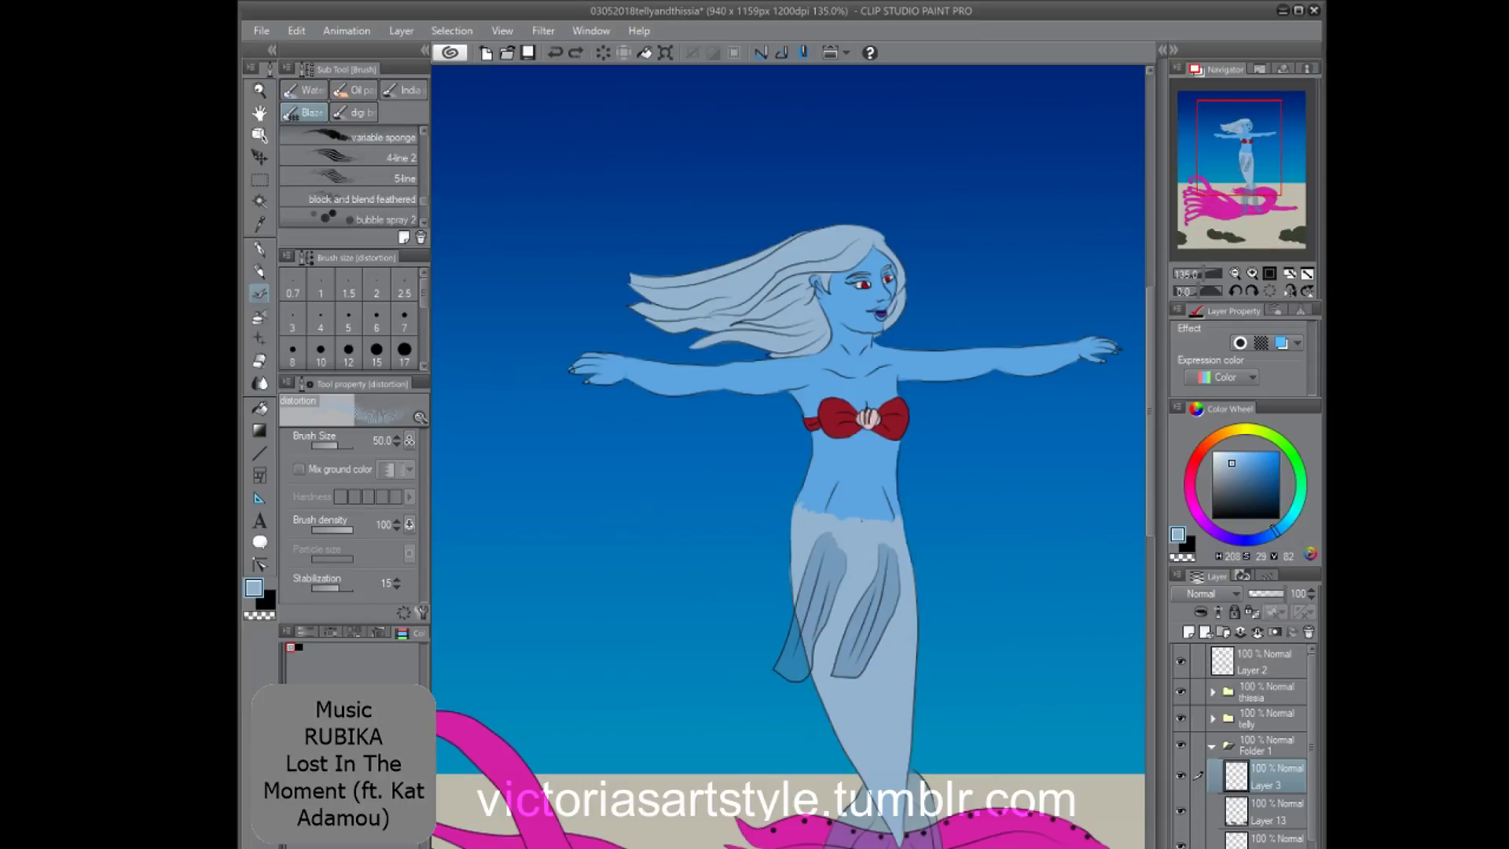
# Undo the last edit and try a freehand stroke in the water with the bubble spray 2 brush, undoing it.
pyautogui.hotkey('ctrl', 'z')
pyautogui.click(350, 218)
pyautogui.moveTo(468, 200); pyautogui.dragTo(559, 550)
pyautogui.hotkey('ctrl', 'z')
pyautogui.scroll(3, 350, 176)
pyautogui.scroll(-3, 350, 179)
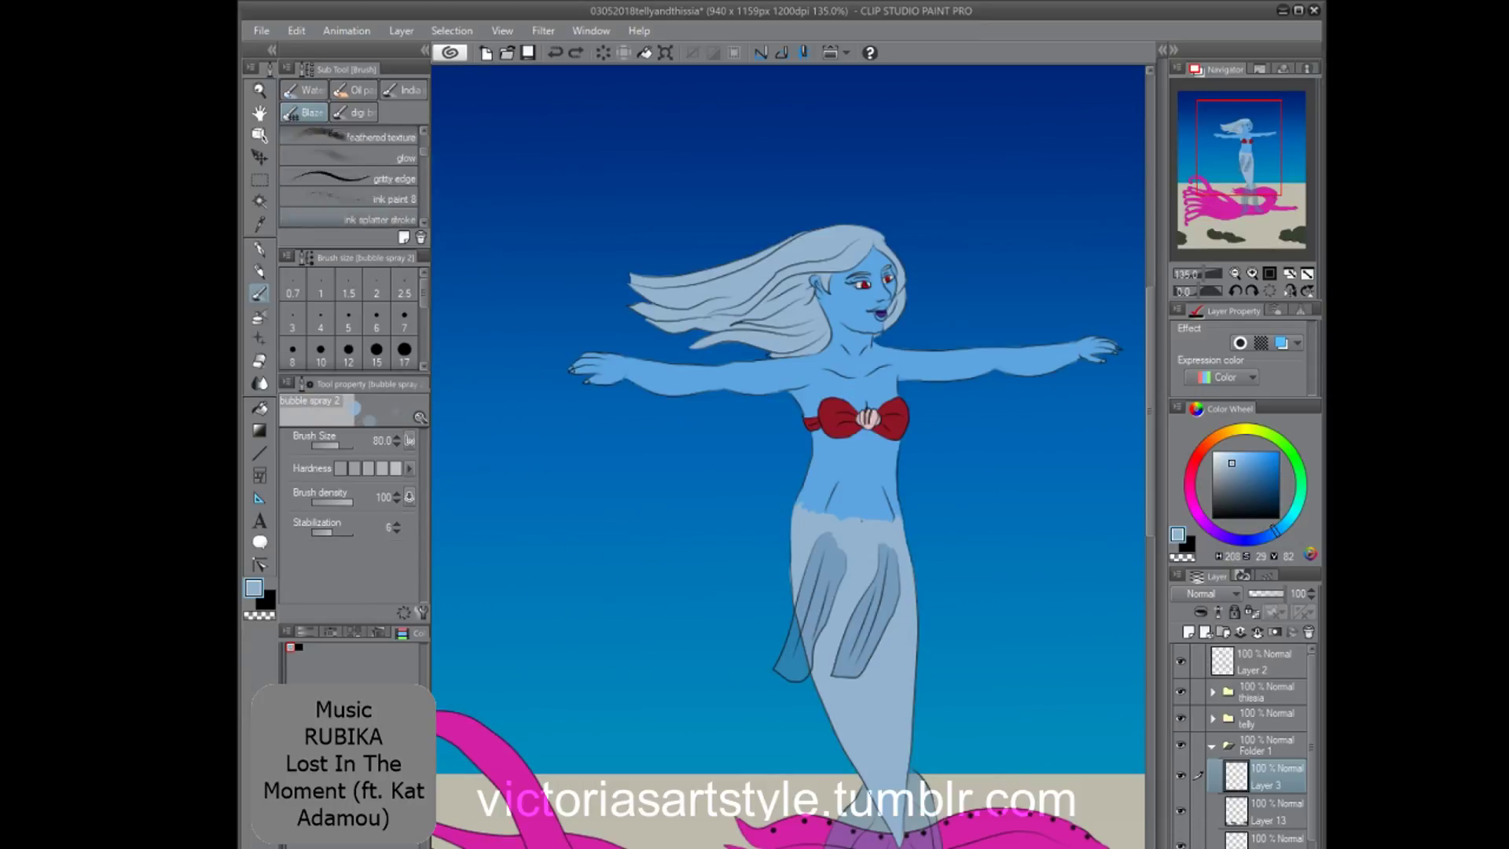
# Try the Water Ripple Pattern brush in a pale blue on the water and undo the test.
pyautogui.click(350, 199)
pyautogui.scroll(-3, 683, 541)
pyautogui.doubleClick(254, 588)
pyautogui.click(775, 192)
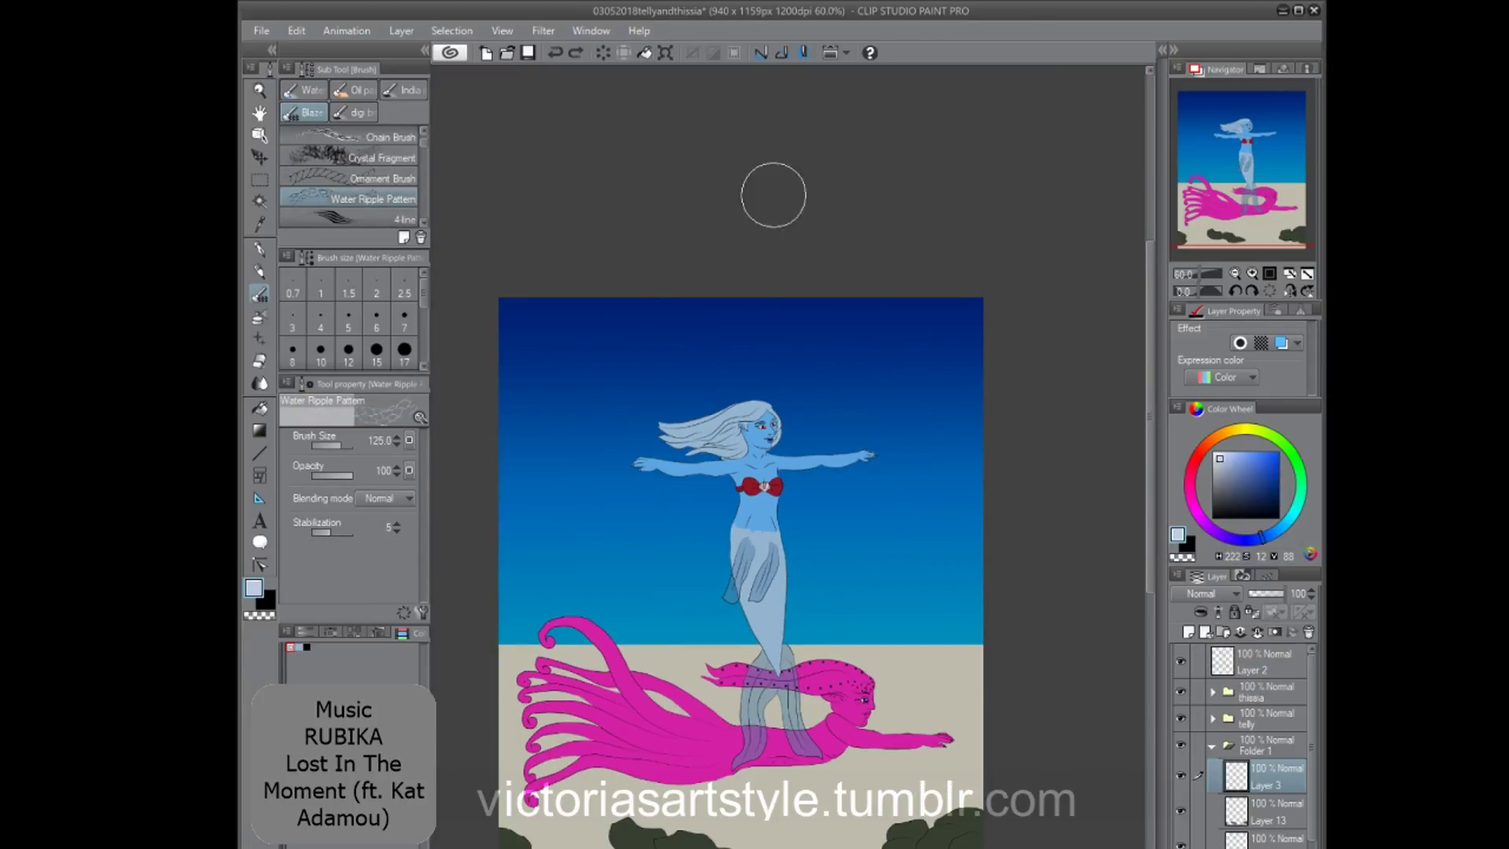
pyautogui.scroll(-1, 776, 533)
pyautogui.click(292, 353)
pyautogui.hotkey('ctrl', 'z')
# Try bands of water ripples across the top of the picture at brush sizes 100 and 30, undoing each band.
pyautogui.scroll(-3, 349, 318)
pyautogui.click(377, 317)
pyautogui.moveTo(528, 324); pyautogui.dragTo(977, 337)
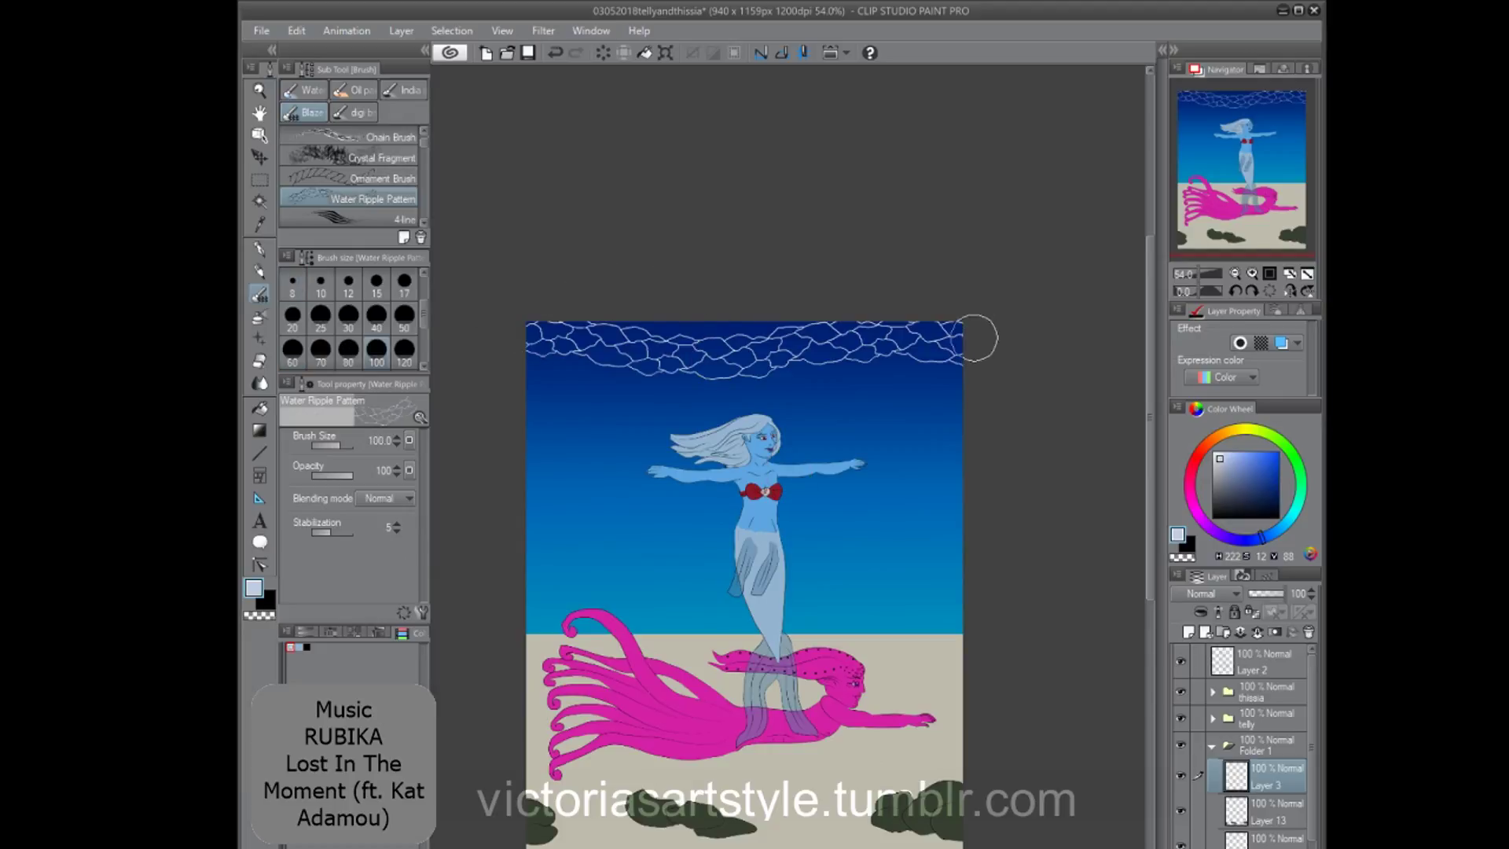
pyautogui.hotkey('ctrl', 'z')
pyautogui.scroll(2, 349, 319)
pyautogui.moveTo(594, 346); pyautogui.dragTo(945, 366)
pyautogui.hotkey('ctrl', 'z')
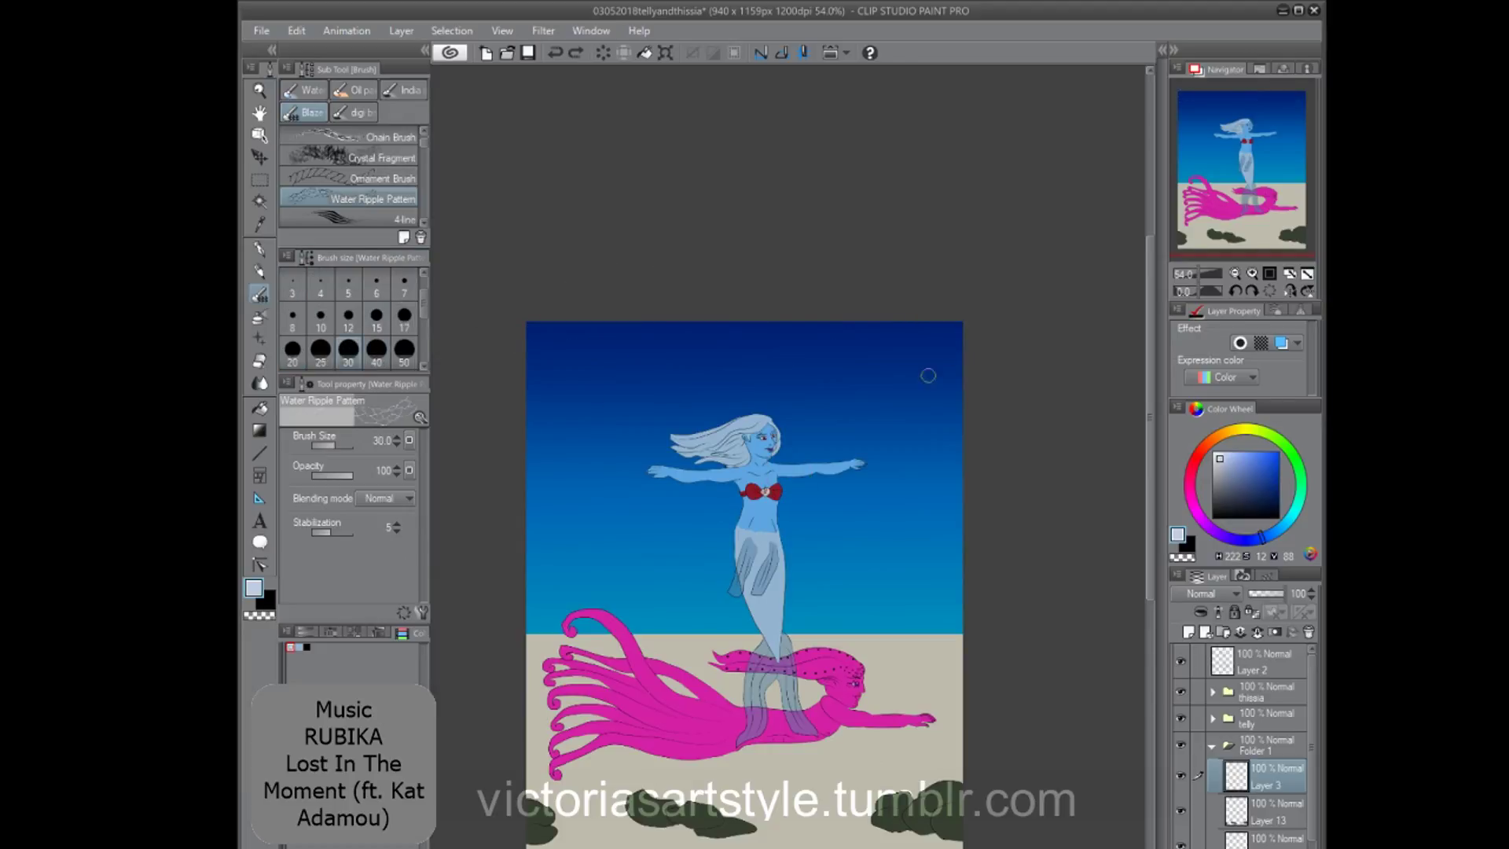
# Load the sand on Layer 11 as a selection and sample its colour for the Soft airbrush.
pyautogui.scroll(-1, 1257, 747)
pyautogui.click(1267, 800)
pyautogui.keyDown('ctrl'); pyautogui.click(1236, 799); pyautogui.keyUp('ctrl')
pyautogui.keyDown('alt'); pyautogui.click(904, 684); pyautogui.keyUp('alt')
pyautogui.click(259, 317)
pyautogui.scroll(-2, 744, 582)
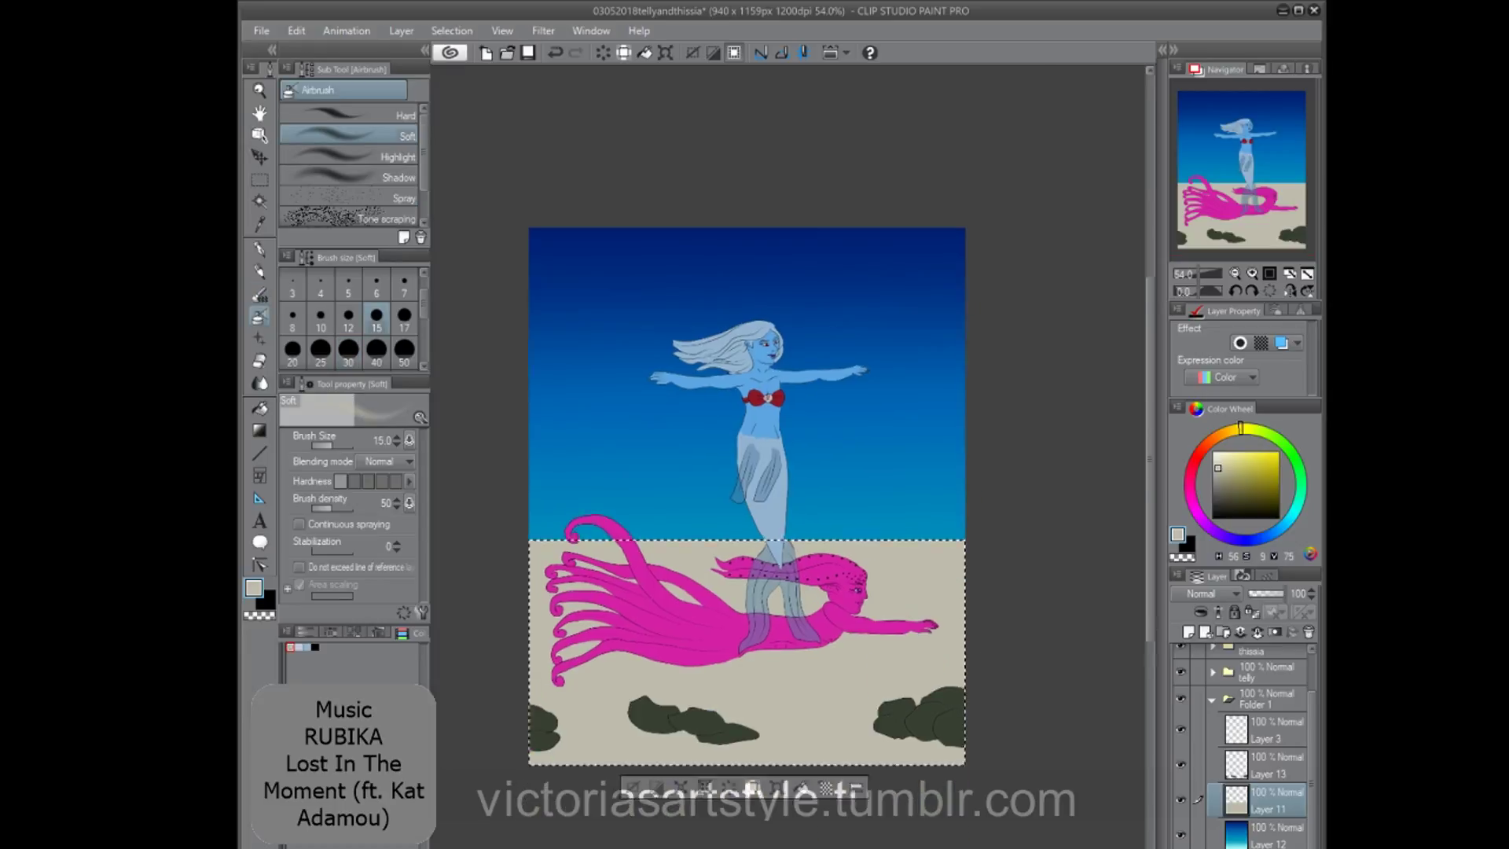
# Adjust the beige drawing colour and fill the selected sand area with it.
pyautogui.scroll(2, 629, 825)
pyautogui.click(330, 631)
pyautogui.click(378, 632)
pyautogui.scroll(3, 606, 710)
pyautogui.click(340, 770)
pyautogui.click(1226, 469)
pyautogui.click(1235, 429)
pyautogui.click(297, 31)
pyautogui.click(315, 209)
pyautogui.click(1220, 470)
pyautogui.click(296, 30)
pyautogui.click(314, 209)
# On a new layer, airbrush a soft dark brown shadow band around the rocks, and set the brush size to 25.
pyautogui.click(1189, 632)
pyautogui.click(1225, 486)
pyautogui.scroll(-2, 376, 318)
pyautogui.click(348, 318)
pyautogui.moveTo(1084, 614)
pyautogui.mouseDown()
pyautogui.moveTo(988, 661)
pyautogui.moveTo(882, 680)
pyautogui.moveTo(527, 687)
pyautogui.moveTo(741, 705)
pyautogui.moveTo(686, 686)
pyautogui.mouseUp()
pyautogui.click(321, 284)
pyautogui.scroll(-2, 556, 690)
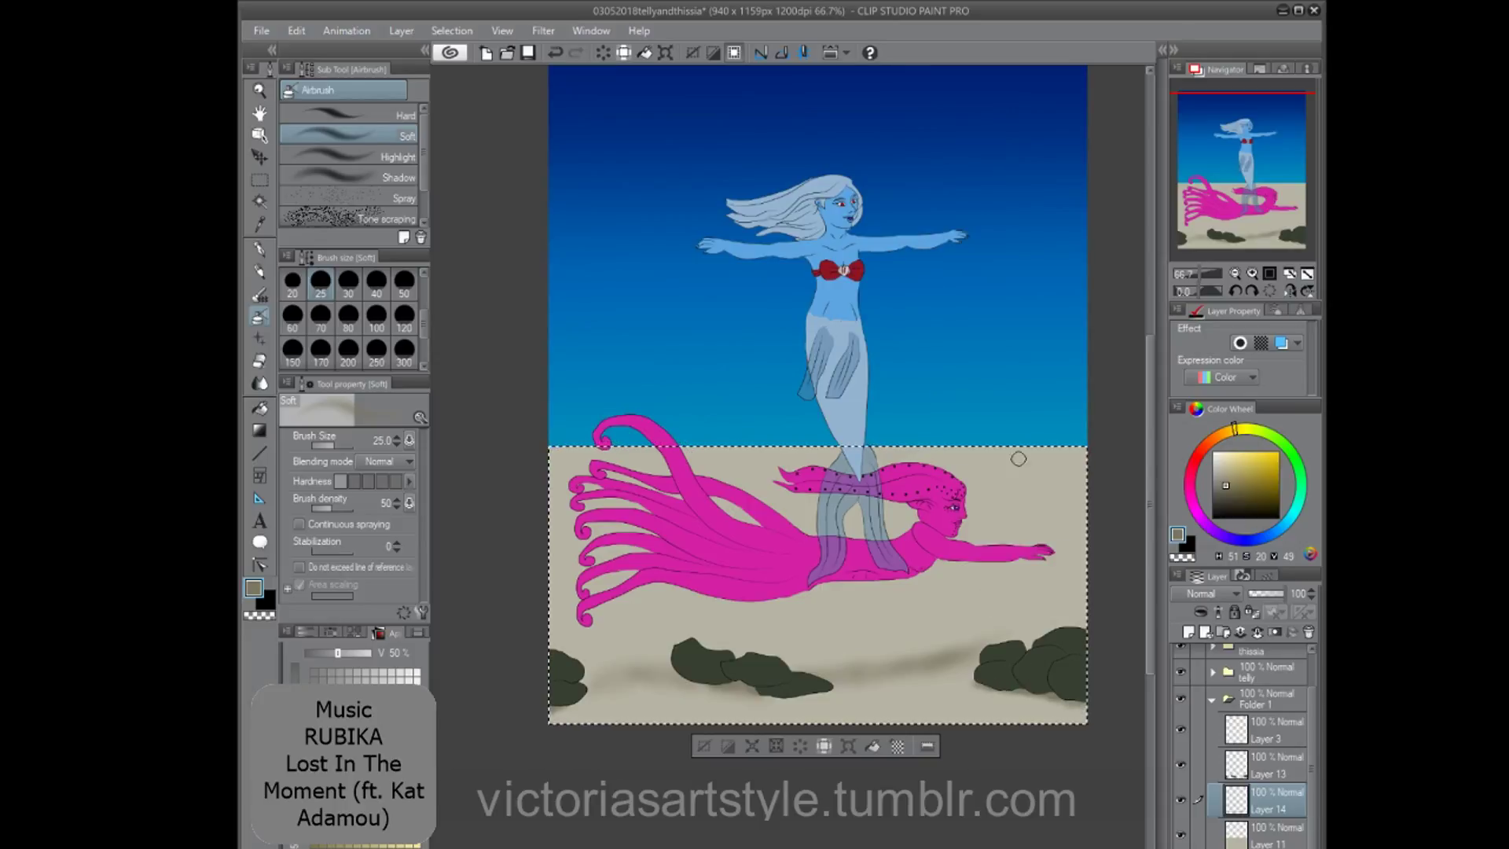
# On a new layer above the sand, airbrush lighter brown shading between the sand mounds at brush size 40.
pyautogui.click(1265, 836)
pyautogui.click(1189, 631)
pyautogui.click(1222, 481)
pyautogui.click(376, 283)
pyautogui.moveTo(818, 674); pyautogui.dragTo(987, 669)
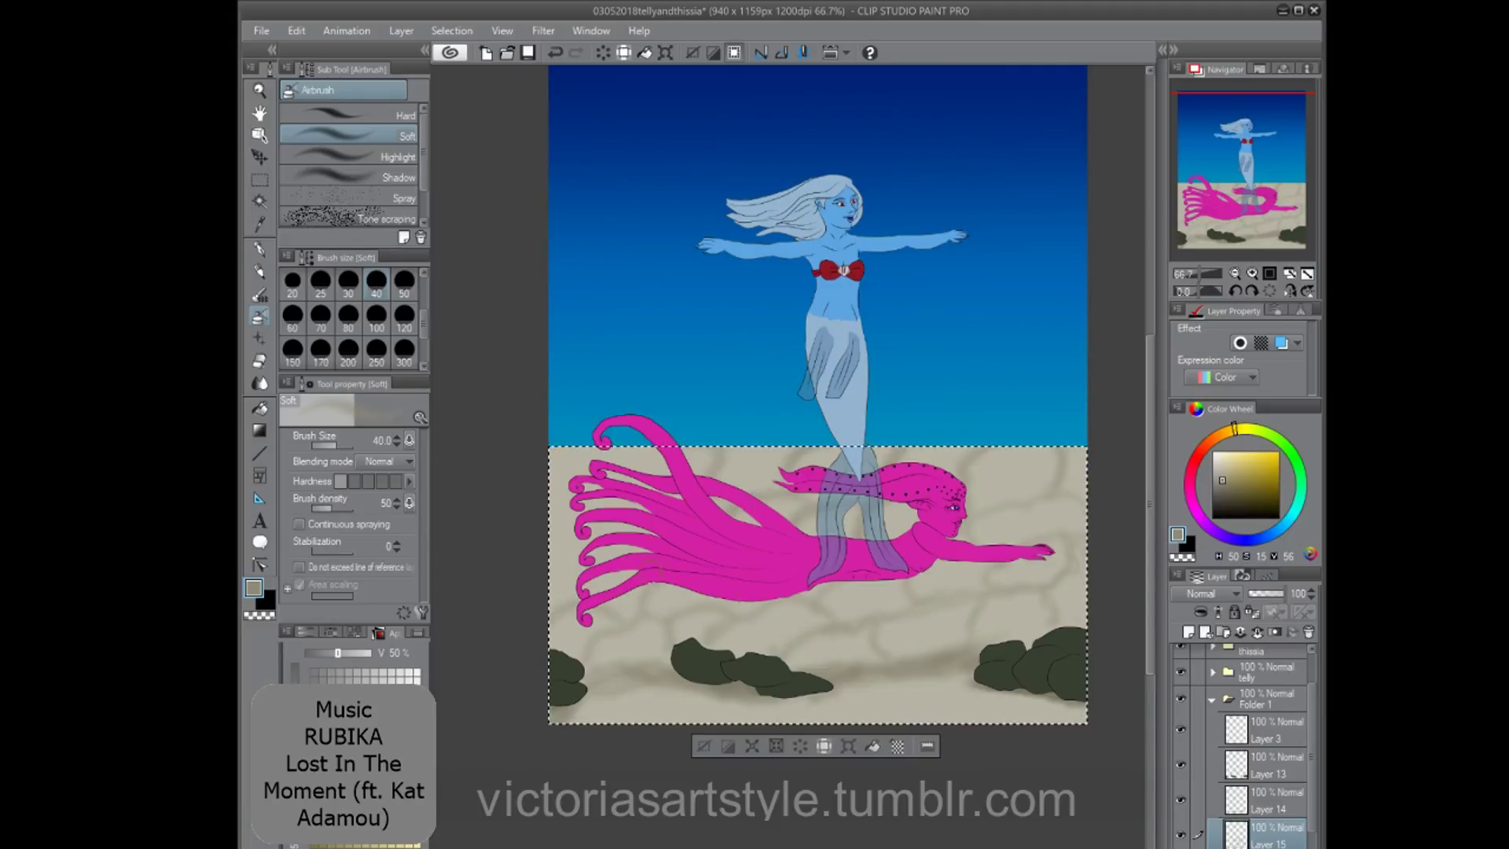
# Move Layer 14 below Layer 15 and merge the two sand shading layers.
pyautogui.moveTo(1267, 800); pyautogui.dragTo(1266, 846)
pyautogui.hotkey('ctrl', 'e')
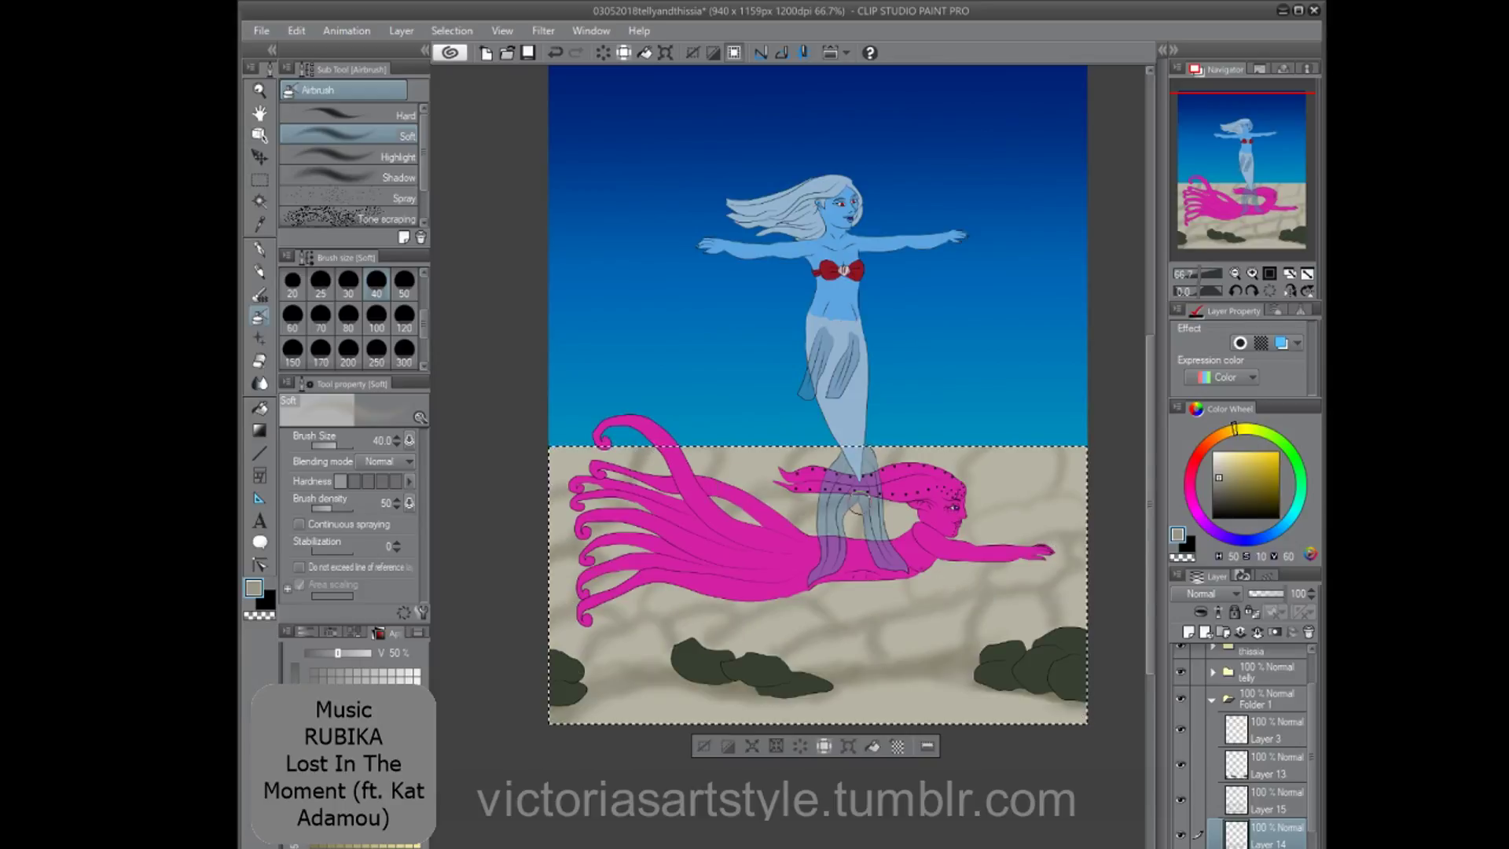
pyautogui.click(1267, 800)
pyautogui.click(1257, 632)
pyautogui.scroll(2, 1258, 746)
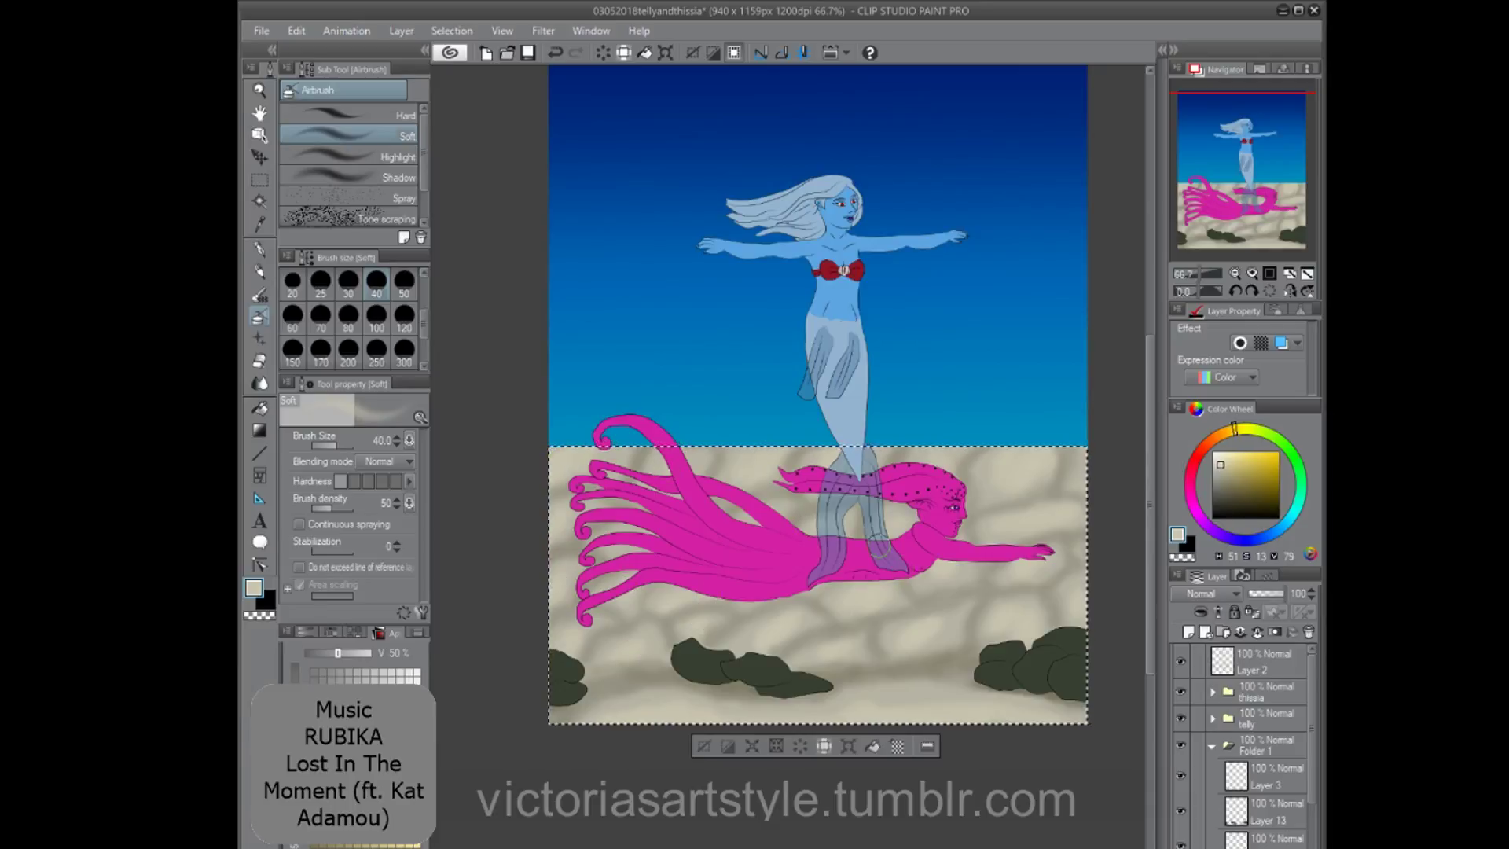
# On a new layer, airbrush near-white highlights onto the sand mounds and merge the sand shading layers.
pyautogui.click(1188, 631)
pyautogui.click(1224, 458)
pyautogui.moveTo(642, 716); pyautogui.dragTo(672, 717)
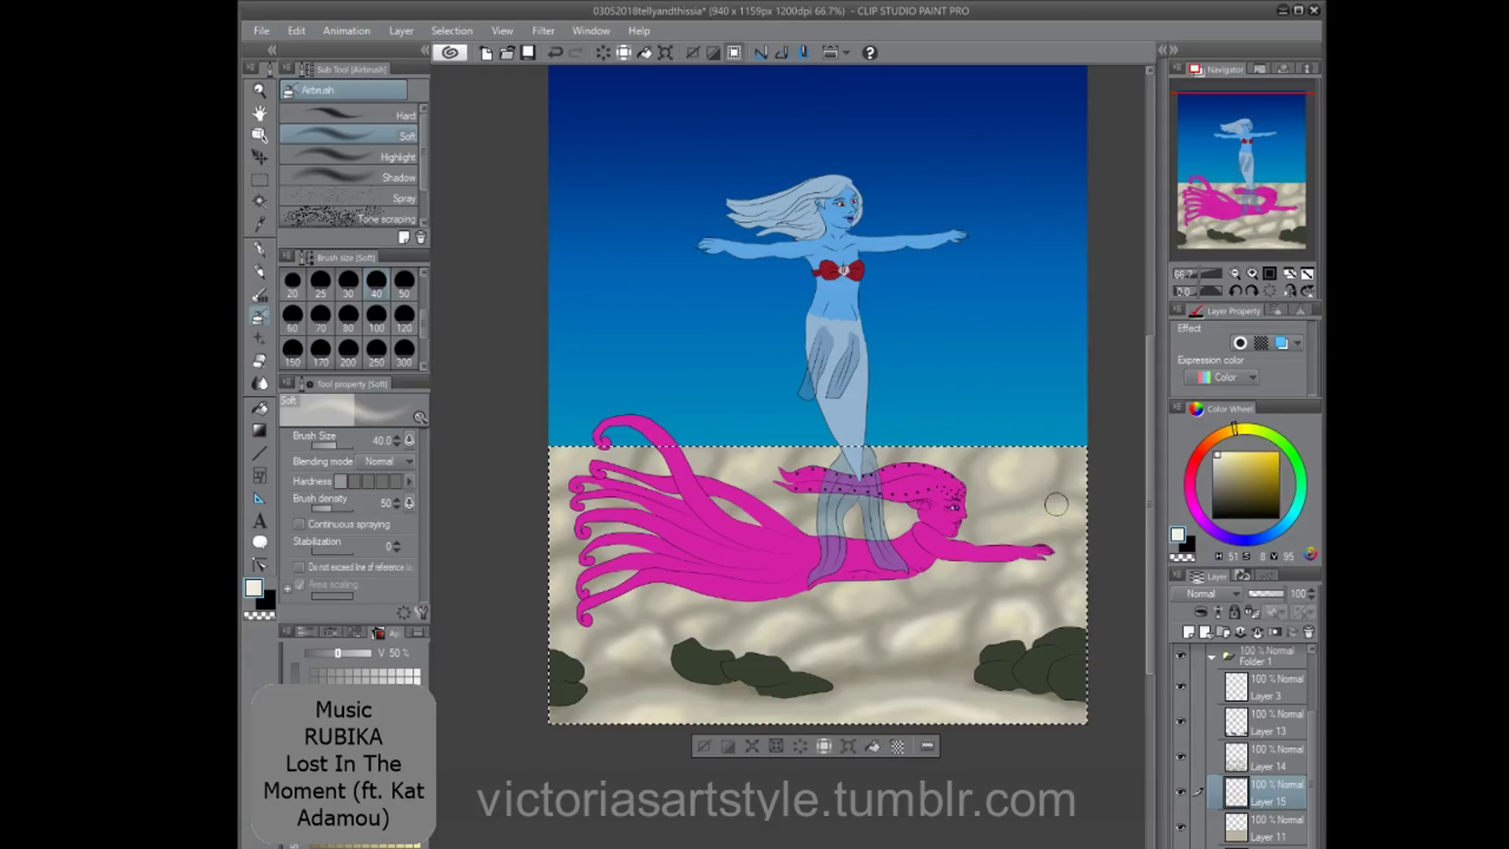
pyautogui.moveTo(562, 496); pyautogui.dragTo(557, 542)
pyautogui.moveTo(649, 616)
pyautogui.mouseDown()
pyautogui.moveTo(690, 594)
pyautogui.moveTo(774, 607)
pyautogui.mouseUp()
pyautogui.hotkey('ctrl', 'e')
# Soften the sand mounds and their shading with the Blur 2 tool at brush size 25.
pyautogui.scroll(1, 823, 517)
pyautogui.click(259, 383)
pyautogui.moveTo(431, 161); pyautogui.dragTo(430, 181)
pyautogui.click(358, 219)
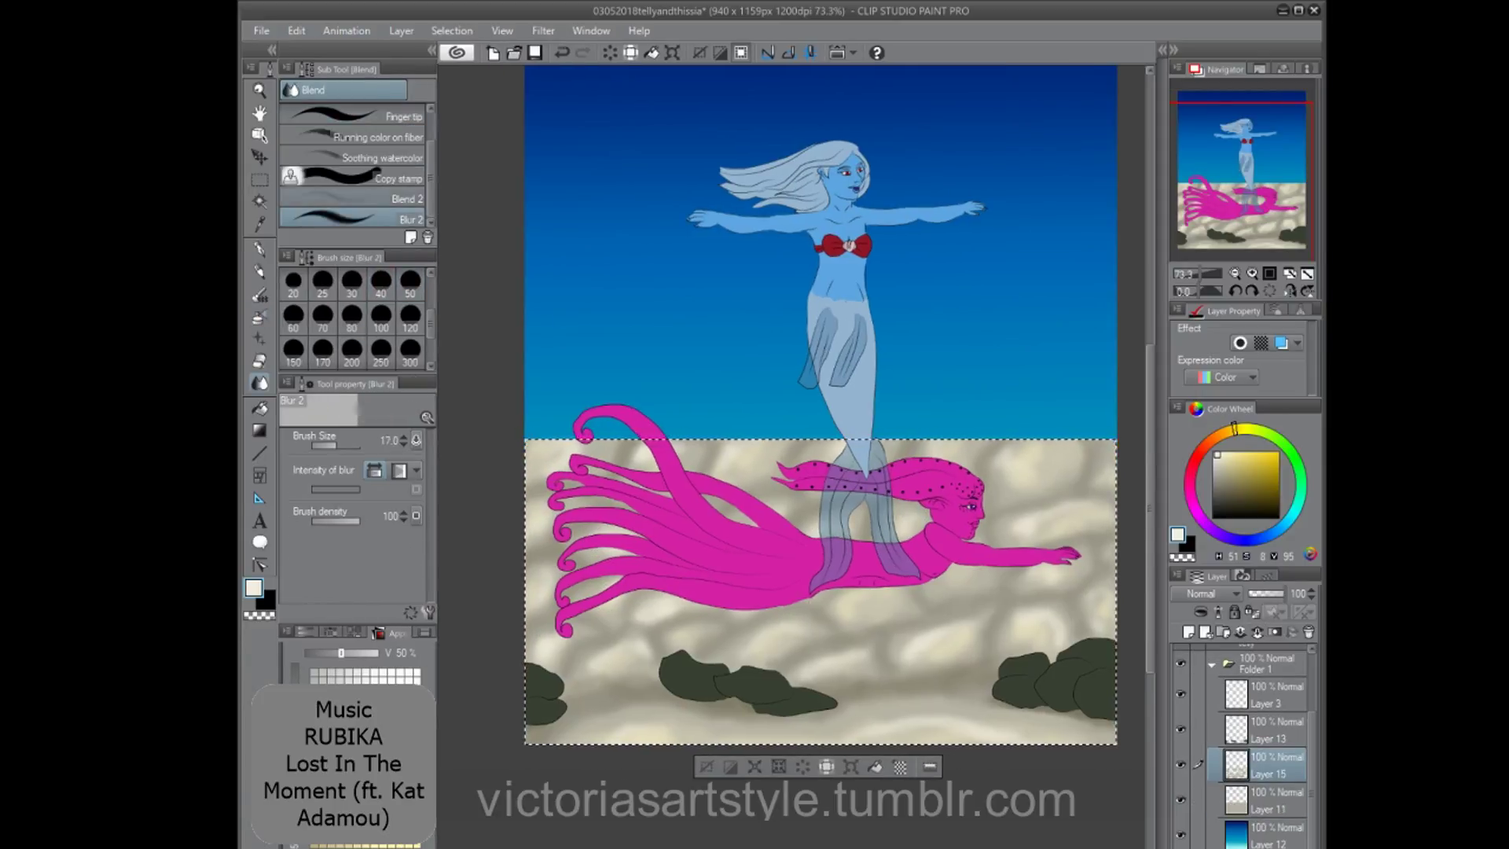
pyautogui.press(']')
pyautogui.press(']')
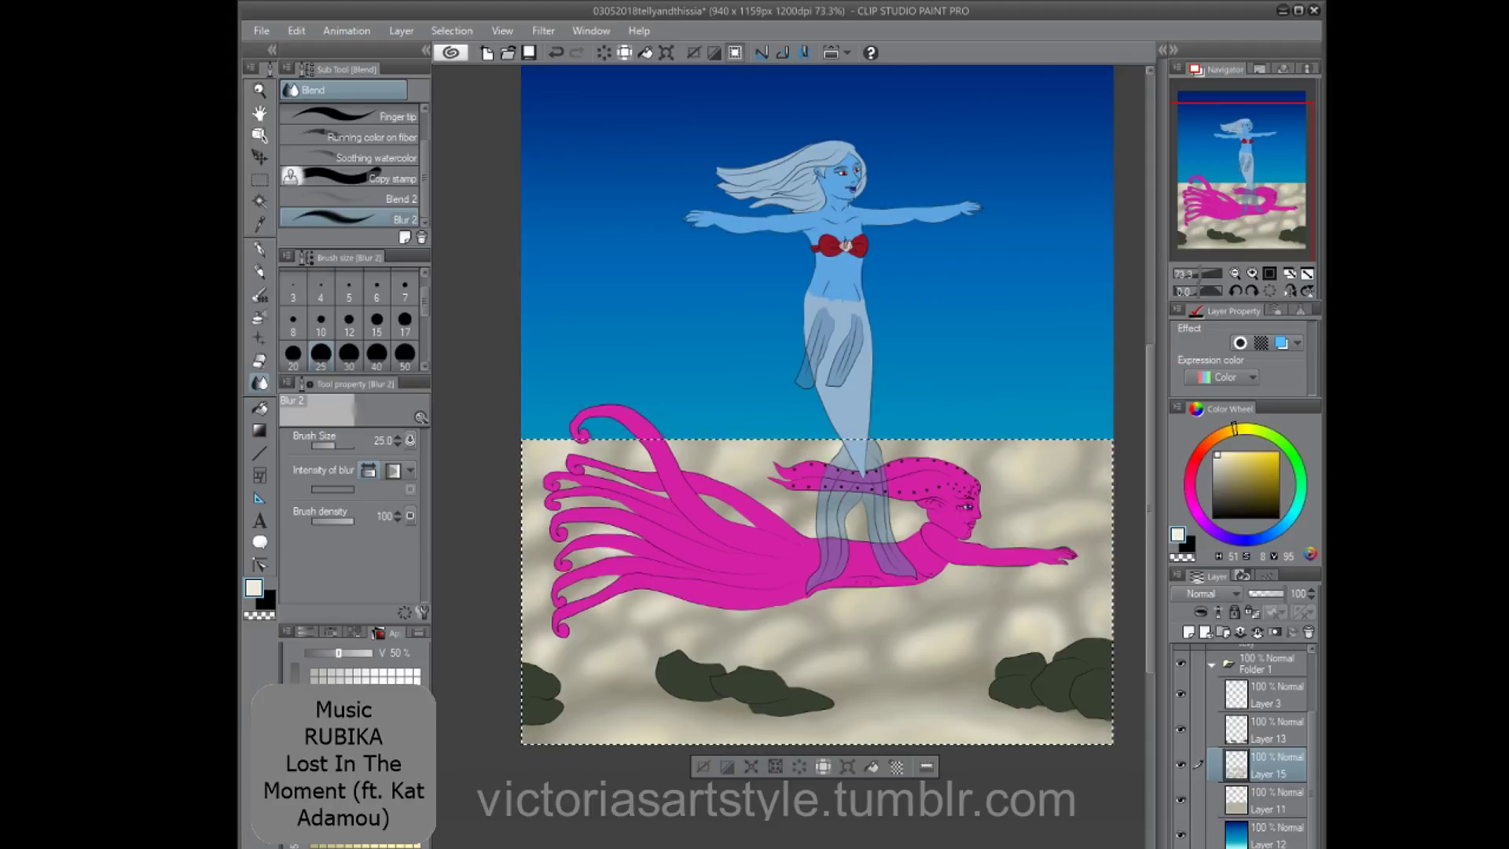
# Smudge the sand texture around the pink figure with the Finger tip tool at brush size 50.
pyautogui.scroll(2, 354, 165)
pyautogui.click(354, 156)
pyautogui.moveTo(585, 507); pyautogui.dragTo(655, 464)
pyautogui.moveTo(578, 668); pyautogui.dragTo(676, 624)
pyautogui.moveTo(828, 625); pyautogui.dragTo(917, 594)
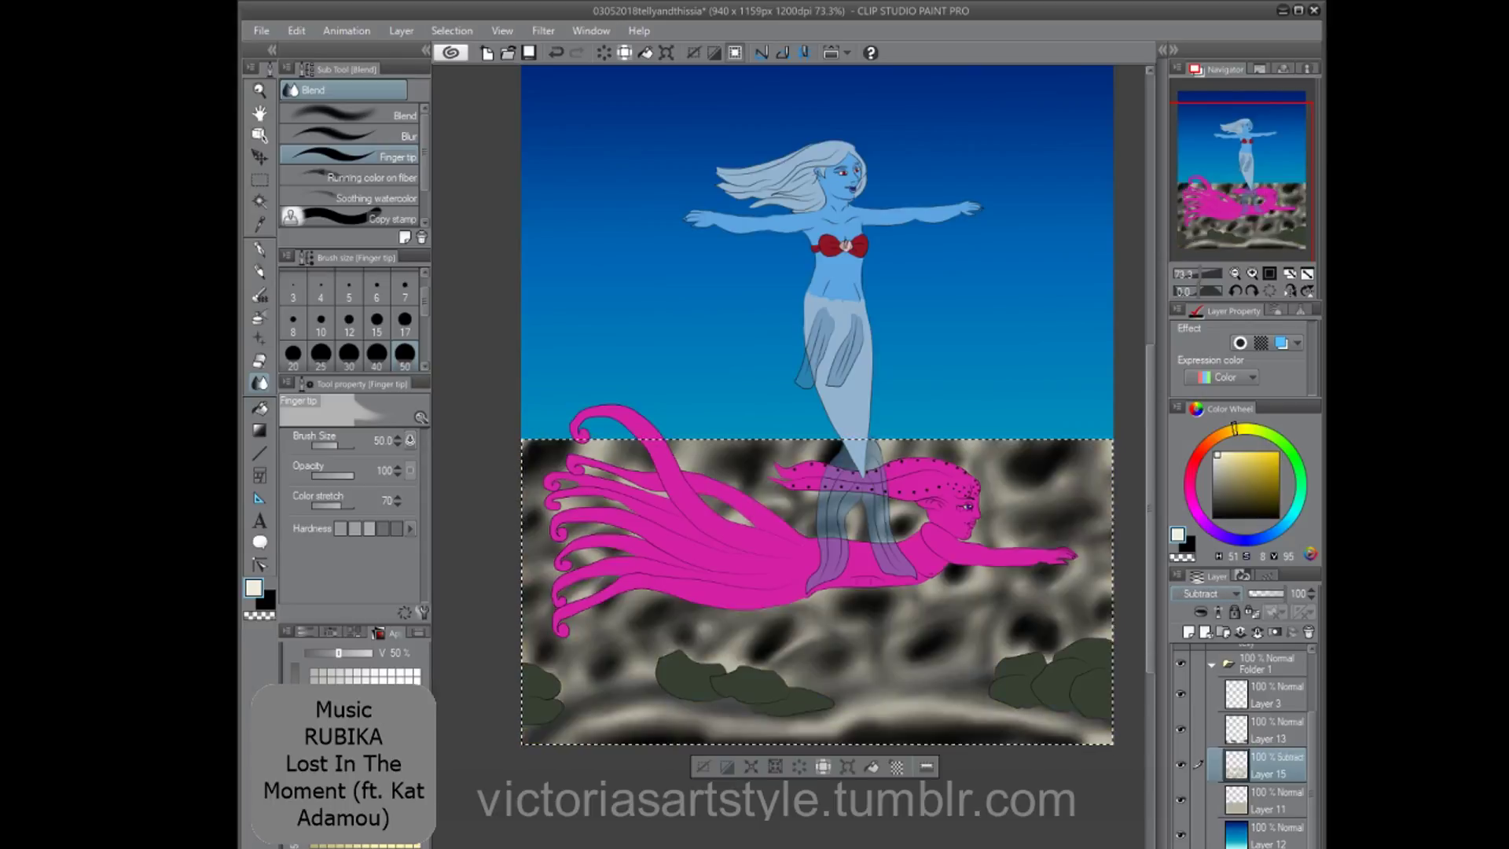
# Preview the sand texture layer's blending modes, set it to Normal at 70% opacity and merge it into the sand layer.
pyautogui.press('Down')
pyautogui.press('Down')
pyautogui.press('Down')
pyautogui.press('Down')
pyautogui.press('Down')
pyautogui.press('Down')
pyautogui.press('Down')
pyautogui.press('Down')
pyautogui.press('Down')
pyautogui.press('Down')
pyautogui.press('Down')
pyautogui.press('Down')
pyautogui.press('Down')
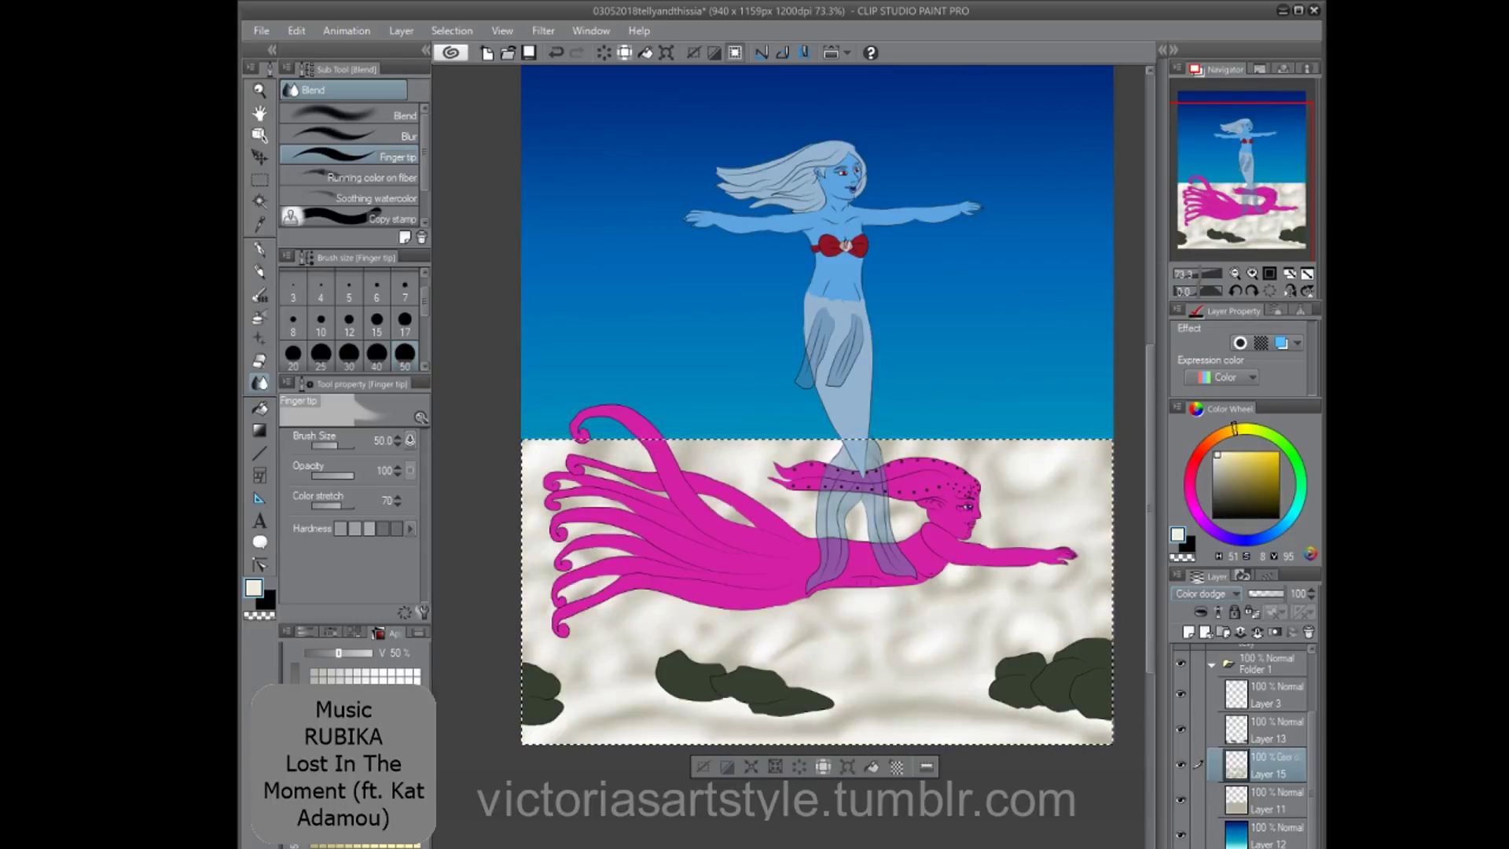
pyautogui.press('Down')
pyautogui.press('Down')
pyautogui.press('Down')
pyautogui.press('Down')
pyautogui.press('Down')
pyautogui.press('Down')
pyautogui.press('Down')
pyautogui.press('Down')
pyautogui.press('Down')
pyautogui.press('Down')
pyautogui.press('Down')
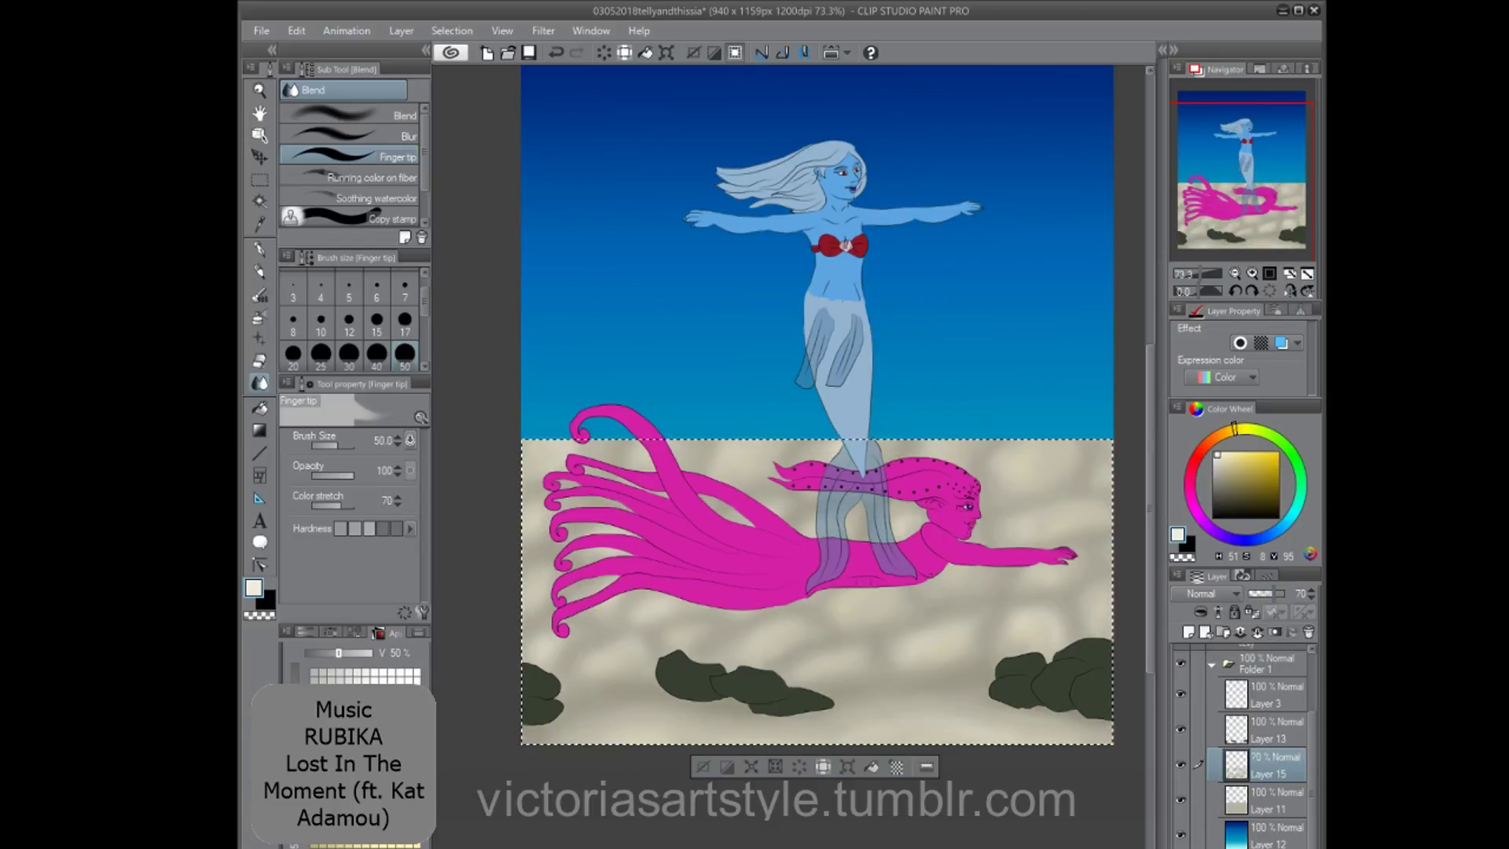
pyautogui.hotkey('ctrl', 'e')
# Duplicate the blue gradient layer, place the copy above Layer 3 and set its opacity to 35%.
pyautogui.click(1267, 836)
pyautogui.hotkey('ctrl', 'd')
pyautogui.hotkey('ctrl', 'a')
pyautogui.hotkey('ctrl', 'c')
pyautogui.hotkey('ctrl', 'v')
pyautogui.moveTo(1267, 836); pyautogui.dragTo(1267, 714)
pyautogui.moveTo(1283, 594); pyautogui.dragTo(1260, 594)
# Load the rocks on Layer 13 as a selection, delete that area from the gradient copy and deselect.
pyautogui.click(1267, 800)
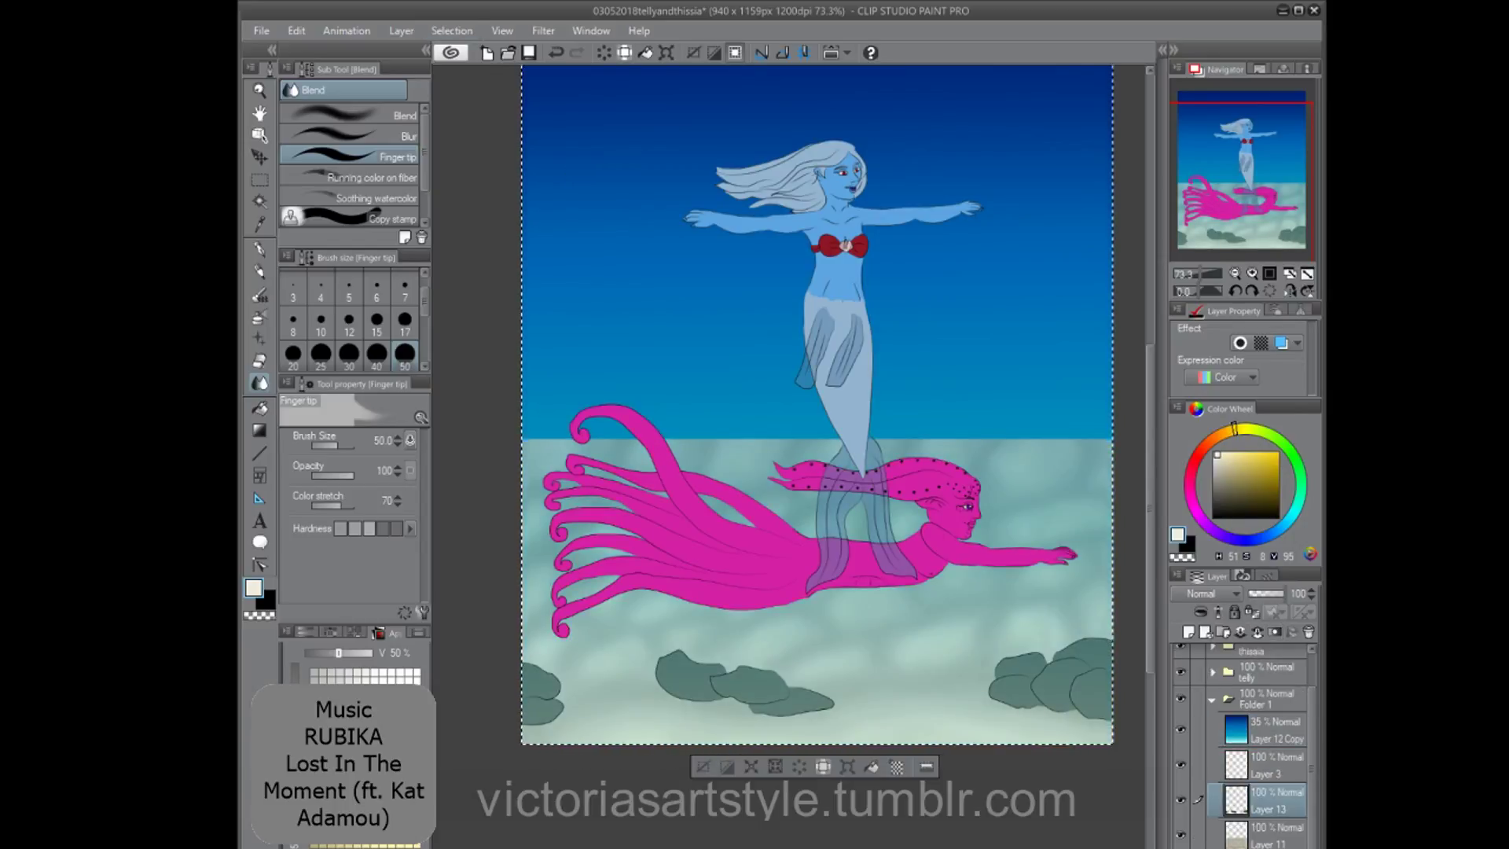
pyautogui.keyDown('ctrl'); pyautogui.click(1236, 800); pyautogui.keyUp('ctrl')
pyautogui.click(1267, 730)
pyautogui.press('Delete')
pyautogui.hotkey('ctrl', 'd')
# Erase the gradient copy over the foreground sand with the Soft eraser at brush size 50.
pyautogui.press('e')
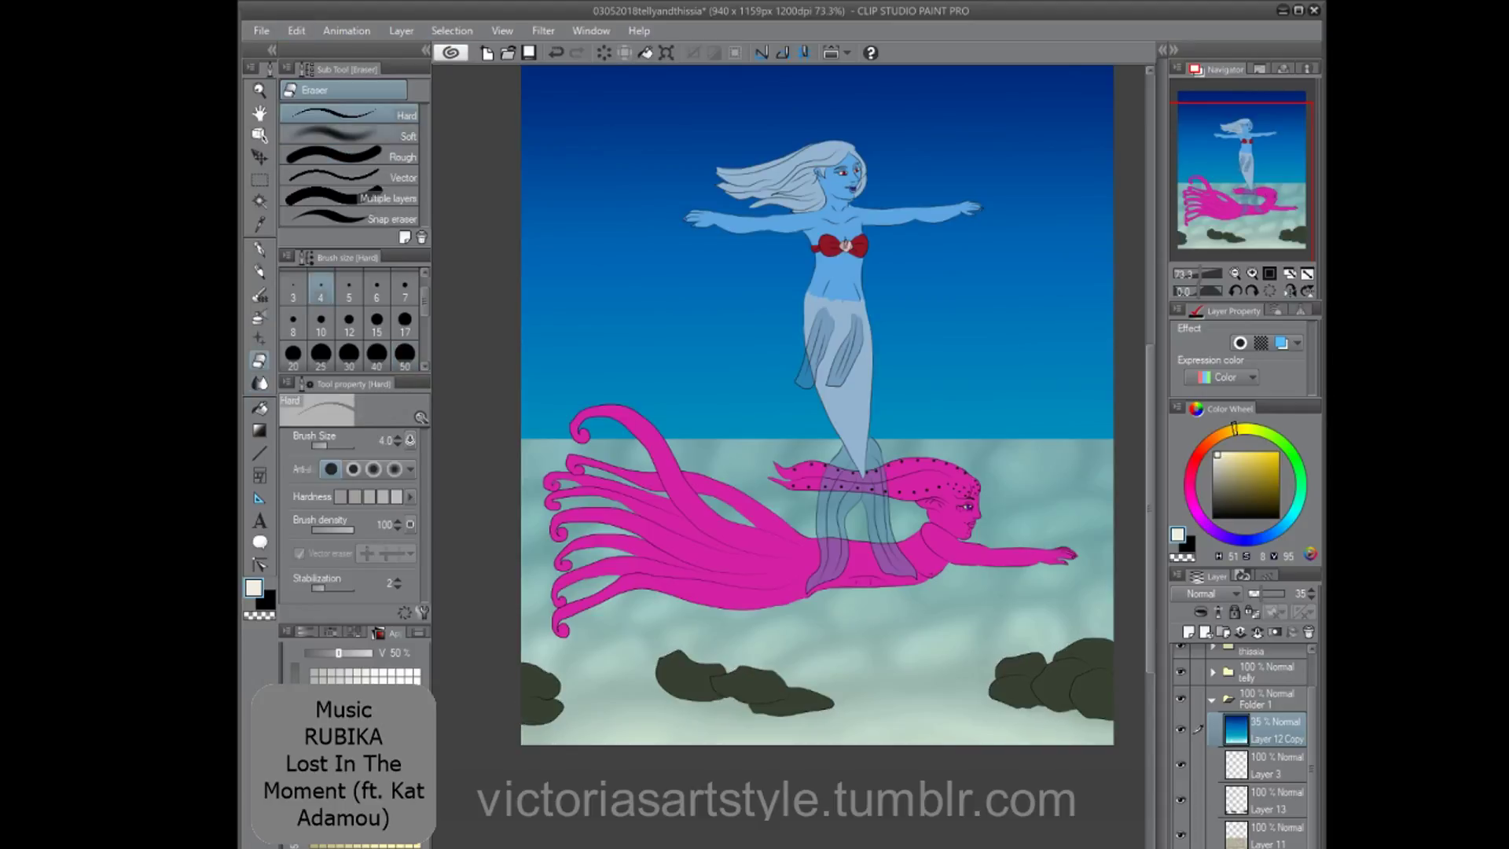
pyautogui.moveTo(605, 660)
pyautogui.mouseDown()
pyautogui.moveTo(665, 729)
pyautogui.moveTo(931, 689)
pyautogui.moveTo(1129, 725)
pyautogui.mouseUp()
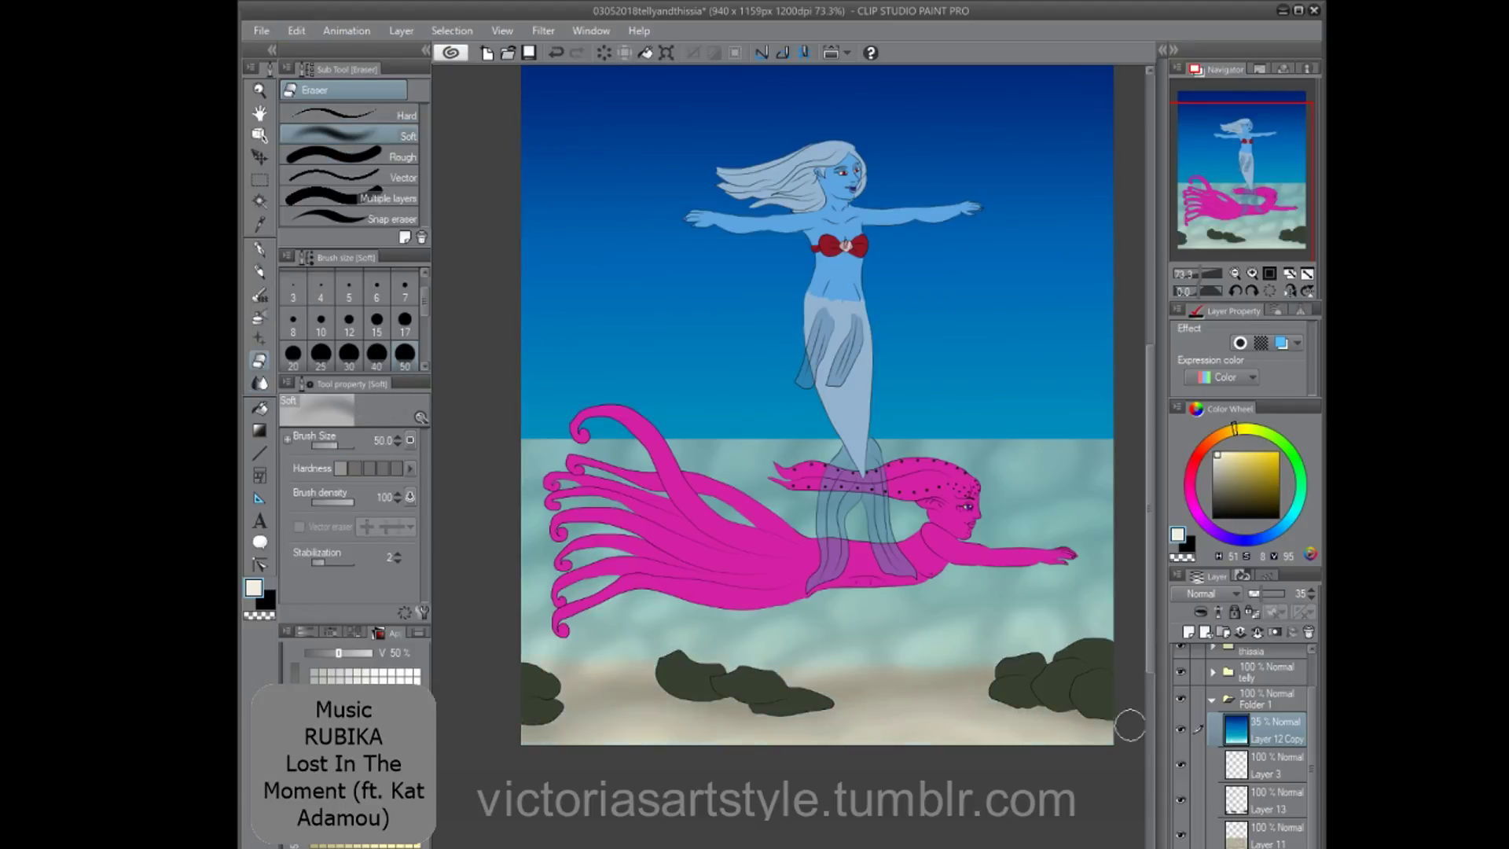
# Blur the horizon edge of the sand layer with the Blur 2 tool at brush size 25.
pyautogui.press('j')
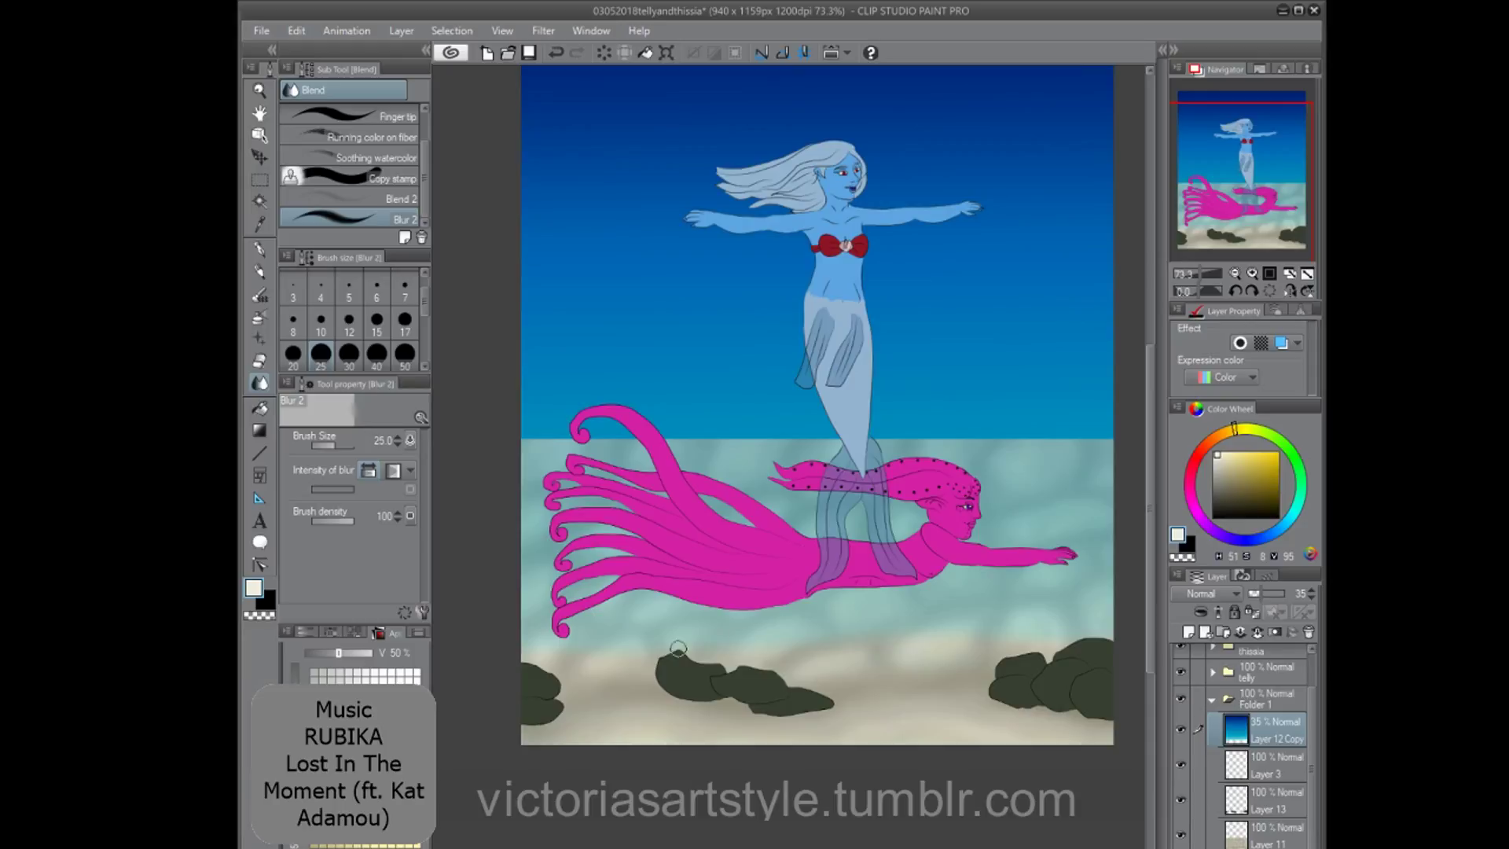
pyautogui.click(1275, 835)
pyautogui.click(1190, 291)
pyautogui.moveTo(923, 166); pyautogui.dragTo(714, 526)
pyautogui.click(1269, 291)
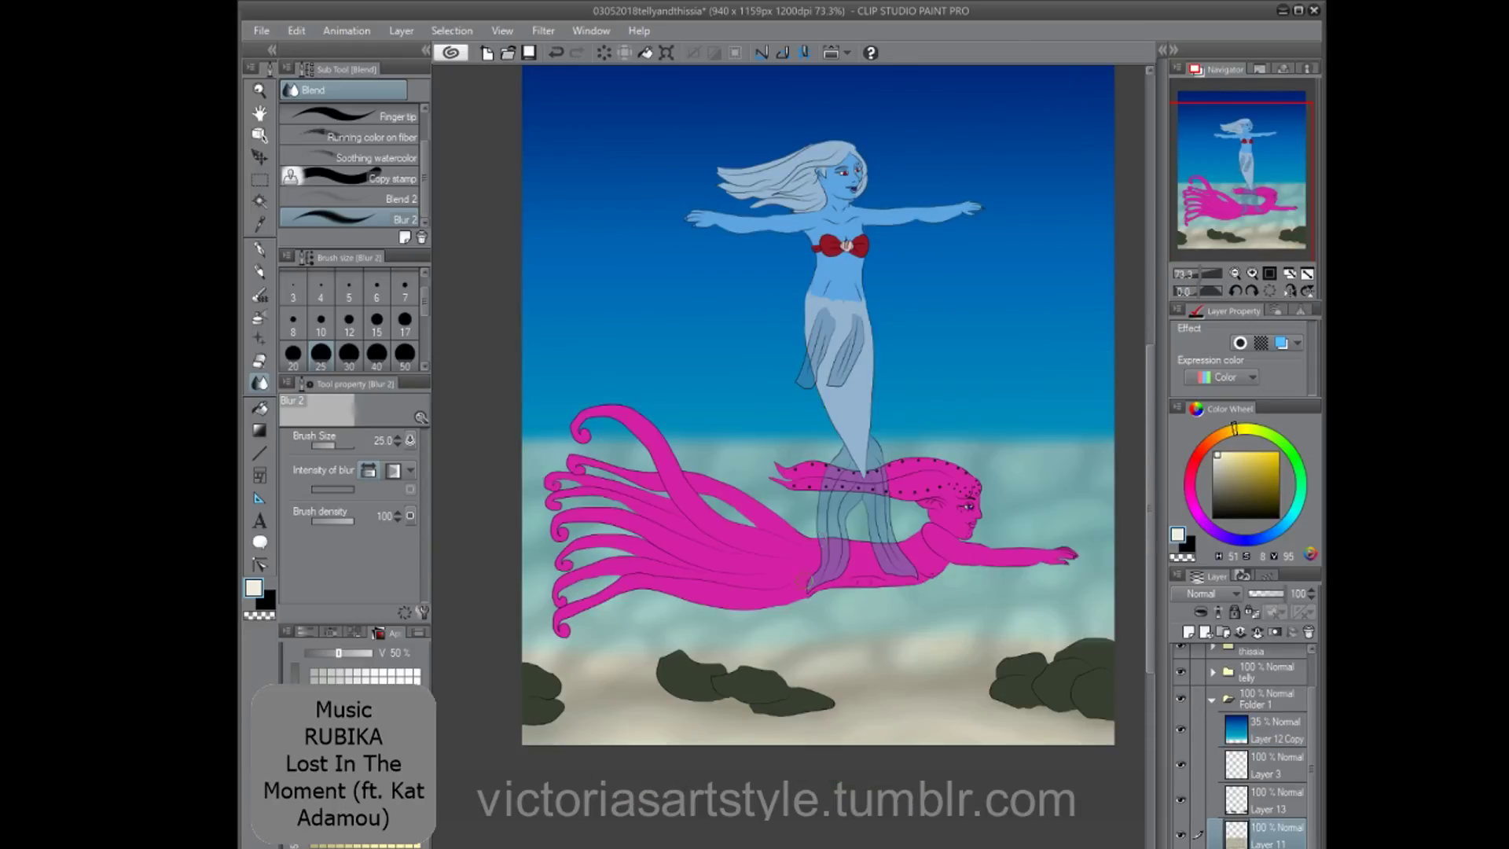
pyautogui.scroll(-1, 819, 627)
pyautogui.click(1275, 730)
pyautogui.click(352, 116)
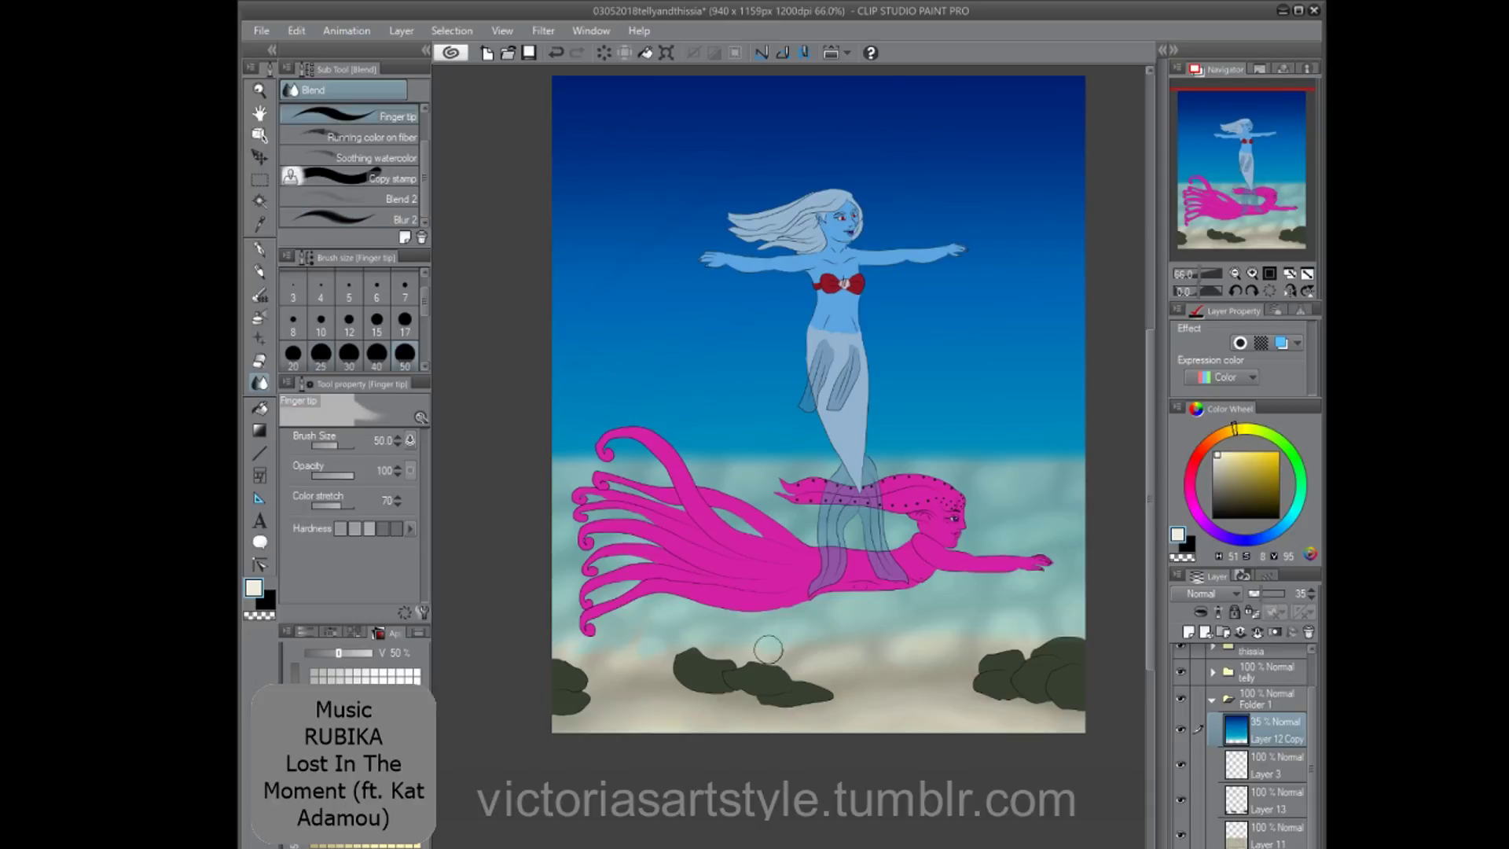
pyautogui.click(1277, 800)
pyautogui.keyDown('ctrl'); pyautogui.click(1237, 800); pyautogui.keyUp('ctrl')
pyautogui.hotkey('ctrl', 'd')
# With Layer 3 active, load the rocks on Layer 13 as a selection and sample the rock green for the Soft airbrush at size 4.
pyautogui.click(1277, 766)
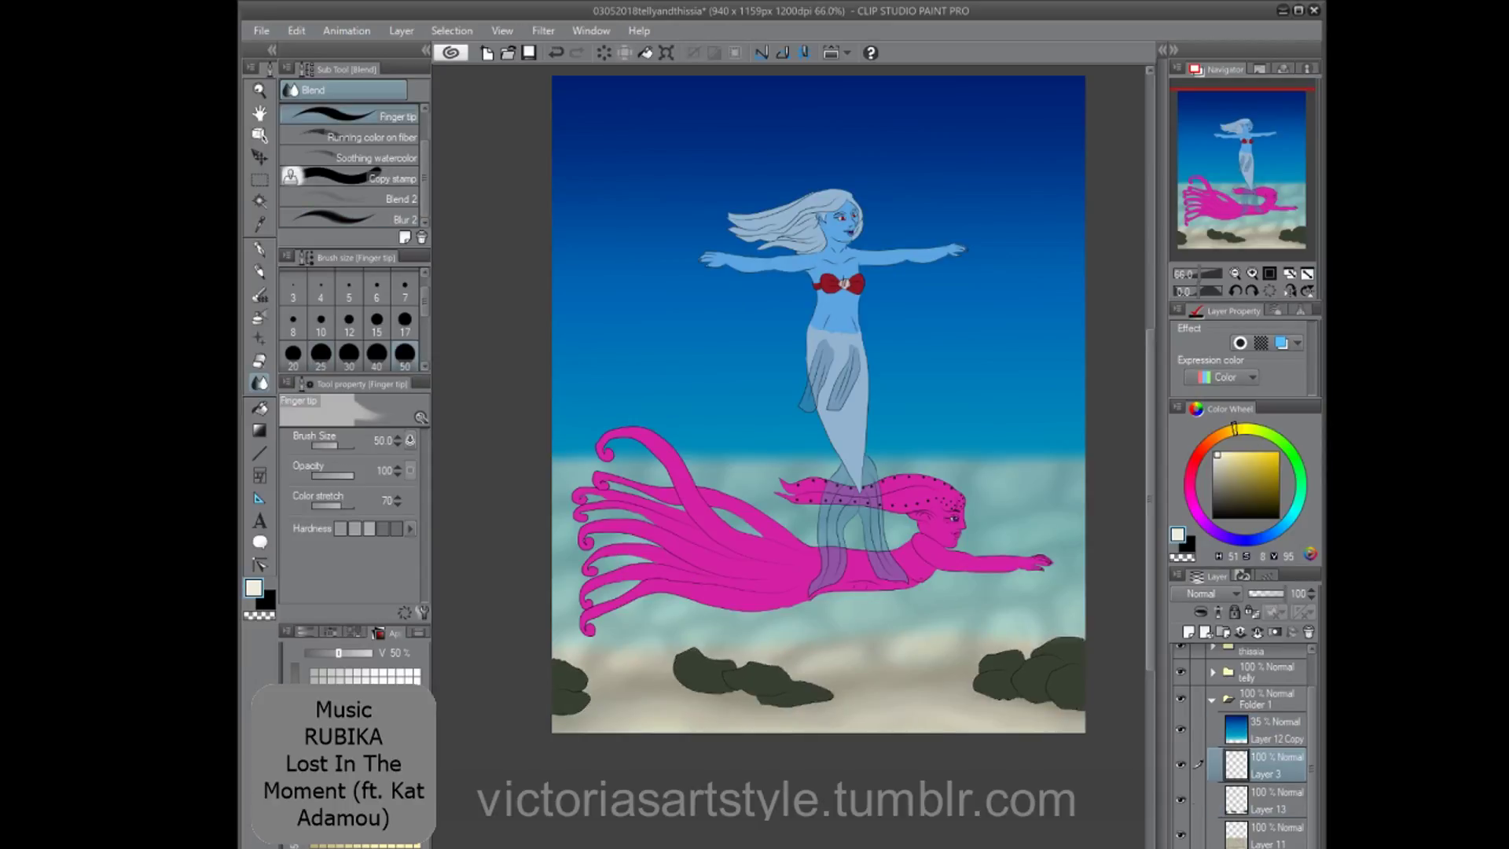
pyautogui.keyDown('ctrl'); pyautogui.click(1236, 800); pyautogui.keyUp('ctrl')
pyautogui.scroll(2, 555, 635)
pyautogui.click(260, 249)
pyautogui.click(350, 174)
pyautogui.click(260, 317)
pyautogui.click(321, 318)
pyautogui.scroll(10, 574, 702)
pyautogui.keyDown('alt'); pyautogui.click(574, 703); pyautogui.keyUp('alt')
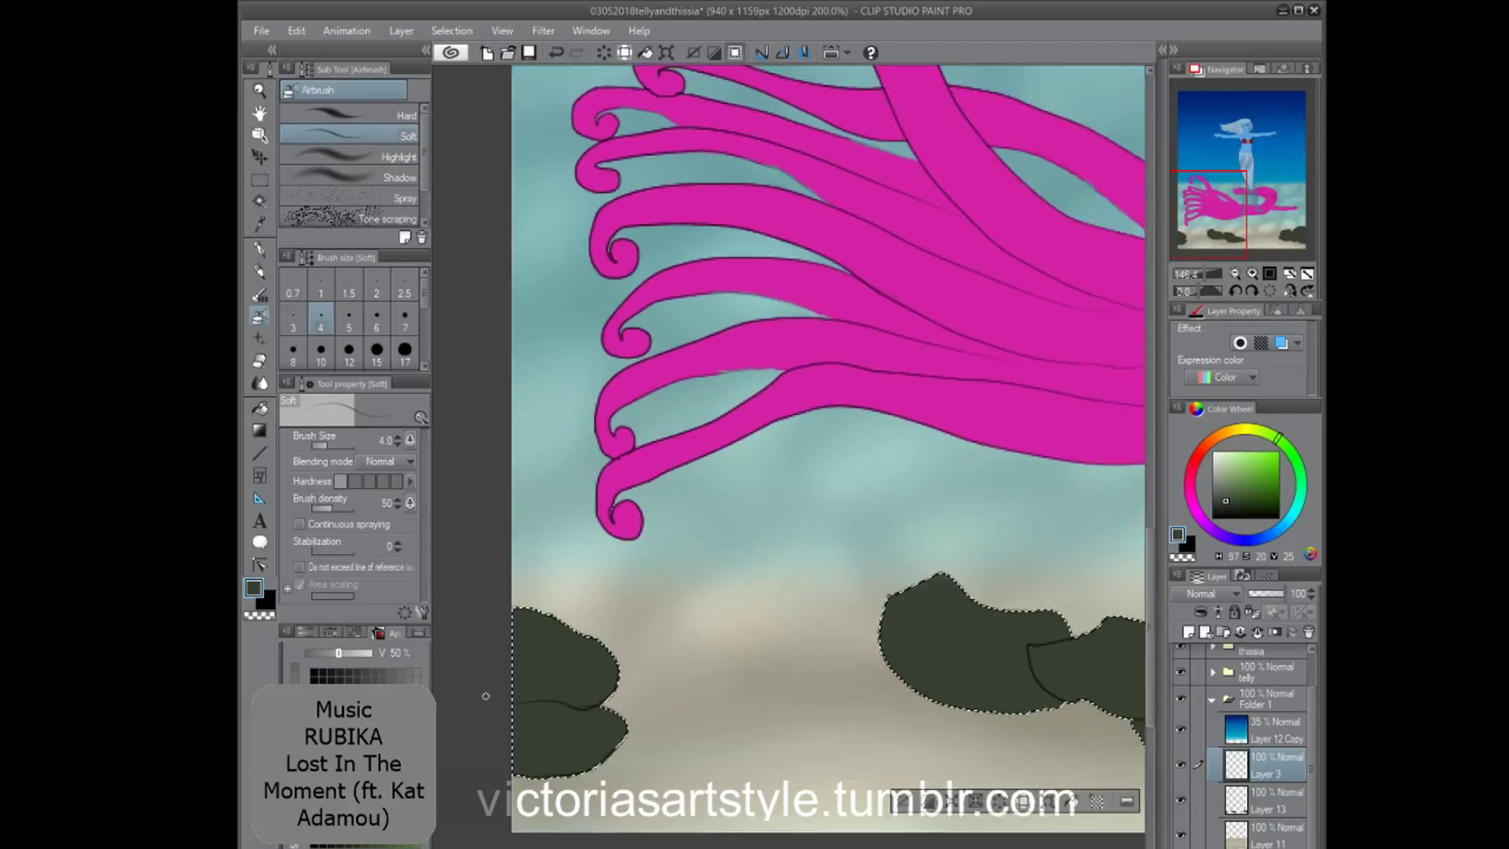
# Airbrush near-black green creases and shadows on the leftmost rocks at brush size 5.
pyautogui.press(']')
pyautogui.moveTo(536, 628)
pyautogui.mouseDown()
pyautogui.moveTo(515, 647)
pyautogui.moveTo(585, 638)
pyautogui.mouseUp()
pyautogui.moveTo(547, 710); pyautogui.dragTo(515, 756)
pyautogui.moveTo(613, 727); pyautogui.dragTo(576, 758)
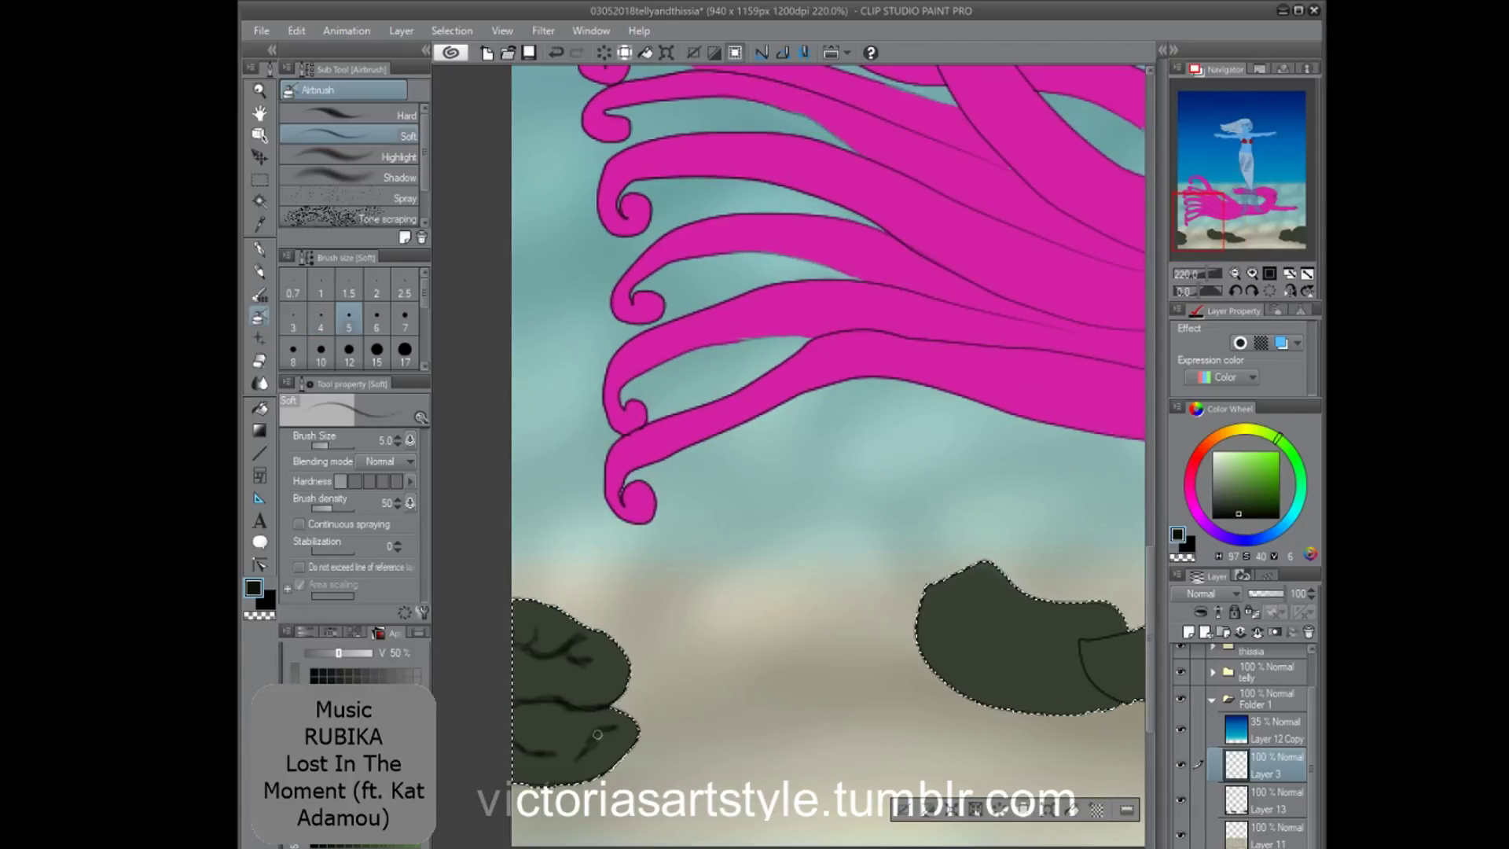
# Airbrush near-black green creases and overlap shadows on the middle rocks at brush size 7.
pyautogui.moveTo(974, 668); pyautogui.dragTo(638, 620)
pyautogui.moveTo(788, 578); pyautogui.dragTo(640, 616)
pyautogui.press(']')
pyautogui.press(']')
pyautogui.moveTo(982, 630); pyautogui.dragTo(863, 675)
pyautogui.moveTo(861, 679); pyautogui.dragTo(874, 699)
pyautogui.moveTo(1015, 693); pyautogui.dragTo(949, 699)
pyautogui.moveTo(822, 607); pyautogui.dragTo(888, 668)
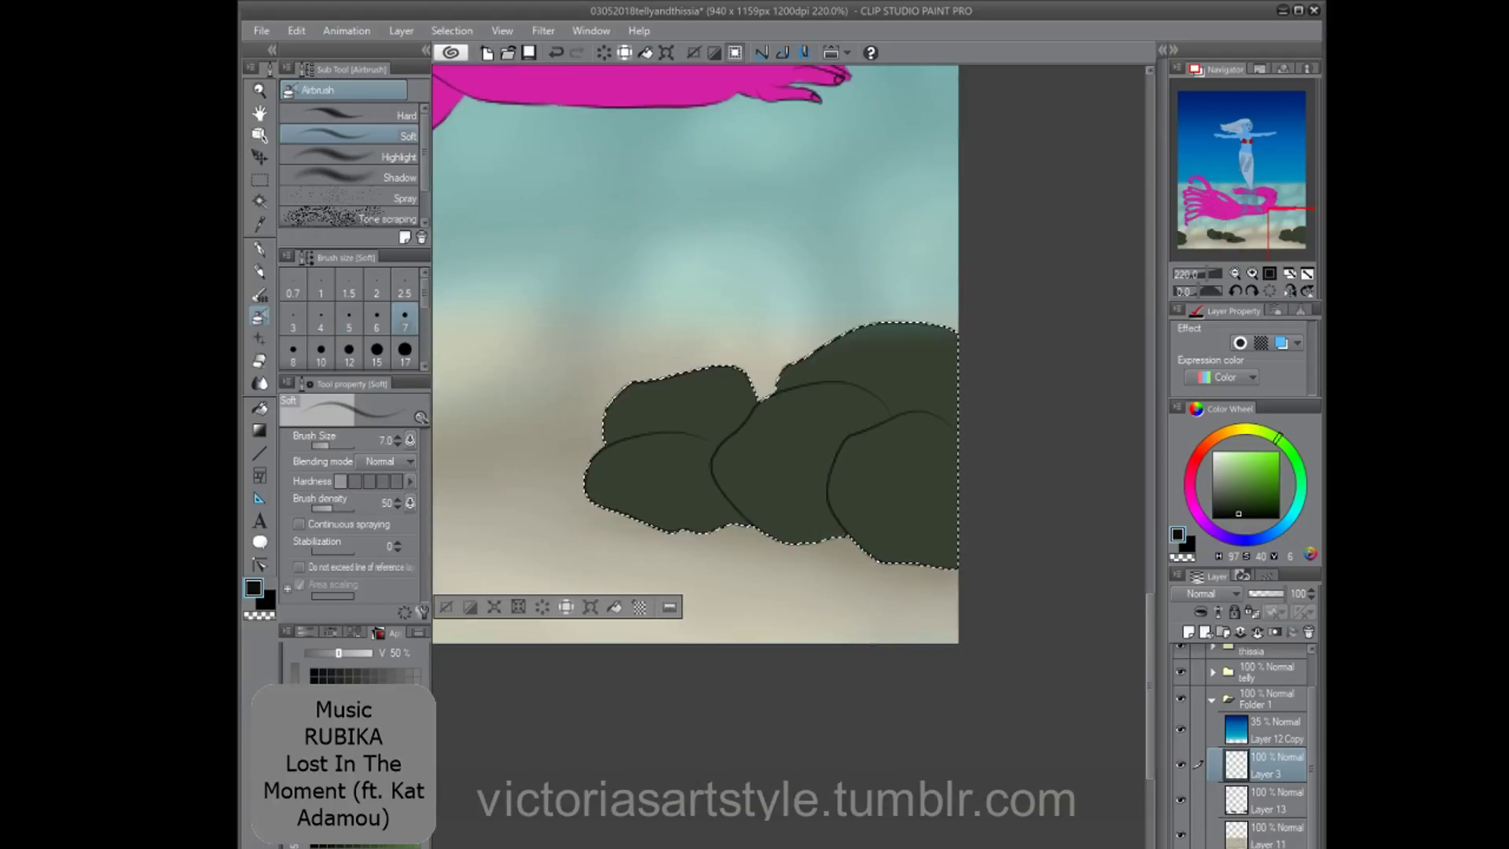
# Airbrush dark shadows along the overlaps and lower edges of the rightmost rock cluster.
pyautogui.moveTo(606, 452)
pyautogui.mouseDown()
pyautogui.moveTo(719, 434)
pyautogui.moveTo(700, 460)
pyautogui.mouseUp()
pyautogui.moveTo(739, 523); pyautogui.dragTo(708, 455)
pyautogui.moveTo(603, 462); pyautogui.dragTo(692, 465)
pyautogui.moveTo(892, 410)
pyautogui.mouseDown()
pyautogui.moveTo(835, 522)
pyautogui.moveTo(927, 492)
pyautogui.mouseUp()
pyautogui.moveTo(836, 472); pyautogui.dragTo(886, 561)
pyautogui.moveTo(746, 522); pyautogui.dragTo(836, 538)
pyautogui.moveTo(780, 387); pyautogui.dragTo(894, 409)
pyautogui.moveTo(874, 555); pyautogui.dragTo(954, 550)
pyautogui.moveTo(834, 525)
pyautogui.mouseDown()
pyautogui.moveTo(744, 505)
pyautogui.moveTo(821, 531)
pyautogui.mouseUp()
pyautogui.moveTo(719, 520)
pyautogui.mouseDown()
pyautogui.moveTo(591, 507)
pyautogui.moveTo(735, 521)
pyautogui.mouseUp()
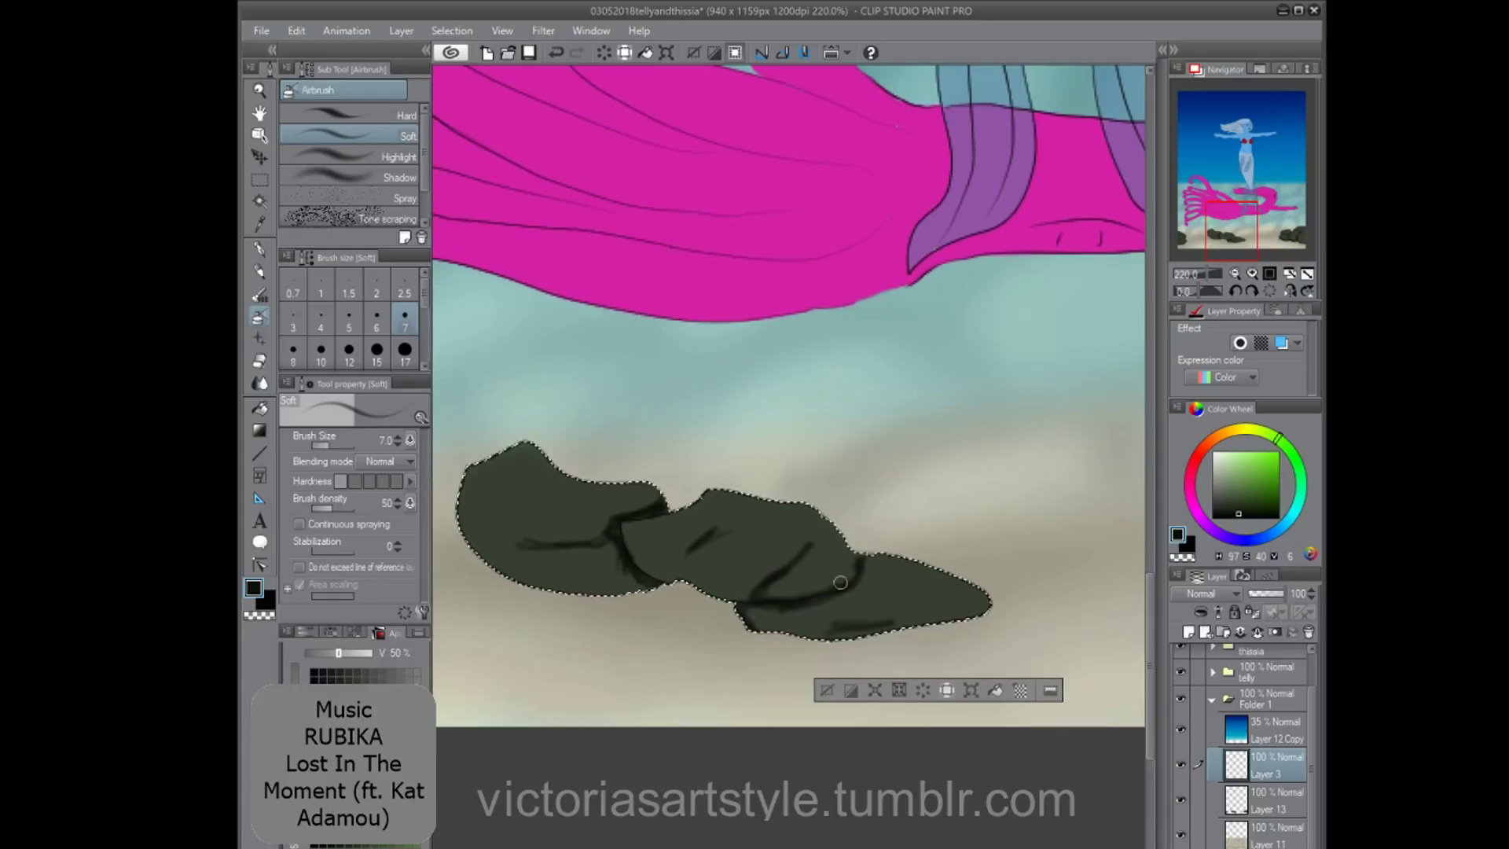
# Finish the middle rocks' lower-edge shadow and airbrush softer dark green shading over the leftmost rocks on a new layer.
pyautogui.moveTo(912, 629); pyautogui.dragTo(790, 637)
pyautogui.moveTo(986, 609); pyautogui.dragTo(540, 582)
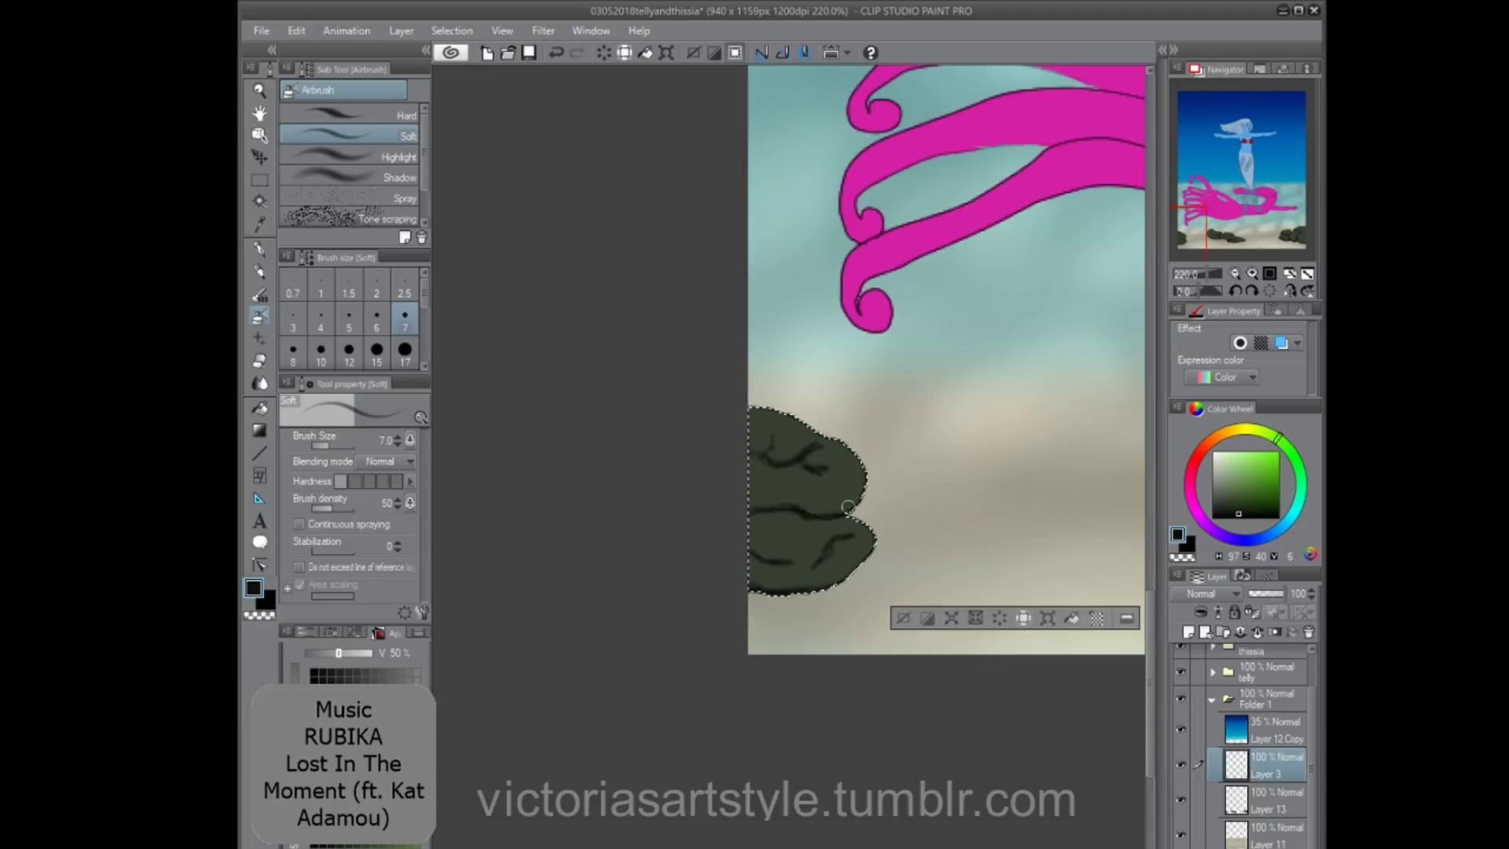
pyautogui.moveTo(770, 440); pyautogui.dragTo(857, 472)
pyautogui.moveTo(763, 582); pyautogui.dragTo(833, 585)
pyautogui.moveTo(793, 424); pyautogui.dragTo(865, 542)
pyautogui.moveTo(809, 583)
pyautogui.mouseDown()
pyautogui.moveTo(748, 579)
pyautogui.moveTo(864, 552)
pyautogui.mouseUp()
pyautogui.moveTo(762, 508); pyautogui.dragTo(853, 508)
pyautogui.moveTo(809, 506); pyautogui.dragTo(750, 498)
pyautogui.moveTo(748, 444); pyautogui.dragTo(784, 437)
pyautogui.moveTo(855, 465); pyautogui.dragTo(822, 468)
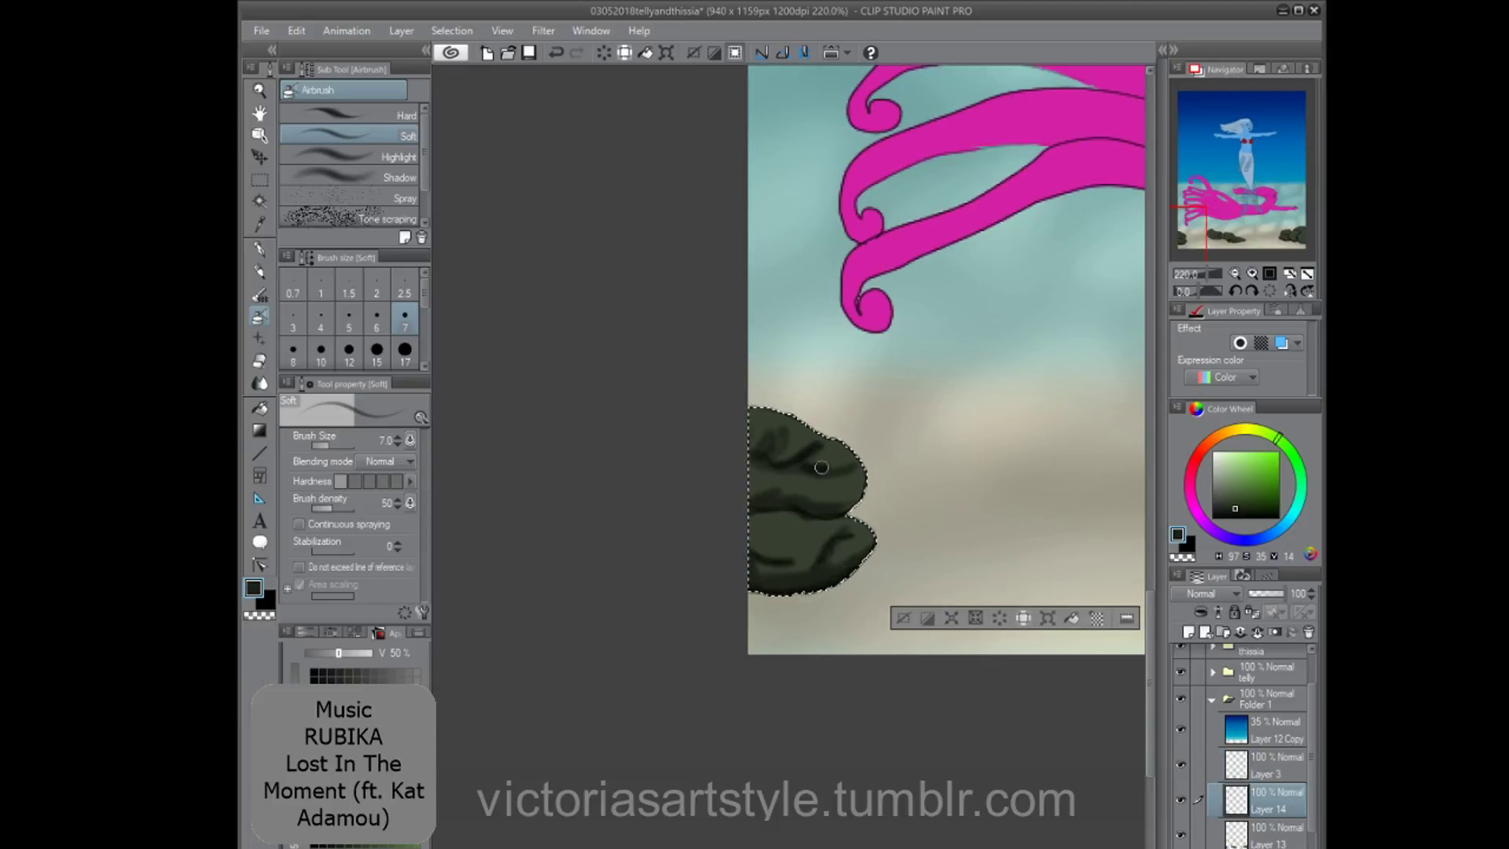
# Airbrush dark green shading along the creases and lower edges of the middle rocks on Layer 14.
pyautogui.moveTo(589, 440)
pyautogui.mouseDown()
pyautogui.moveTo(626, 511)
pyautogui.moveTo(673, 539)
pyautogui.moveTo(747, 546)
pyautogui.mouseUp()
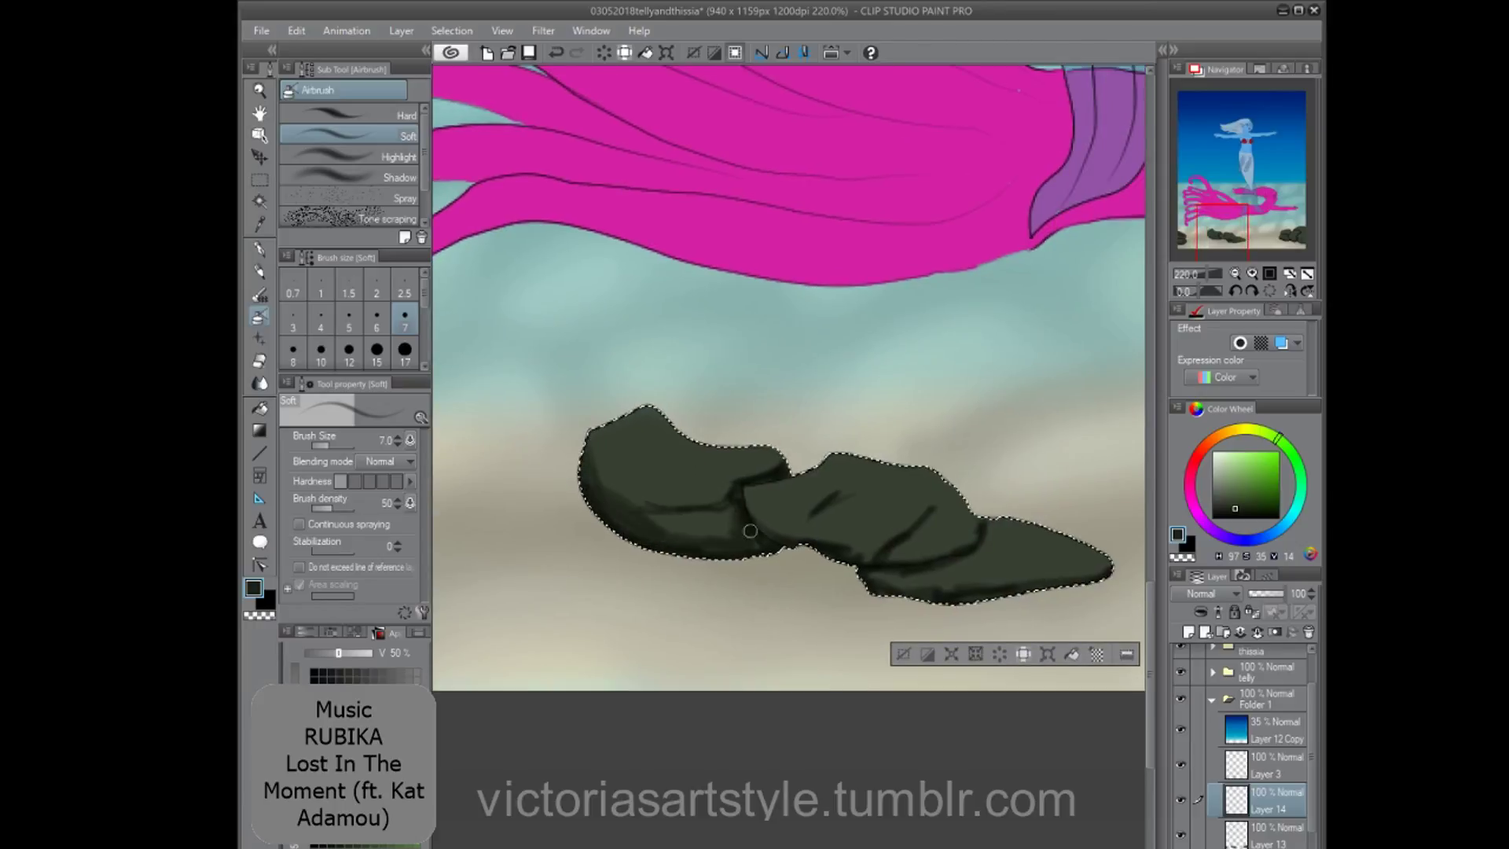
pyautogui.moveTo(644, 511)
pyautogui.mouseDown()
pyautogui.moveTo(768, 500)
pyautogui.moveTo(794, 532)
pyautogui.moveTo(855, 548)
pyautogui.mouseUp()
pyautogui.moveTo(933, 504); pyautogui.dragTo(871, 554)
pyautogui.moveTo(972, 533); pyautogui.dragTo(886, 559)
pyautogui.moveTo(838, 487); pyautogui.dragTo(796, 522)
pyautogui.moveTo(874, 580); pyautogui.dragTo(943, 583)
pyautogui.moveTo(943, 583); pyautogui.dragTo(1068, 571)
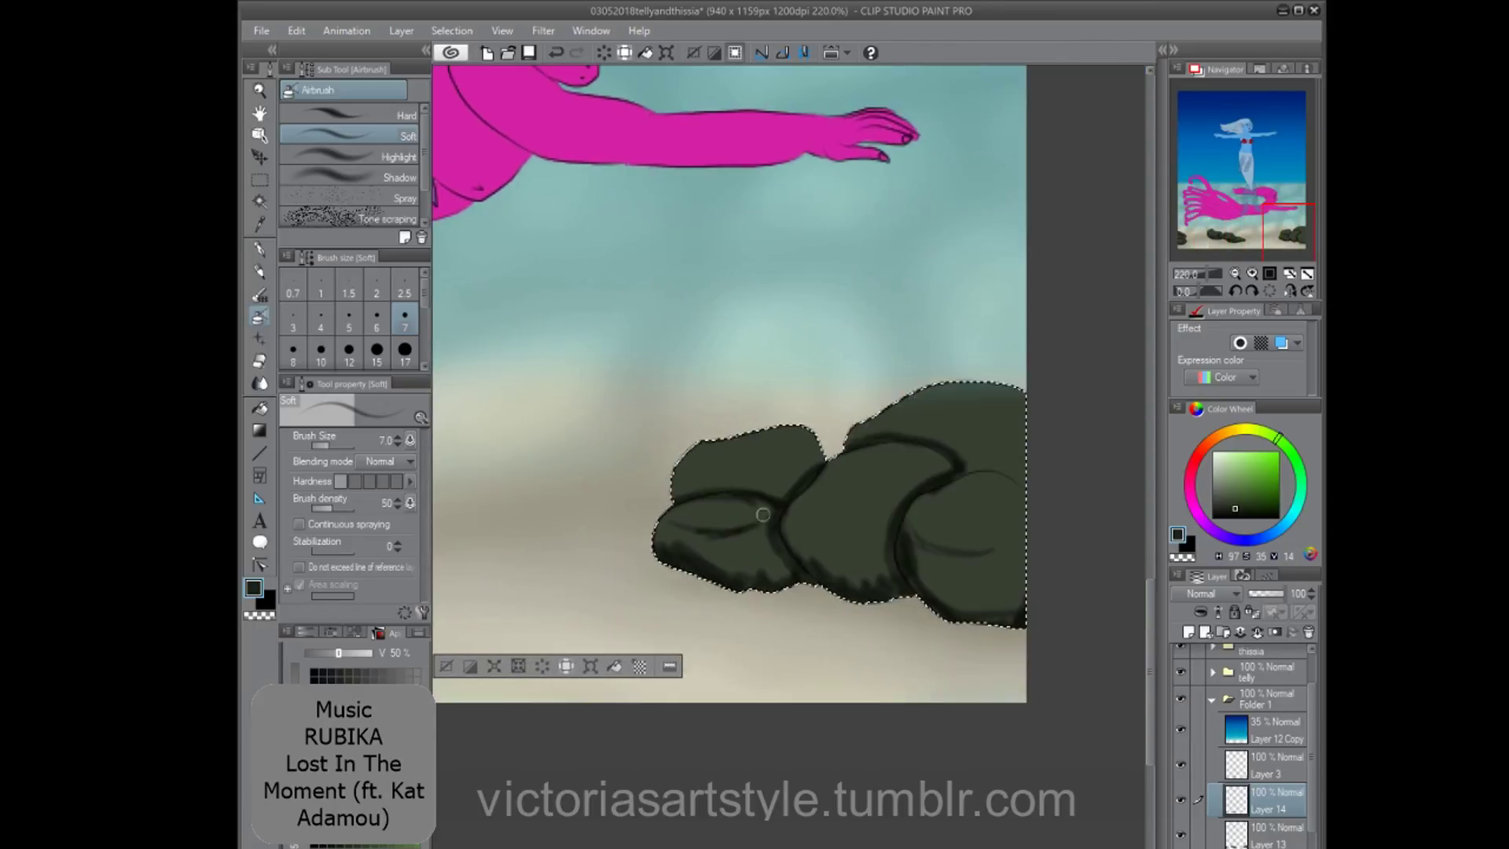
# Airbrush dark green shading around the overlaps, sides and lower edges of the rightmost rock cluster.
pyautogui.moveTo(711, 471); pyautogui.dragTo(809, 484)
pyautogui.moveTo(731, 582); pyautogui.dragTo(790, 542)
pyautogui.moveTo(644, 542)
pyautogui.mouseDown()
pyautogui.moveTo(727, 565)
pyautogui.moveTo(820, 471)
pyautogui.mouseUp()
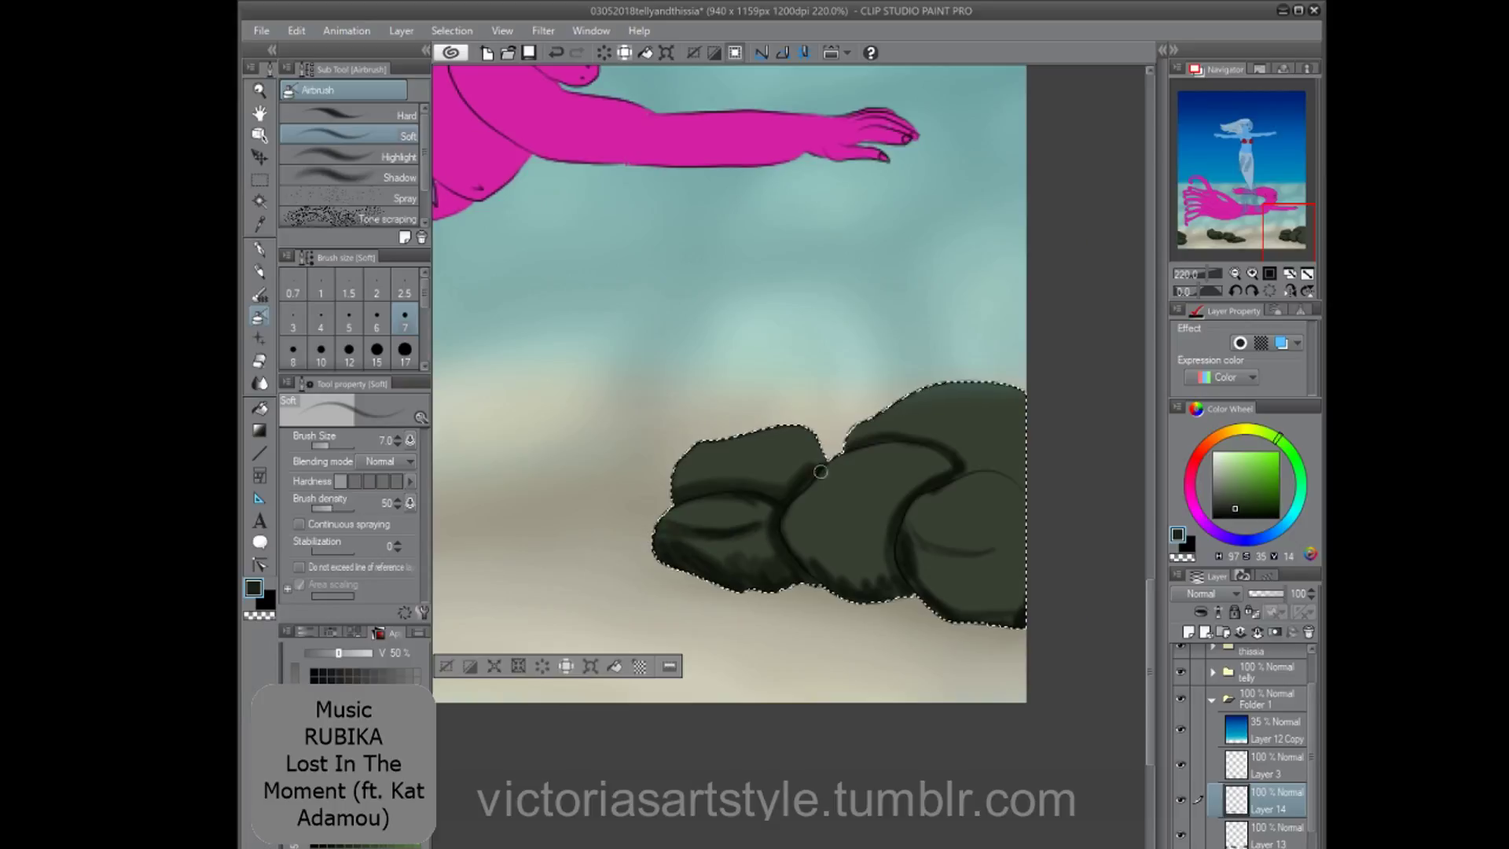
pyautogui.moveTo(786, 526); pyautogui.dragTo(880, 585)
pyautogui.moveTo(872, 472); pyautogui.dragTo(935, 589)
pyautogui.moveTo(967, 452); pyautogui.dragTo(1022, 483)
pyautogui.moveTo(896, 523); pyautogui.dragTo(1009, 620)
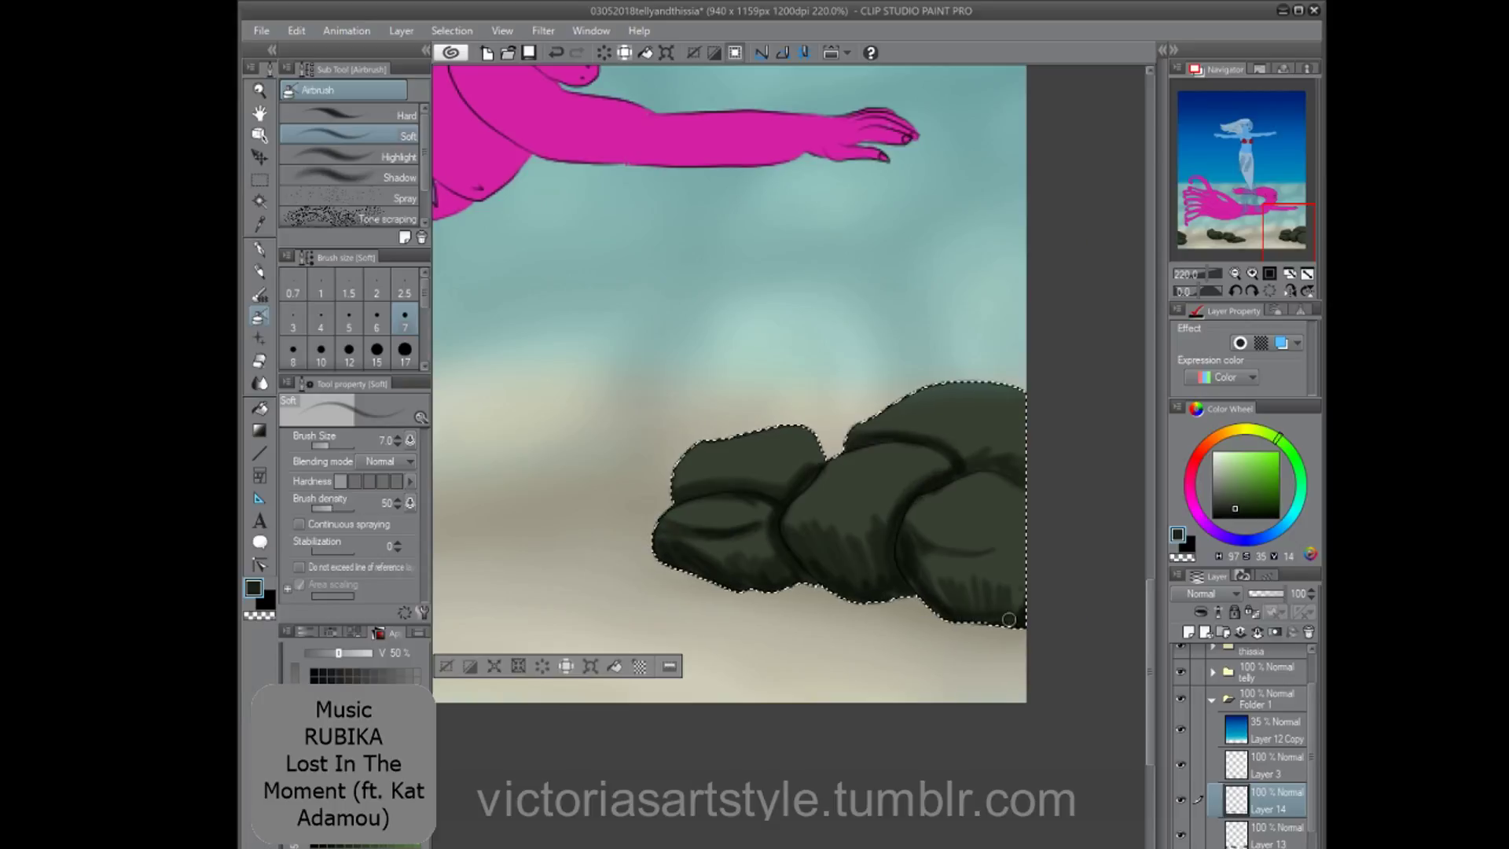
pyautogui.moveTo(916, 531); pyautogui.dragTo(1024, 543)
# Move Layer 3 below Layer 14 and airbrush a sampled mid green around the shadows of the middle rocks.
pyautogui.moveTo(1275, 765); pyautogui.dragTo(1273, 818)
pyautogui.keyDown('alt'); pyautogui.click(944, 571); pyautogui.keyUp('alt')
pyautogui.moveTo(795, 534)
pyautogui.mouseDown()
pyautogui.moveTo(866, 569)
pyautogui.moveTo(879, 529)
pyautogui.moveTo(692, 546)
pyautogui.mouseUp()
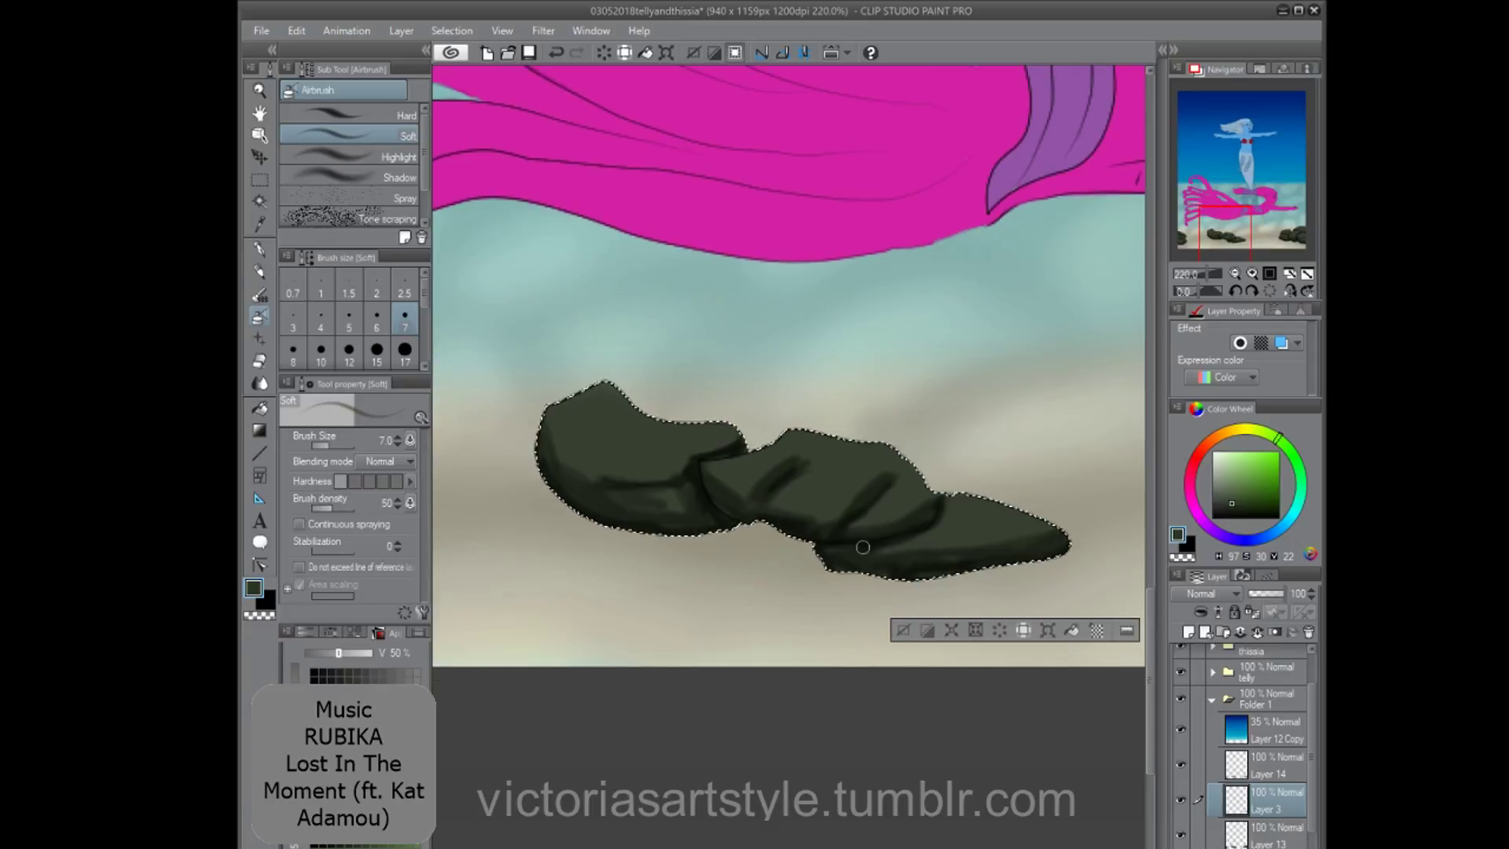
pyautogui.moveTo(877, 500); pyautogui.dragTo(856, 521)
pyautogui.moveTo(722, 478); pyautogui.dragTo(744, 500)
pyautogui.moveTo(589, 467); pyautogui.dragTo(561, 442)
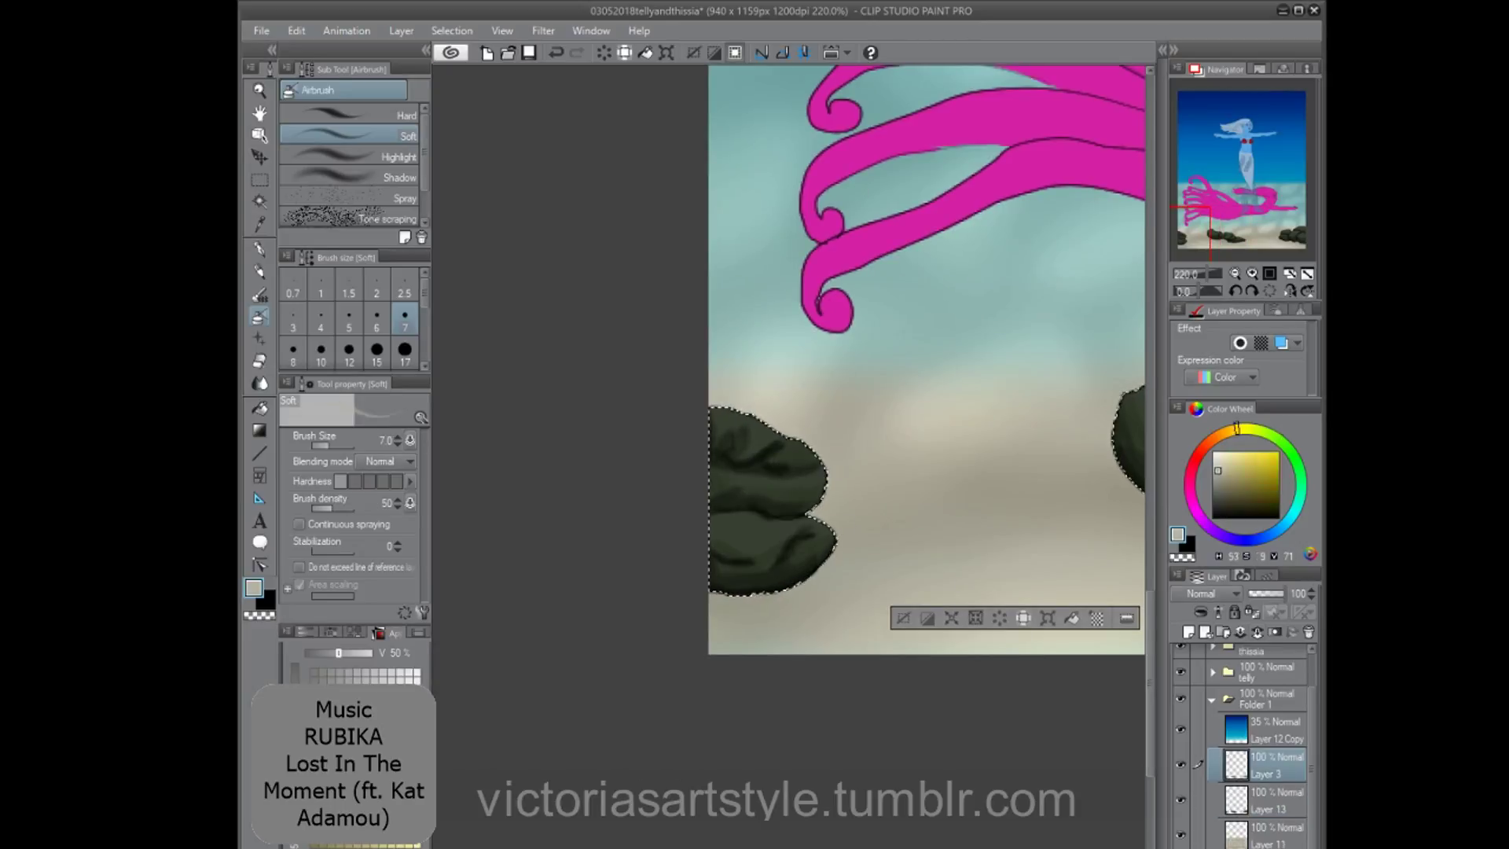
# Airbrush lighter grey-green highlights on the rocks' upper surfaces, using brush size 12 for the rightmost cluster.
pyautogui.moveTo(739, 440); pyautogui.dragTo(804, 520)
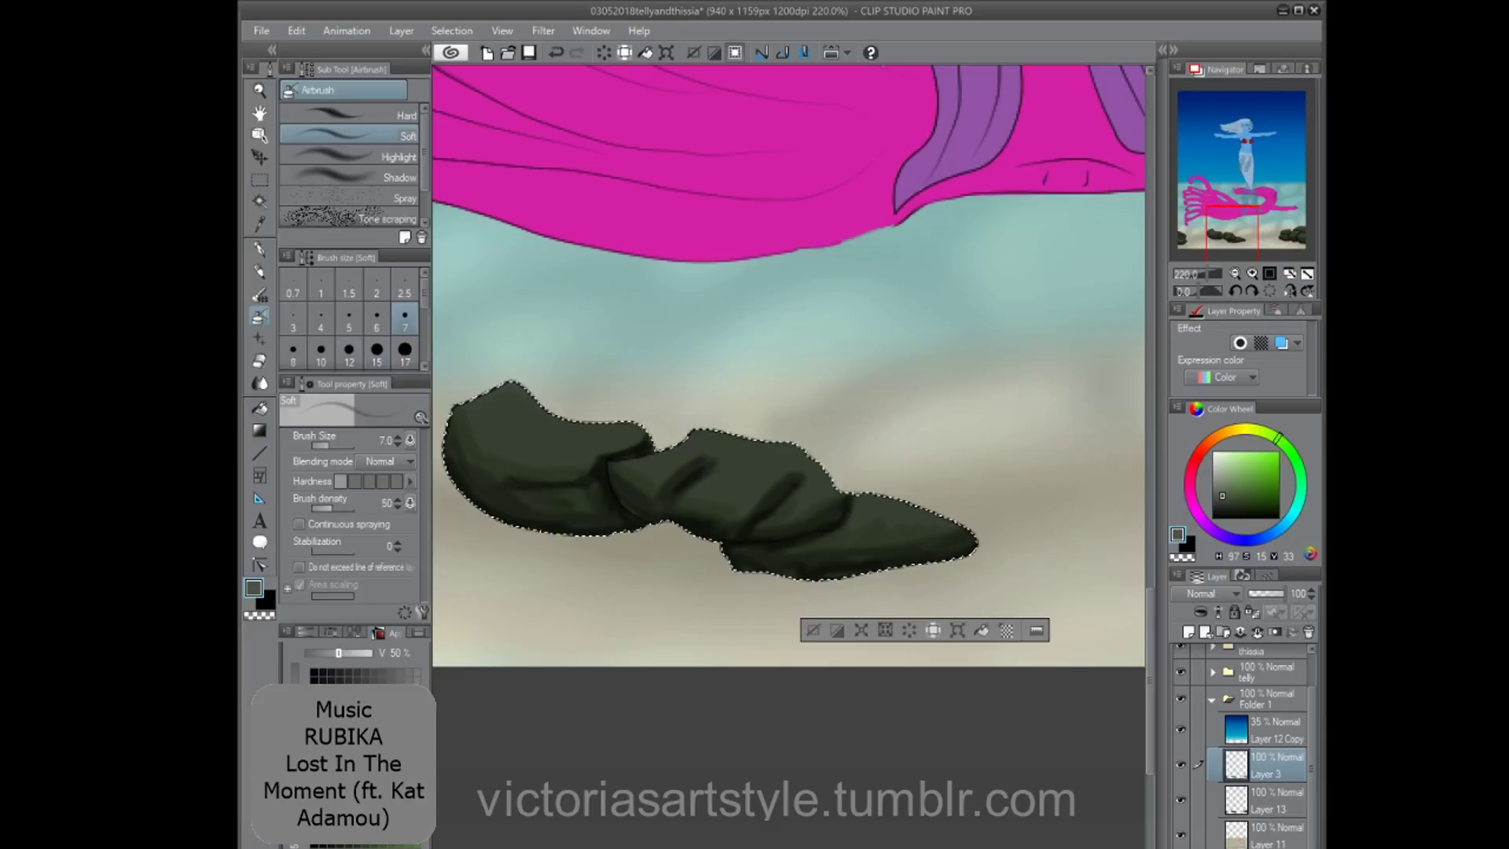
pyautogui.moveTo(794, 471)
pyautogui.mouseDown()
pyautogui.moveTo(606, 421)
pyautogui.moveTo(810, 463)
pyautogui.moveTo(903, 503)
pyautogui.mouseUp()
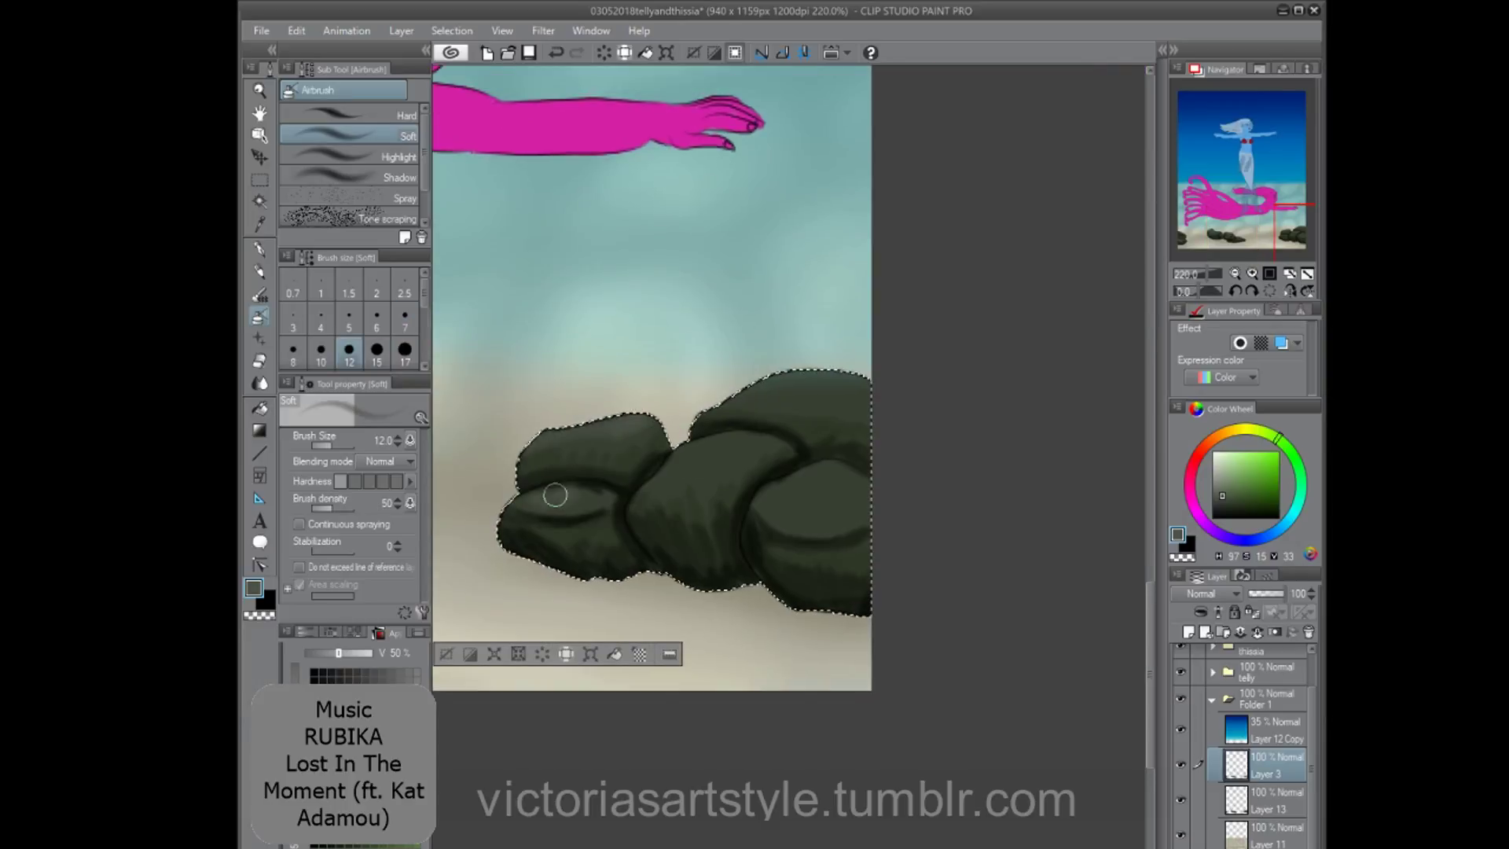
pyautogui.moveTo(549, 498)
pyautogui.mouseDown()
pyautogui.moveTo(859, 387)
pyautogui.moveTo(860, 492)
pyautogui.mouseUp()
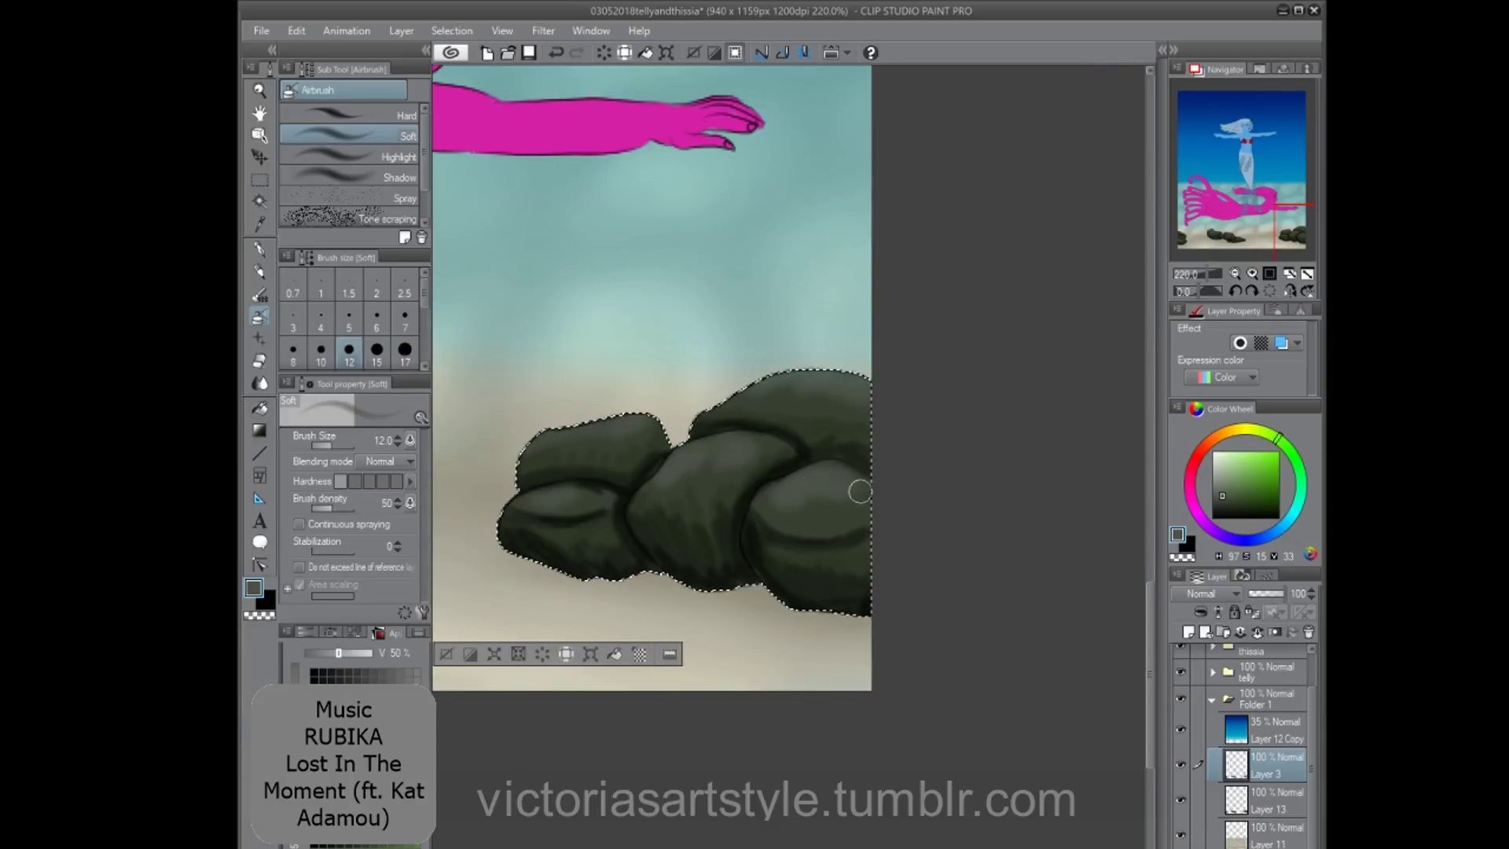
# Smooth the shading on the rightmost and middle rock clusters with the Blur 2 tool at size 8.
pyautogui.press('j')
pyautogui.click(293, 353)
pyautogui.moveTo(771, 551); pyautogui.dragTo(838, 545)
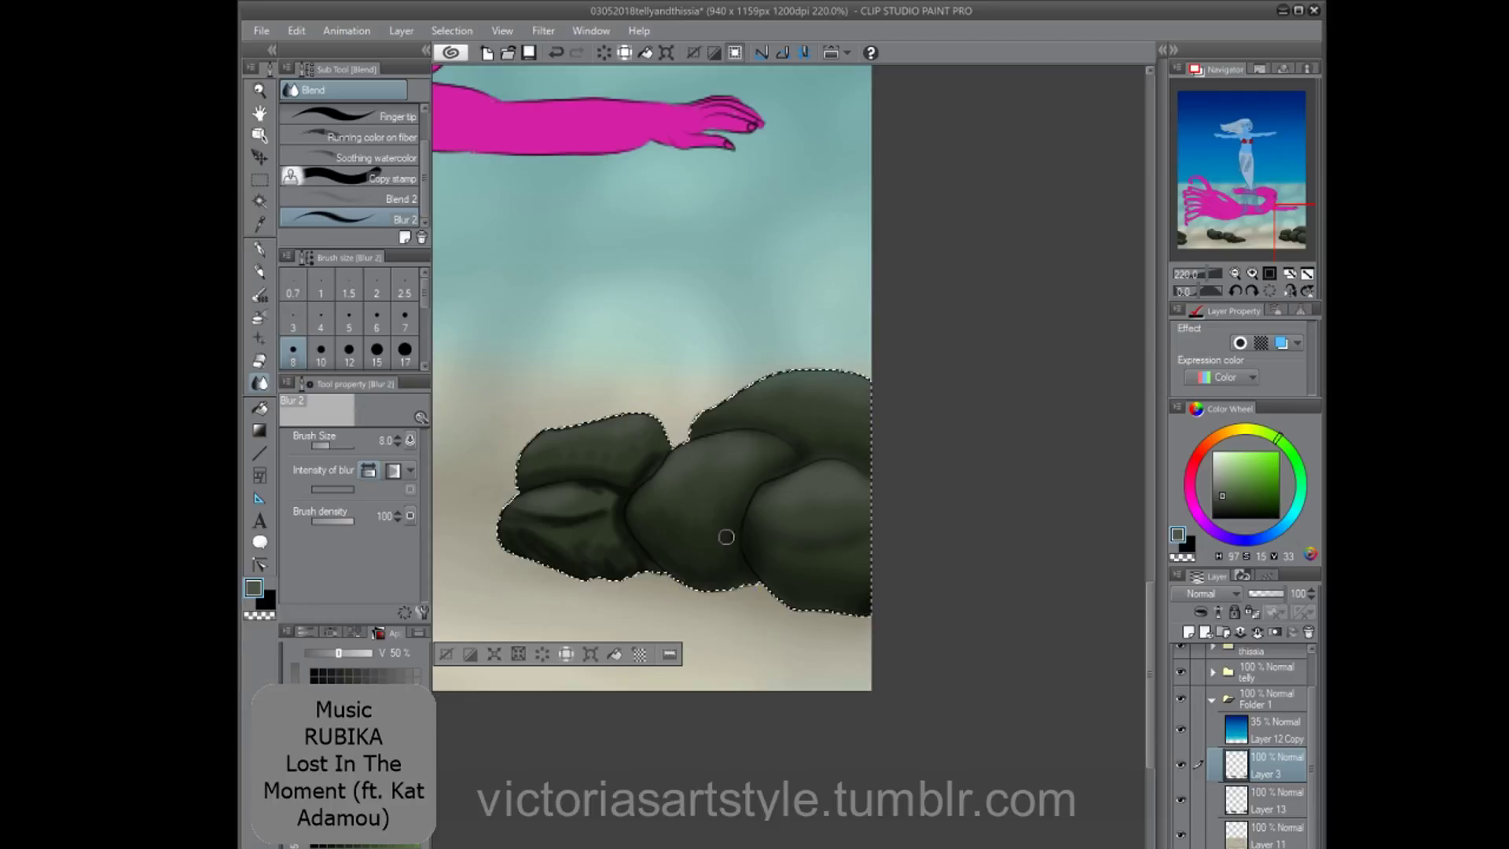
pyautogui.moveTo(649, 565)
pyautogui.mouseDown()
pyautogui.moveTo(842, 576)
pyautogui.moveTo(809, 531)
pyautogui.mouseUp()
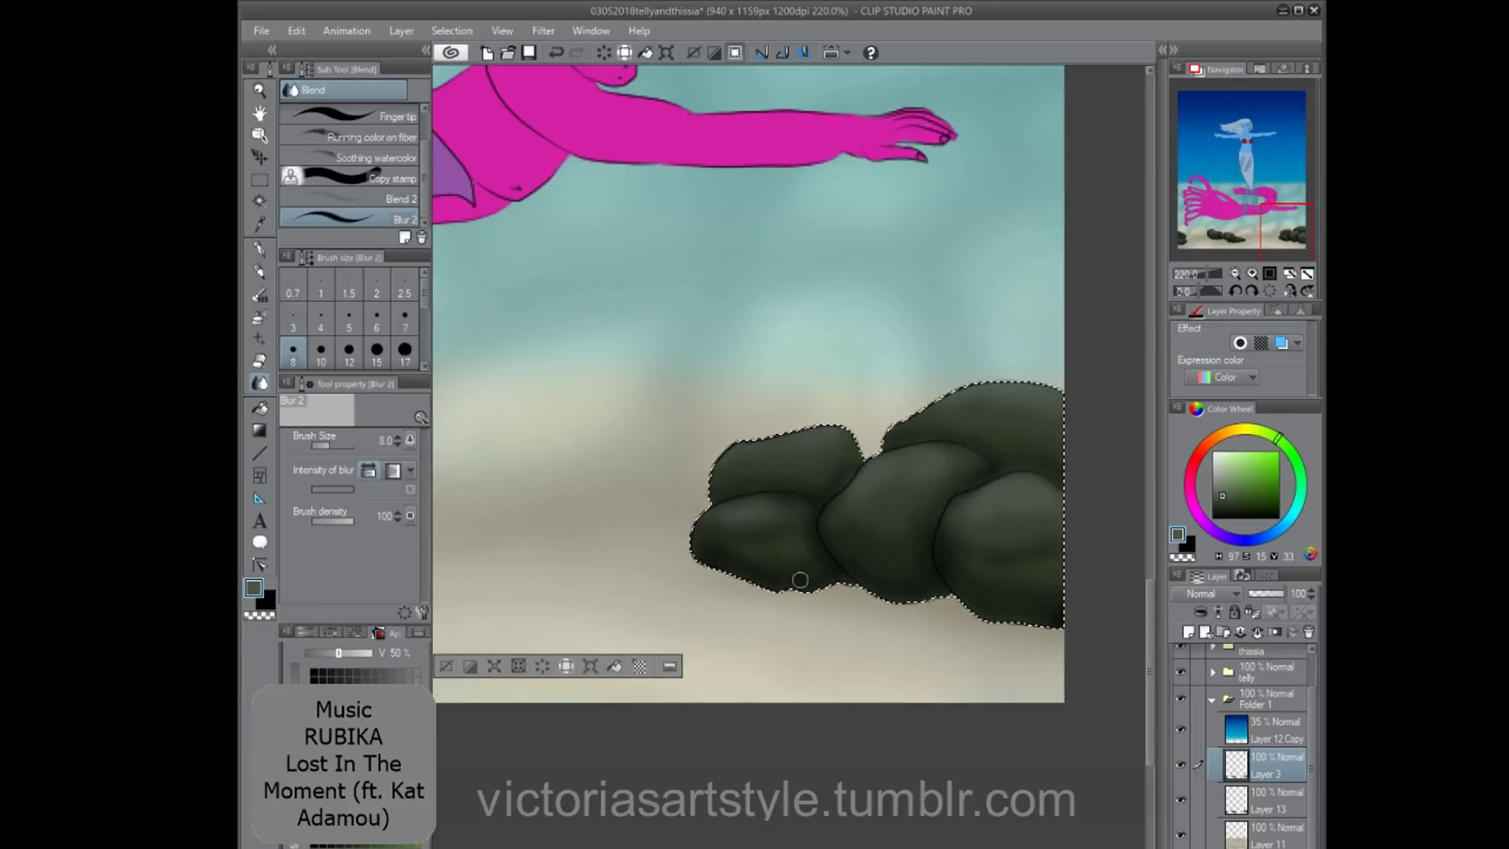
pyautogui.moveTo(800, 580); pyautogui.dragTo(949, 518)
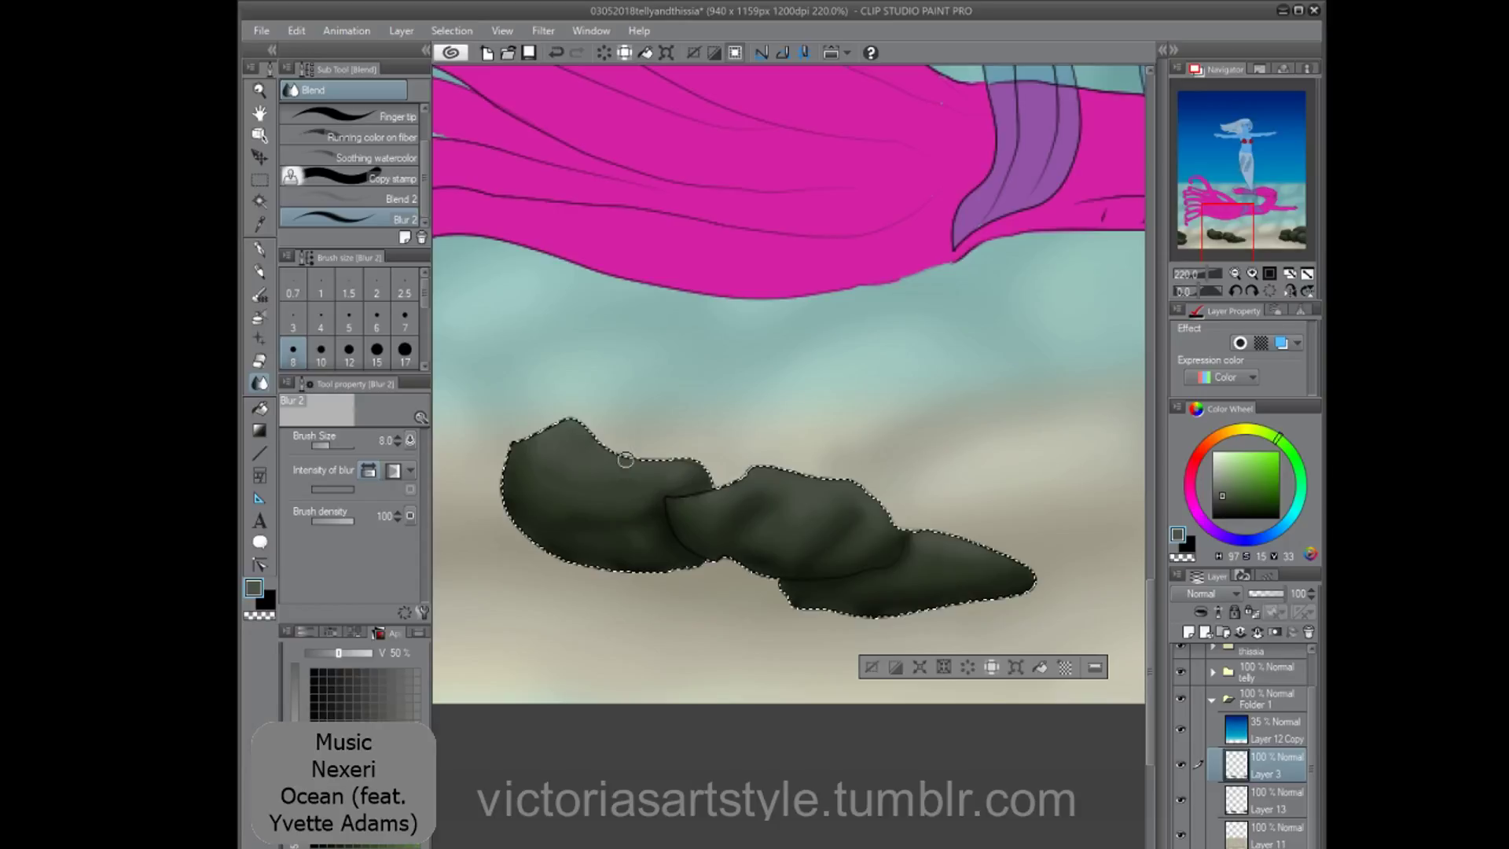
pyautogui.hotkey('ctrl', 'd')
pyautogui.hotkey('ctrl', '0')
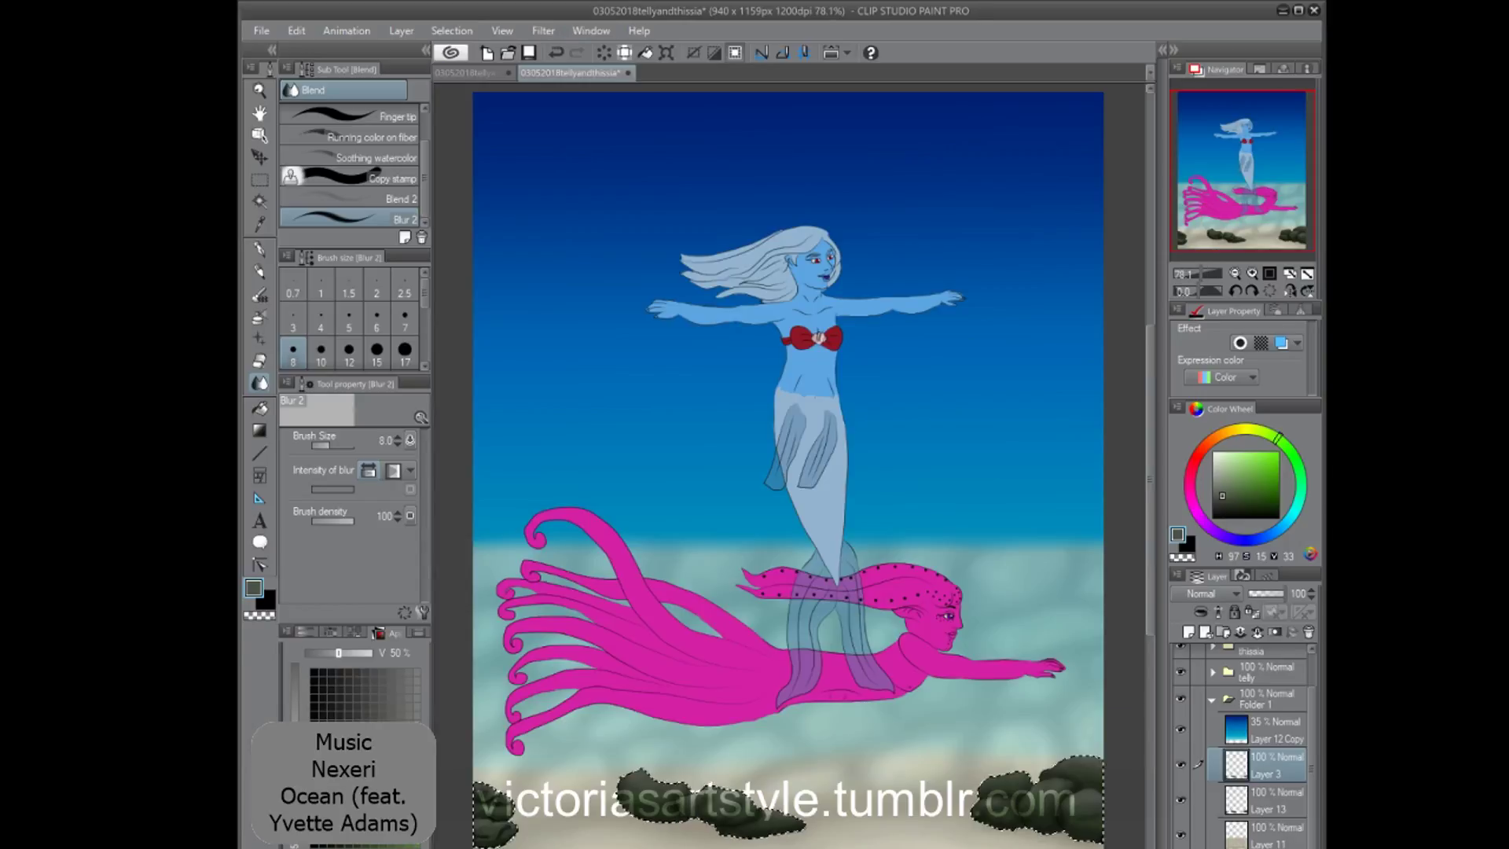
# Blend the remaining shading on the leftmost and middle rocks, using Blur 2 at size 10, and clear the selection.
pyautogui.scroll(-4, 896, 511)
pyautogui.moveTo(566, 503); pyautogui.dragTo(768, 553)
pyautogui.scroll(3, 554, 518)
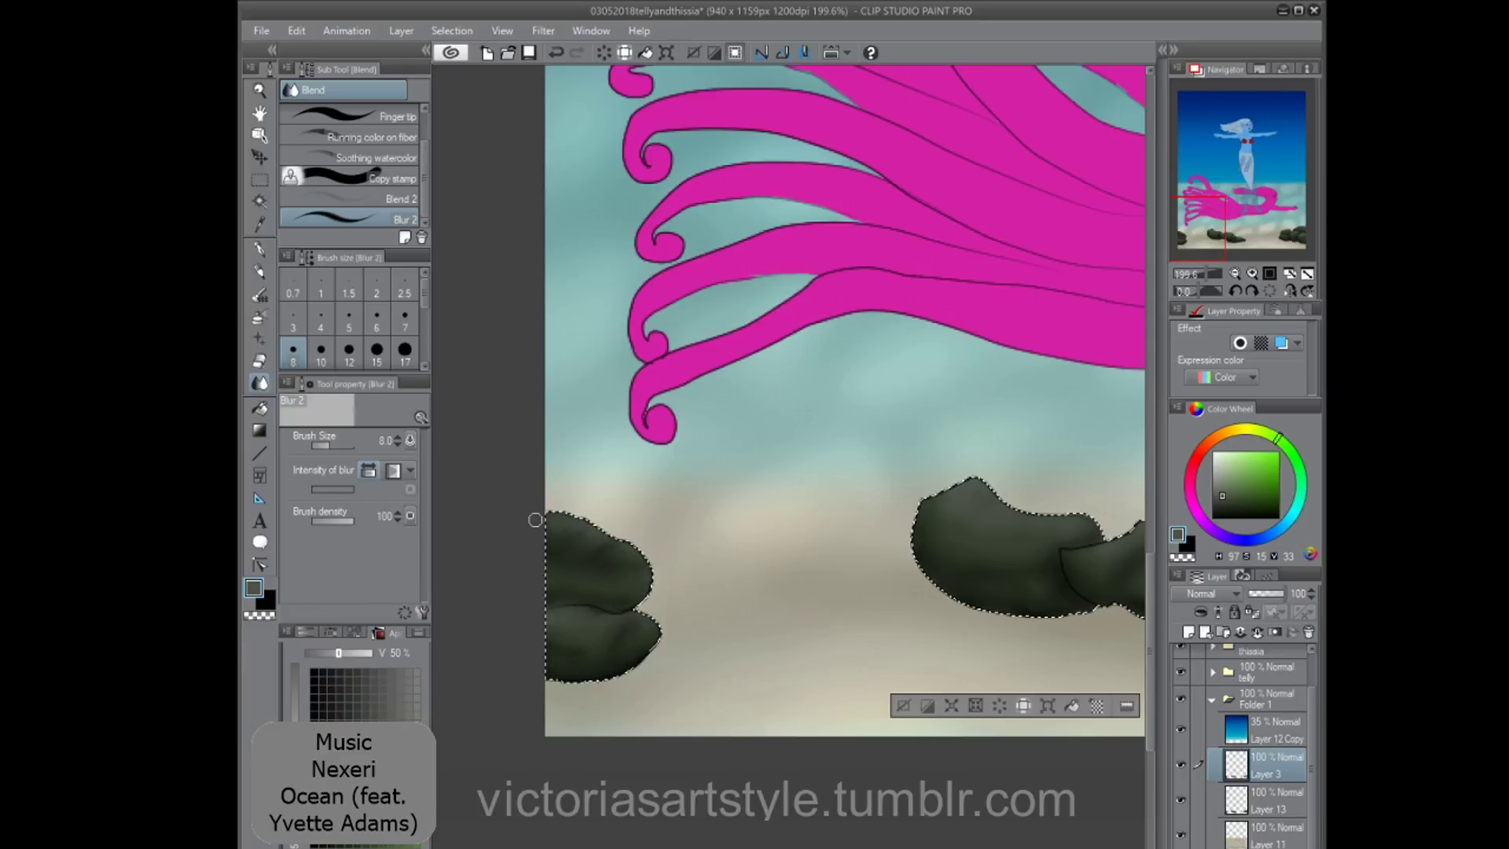
pyautogui.scroll(-2, 645, 503)
pyautogui.moveTo(1039, 550); pyautogui.dragTo(745, 516)
pyautogui.press(']')
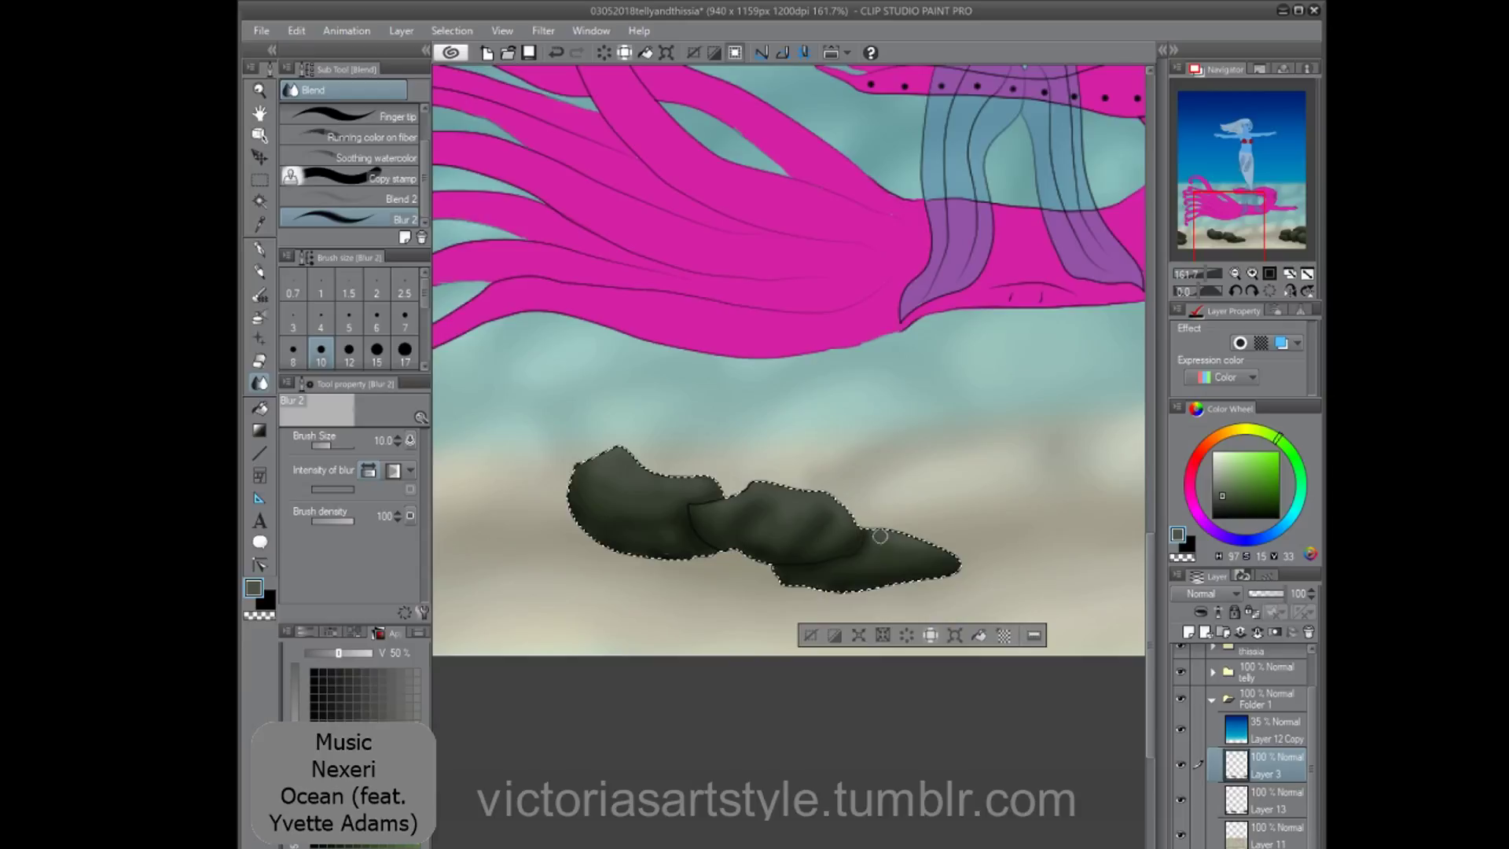
pyautogui.scroll(-3, 723, 477)
pyautogui.hotkey('ctrl', 'd')
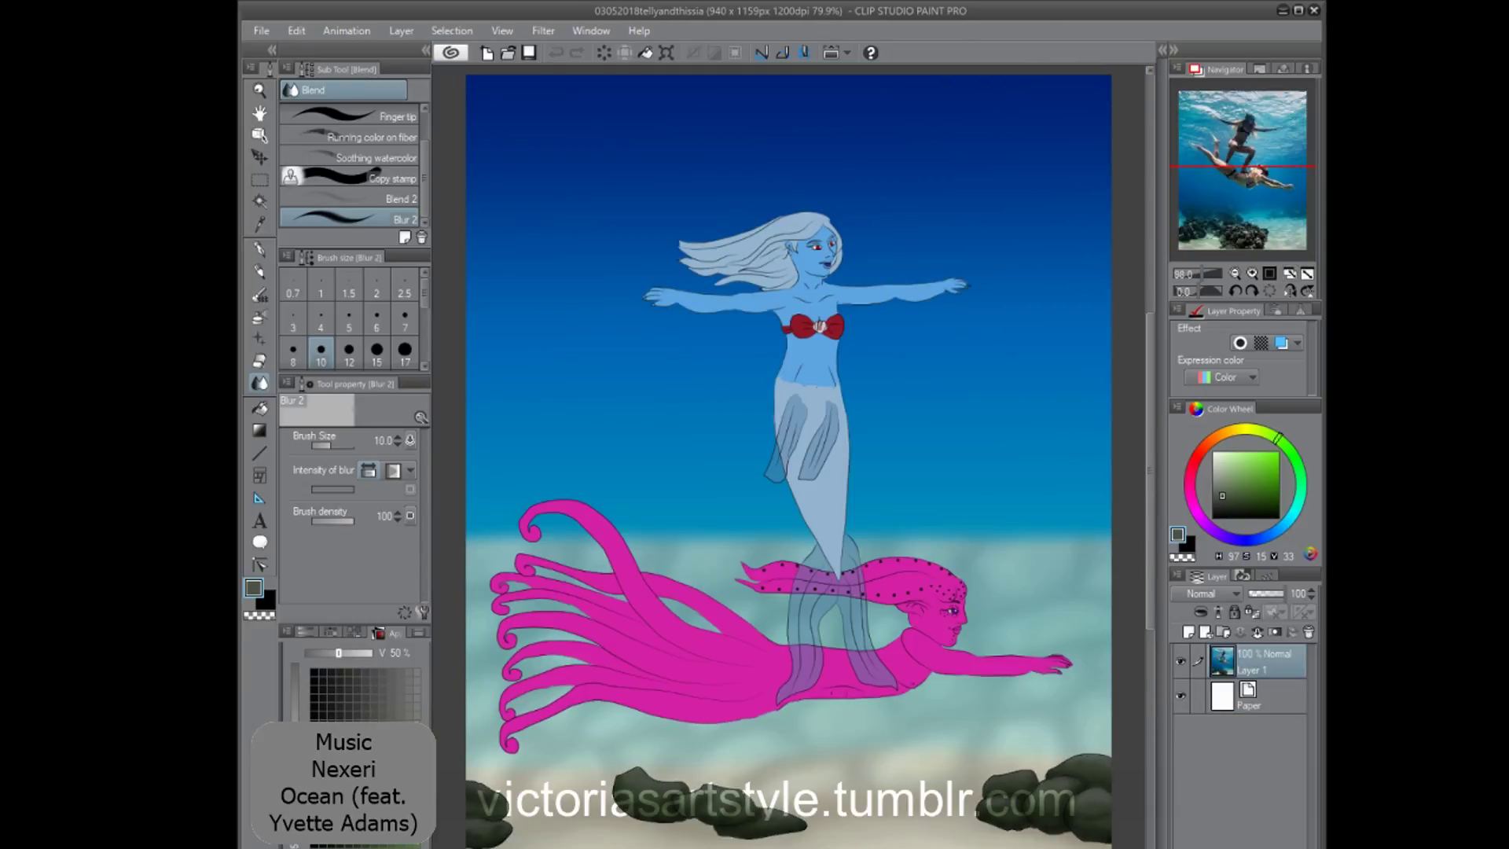
# Load the water overlay on Layer 12 Copy as a selection and add a new layer above it.
pyautogui.click(1275, 775)
pyautogui.keyDown('ctrl'); pyautogui.click(1236, 775); pyautogui.keyUp('ctrl')
pyautogui.click(1188, 632)
pyautogui.moveTo(597, 236); pyautogui.dragTo(590, 355)
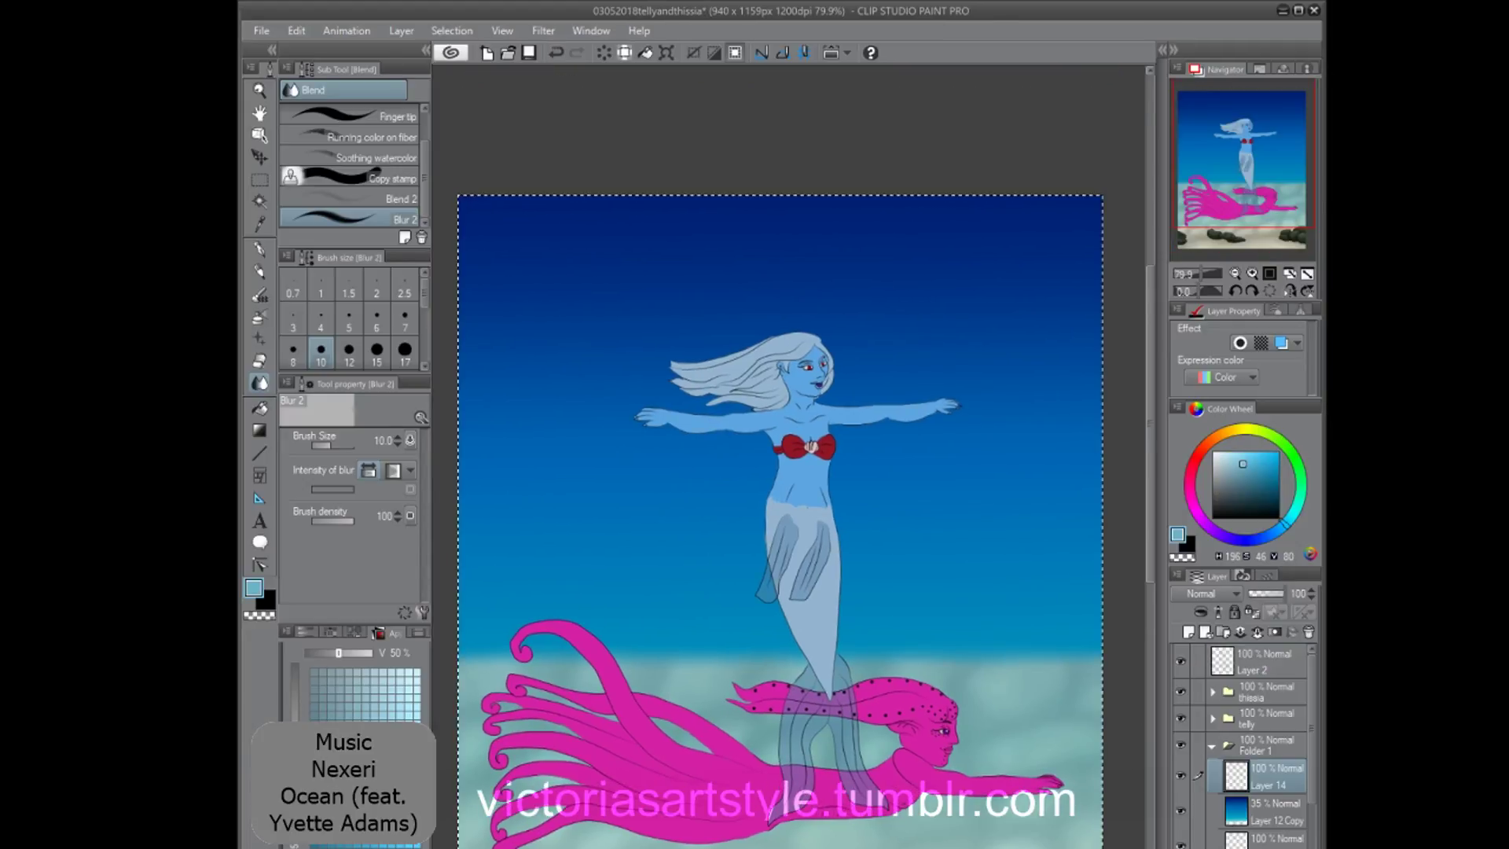
# Paint light blue ripples across the water with the simple clouds brush at size 120, adding a paler pass on a new layer.
pyautogui.click(259, 315)
pyautogui.scroll(-1, 539, 307)
pyautogui.press('b')
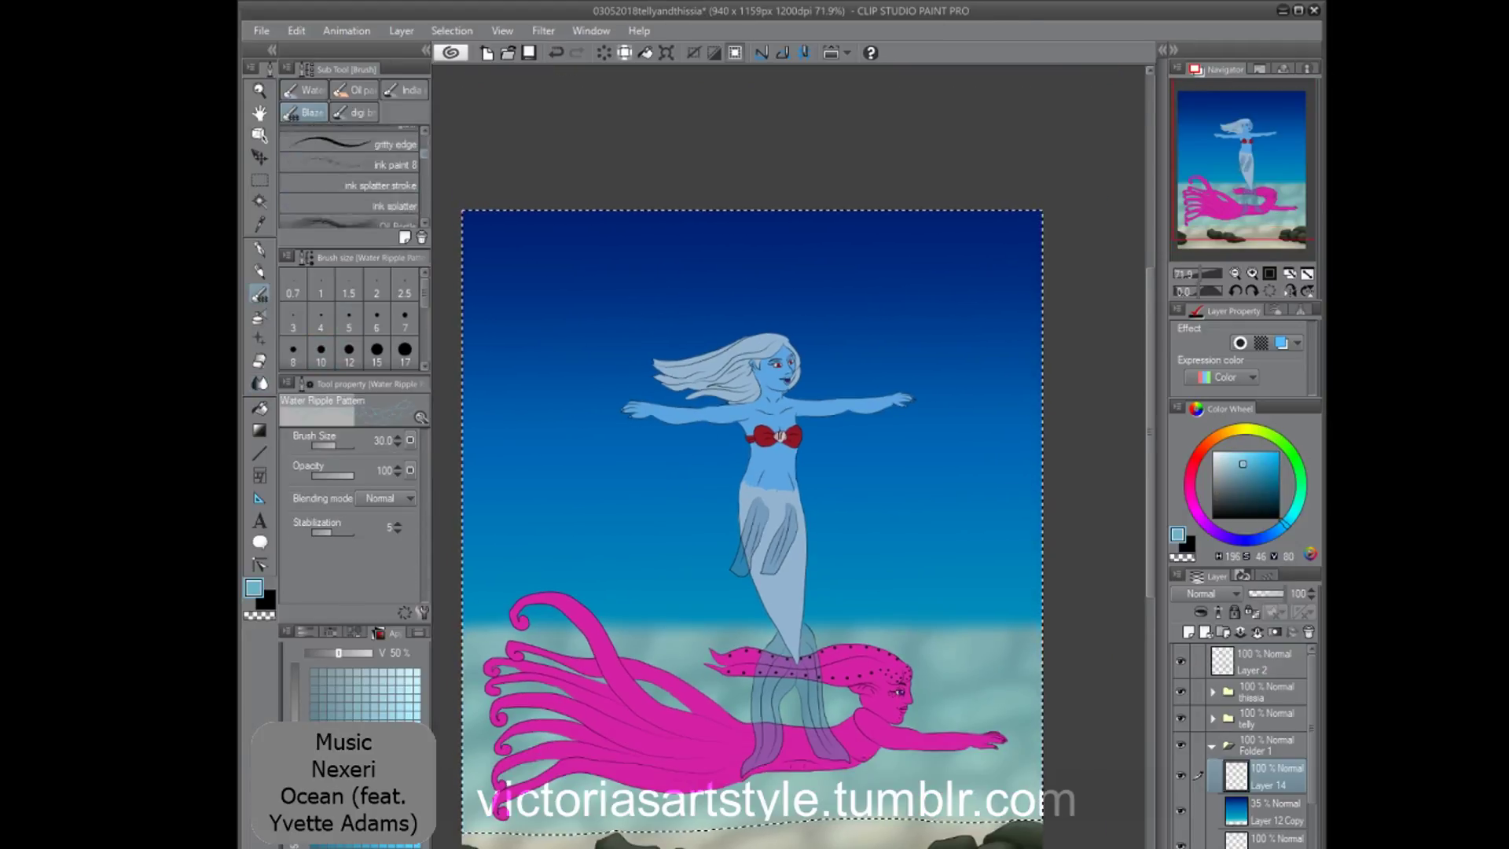
pyautogui.scroll(-5, 349, 183)
pyautogui.click(349, 184)
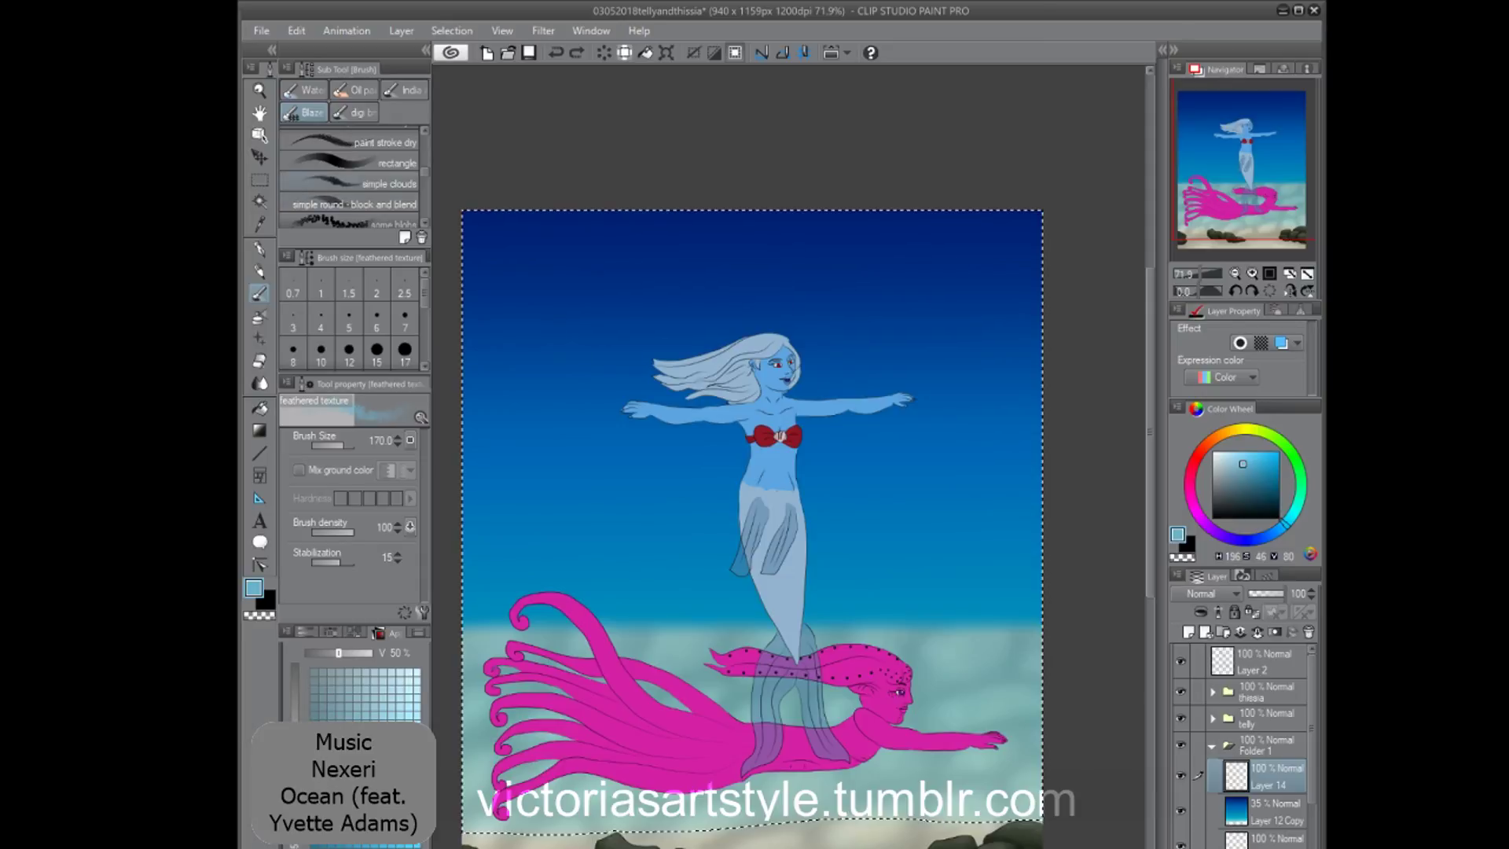
pyautogui.moveTo(810, 459)
pyautogui.mouseDown()
pyautogui.moveTo(1000, 361)
pyautogui.moveTo(1024, 327)
pyautogui.moveTo(953, 283)
pyautogui.moveTo(903, 346)
pyautogui.moveTo(985, 312)
pyautogui.moveTo(828, 388)
pyautogui.mouseUp()
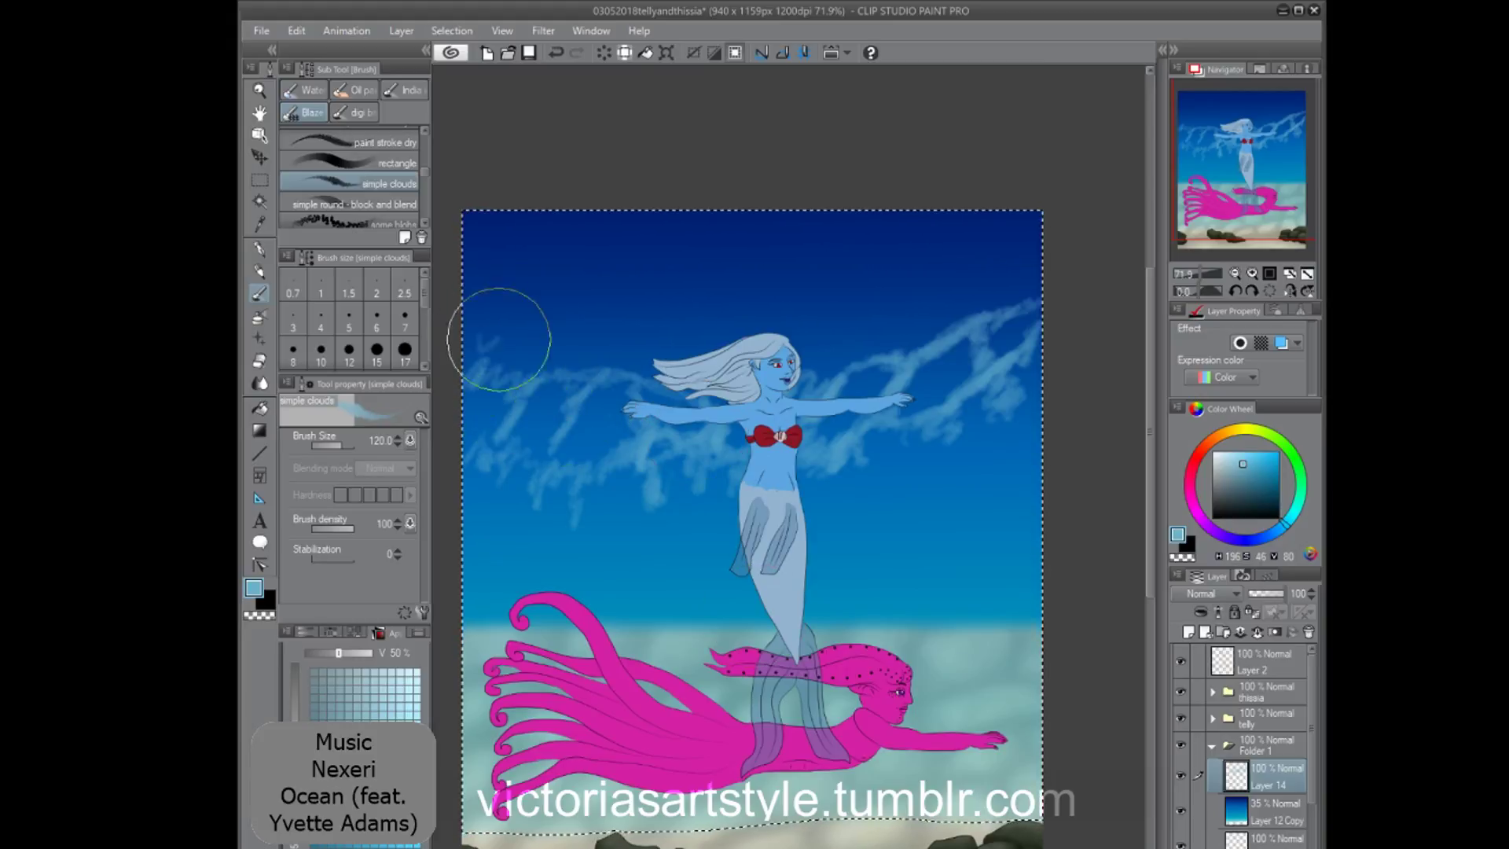
pyautogui.hotkey('ctrl', 'shift', 'n')
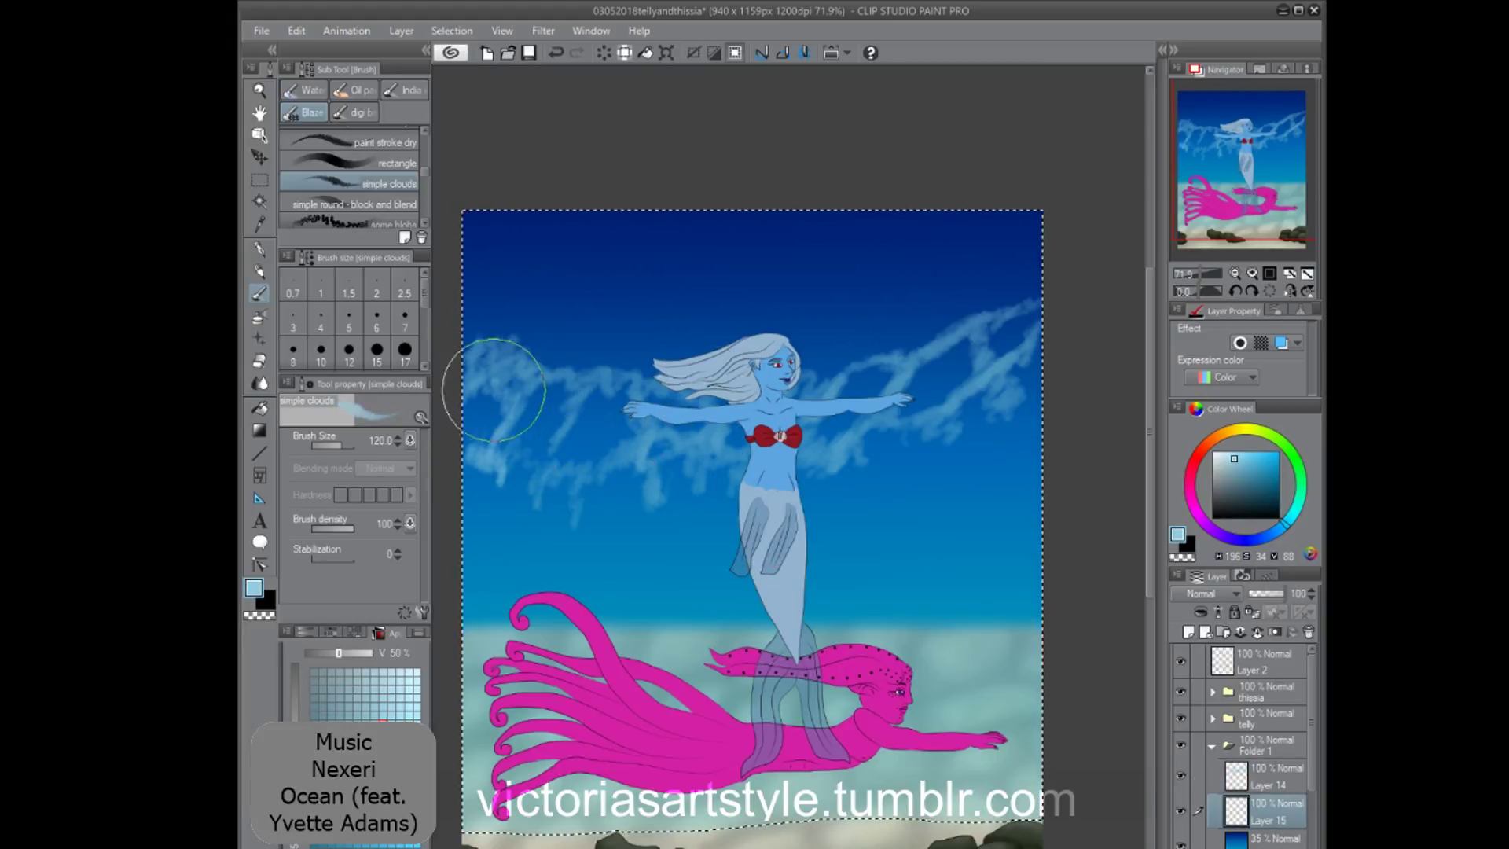
pyautogui.moveTo(643, 493)
pyautogui.mouseDown()
pyautogui.moveTo(671, 438)
pyautogui.moveTo(708, 442)
pyautogui.moveTo(646, 385)
pyautogui.moveTo(809, 409)
pyautogui.moveTo(922, 351)
pyautogui.moveTo(949, 411)
pyautogui.moveTo(1015, 380)
pyautogui.mouseUp()
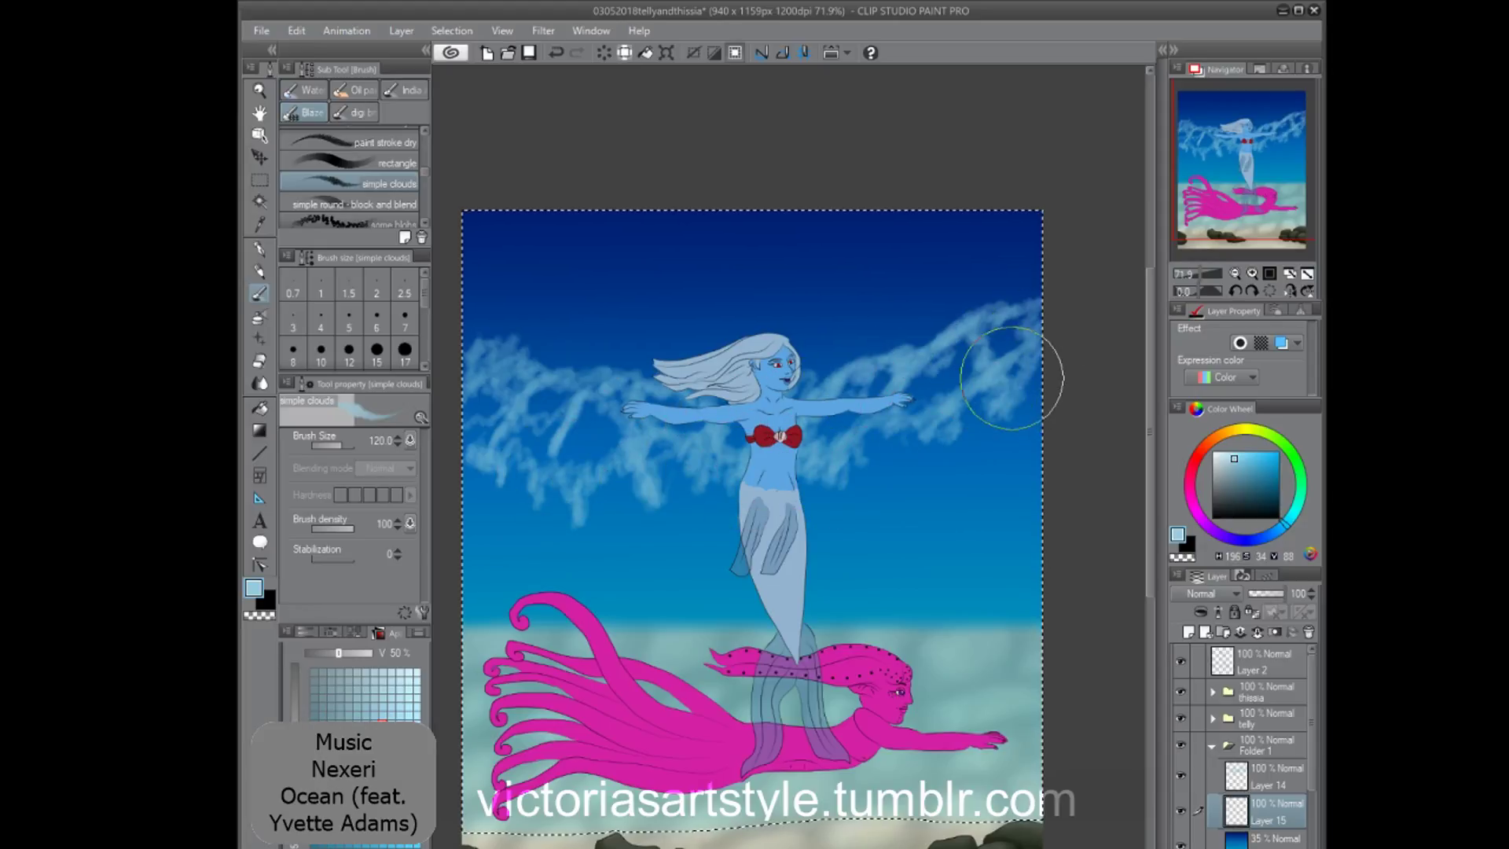
# Merge the two ripple layers and clear the painted ripples.
pyautogui.click(1267, 776)
pyautogui.hotkey('ctrl', 'e')
pyautogui.press('Delete')
# Airbrush light blue wisps into the water left of the upper mermaid with the Soft airbrush at size 15.
pyautogui.click(419, 633)
pyautogui.click(298, 648)
pyautogui.click(259, 316)
pyautogui.click(290, 647)
pyautogui.click(376, 353)
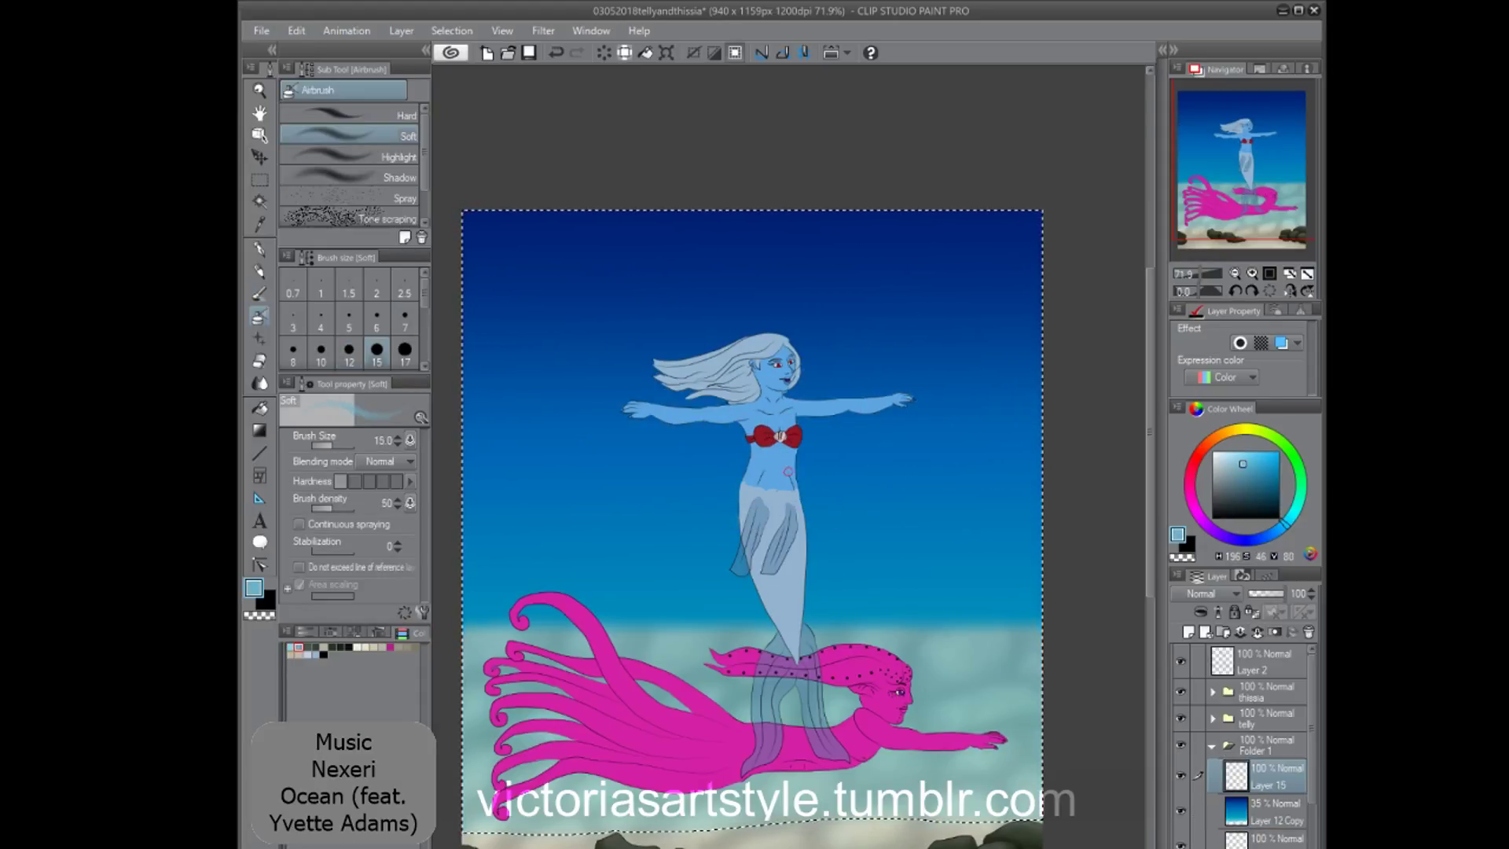
pyautogui.moveTo(478, 422)
pyautogui.mouseDown()
pyautogui.moveTo(530, 424)
pyautogui.moveTo(495, 407)
pyautogui.moveTo(725, 459)
pyautogui.moveTo(703, 431)
pyautogui.mouseUp()
# Airbrush more light blue wisps on both sides of the upper mermaid at brush size 40.
pyautogui.scroll(-2, 376, 318)
pyautogui.click(376, 318)
pyautogui.moveTo(819, 456); pyautogui.dragTo(866, 444)
pyautogui.moveTo(829, 425); pyautogui.dragTo(982, 406)
pyautogui.moveTo(949, 350)
pyautogui.mouseDown()
pyautogui.moveTo(1012, 363)
pyautogui.moveTo(1040, 408)
pyautogui.mouseUp()
pyautogui.moveTo(472, 330)
pyautogui.mouseDown()
pyautogui.moveTo(503, 346)
pyautogui.moveTo(477, 340)
pyautogui.moveTo(496, 359)
pyautogui.moveTo(477, 278)
pyautogui.moveTo(545, 375)
pyautogui.moveTo(587, 374)
pyautogui.mouseUp()
pyautogui.moveTo(638, 346)
pyautogui.mouseDown()
pyautogui.moveTo(674, 330)
pyautogui.moveTo(635, 358)
pyautogui.mouseUp()
# Hide Layer 12 Copy and fill the selected water on a new layer with an upward Blue sky gradient.
pyautogui.click(1272, 811)
pyautogui.scroll(-3, 941, 604)
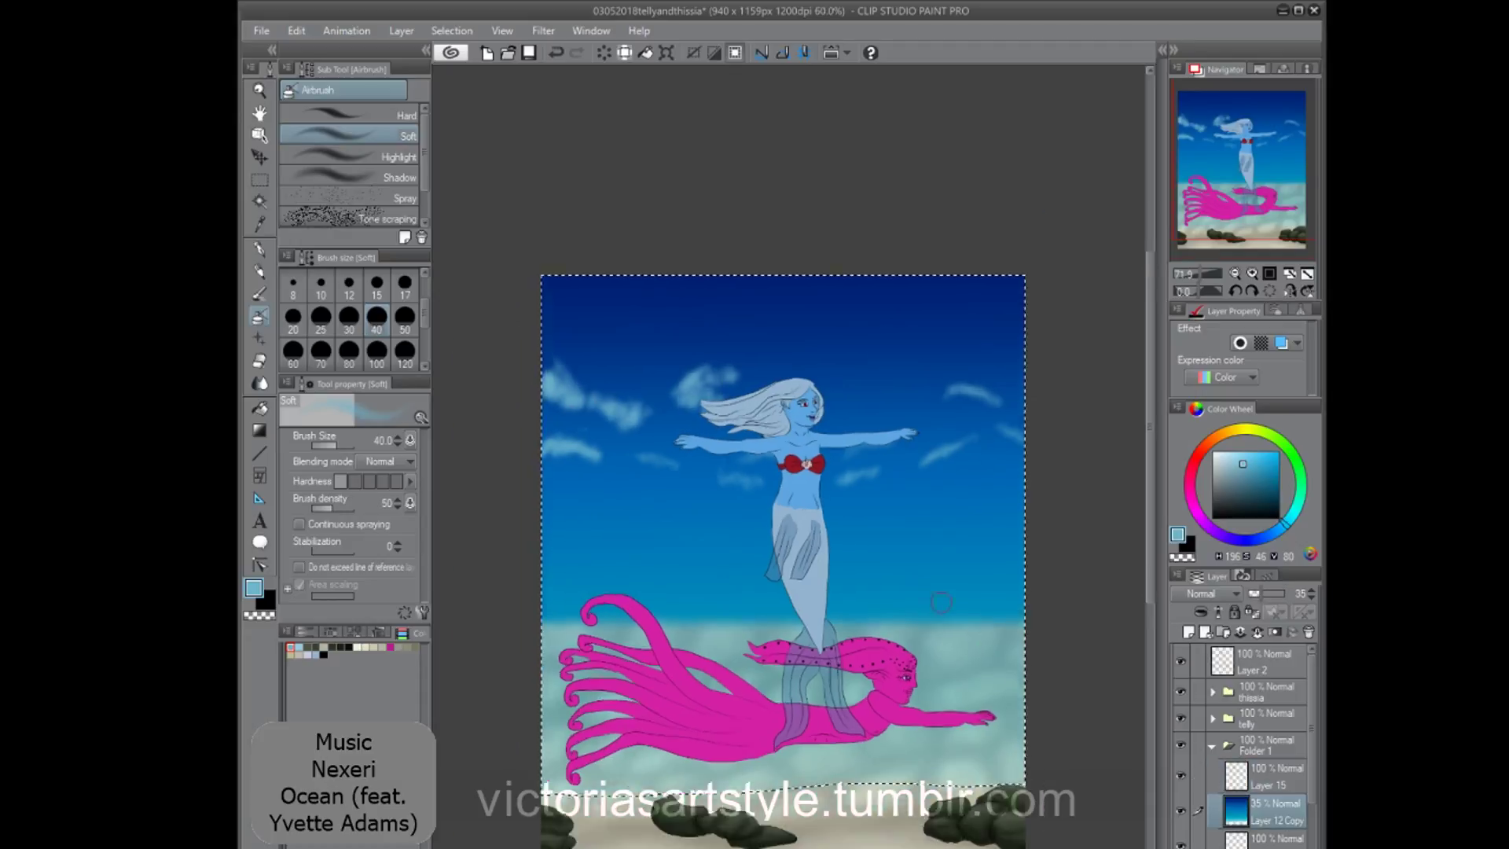
pyautogui.click(1181, 810)
pyautogui.click(1188, 631)
pyautogui.click(259, 430)
pyautogui.moveTo(784, 772); pyautogui.dragTo(800, 218)
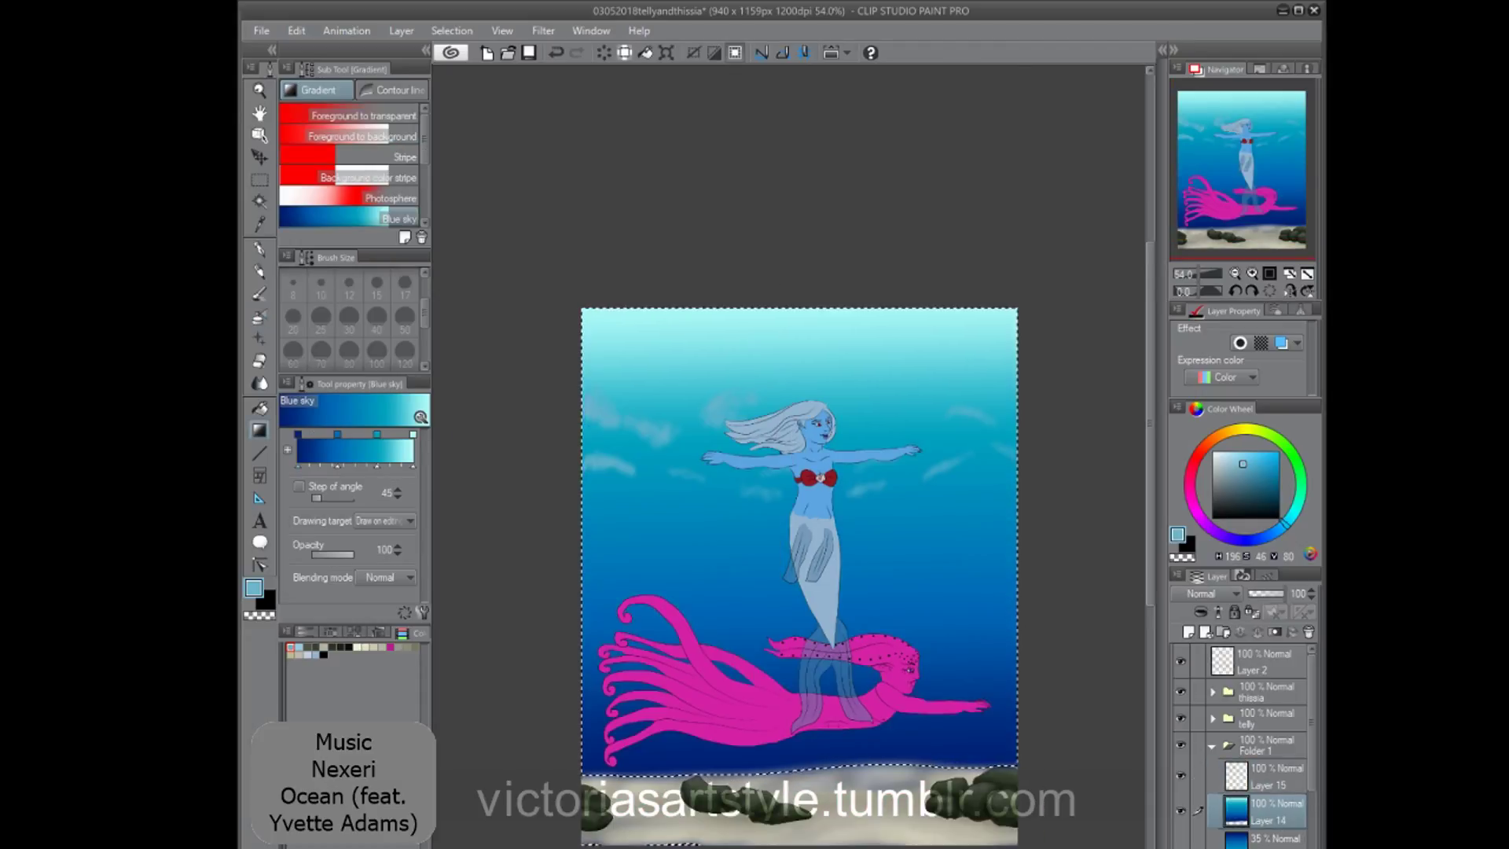
# Clear the selection and replace the water gradient with an upward Blue sky gradient across the whole canvas.
pyautogui.hotkey('ctrl', 'd')
pyautogui.press('k')
pyautogui.scroll(-1, 769, 475)
pyautogui.hotkey('ctrl', 'z')
pyautogui.hotkey('ctrl', 'y')
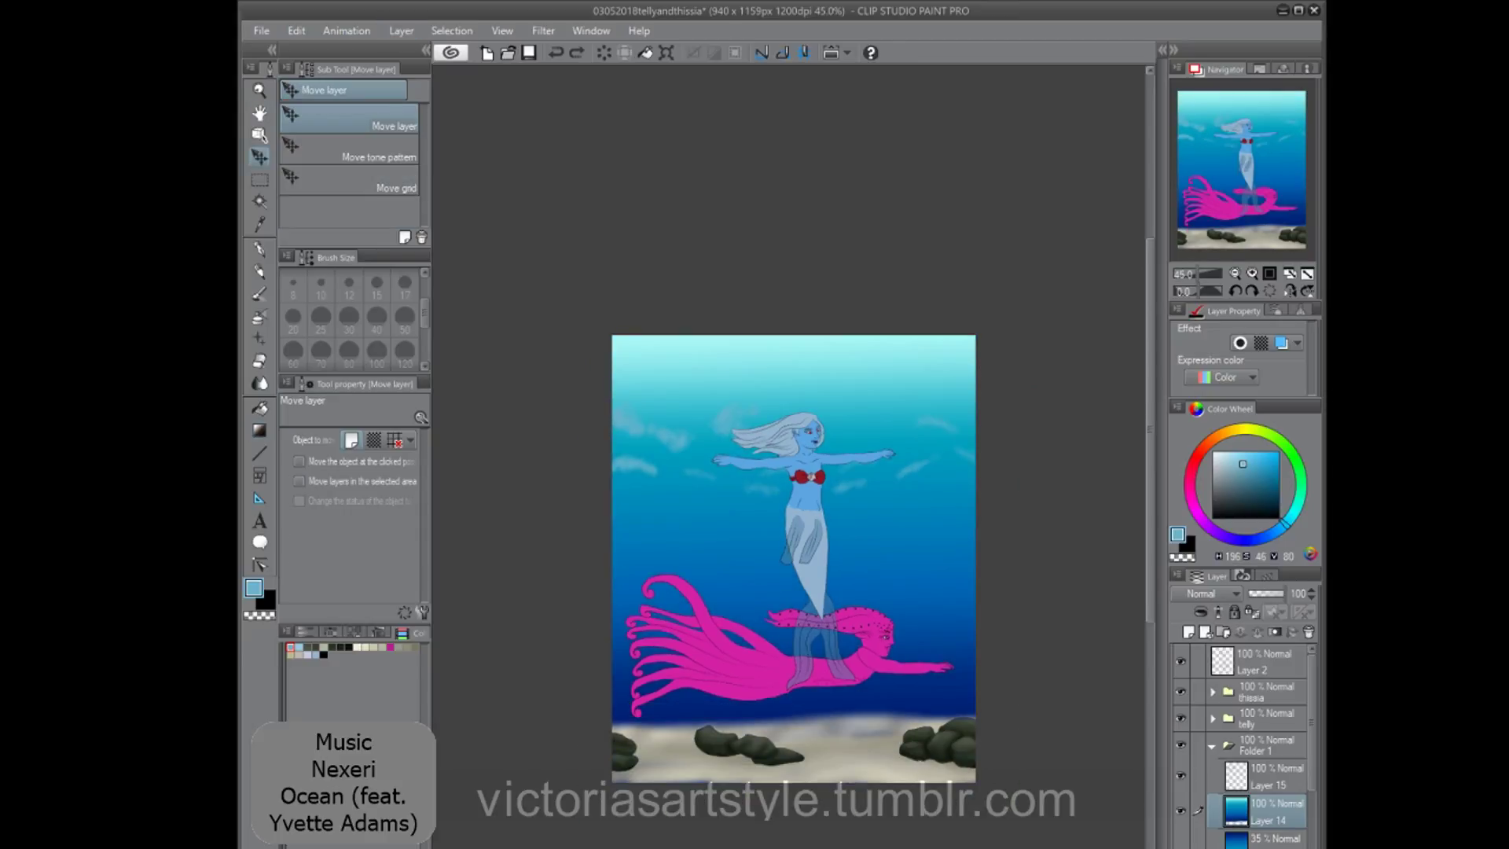
pyautogui.hotkey('ctrl', 'z')
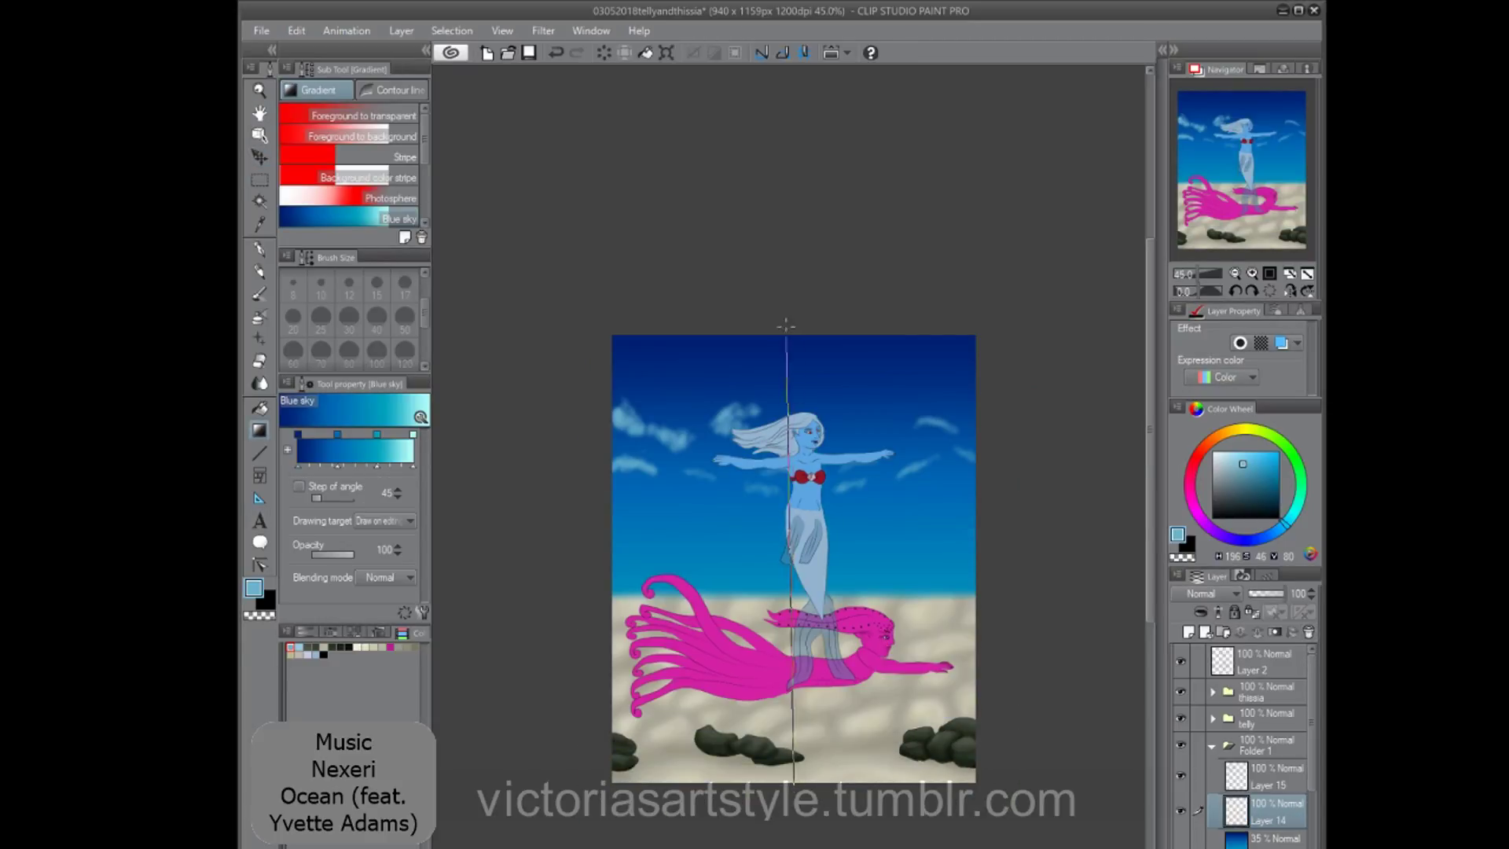
pyautogui.moveTo(786, 324); pyautogui.dragTo(786, 325)
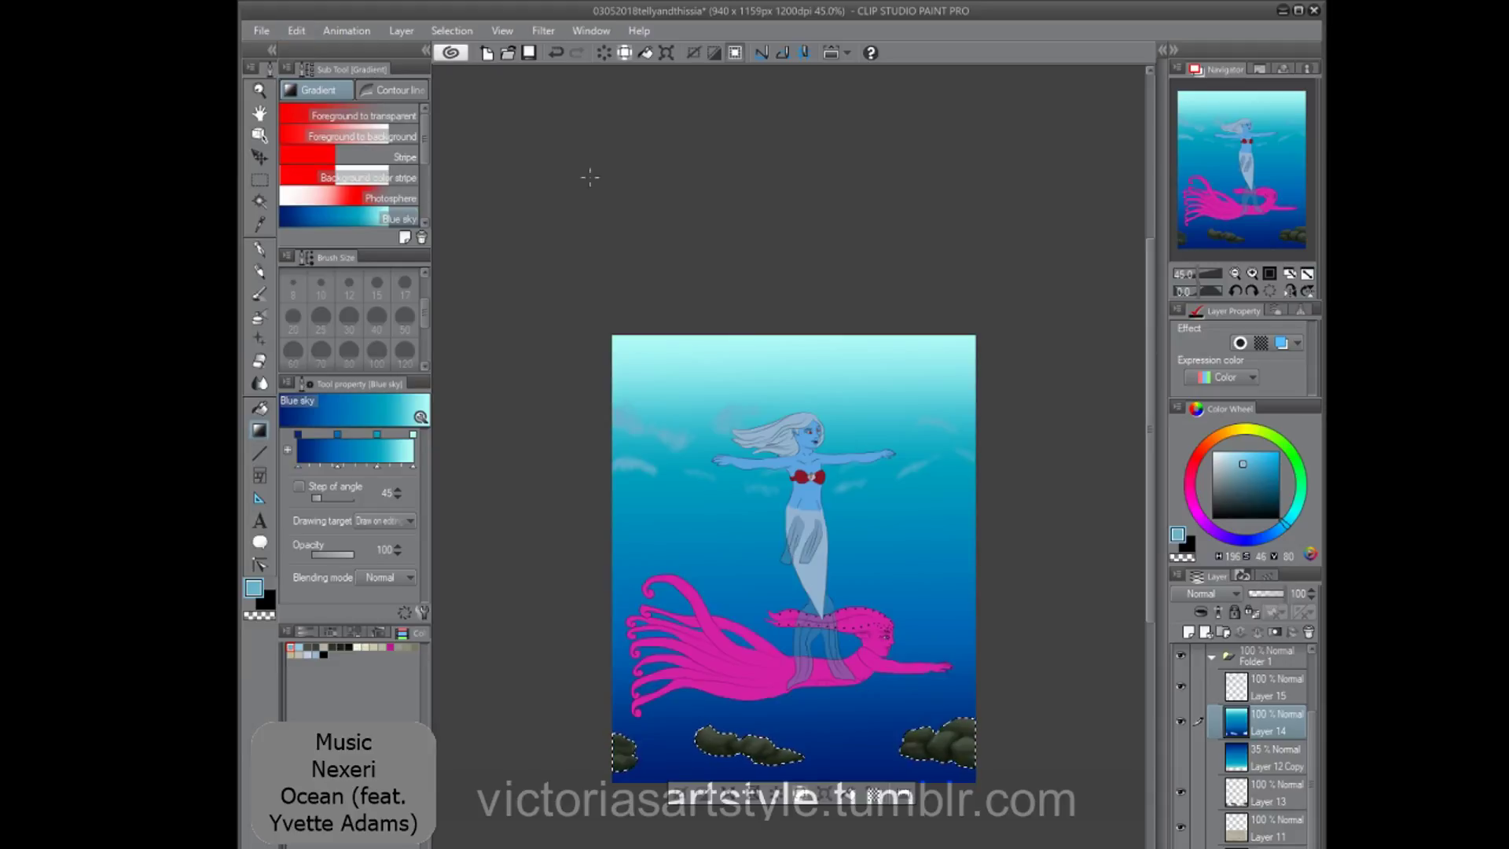
# Erase Layer 14's gradient over the sandy seabed with the Soft eraser at size 100 and set the layer opacity to 70%.
pyautogui.hotkey('ctrl', 'd')
pyautogui.press('e')
pyautogui.click(405, 285)
pyautogui.moveTo(1284, 594); pyautogui.dragTo(1263, 594)
pyautogui.click(377, 319)
pyautogui.moveTo(611, 720)
pyautogui.mouseDown()
pyautogui.moveTo(686, 753)
pyautogui.moveTo(682, 731)
pyautogui.moveTo(716, 764)
pyautogui.moveTo(593, 751)
pyautogui.moveTo(728, 709)
pyautogui.moveTo(938, 724)
pyautogui.moveTo(617, 774)
pyautogui.mouseUp()
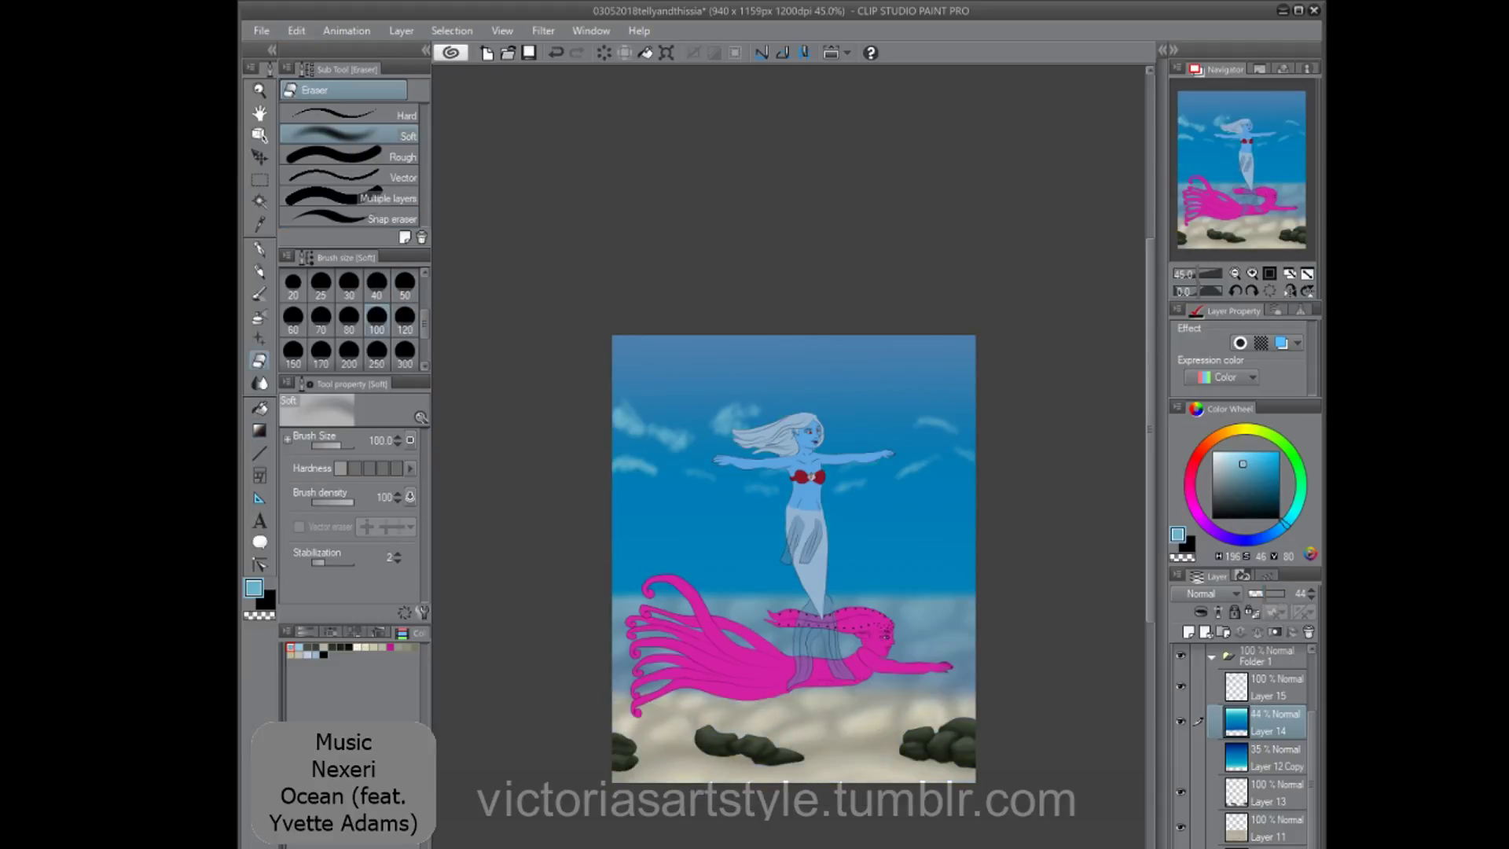
pyautogui.moveTo(1264, 594); pyautogui.dragTo(1274, 594)
# Replace the wisp layer, Layer 15, with a new empty layer and save the illustration.
pyautogui.click(1276, 688)
pyautogui.click(1308, 632)
pyautogui.click(1188, 632)
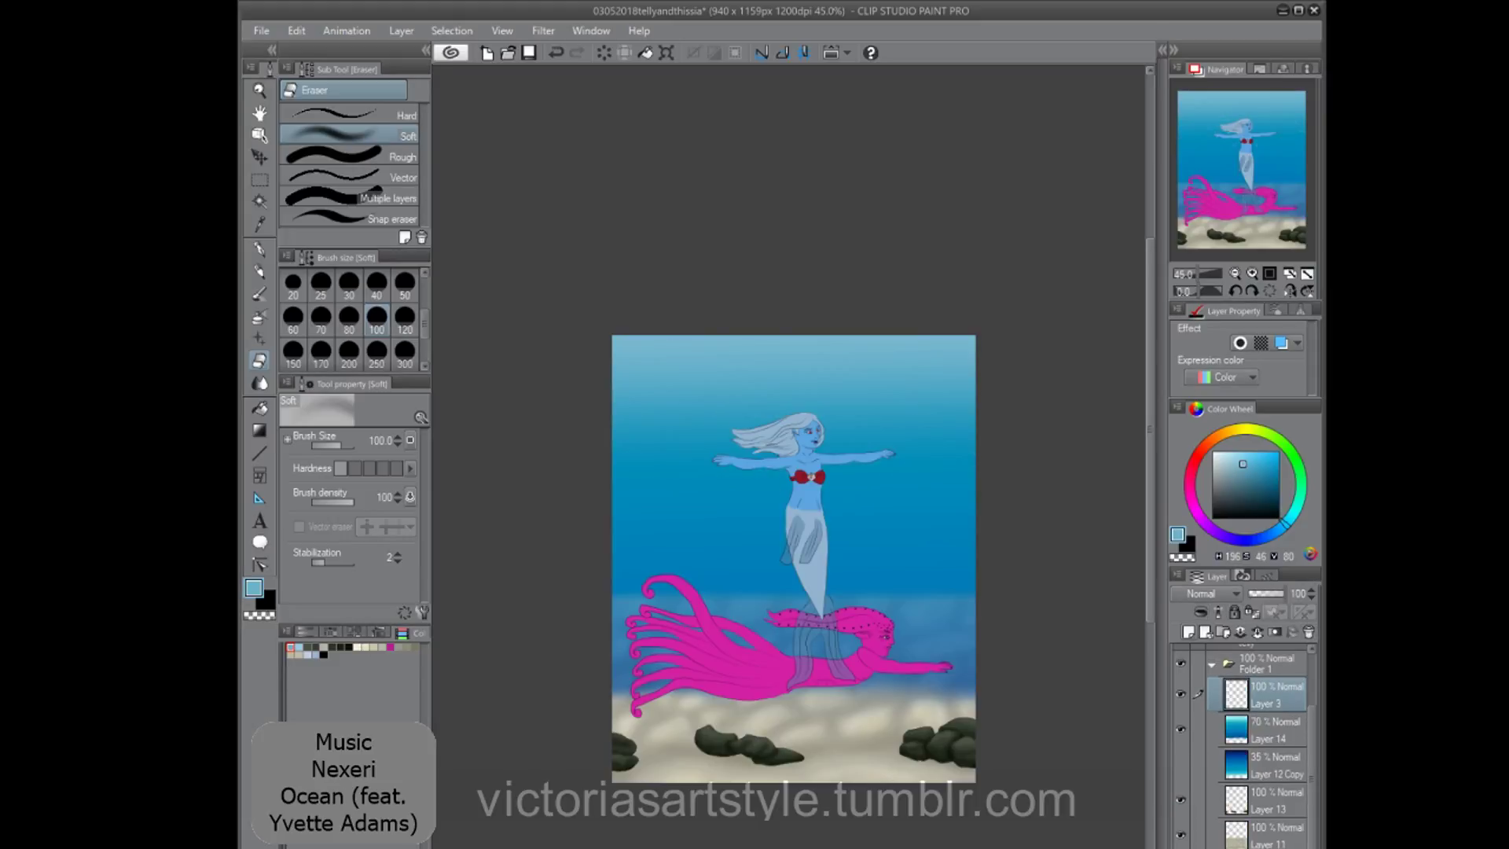
pyautogui.hotkey('ctrl', 's')
# Try water strokes in a sampled blue with the Soft airbrush at size 40 left of the upper mermaid.
pyautogui.scroll(3, 770, 440)
pyautogui.keyDown('alt'); pyautogui.click(692, 566); pyautogui.keyUp('alt')
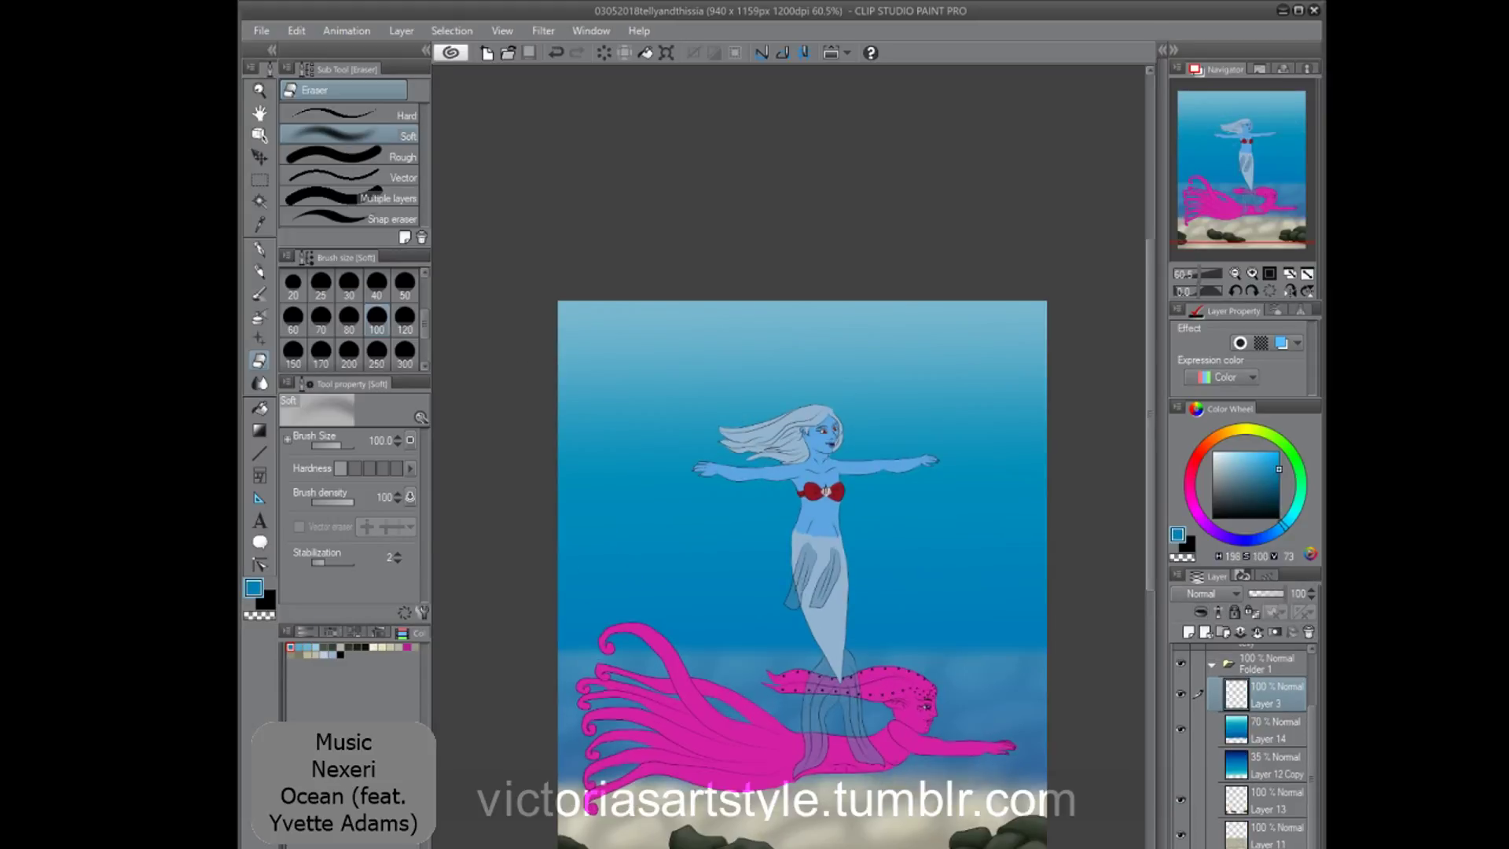
pyautogui.click(379, 632)
pyautogui.press('b')
pyautogui.moveTo(664, 324); pyautogui.dragTo(618, 414)
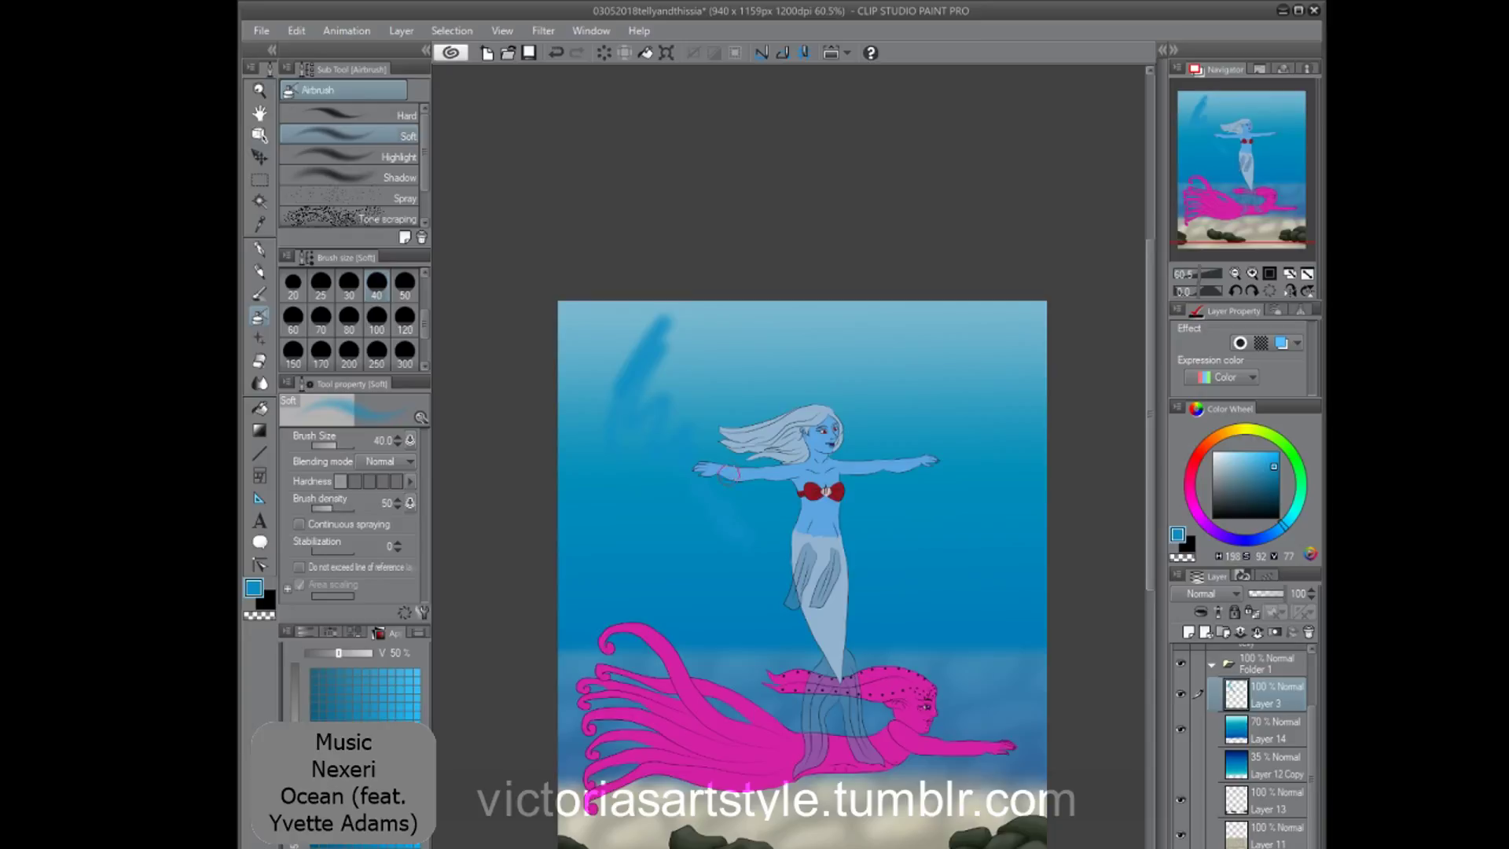
pyautogui.hotkey('ctrl', 'z')
# Test two brighter blues with airbrush strokes beside the upper mermaid's tail, undoing each stroke.
pyautogui.click(1270, 455)
pyautogui.moveTo(711, 489); pyautogui.dragTo(735, 588)
pyautogui.hotkey('ctrl', 'z')
pyautogui.click(1272, 459)
pyautogui.moveTo(681, 535); pyautogui.dragTo(737, 588)
pyautogui.hotkey('ctrl', 'z')
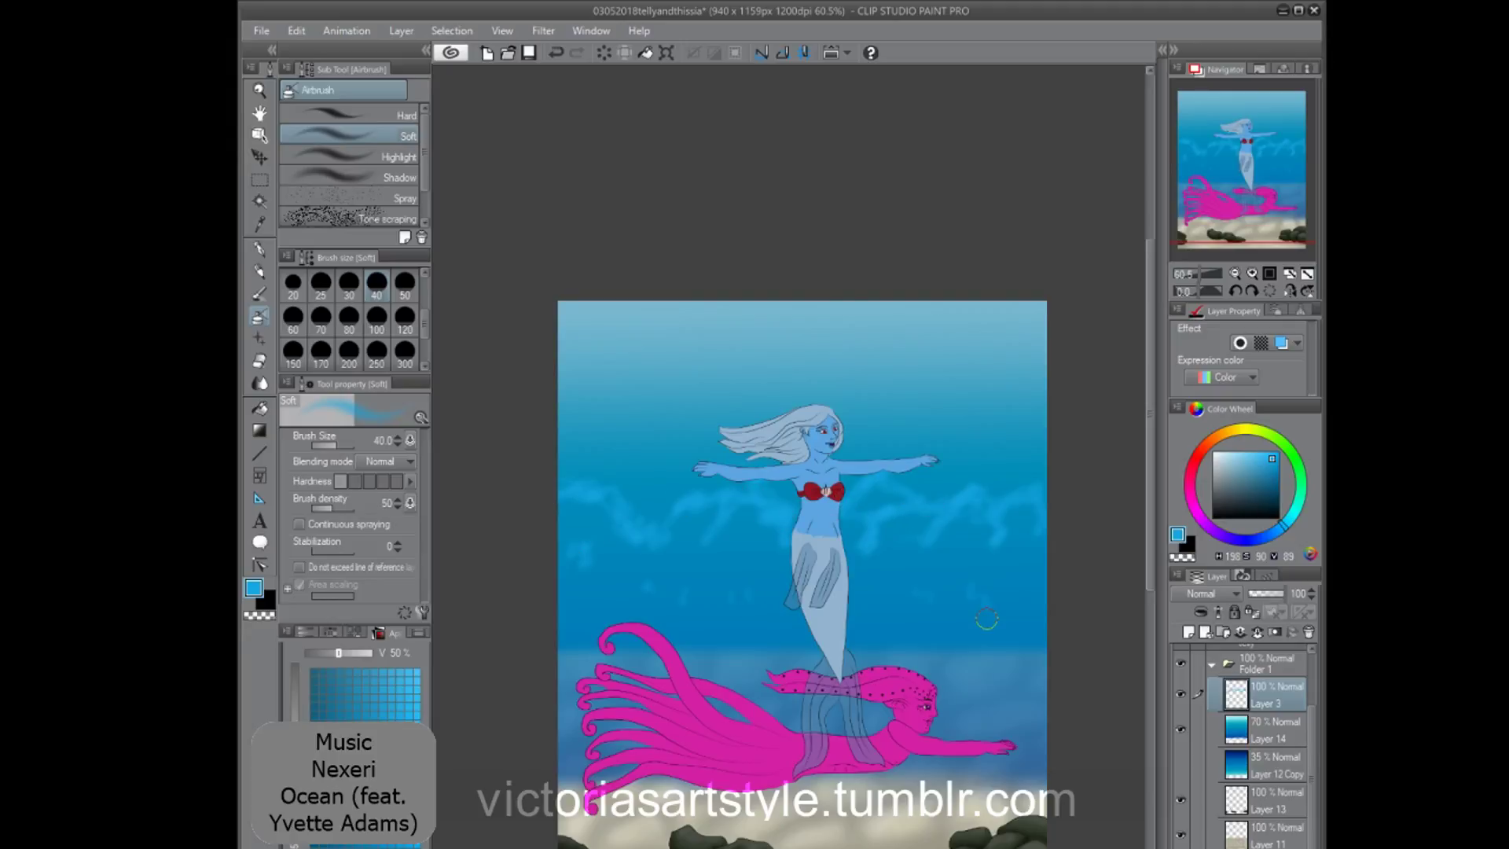
# Airbrush brighter blue ripples around and above the upper mermaid's head on new layers, merging finished strokes into the ripple layer.
pyautogui.hotkey('ctrl', 'shift', 'n')
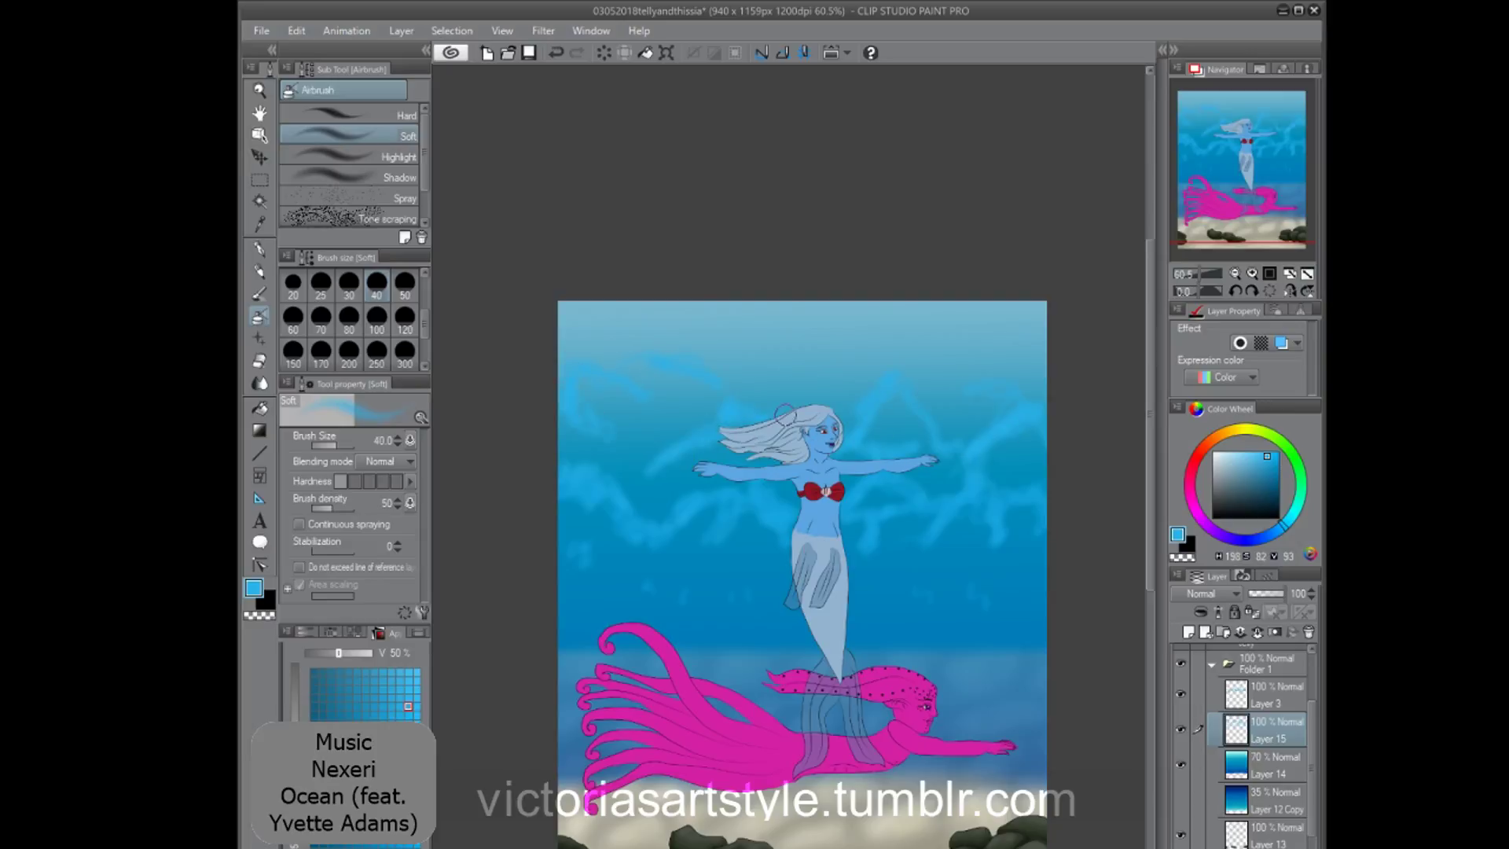
pyautogui.click(1269, 695)
pyautogui.click(1257, 632)
pyautogui.moveTo(754, 381); pyautogui.dragTo(660, 471)
pyautogui.click(1269, 695)
pyautogui.click(1257, 632)
pyautogui.click(1269, 729)
pyautogui.click(1189, 632)
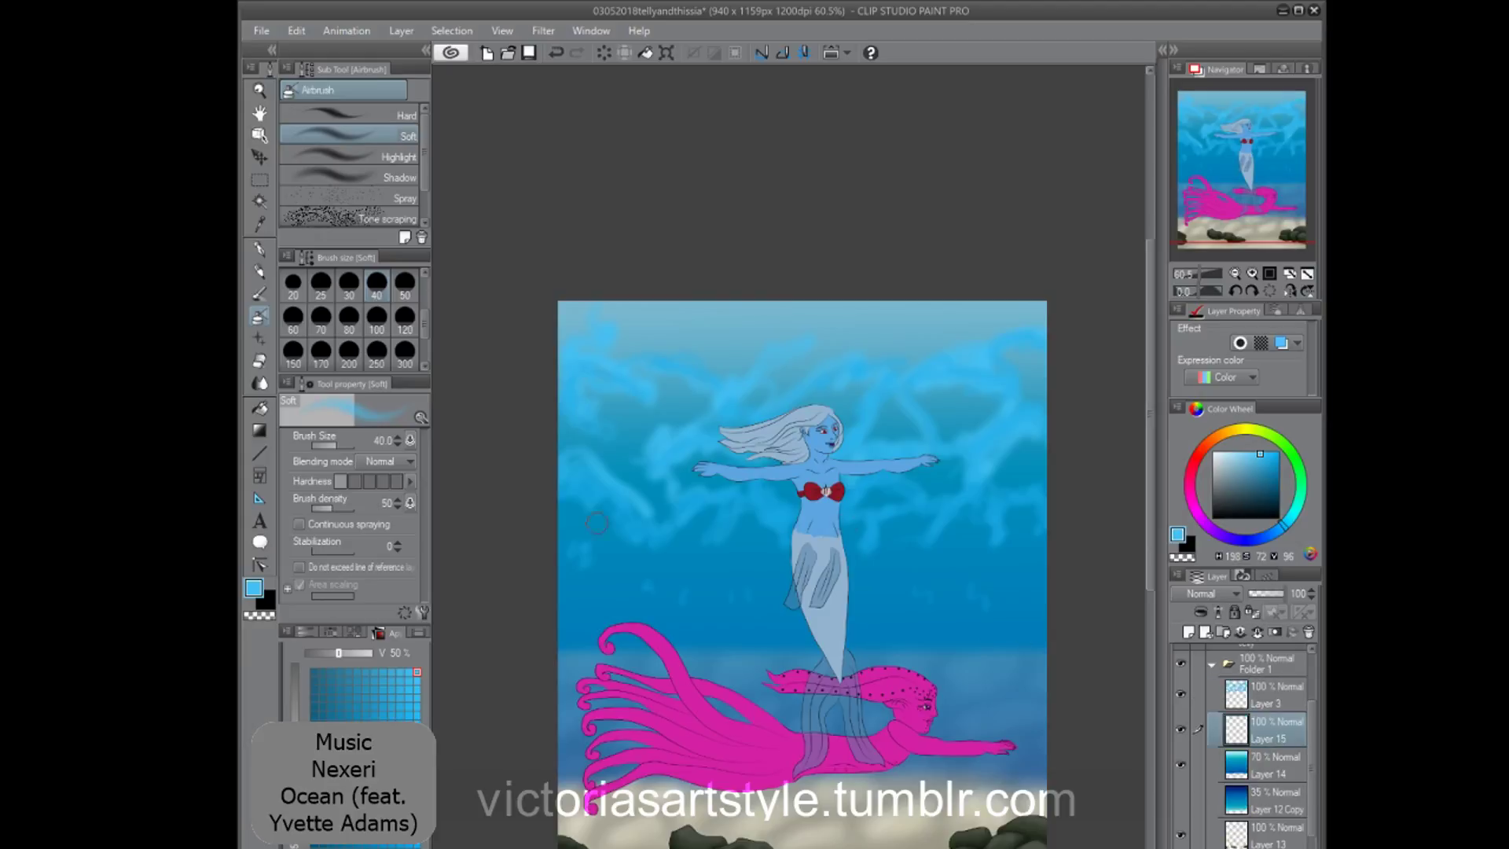
# Airbrush pale blue streaks (saturation 53, value 100) across the top of the water and merge the ripple layers.
pyautogui.click(1244, 454)
pyautogui.moveTo(559, 309)
pyautogui.mouseDown()
pyautogui.moveTo(716, 297)
pyautogui.moveTo(858, 352)
pyautogui.moveTo(982, 326)
pyautogui.moveTo(888, 330)
pyautogui.mouseUp()
pyautogui.click(1269, 695)
pyautogui.click(1257, 632)
# Set the blending mode of the ripple layer, Layer 15, to Overlay.
pyautogui.click(1206, 594)
pyautogui.click(1206, 640)
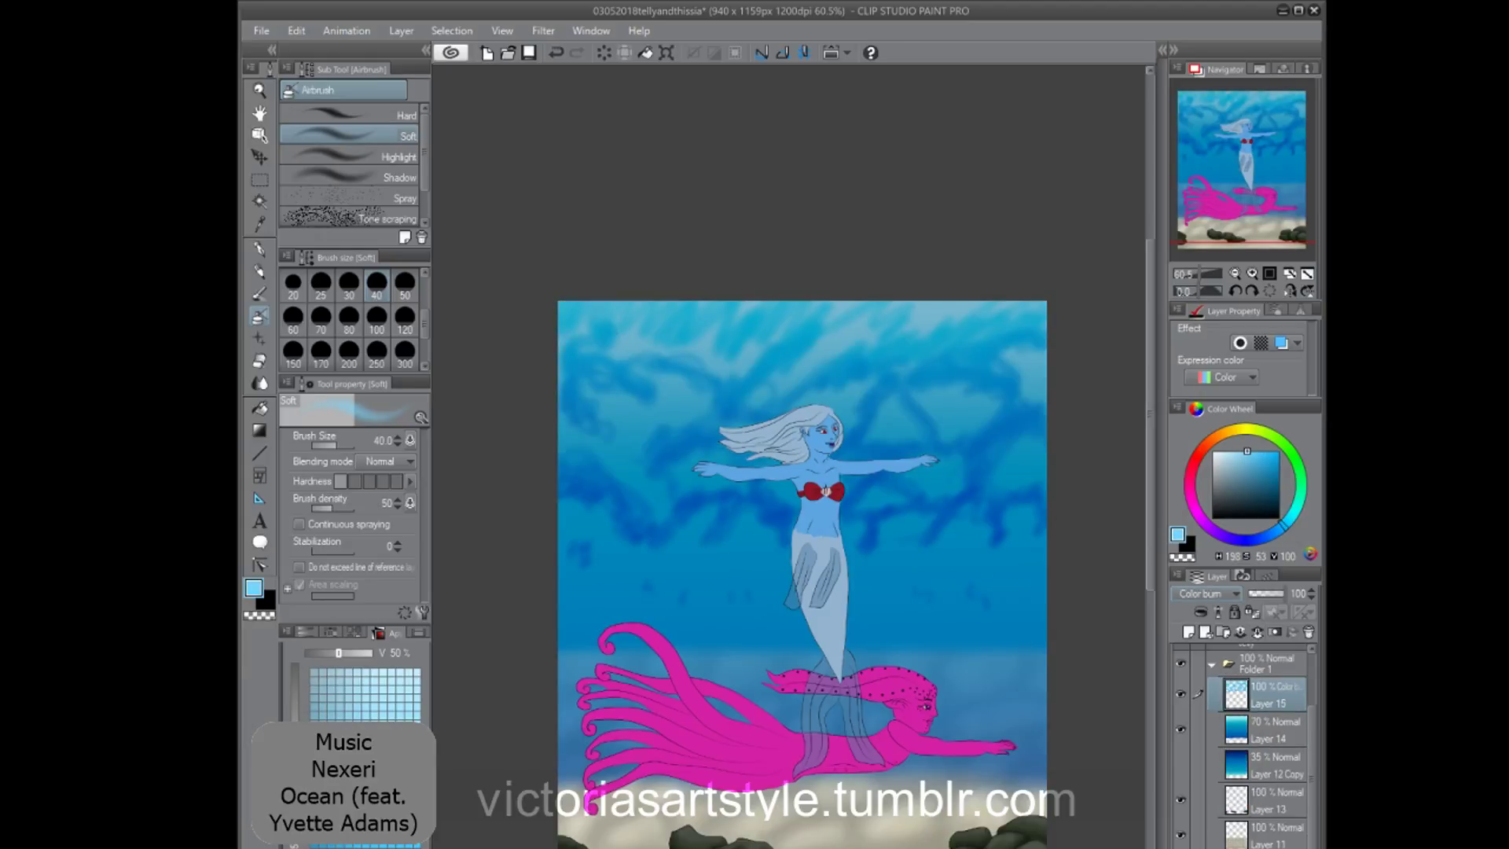
pyautogui.scroll(-9, 1206, 594)
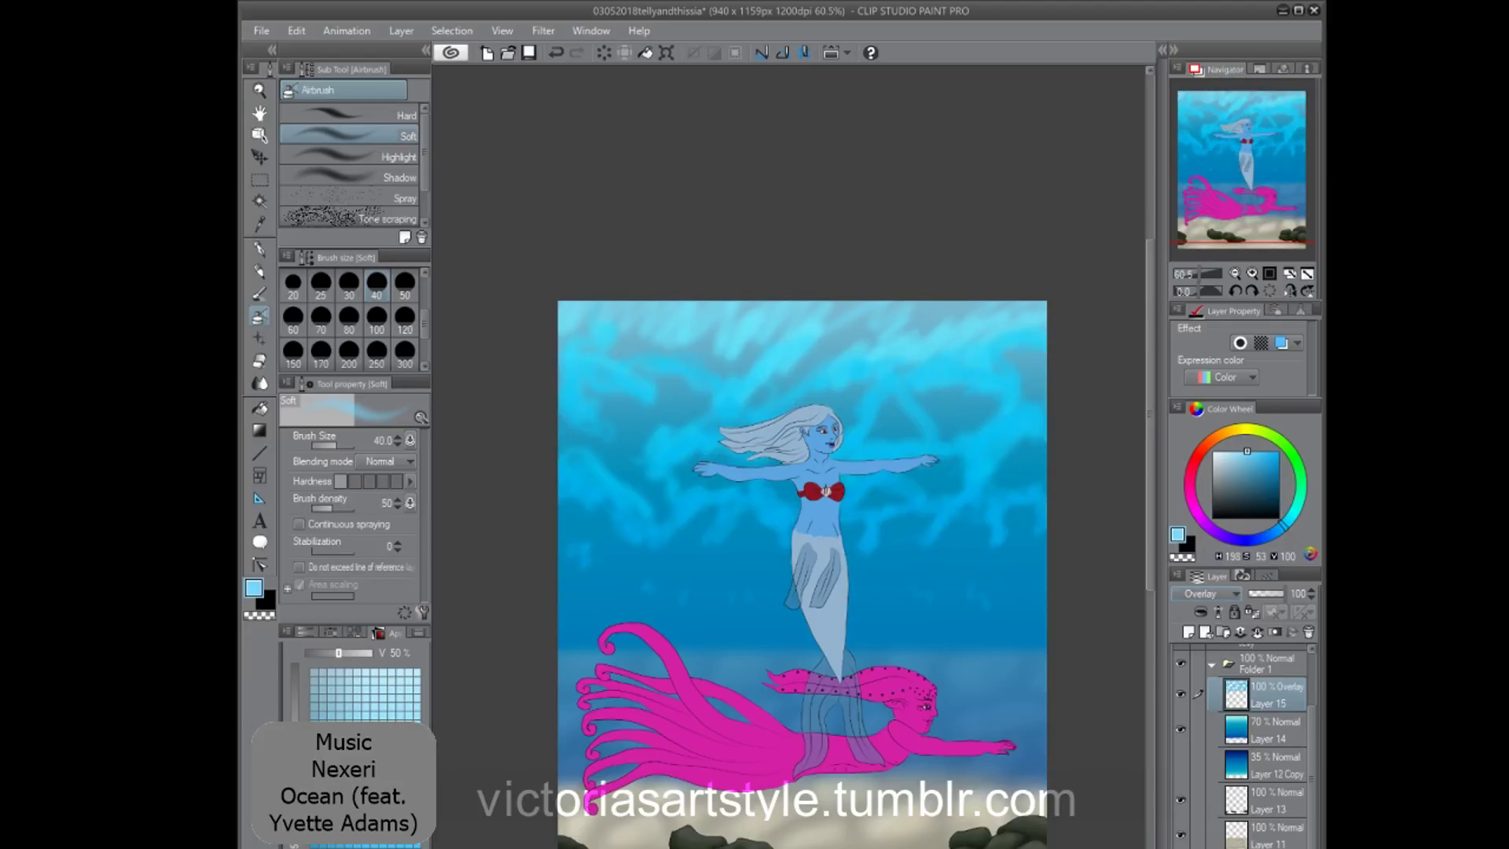
# Soften the ripple strokes across the upper water with the Blur 2 brush at size 50.
pyautogui.scroll(1, 760, 378)
pyautogui.press('j')
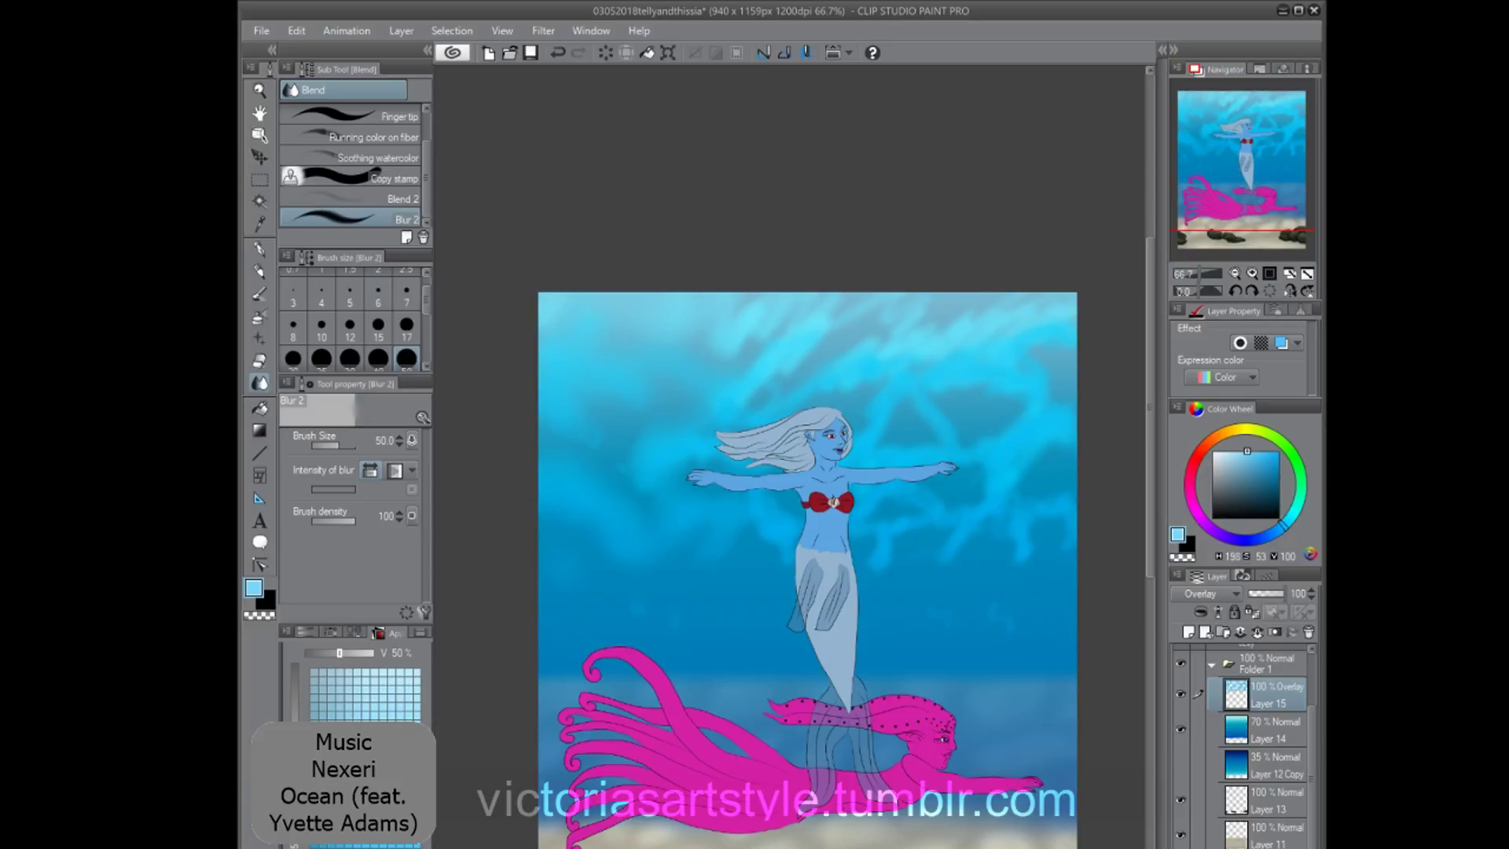
pyautogui.scroll(3, 1257, 747)
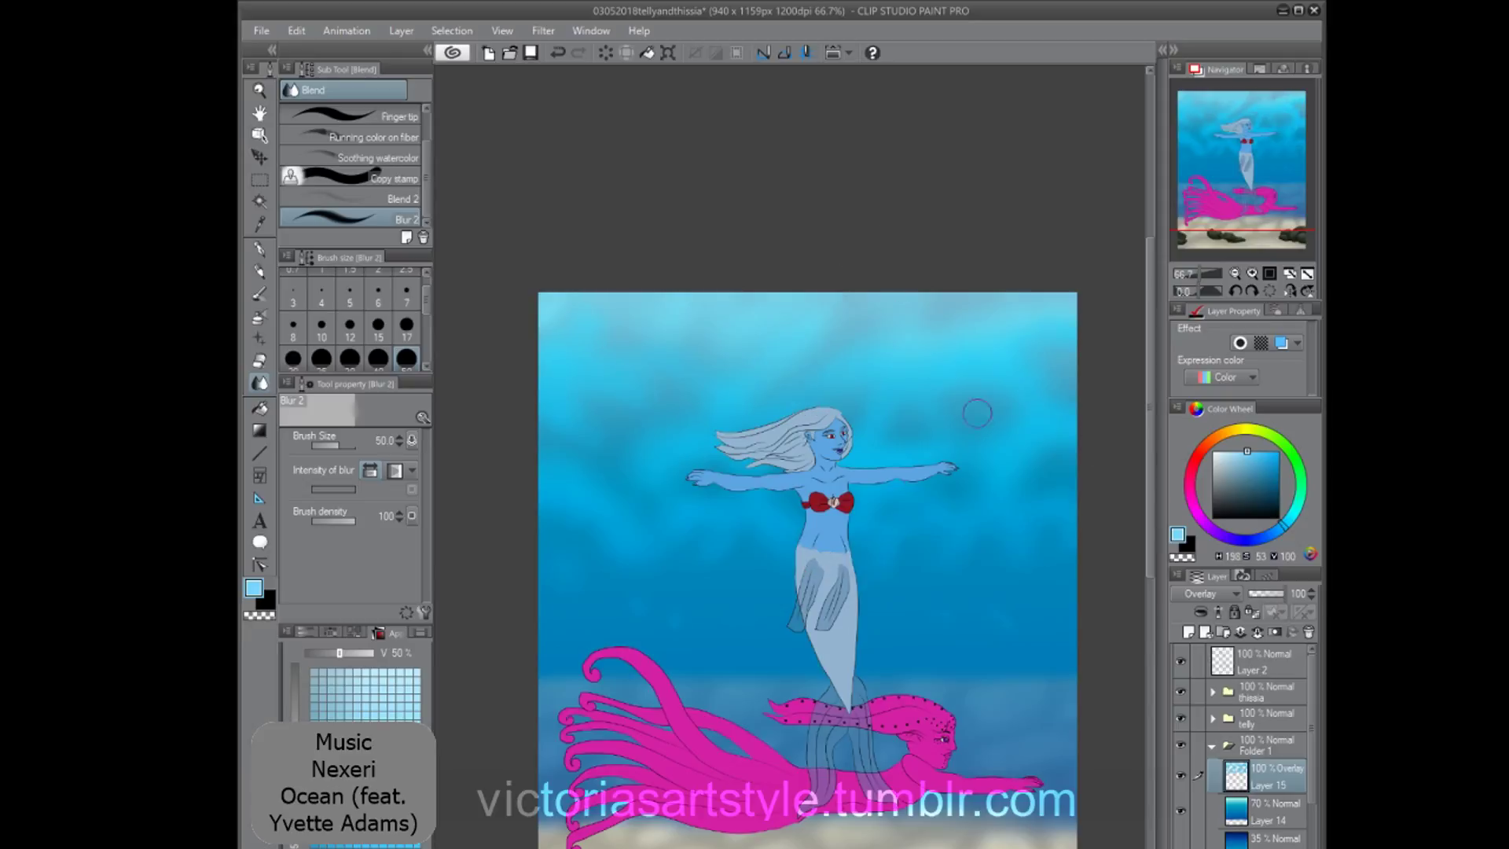
# Load the pink mermaid's silhouette from Layer 1 as a selection, add a layer above it for the Turnip pen and save the illustration.
pyautogui.scroll(-1, 628, 417)
pyautogui.click(1211, 746)
pyautogui.click(1212, 719)
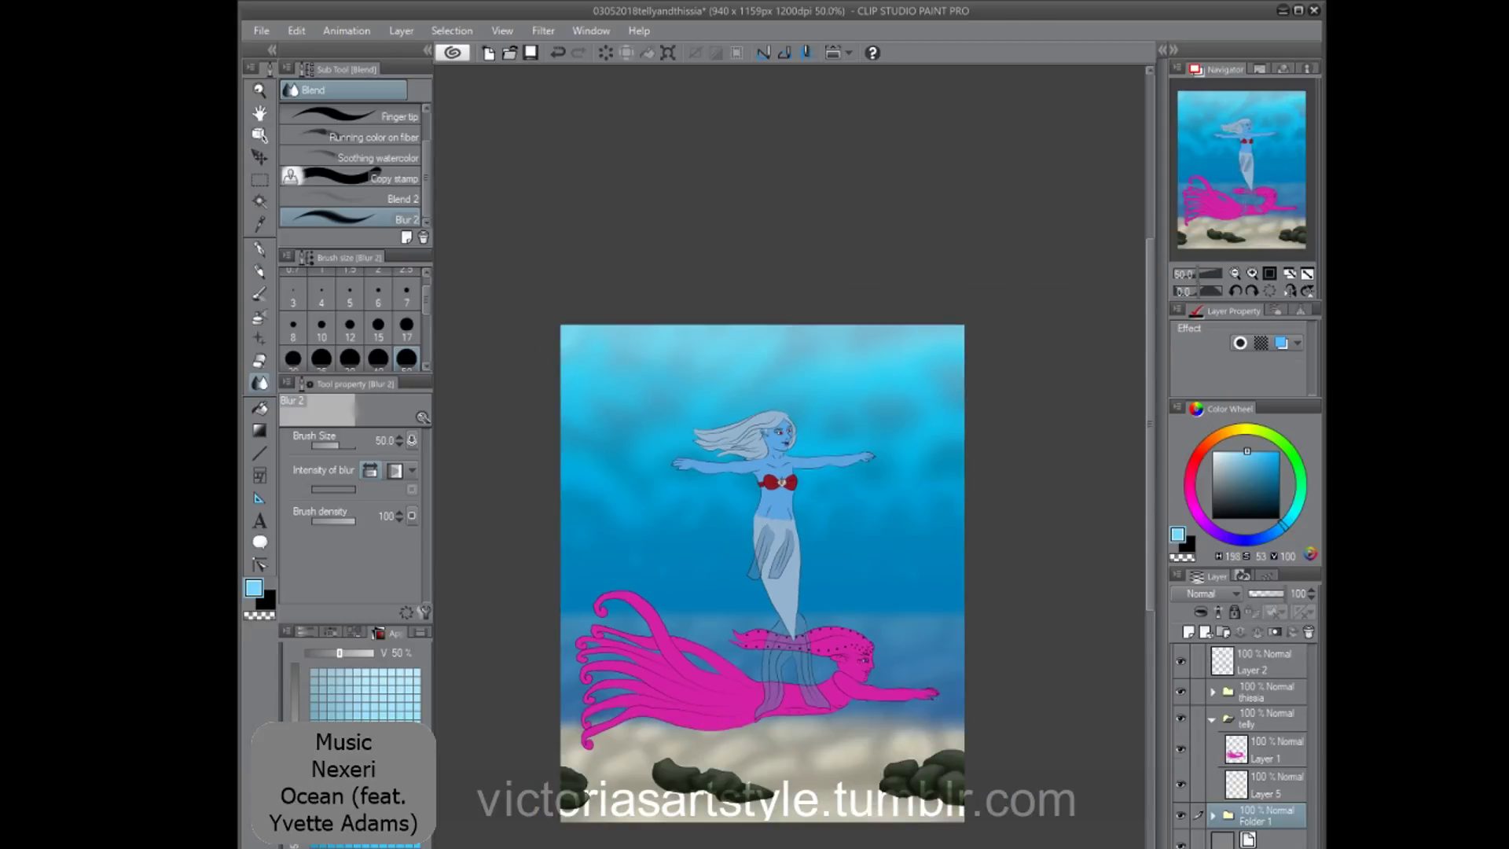
pyautogui.keyDown('ctrl'); pyautogui.click(1236, 749); pyautogui.keyUp('ctrl')
pyautogui.click(1189, 632)
pyautogui.click(259, 249)
pyautogui.keyDown('alt'); pyautogui.click(664, 668); pyautogui.keyUp('alt')
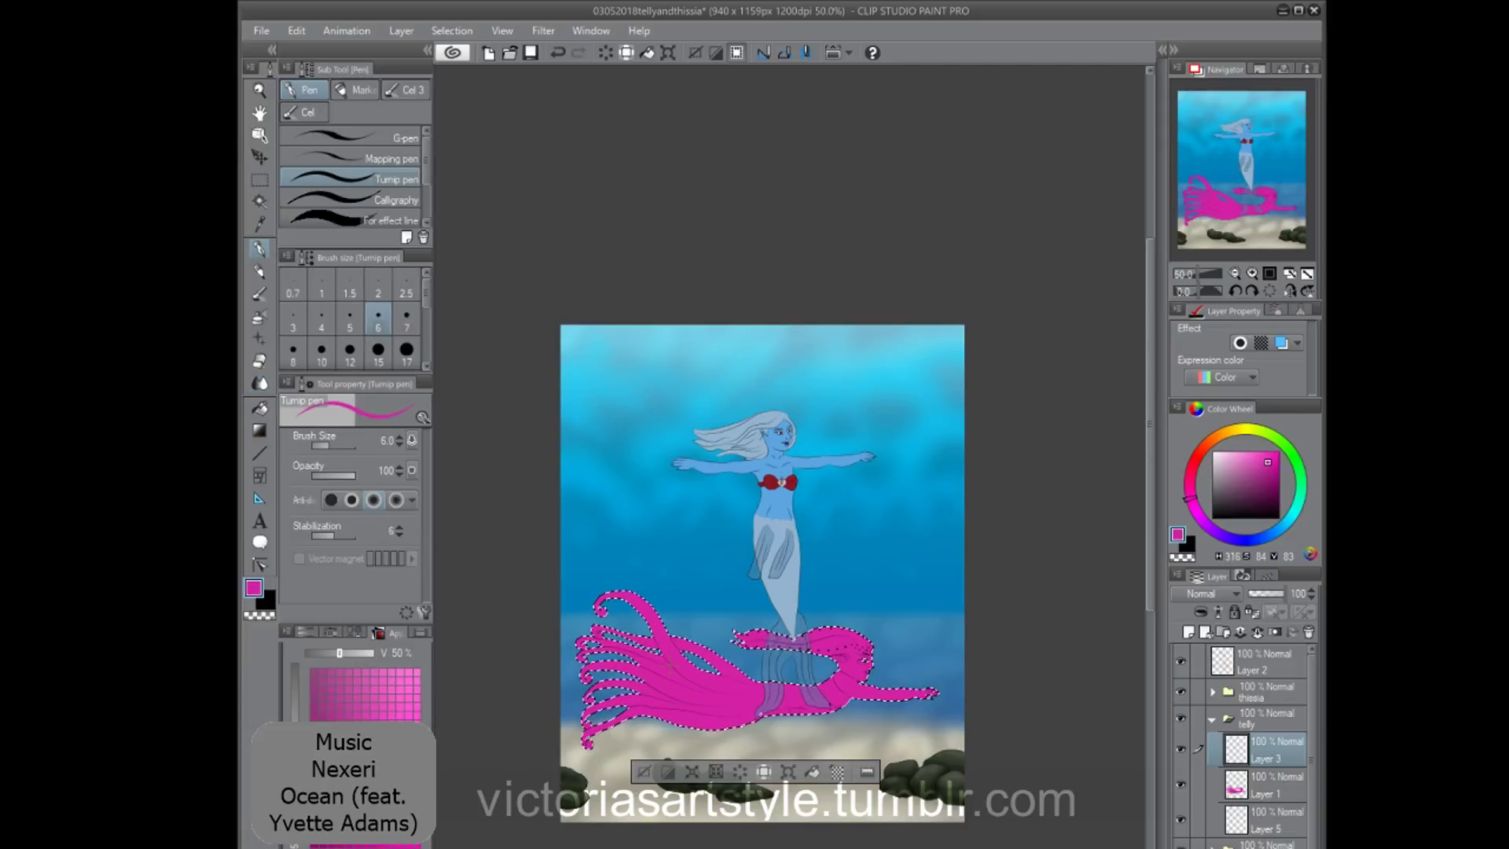
pyautogui.hotkey('ctrl', 's')
# Paint dark pink shadows (saturation 100, value 60) under the pink mermaid's arm and along her torso with the Turnip pen at size 10.
pyautogui.press('-')
pyautogui.press('-')
pyautogui.press('-')
pyautogui.scroll(4, 943, 471)
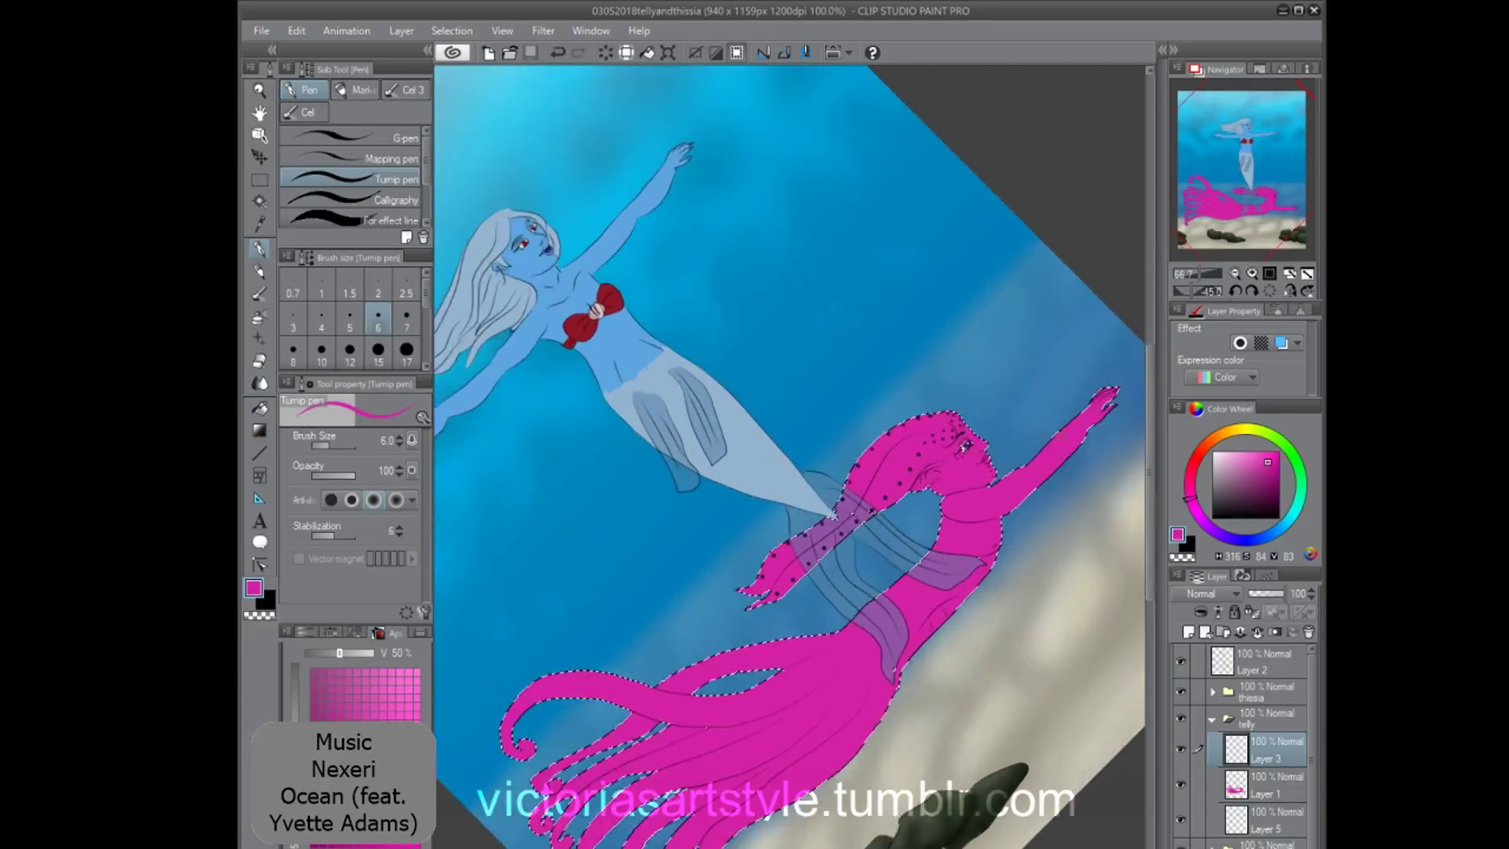
pyautogui.click(1279, 477)
pyautogui.click(322, 354)
pyautogui.moveTo(926, 605); pyautogui.dragTo(825, 609)
pyautogui.moveTo(898, 681)
pyautogui.mouseDown()
pyautogui.moveTo(918, 673)
pyautogui.moveTo(779, 845)
pyautogui.mouseUp()
pyautogui.moveTo(928, 604); pyautogui.dragTo(1020, 517)
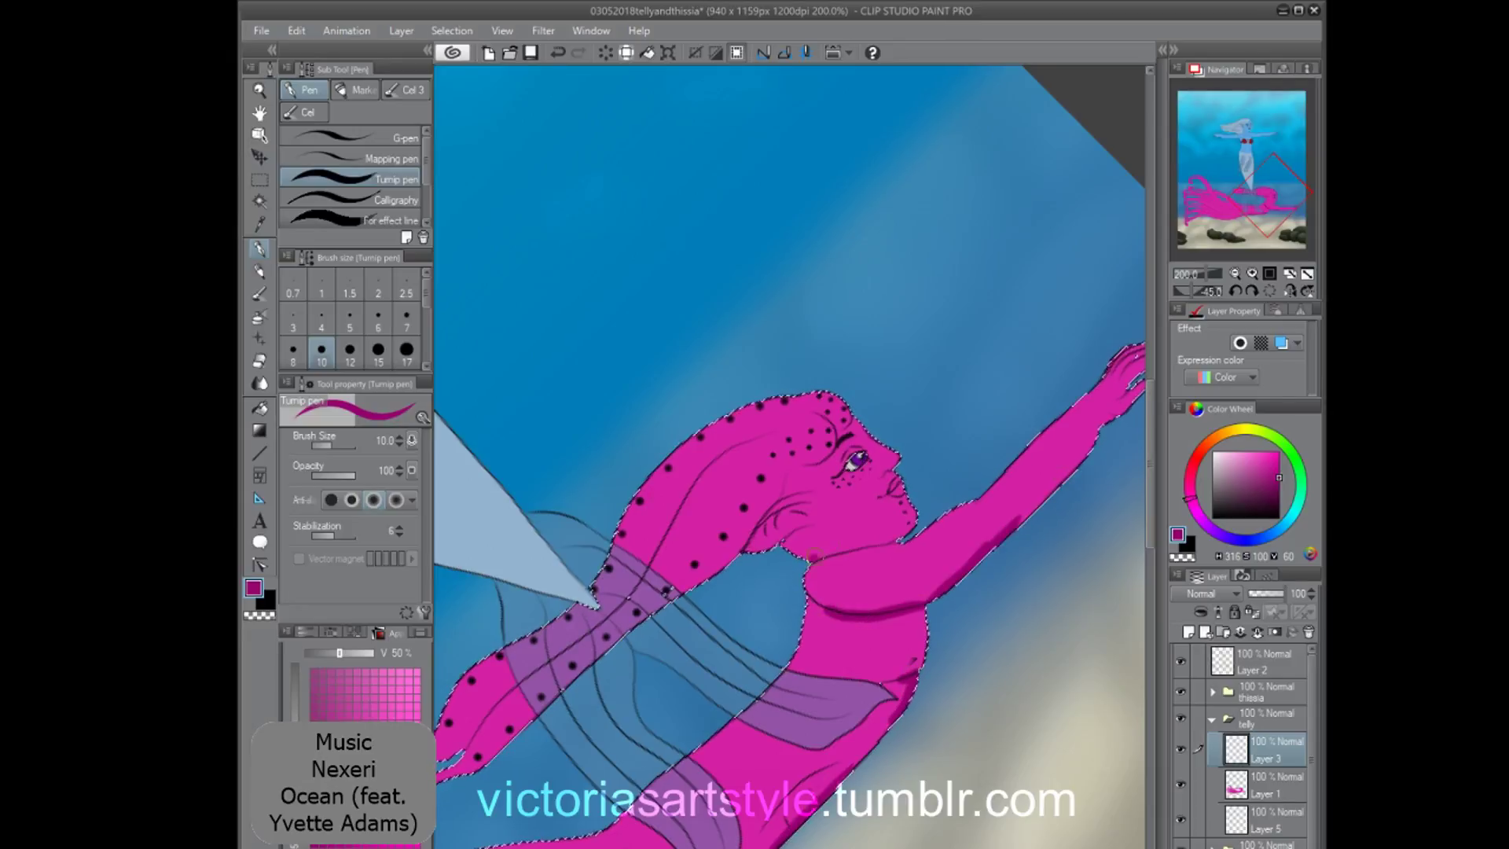
# Paint the same dark pink shadows on the pink mermaid's jaw, neck, face and hair.
pyautogui.moveTo(898, 541); pyautogui.dragTo(916, 515)
pyautogui.moveTo(809, 529); pyautogui.dragTo(783, 547)
pyautogui.moveTo(789, 476); pyautogui.dragTo(775, 512)
pyautogui.moveTo(849, 423); pyautogui.dragTo(829, 459)
pyautogui.moveTo(786, 668)
pyautogui.mouseDown()
pyautogui.moveTo(810, 382)
pyautogui.moveTo(849, 337)
pyautogui.mouseUp()
pyautogui.moveTo(789, 613); pyautogui.dragTo(751, 685)
# Paint dark pink shadow lines along the folds and curled tips of the pink mermaid's tail tentacles.
pyautogui.press('-')
pyautogui.press('-')
pyautogui.hotkey('ctrl', '-')
pyautogui.hotkey('ctrl', '-')
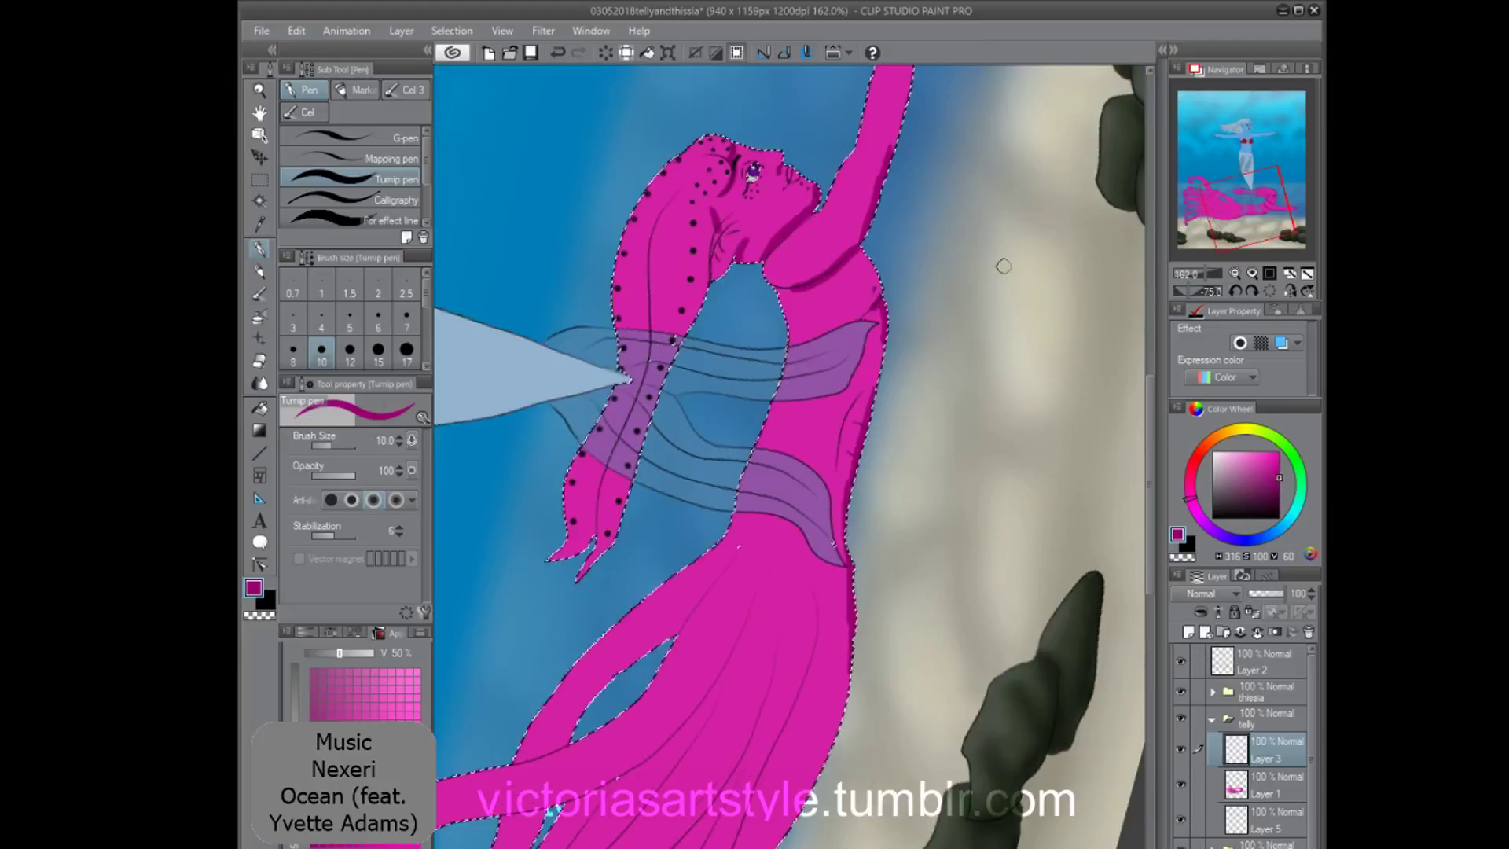
pyautogui.moveTo(829, 785); pyautogui.dragTo(889, 635)
pyautogui.scroll(1, 888, 634)
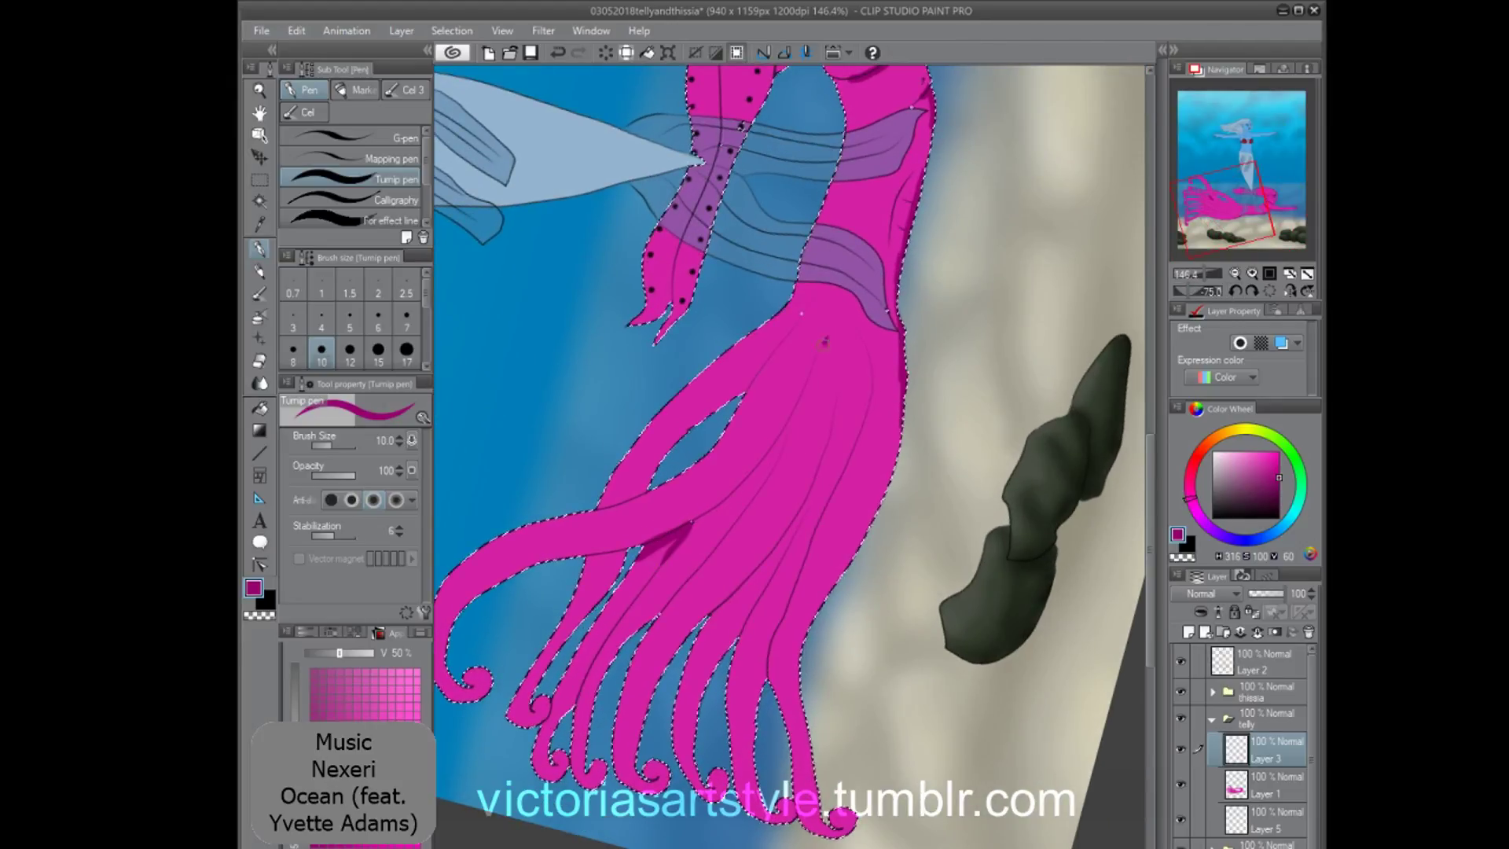
pyautogui.moveTo(825, 339); pyautogui.dragTo(664, 542)
pyautogui.moveTo(649, 638); pyautogui.dragTo(782, 444)
pyautogui.moveTo(808, 507); pyautogui.dragTo(737, 649)
pyautogui.moveTo(860, 338); pyautogui.dragTo(768, 678)
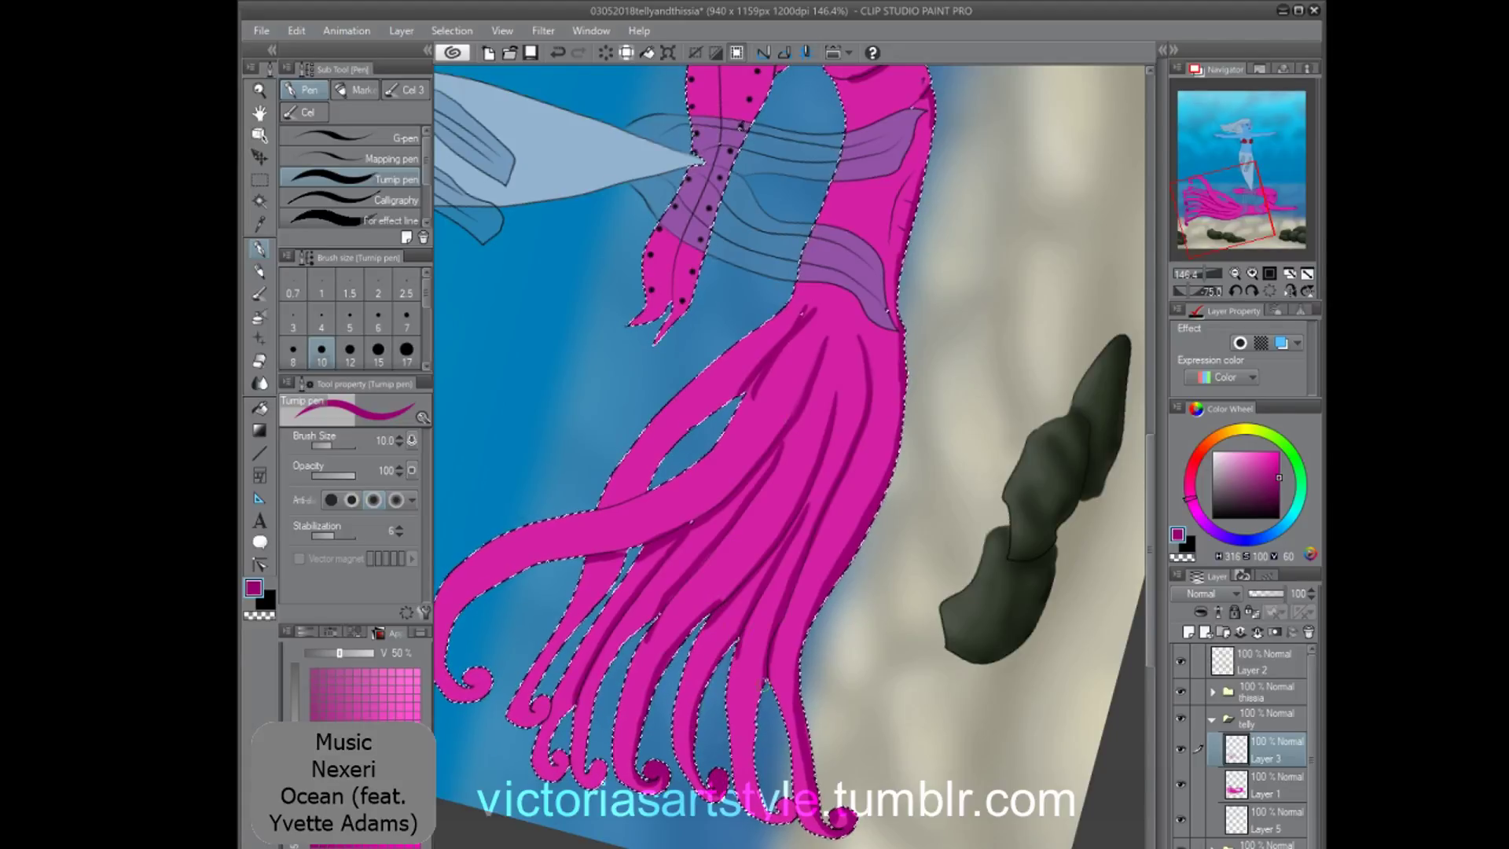
# Add a layer above Layer 1 and paint slightly lighter shadows (saturation 100, value 68) beside the tentacles' dark lines.
pyautogui.click(1266, 786)
pyautogui.click(1188, 632)
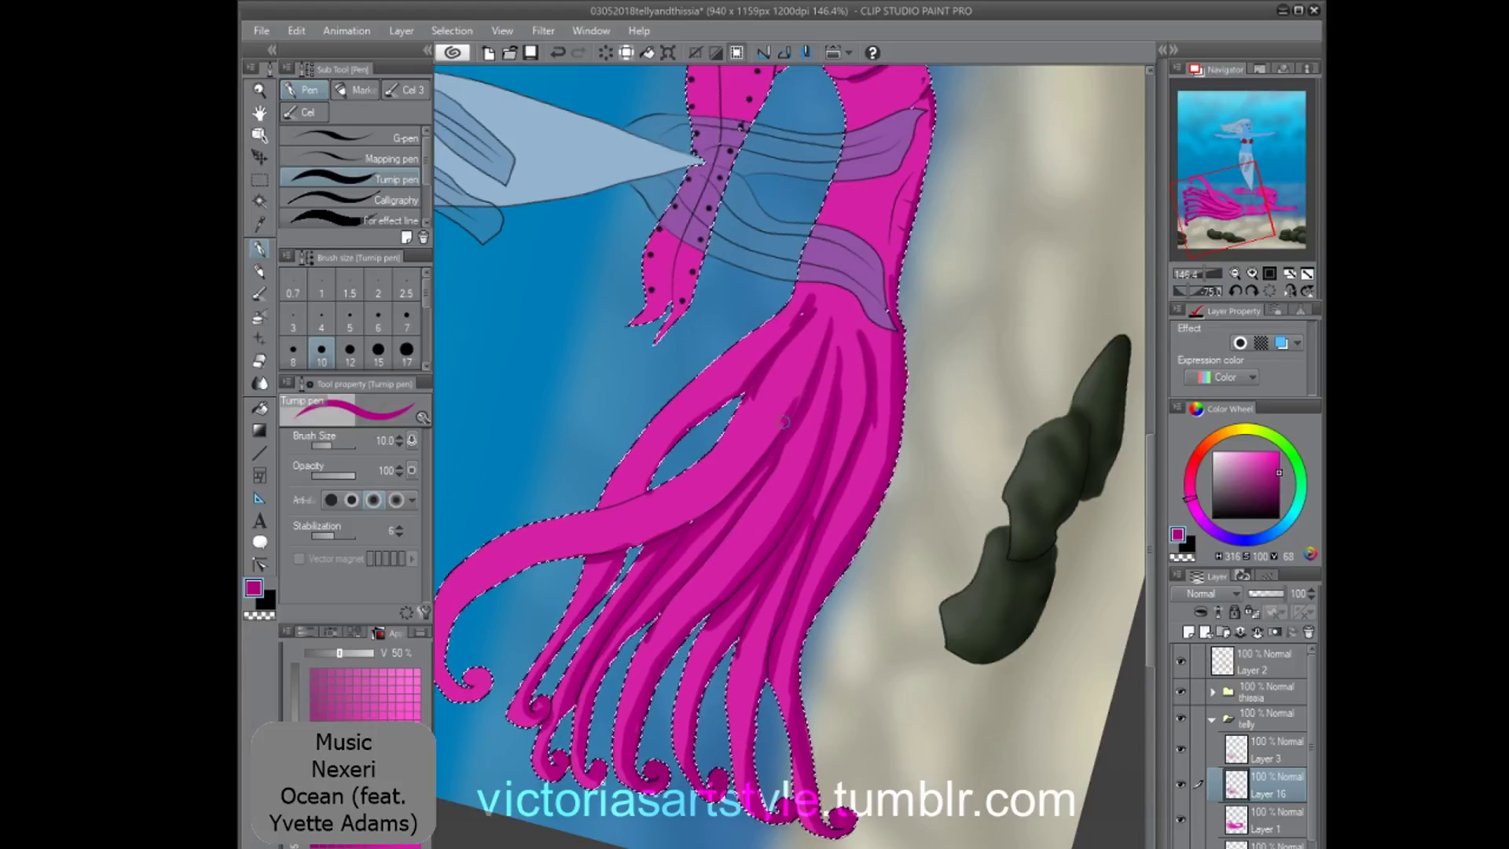
pyautogui.moveTo(770, 181); pyautogui.dragTo(788, 516)
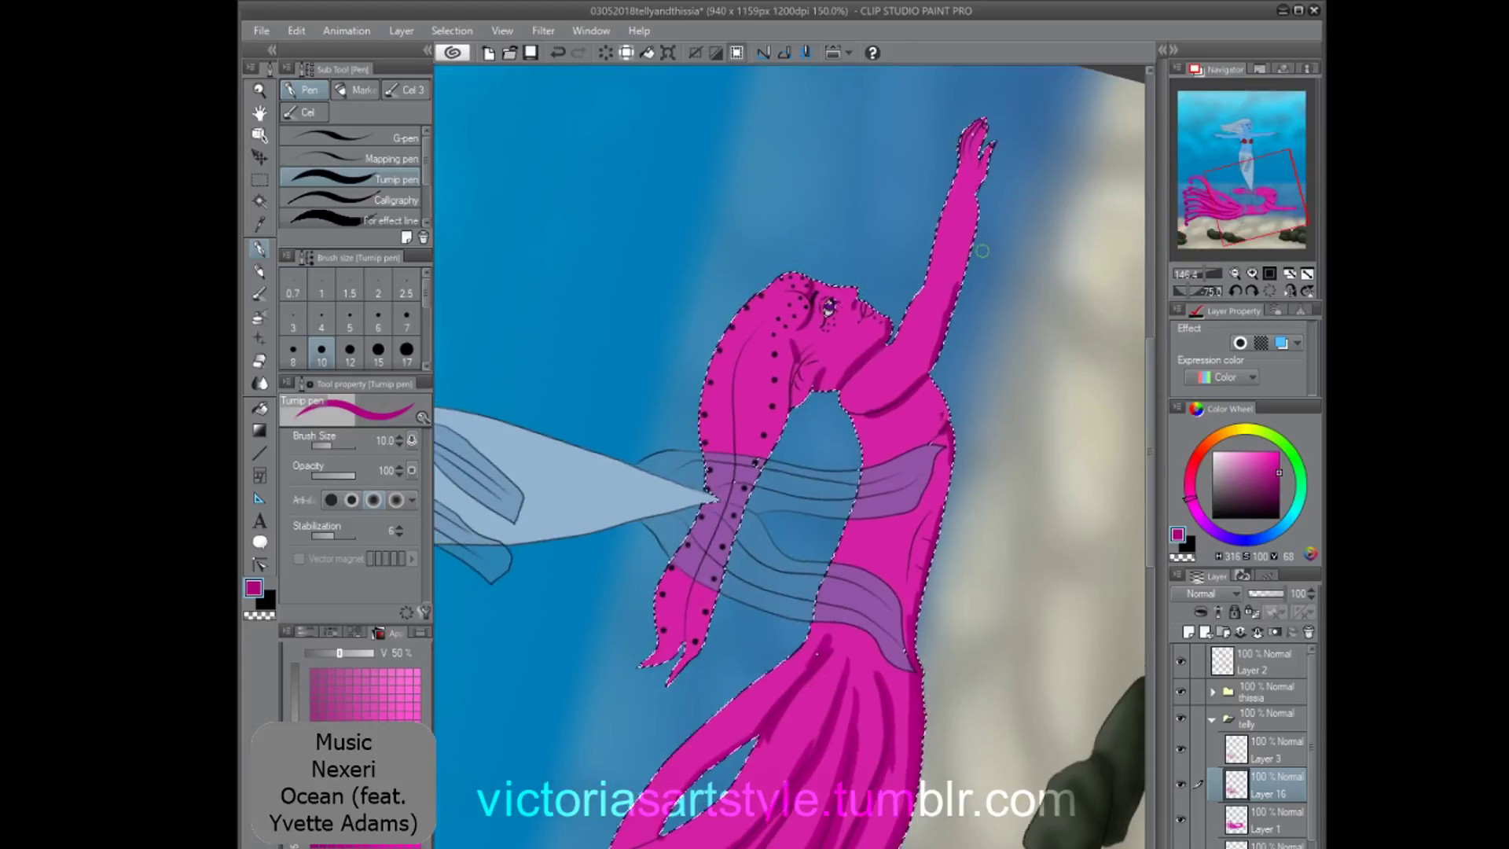
# Carry the slightly lighter shadow over the pink mermaid's torso, head, hair and arm, reducing the Turnip pen to size 7 for fine areas.
pyautogui.scroll(3, 888, 332)
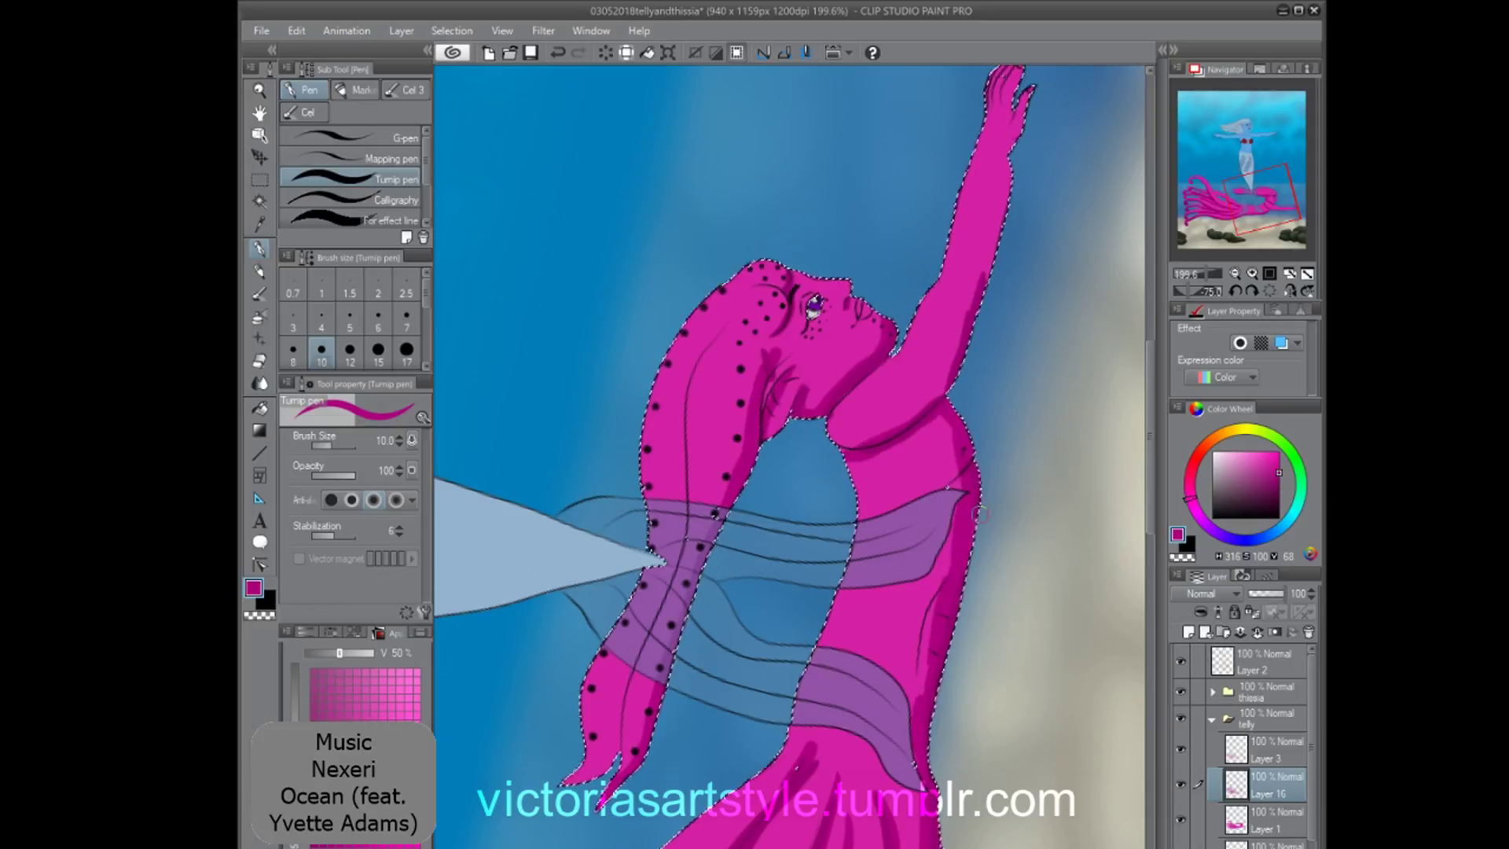
pyautogui.moveTo(1005, 75); pyautogui.dragTo(815, 572)
pyautogui.scroll(-3, 609, 640)
pyautogui.moveTo(609, 641); pyautogui.dragTo(609, 329)
pyautogui.scroll(7, 609, 329)
pyautogui.press('[')
pyautogui.press('[')
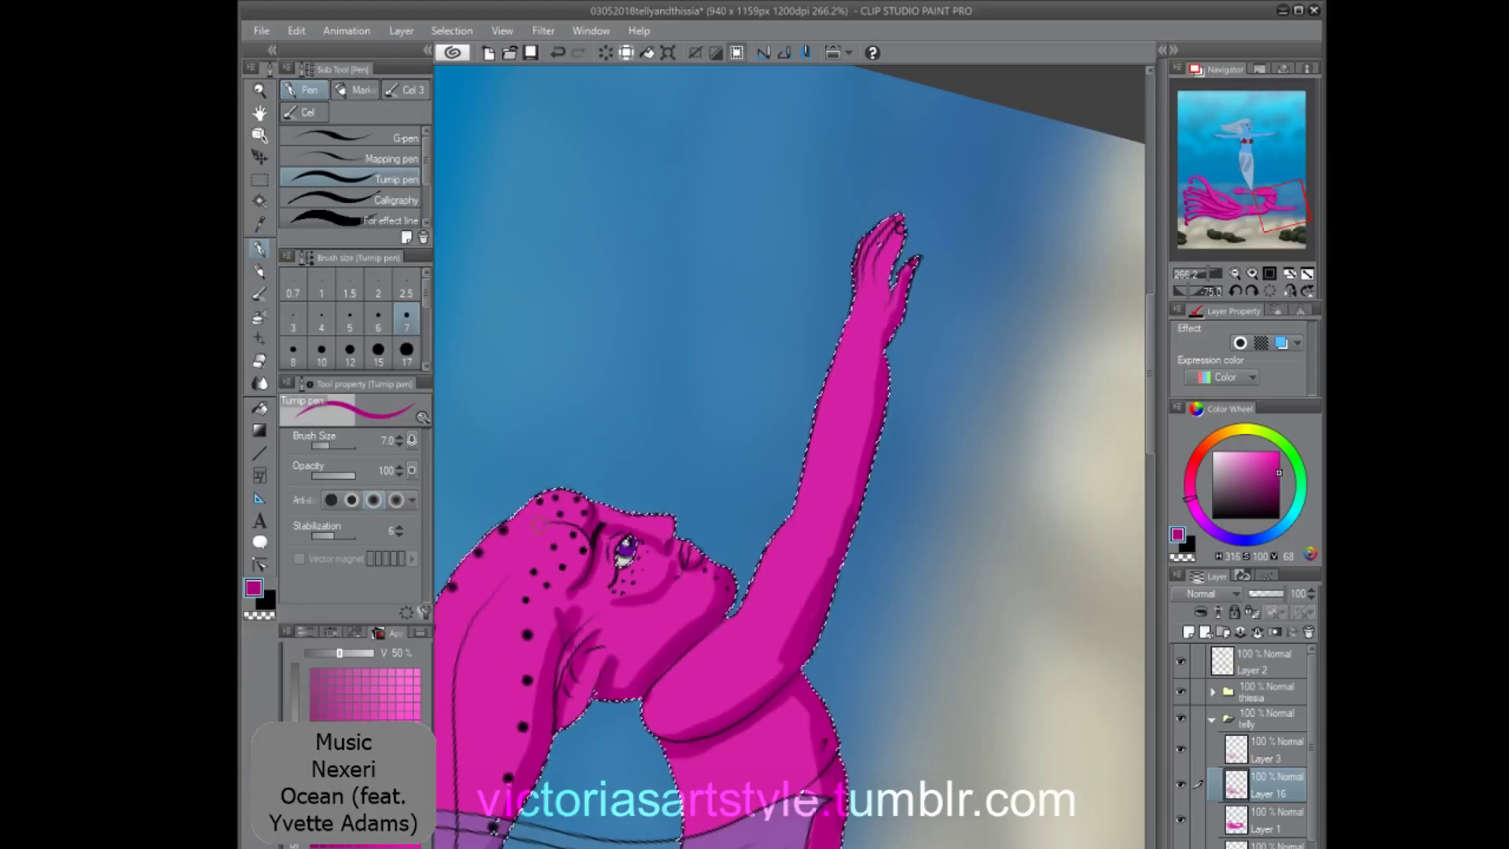
pyautogui.scroll(-5, 884, 507)
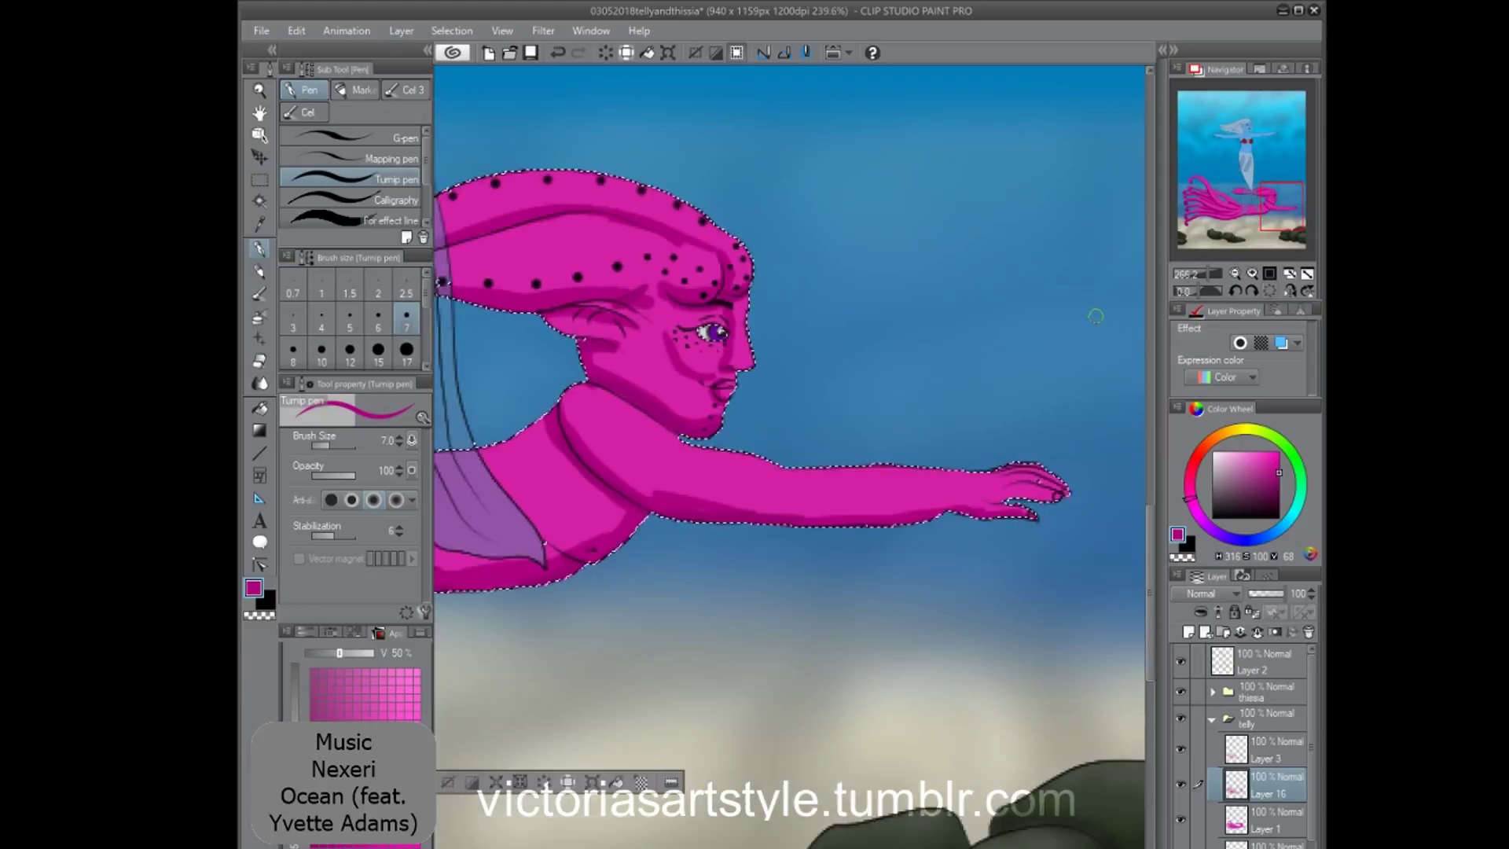
# Merge the shadow layers, then on a new layer above Layer 1 paint softer shading (saturation 97, value 72) along the arm, face and hair.
pyautogui.scroll(3, 883, 507)
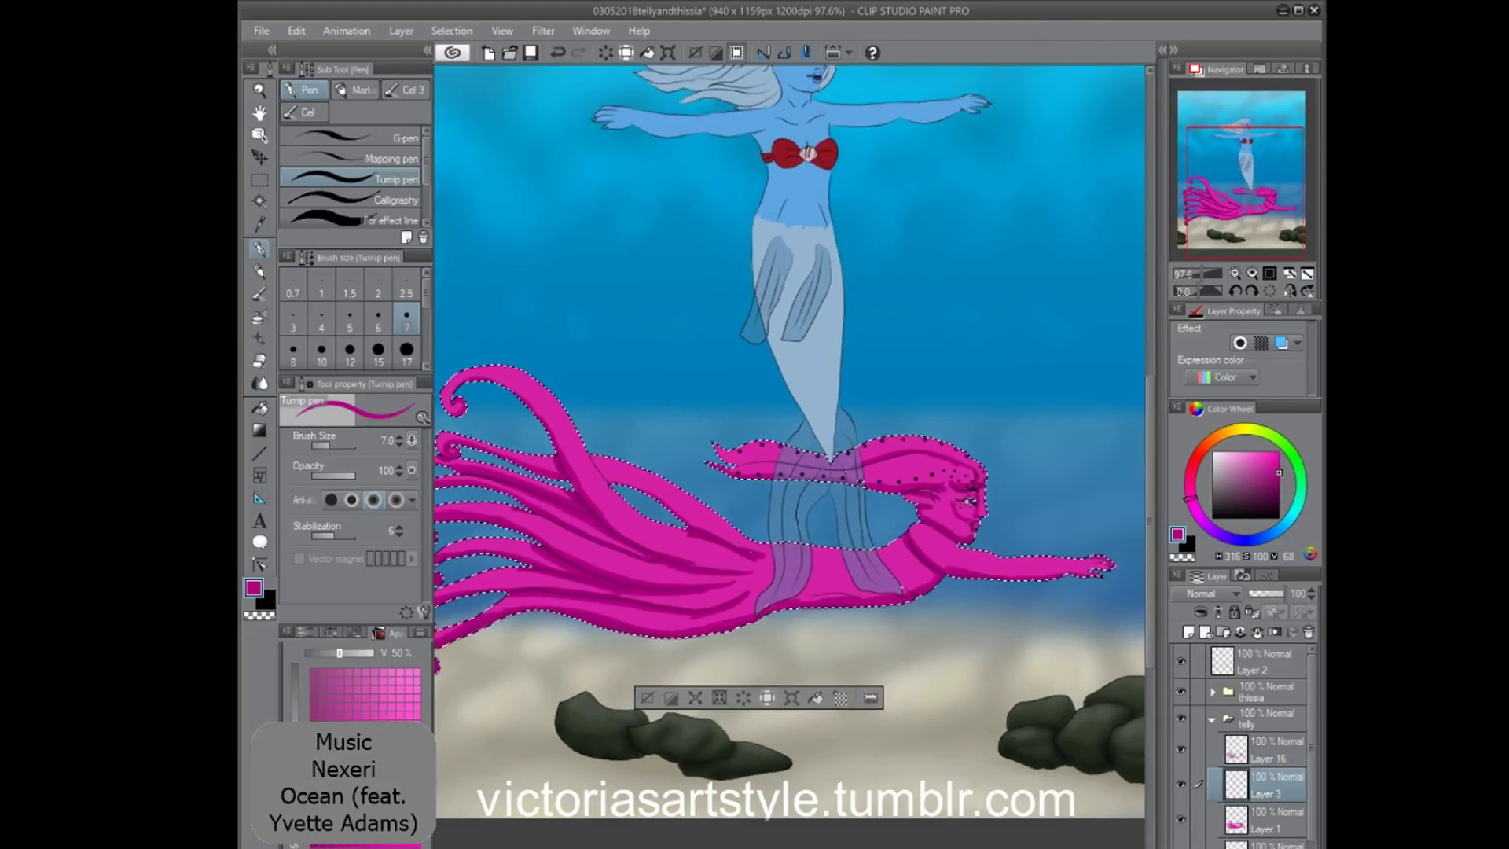
pyautogui.scroll(8, 1010, 550)
pyautogui.press('-')
pyautogui.press('-')
pyautogui.press('-')
pyautogui.press('-')
pyautogui.press('-')
pyautogui.press('-')
pyautogui.press('-')
pyautogui.press('-')
pyautogui.press('-')
pyautogui.press('-')
pyautogui.press('-')
pyautogui.press('-')
pyautogui.press('-')
pyautogui.press('-')
pyautogui.press('-')
pyautogui.press('-')
pyautogui.press('-')
pyautogui.press('-')
pyautogui.press('-')
pyautogui.press('-')
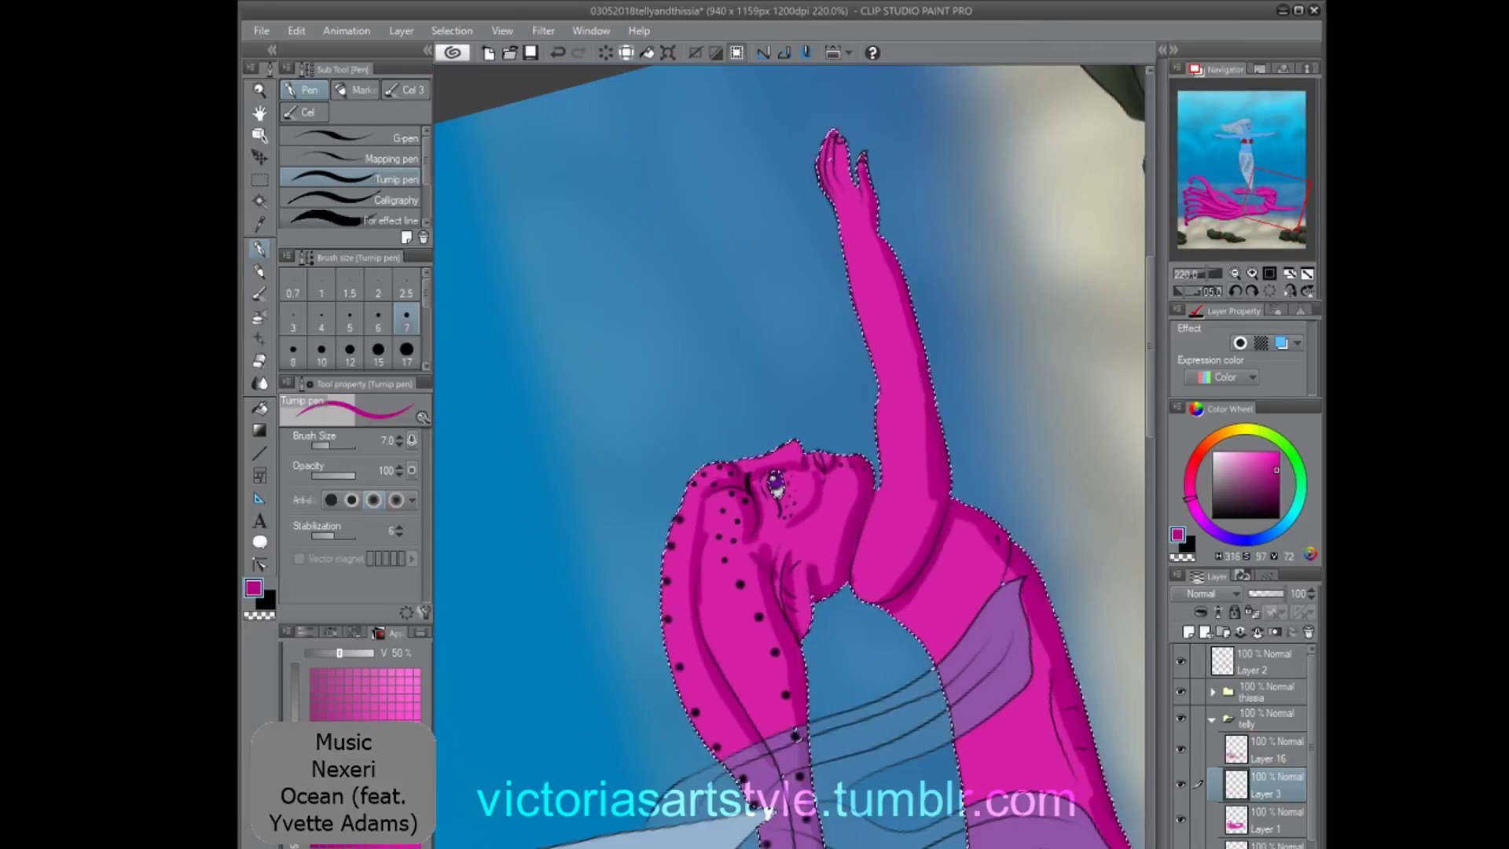
pyautogui.press('^')
pyautogui.press('^')
pyautogui.press('^')
pyautogui.press('^')
pyautogui.press('^')
pyautogui.press('^')
pyautogui.moveTo(982, 223); pyautogui.dragTo(975, 236)
pyautogui.moveTo(987, 242); pyautogui.dragTo(942, 476)
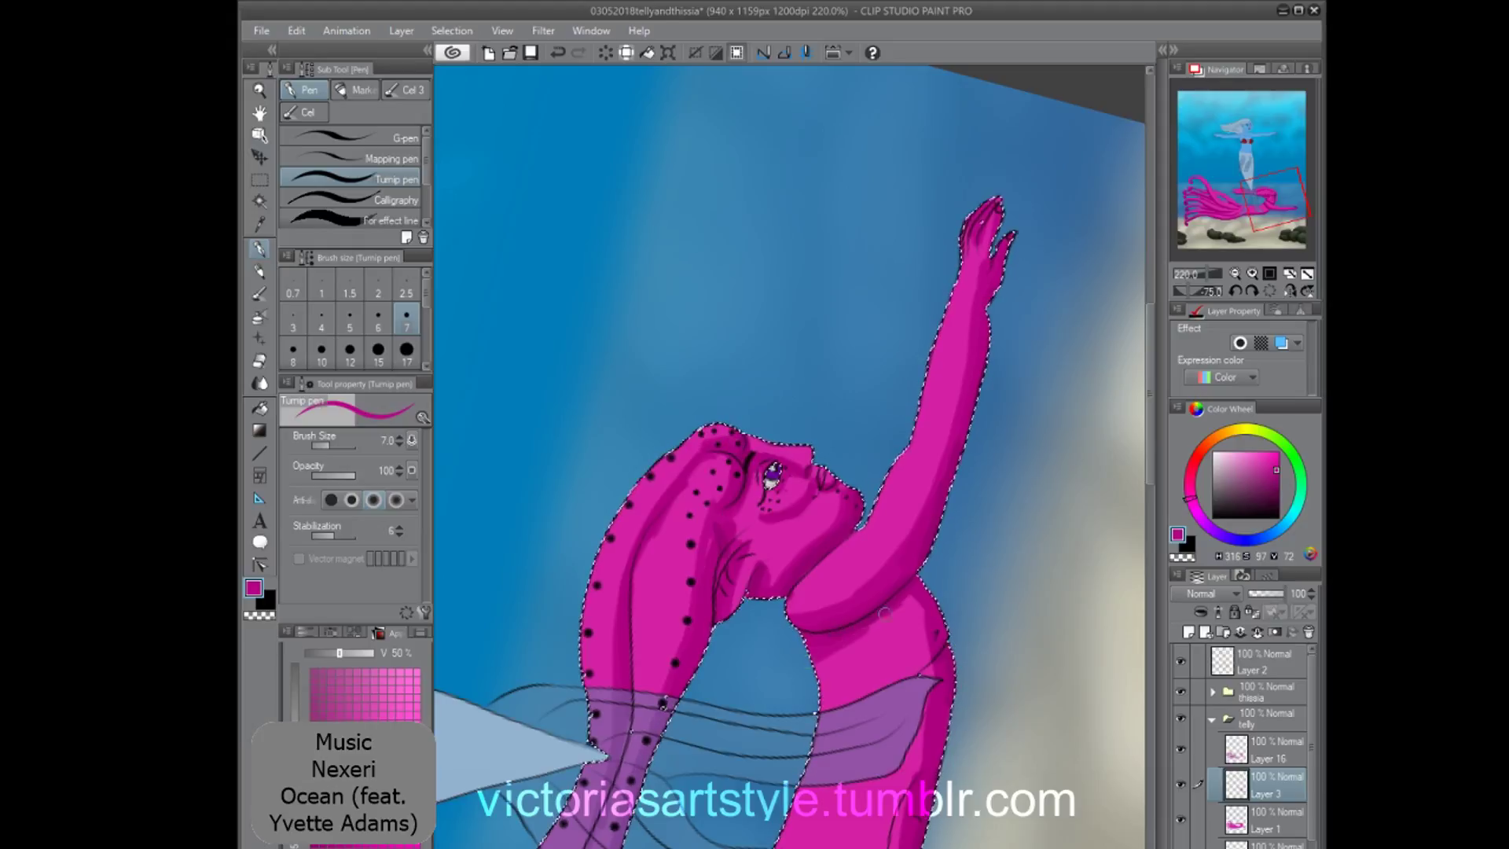
# Continue the softer shading down the side of the pink mermaid's torso and over her hair ends.
pyautogui.scroll(-5, 930, 681)
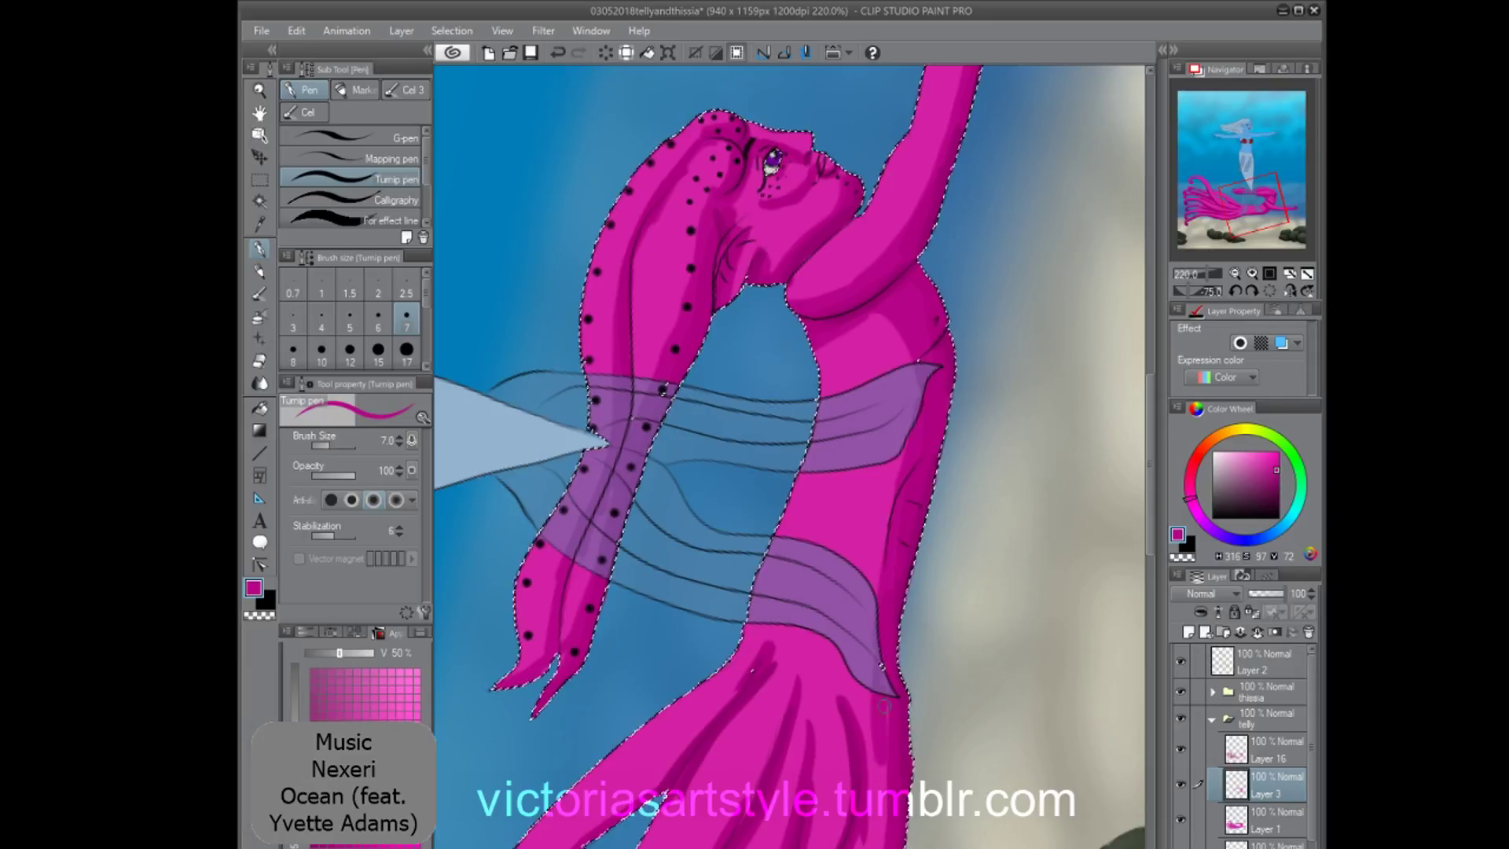
pyautogui.scroll(-1, 776, 528)
pyautogui.scroll(-3, 817, 408)
# Shade the pink mermaid's main tail tentacles in the softer pink with the Turnip pen at size 15, and narrower folds at size 10.
pyautogui.moveTo(1149, 474); pyautogui.dragTo(1149, 553)
pyautogui.click(378, 352)
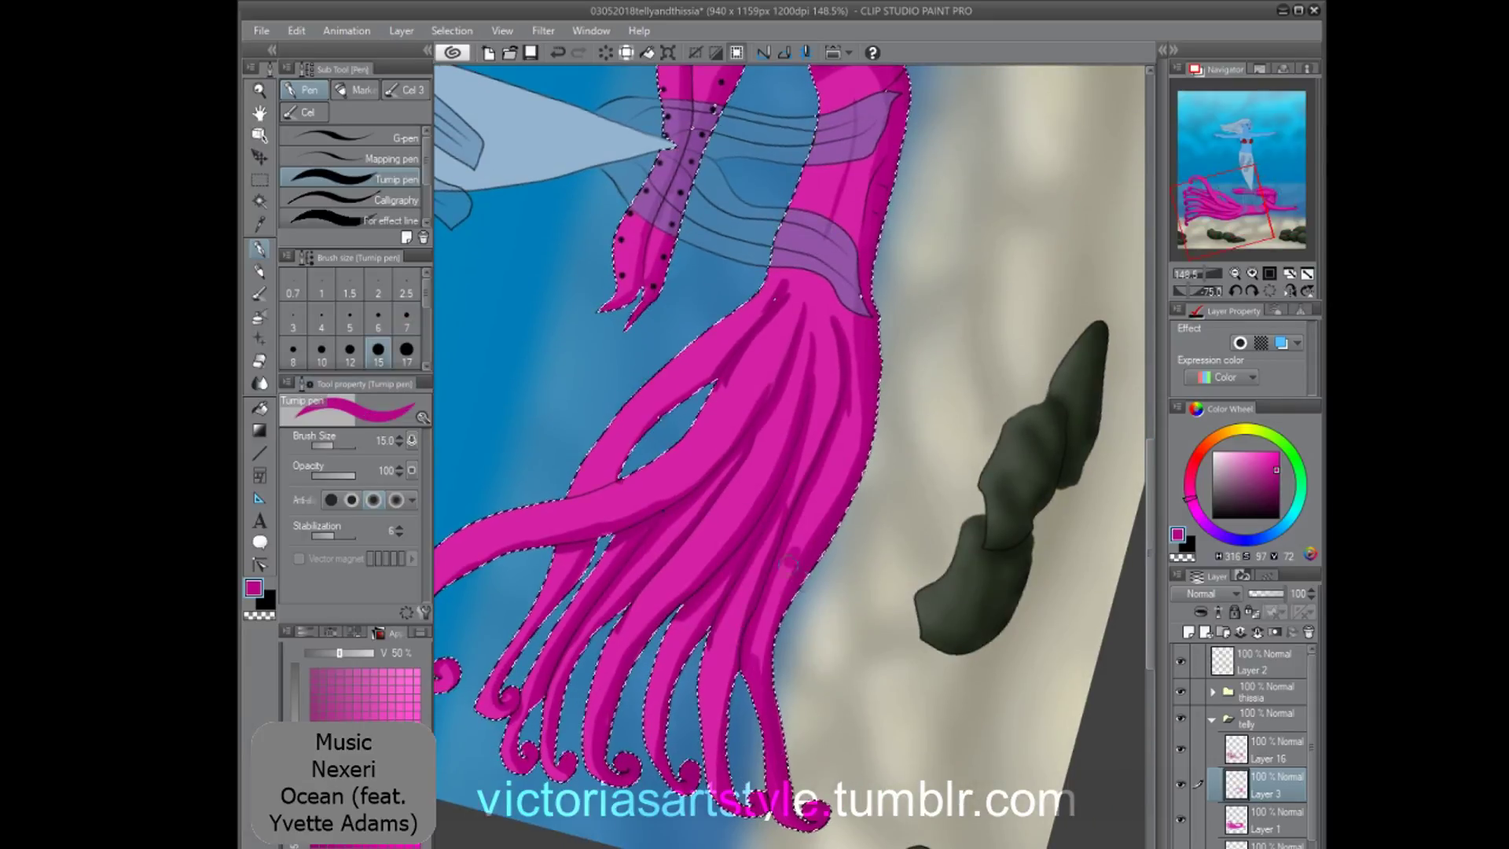
pyautogui.moveTo(836, 434); pyautogui.dragTo(757, 664)
pyautogui.moveTo(854, 296); pyautogui.dragTo(833, 512)
pyautogui.click(321, 353)
pyautogui.moveTo(826, 398); pyautogui.dragTo(812, 464)
pyautogui.moveTo(825, 309); pyautogui.dragTo(834, 430)
pyautogui.moveTo(772, 528)
pyautogui.mouseDown()
pyautogui.moveTo(726, 704)
pyautogui.moveTo(672, 756)
pyautogui.mouseUp()
pyautogui.moveTo(806, 372); pyautogui.dragTo(704, 562)
pyautogui.moveTo(703, 562); pyautogui.dragTo(612, 672)
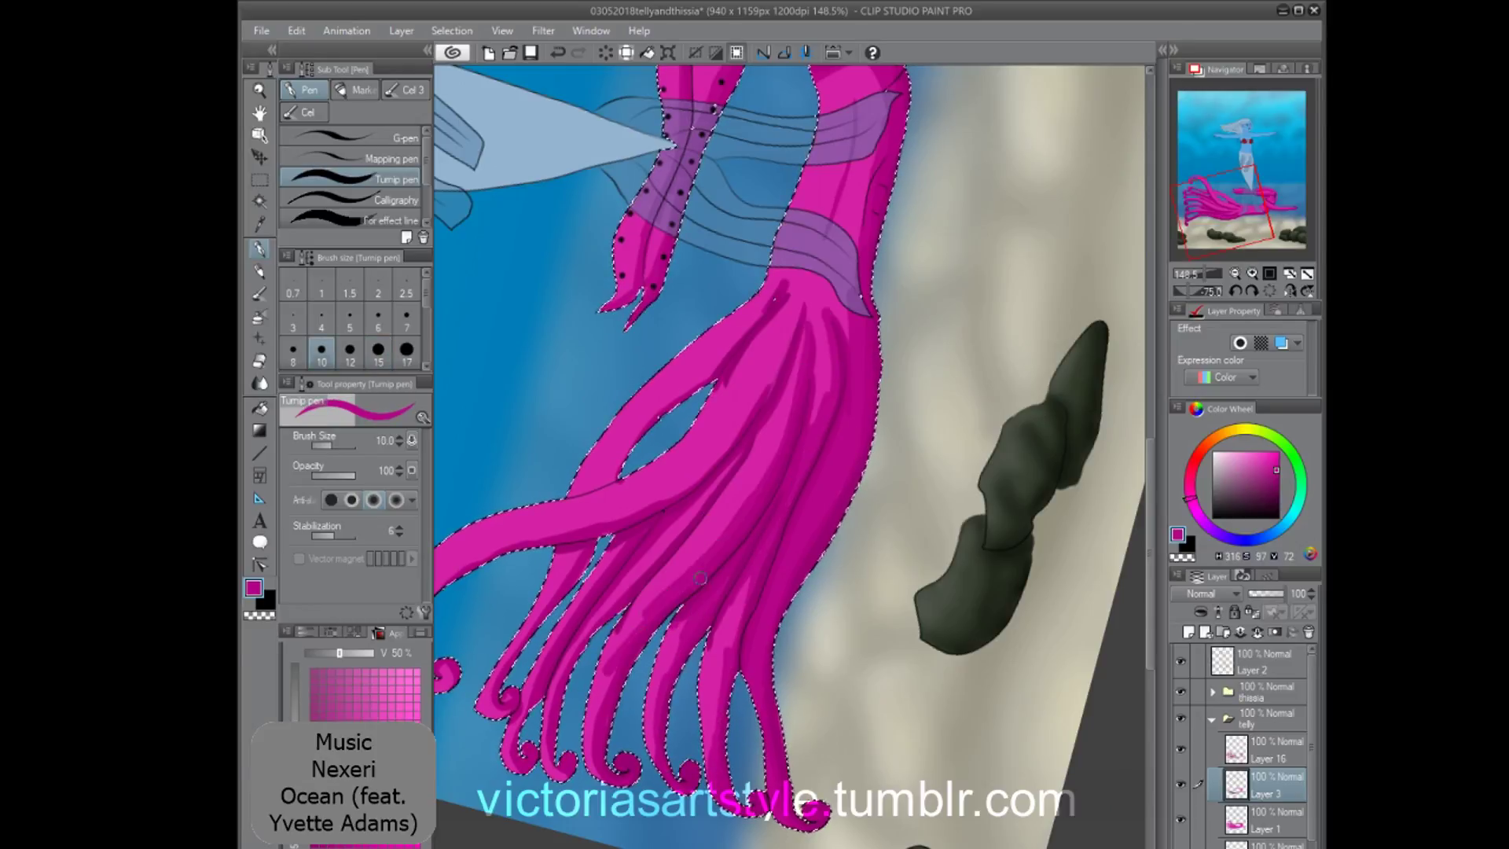
# Shade the thin rear tentacles and the long curled tentacle with the Turnip pen at size 10.
pyautogui.moveTo(739, 457); pyautogui.dragTo(596, 610)
pyautogui.moveTo(617, 546); pyautogui.dragTo(544, 658)
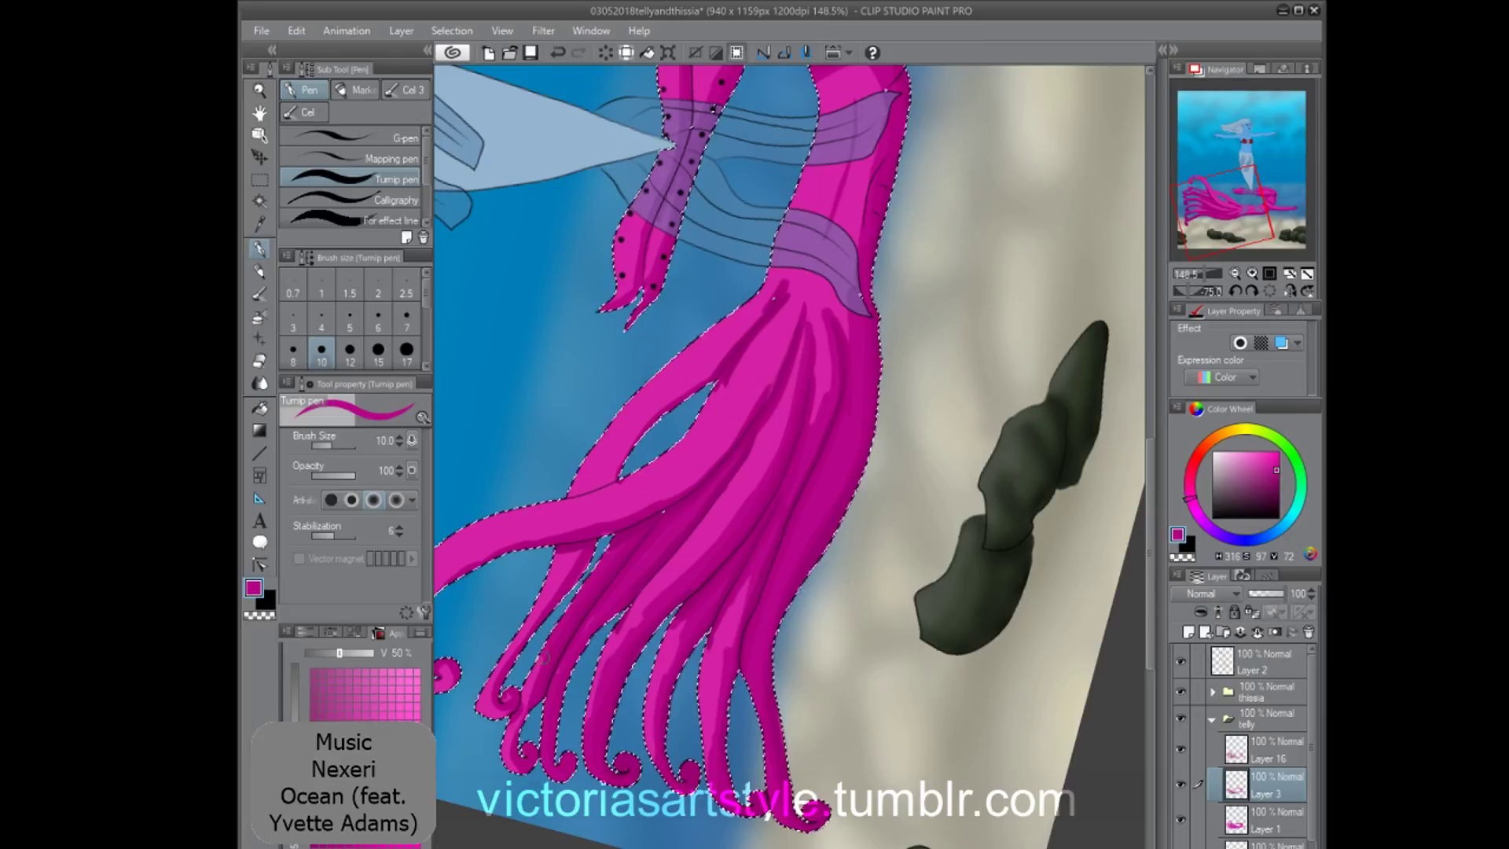
pyautogui.scroll(-1, 967, 494)
pyautogui.scroll(1, 578, 366)
pyautogui.moveTo(962, 364)
pyautogui.mouseDown()
pyautogui.moveTo(805, 547)
pyautogui.moveTo(860, 463)
pyautogui.mouseUp()
pyautogui.moveTo(997, 373); pyautogui.dragTo(954, 474)
pyautogui.moveTo(903, 517); pyautogui.dragTo(638, 646)
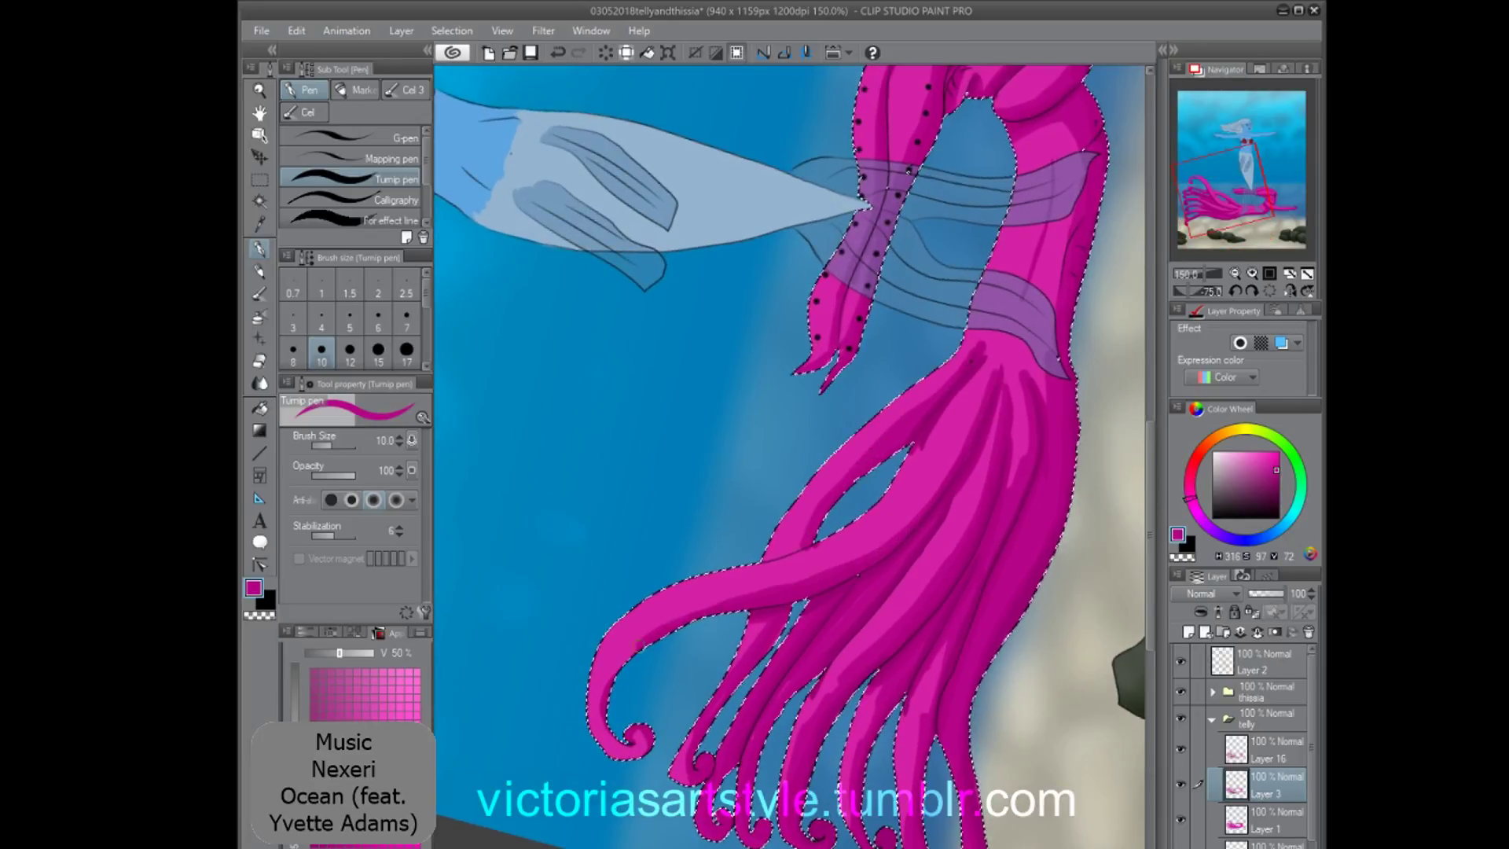
pyautogui.moveTo(865, 259); pyautogui.dragTo(716, 707)
# Merge the shading layers, then on a new layer above Layer 1 paint transition shading (saturation 89, value 75) on the arm and head.
pyautogui.click(1266, 750)
pyautogui.moveTo(1267, 751); pyautogui.dragTo(1267, 798)
pyautogui.keyDown('alt'); pyautogui.click(668, 550); pyautogui.keyUp('alt')
pyautogui.keyDown('alt'); pyautogui.click(880, 560); pyautogui.keyUp('alt')
pyautogui.moveTo(984, 287); pyautogui.dragTo(947, 437)
pyautogui.moveTo(955, 354); pyautogui.dragTo(869, 497)
pyautogui.scroll(3, 948, 580)
pyautogui.moveTo(821, 562)
pyautogui.mouseDown()
pyautogui.moveTo(916, 487)
pyautogui.moveTo(1006, 174)
pyautogui.mouseUp()
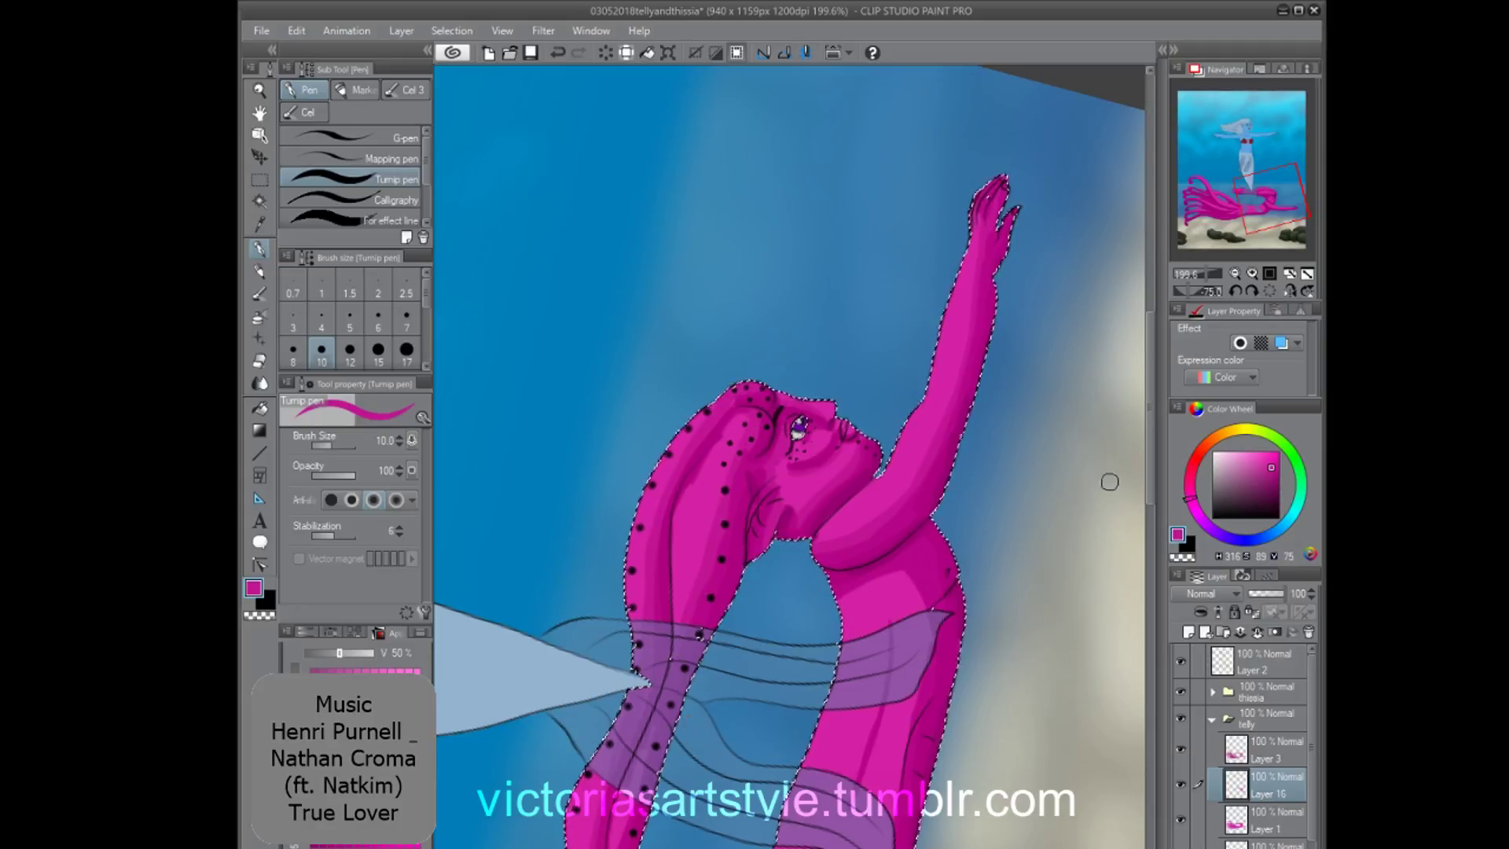
# Extend the transition shading over the pink mermaid's torso and all her tail tentacles.
pyautogui.scroll(-4, 583, 691)
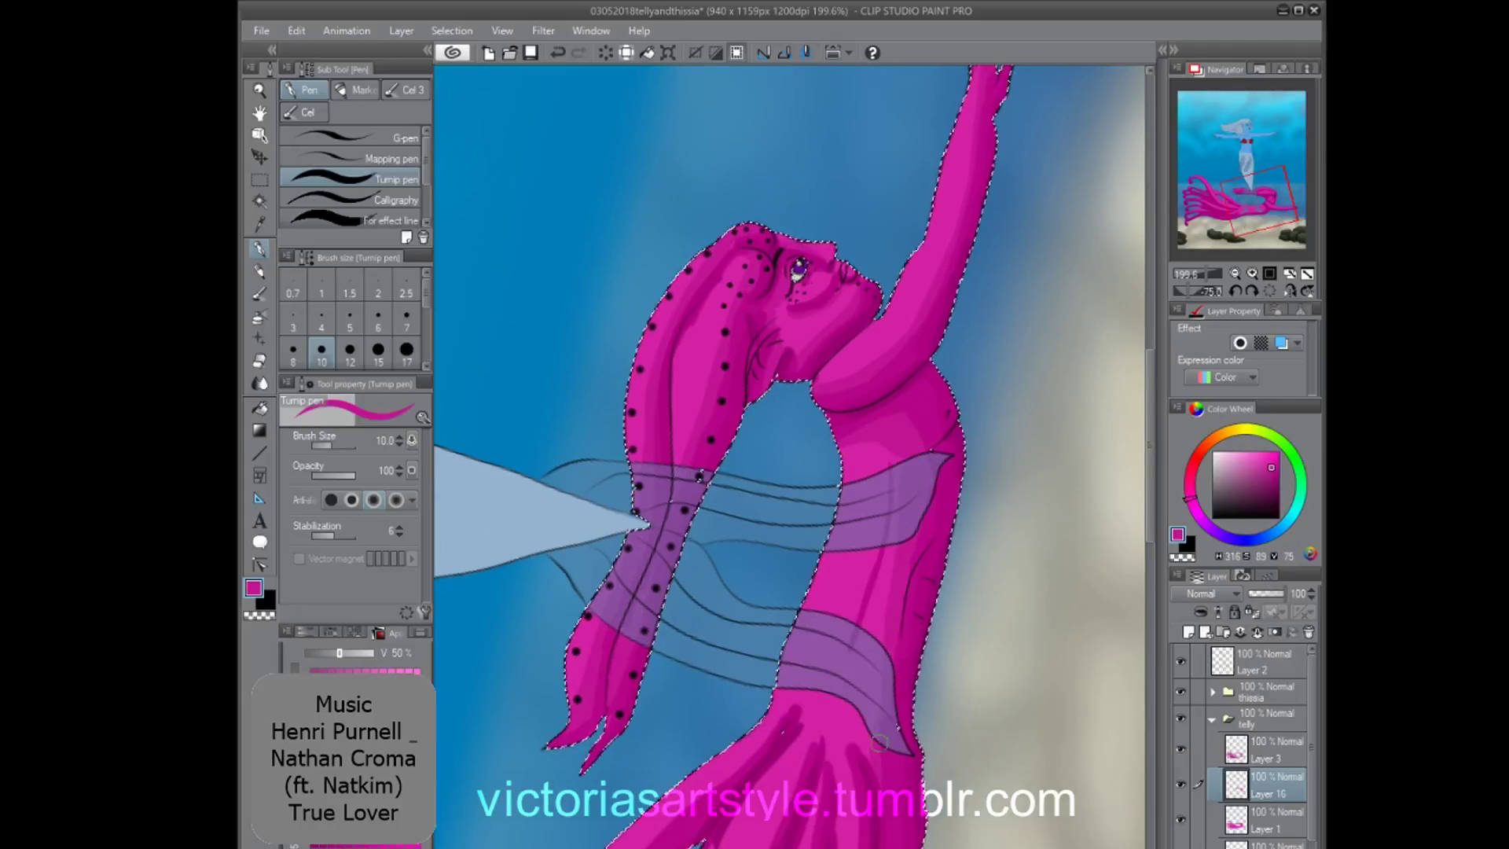
pyautogui.scroll(-5, 906, 550)
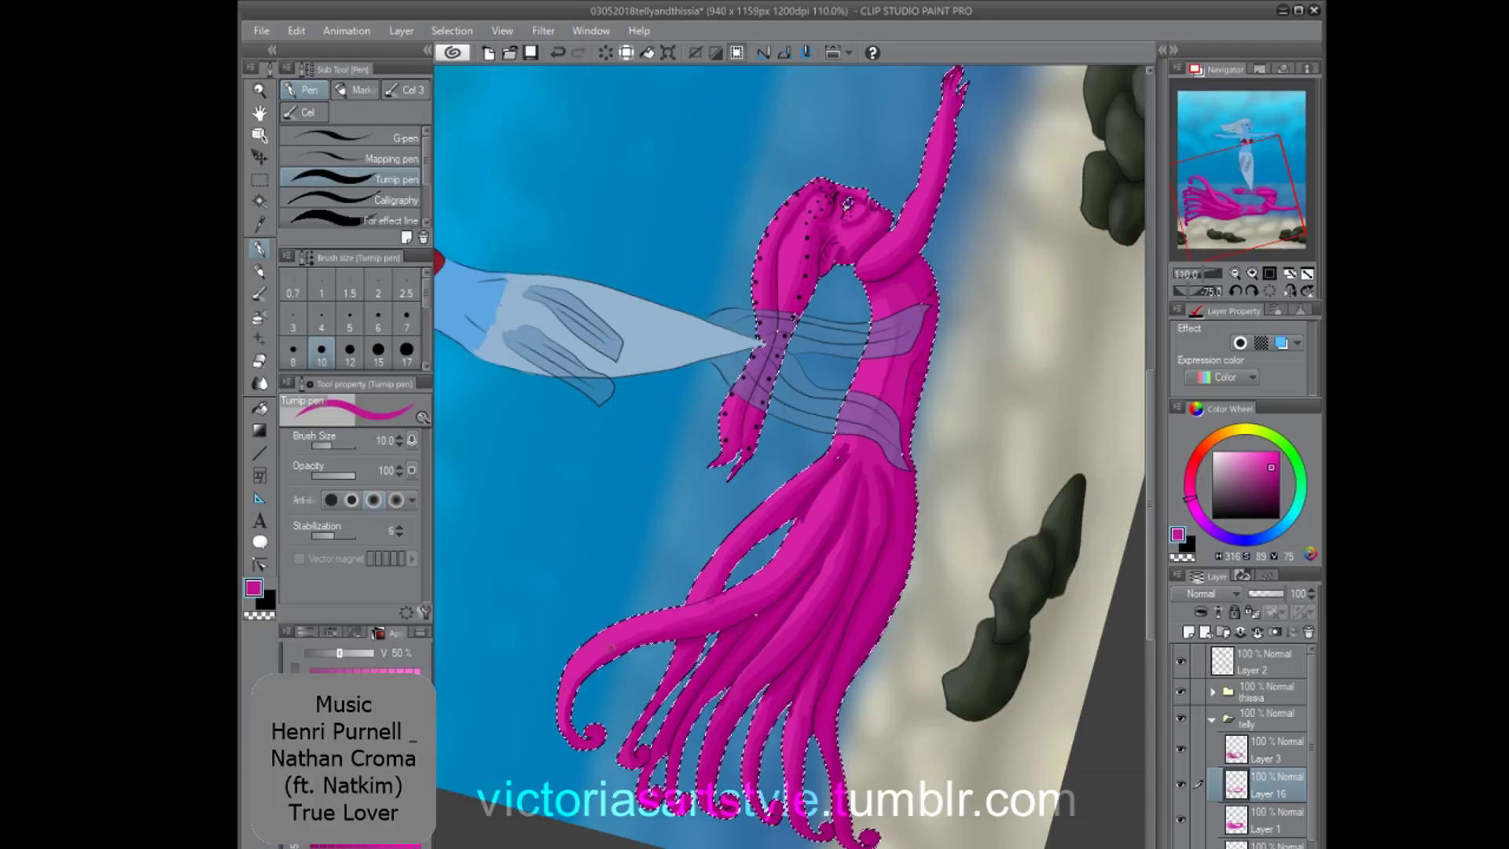
pyautogui.scroll(3, 753, 93)
# Merge Layer 3 into Layer 16 and paint lighter pink highlights (saturation 79, value 91) on the torso, arm, hair and face.
pyautogui.click(1266, 751)
pyautogui.hotkey('ctrl', 'e')
pyautogui.scroll(2, 1051, 218)
pyautogui.keyDown('alt'); pyautogui.click(896, 421); pyautogui.keyUp('alt')
pyautogui.moveTo(874, 512); pyautogui.dragTo(837, 594)
pyautogui.moveTo(887, 431)
pyautogui.mouseDown()
pyautogui.moveTo(1009, 603)
pyautogui.moveTo(878, 606)
pyautogui.mouseUp()
pyautogui.moveTo(992, 277)
pyautogui.mouseDown()
pyautogui.moveTo(956, 401)
pyautogui.moveTo(874, 512)
pyautogui.mouseUp()
pyautogui.moveTo(752, 470); pyautogui.dragTo(733, 490)
pyautogui.moveTo(776, 429); pyautogui.dragTo(763, 452)
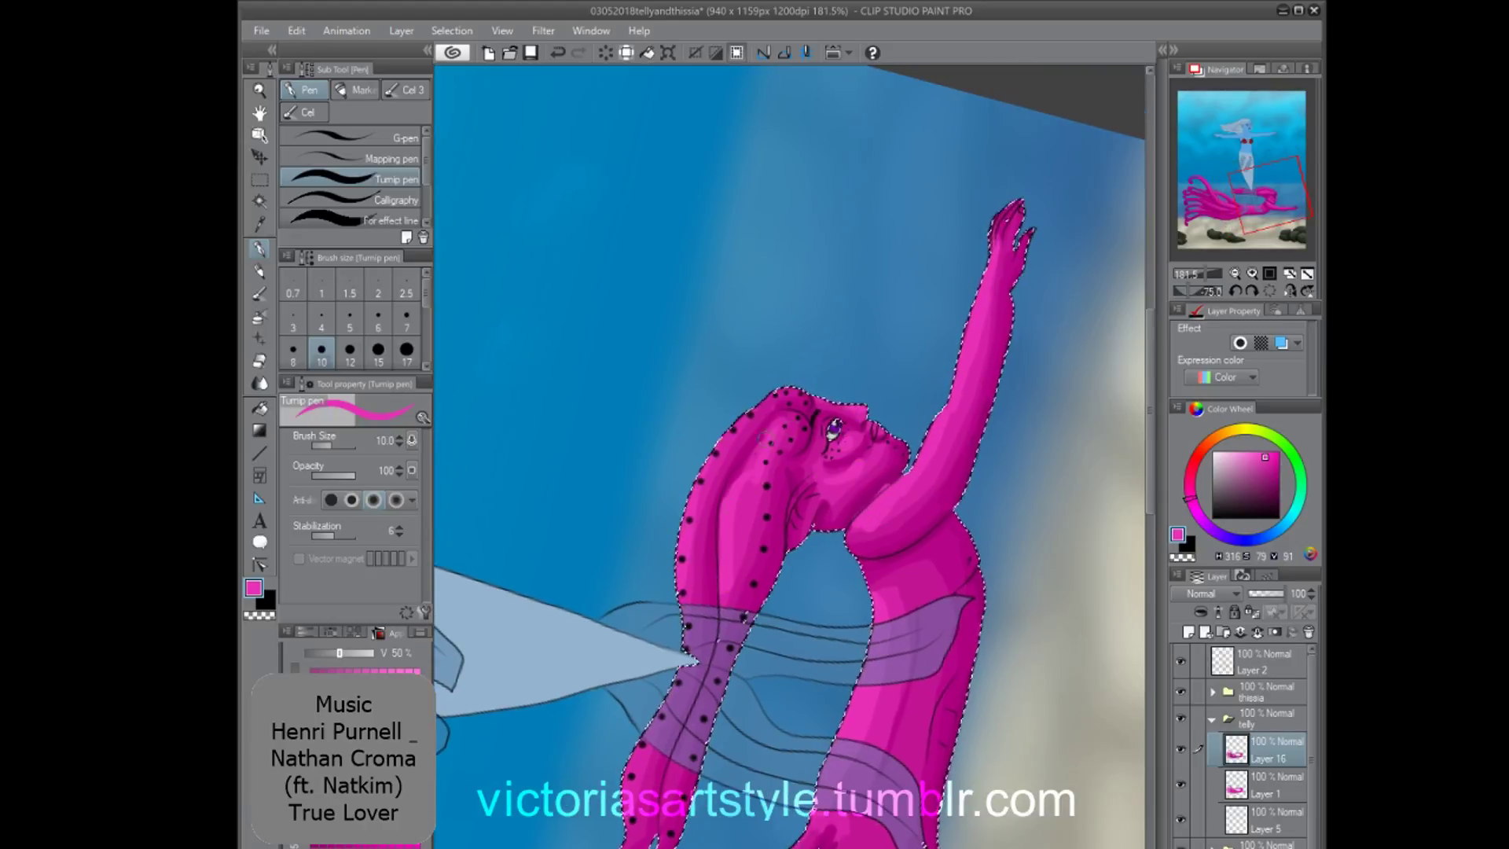
# Paint lighter pink highlights along the pink mermaid's tail tentacles with the Turnip pen at size 10.
pyautogui.scroll(-1, 721, 340)
pyautogui.scroll(-5, 814, 412)
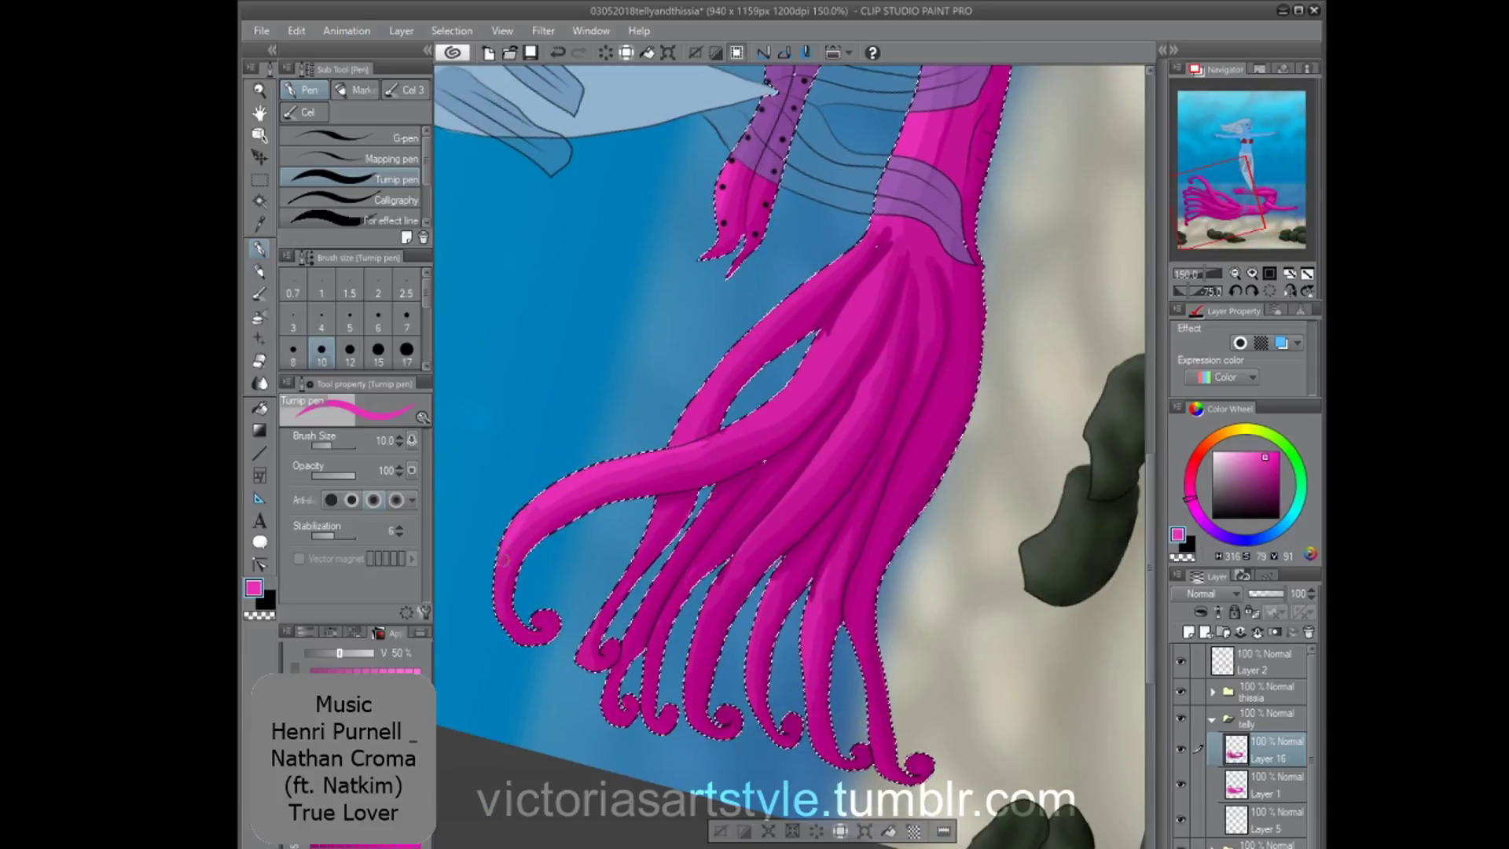
pyautogui.moveTo(861, 255); pyautogui.dragTo(727, 360)
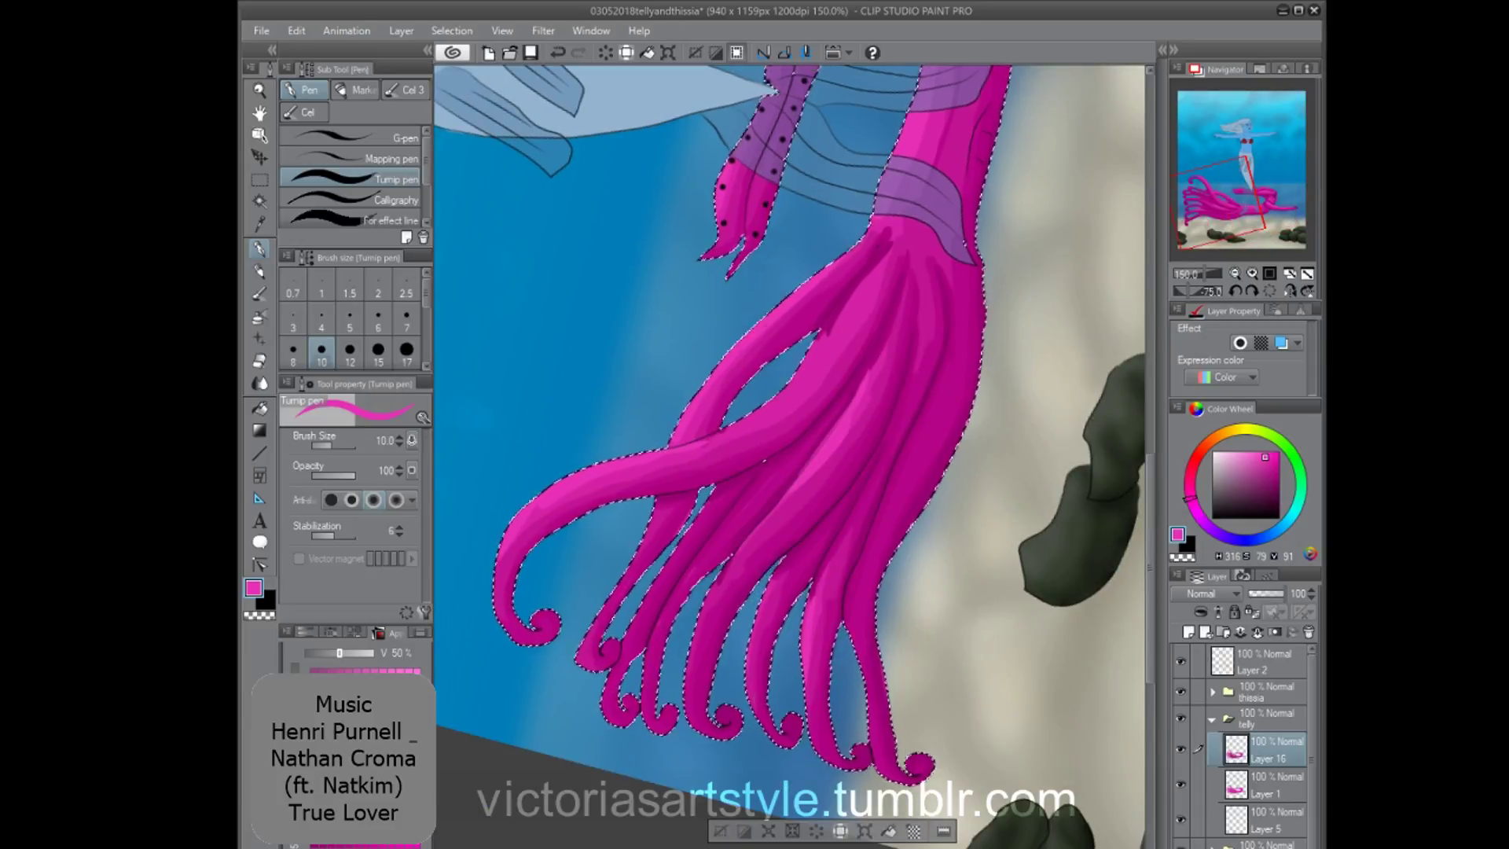
pyautogui.moveTo(904, 213); pyautogui.dragTo(840, 585)
# Add brighter pink highlights (saturation 66, value 99) to the pink mermaid's hair, face, arm and torso.
pyautogui.scroll(2, 916, 397)
pyautogui.click(1256, 452)
pyautogui.moveTo(828, 529); pyautogui.dragTo(813, 564)
pyautogui.moveTo(667, 308); pyautogui.dragTo(654, 409)
pyautogui.moveTo(618, 561); pyautogui.dragTo(599, 629)
pyautogui.moveTo(707, 308); pyautogui.dragTo(696, 393)
pyautogui.moveTo(838, 279); pyautogui.dragTo(816, 294)
# Set the drawing color to a dark pink (saturation 100, value 68) and save the illustration.
pyautogui.click(1278, 472)
pyautogui.scroll(2, 821, 479)
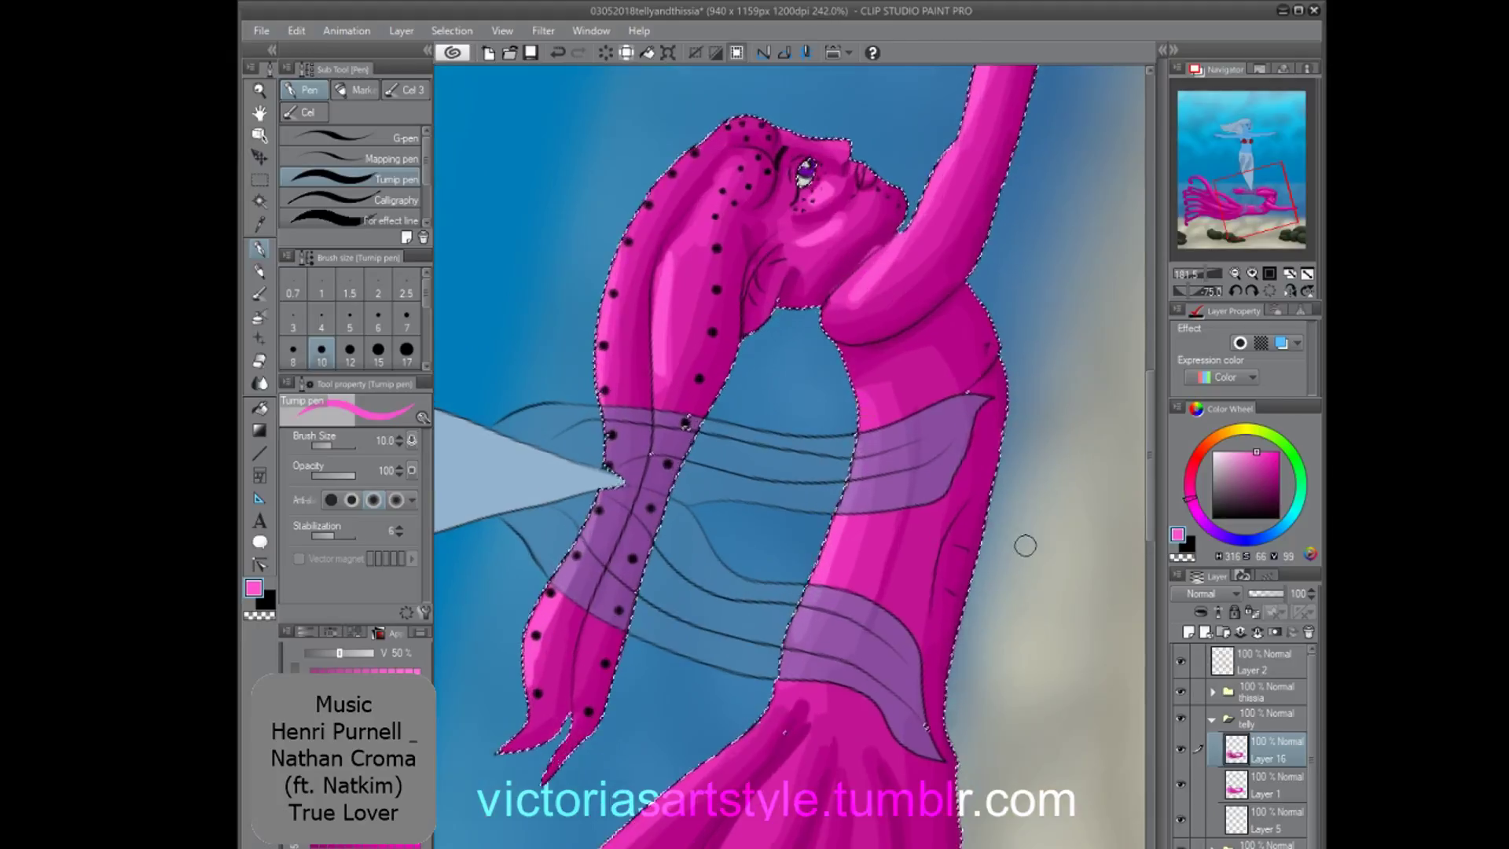
pyautogui.scroll(-4, 864, 521)
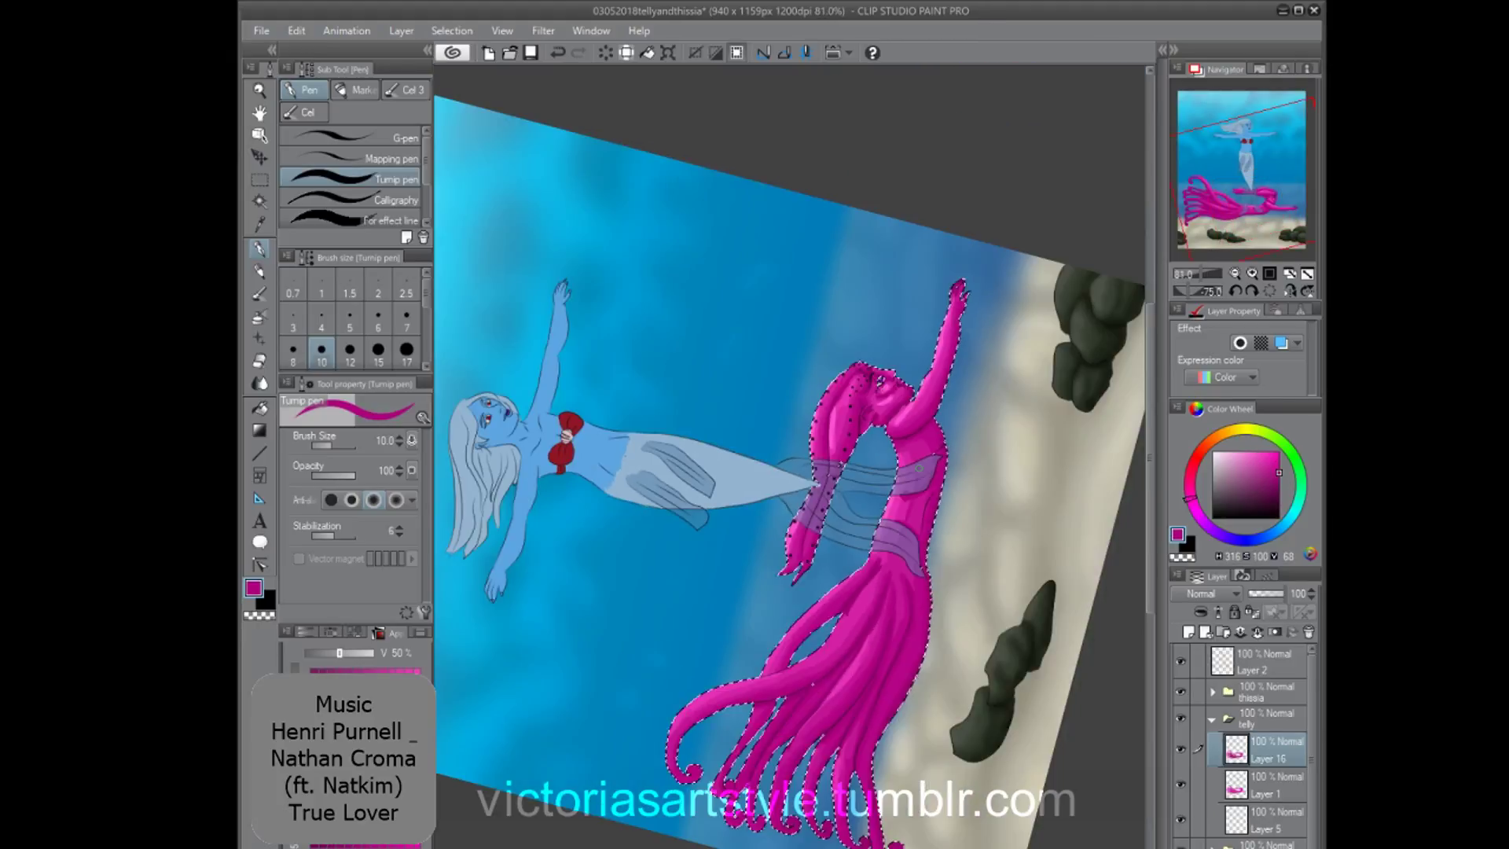
pyautogui.hotkey('ctrl', 's')
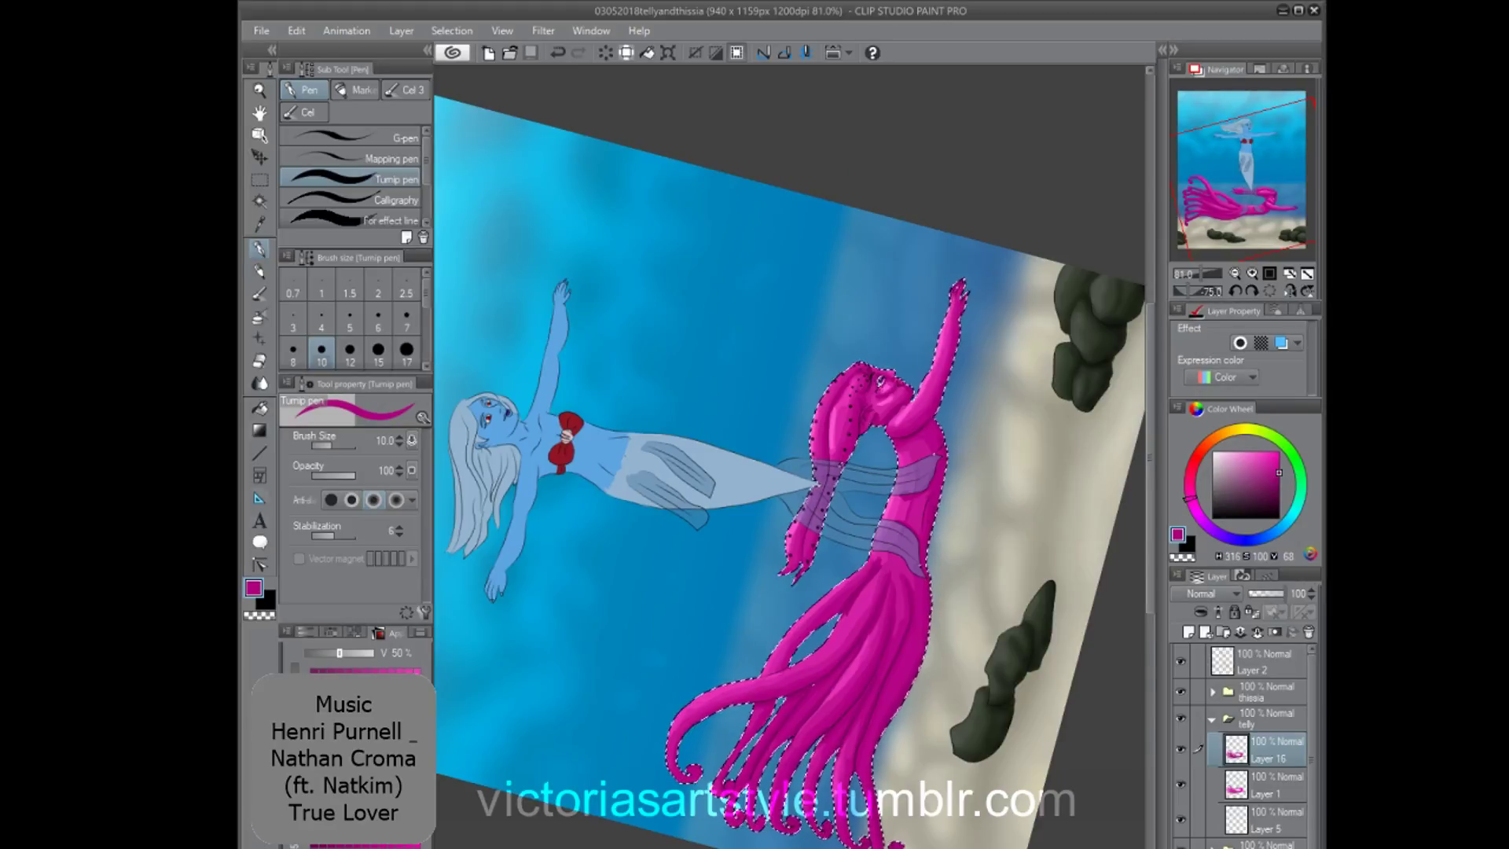
# Soften the shading on the pink mermaid's raised arm with the Blur 2 tool at size 7.
pyautogui.press('j')
pyautogui.scroll(3, 984, 331)
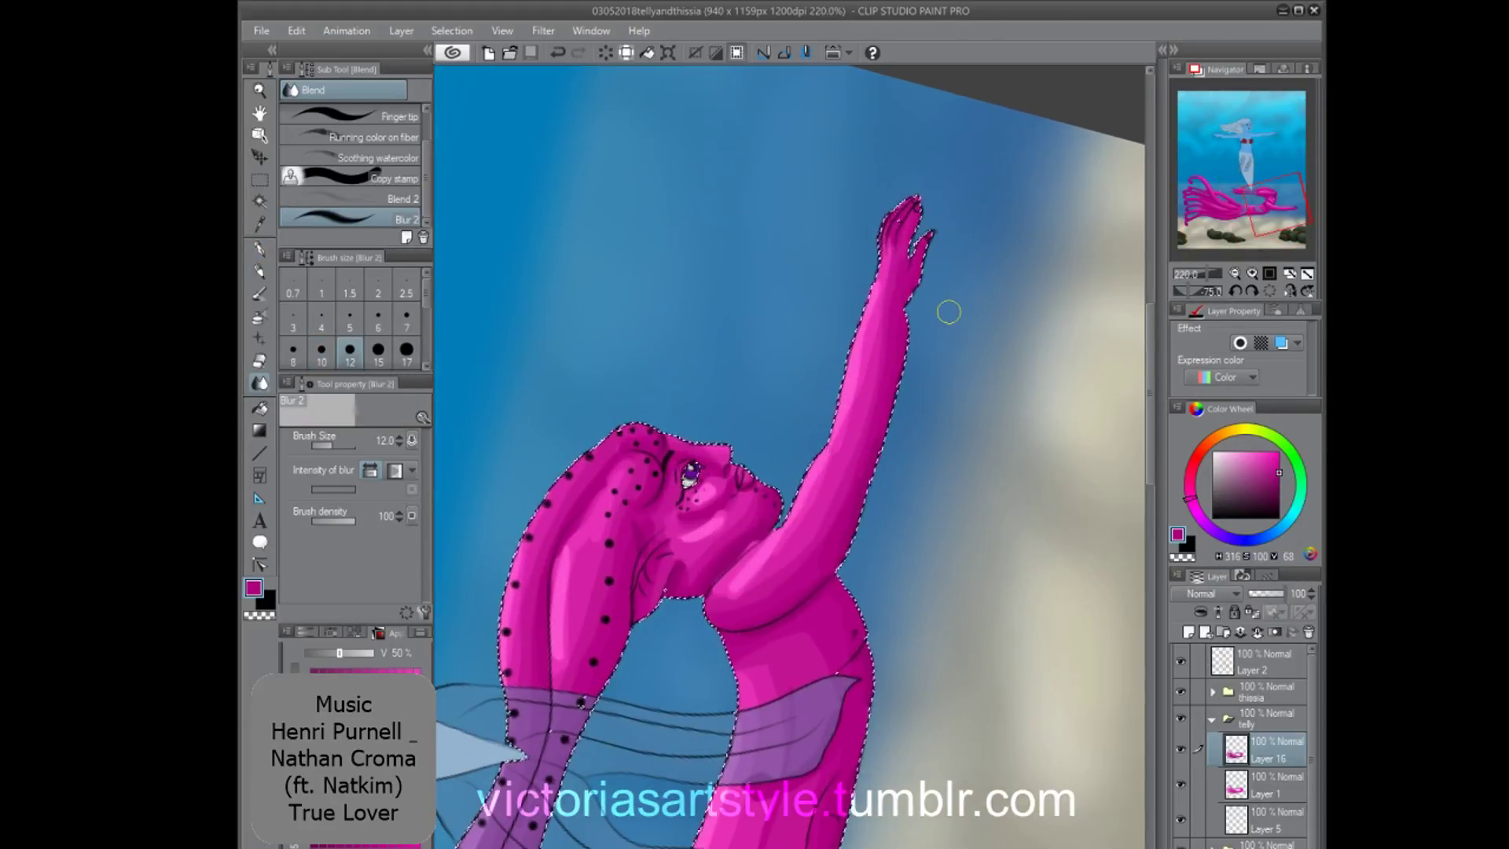
pyautogui.press('[')
pyautogui.press('[')
pyautogui.press('[')
pyautogui.moveTo(901, 315); pyautogui.dragTo(842, 472)
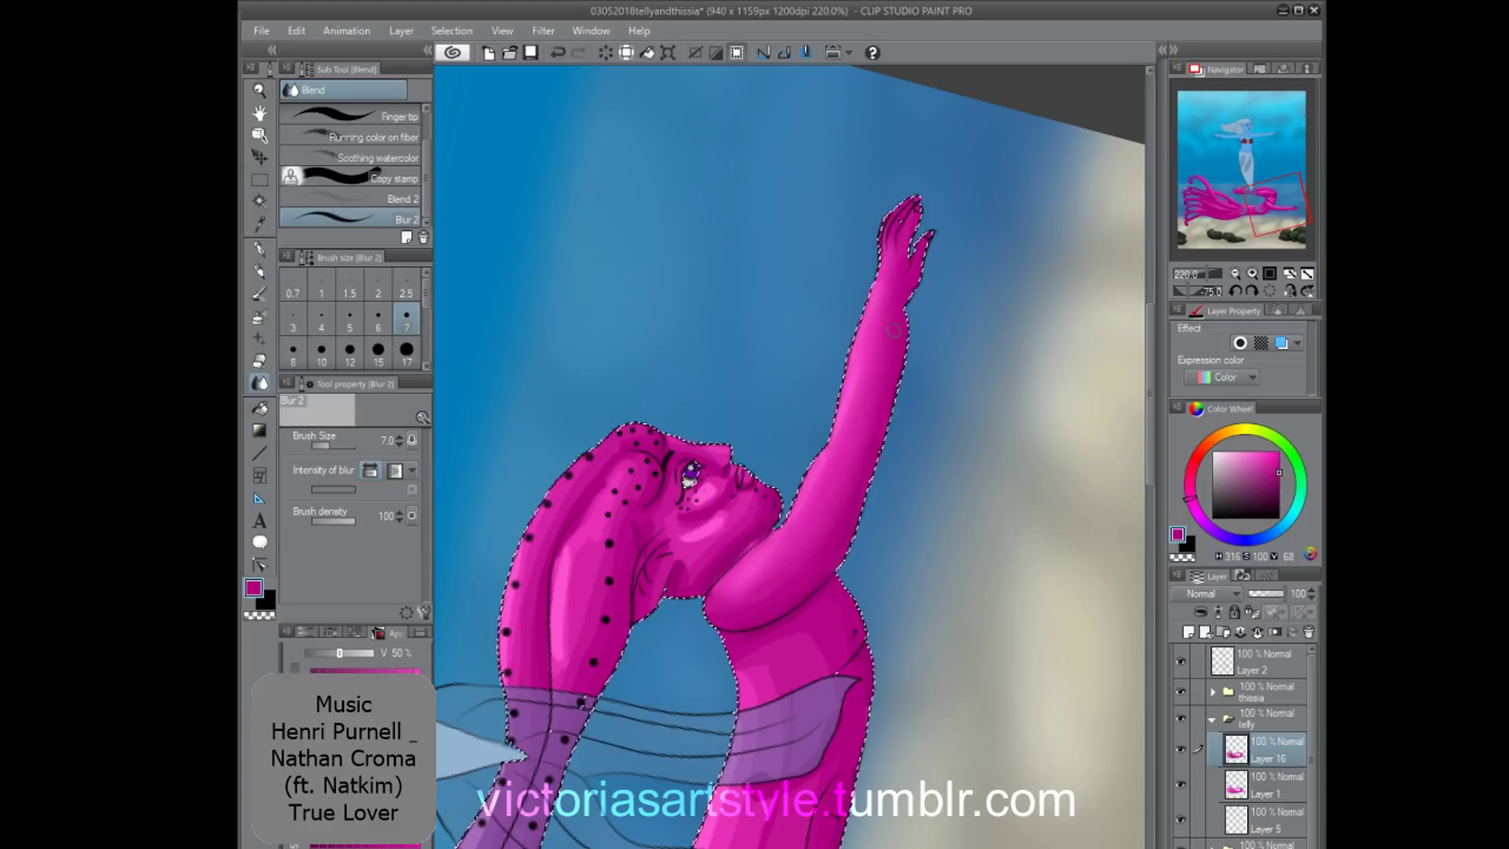
# Blur the shading on the pink mermaid's face and hair at brush size 7.
pyautogui.press('[')
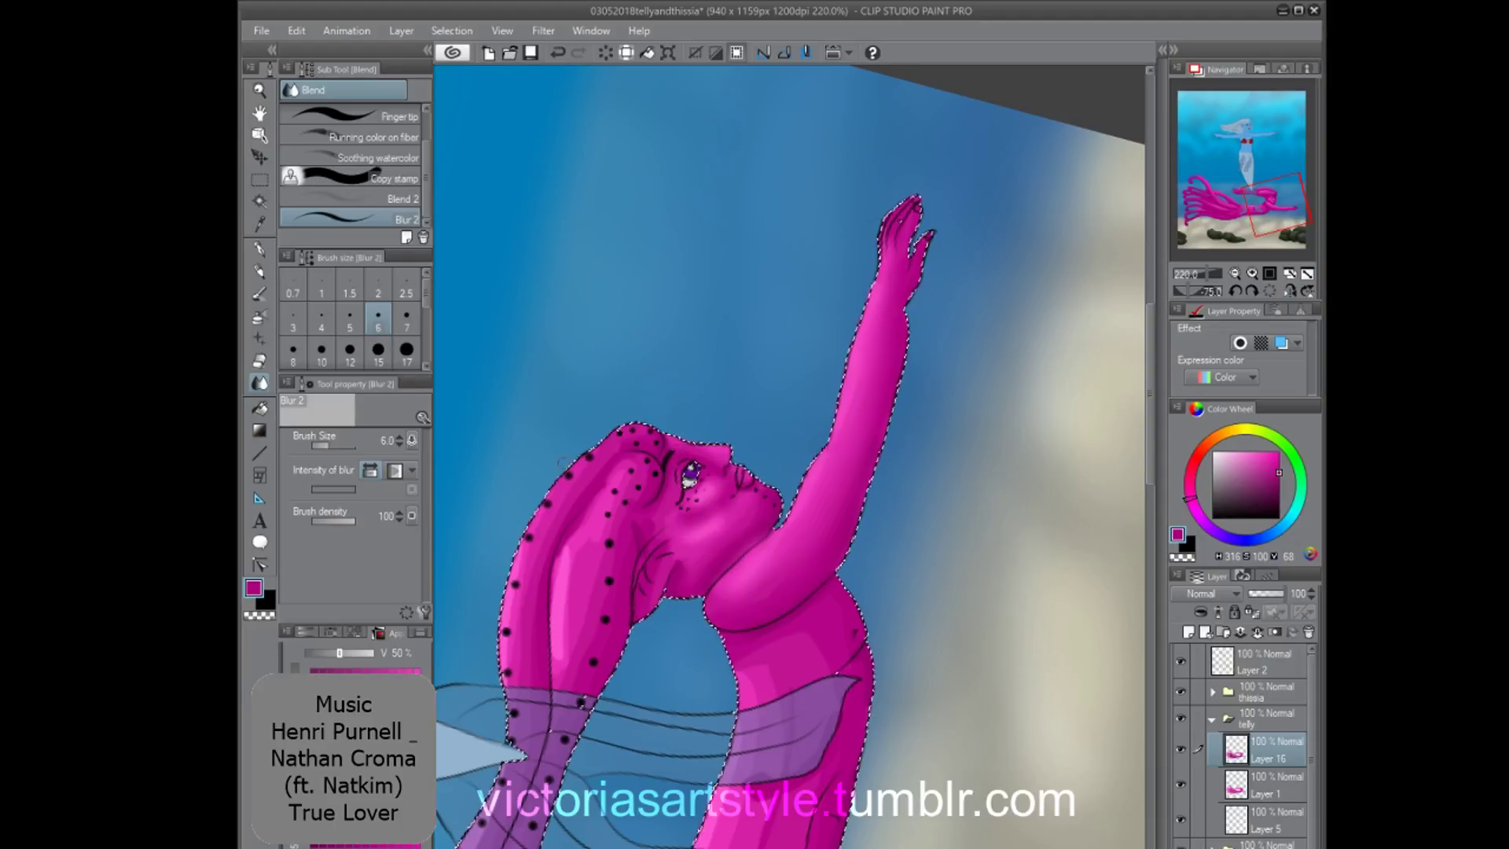
pyautogui.press(']')
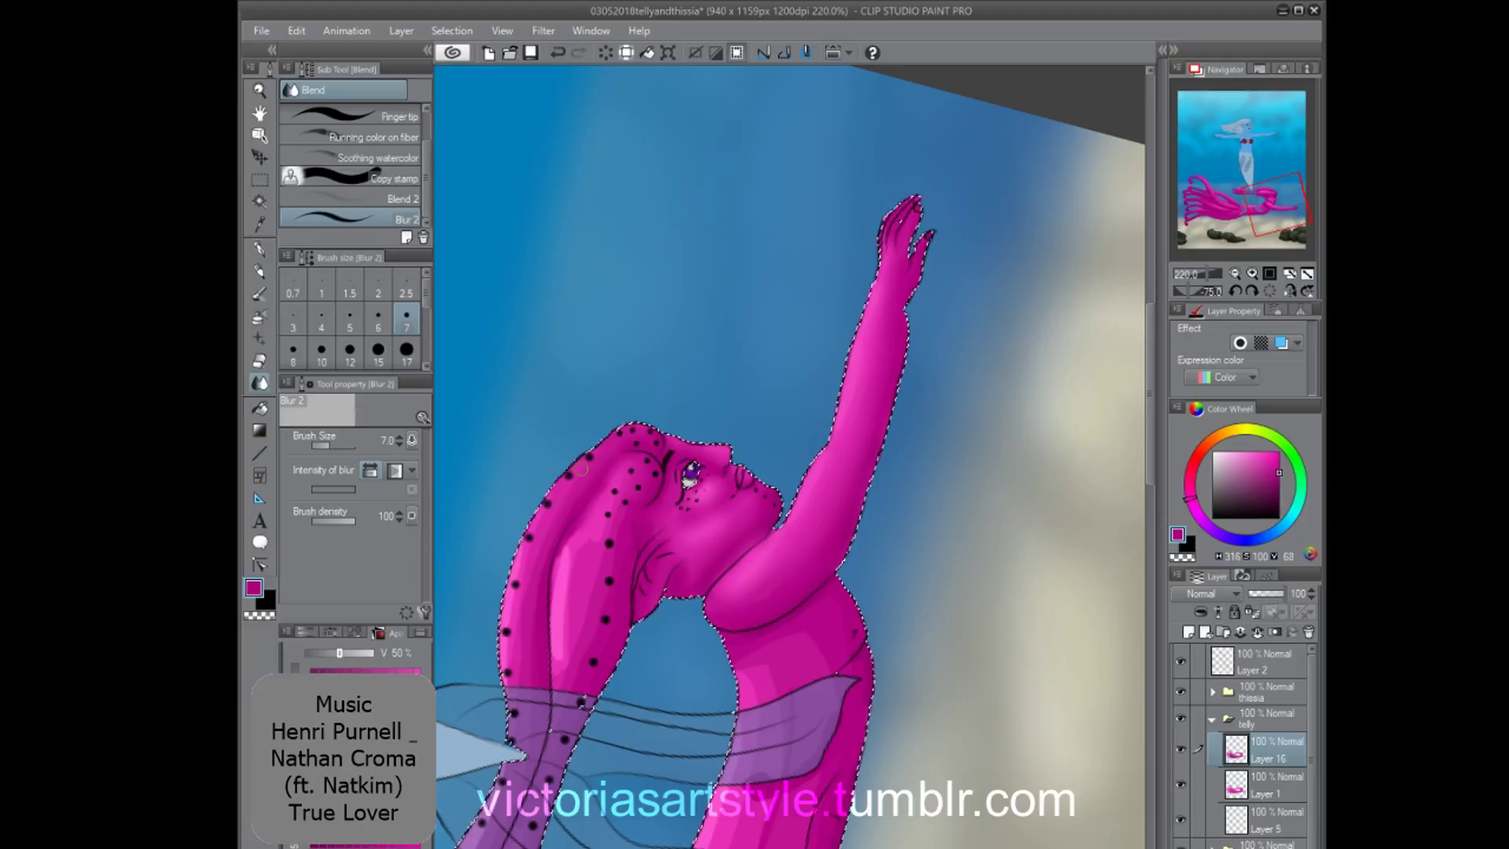
pyautogui.moveTo(547, 583); pyautogui.dragTo(583, 591)
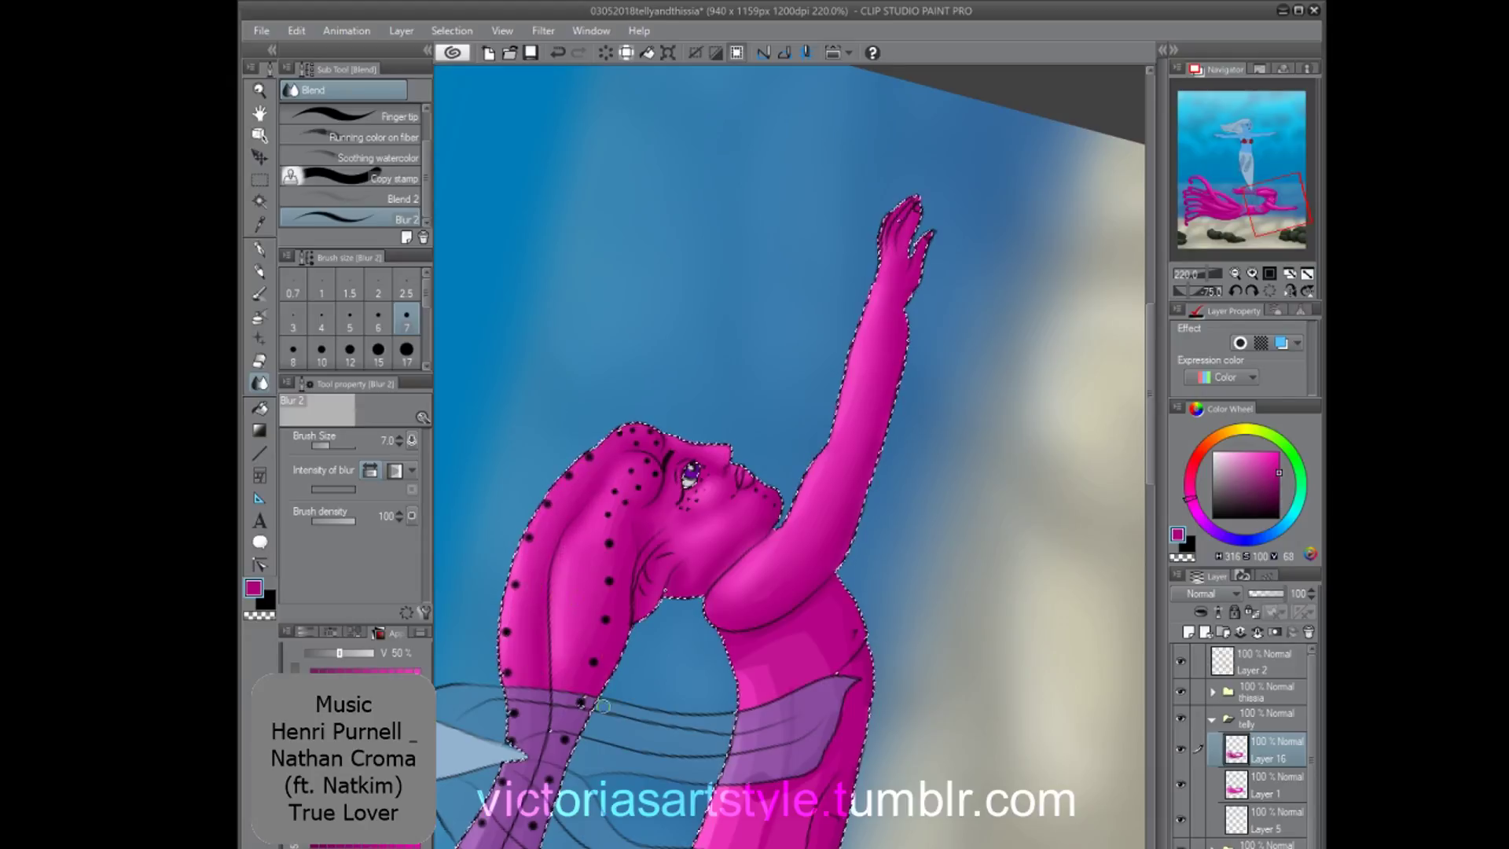
# Blur the shading on the pink mermaid's torso at size 8 and on her tail tentacles at size 10.
pyautogui.scroll(-6, 800, 527)
pyautogui.scroll(4, 756, 727)
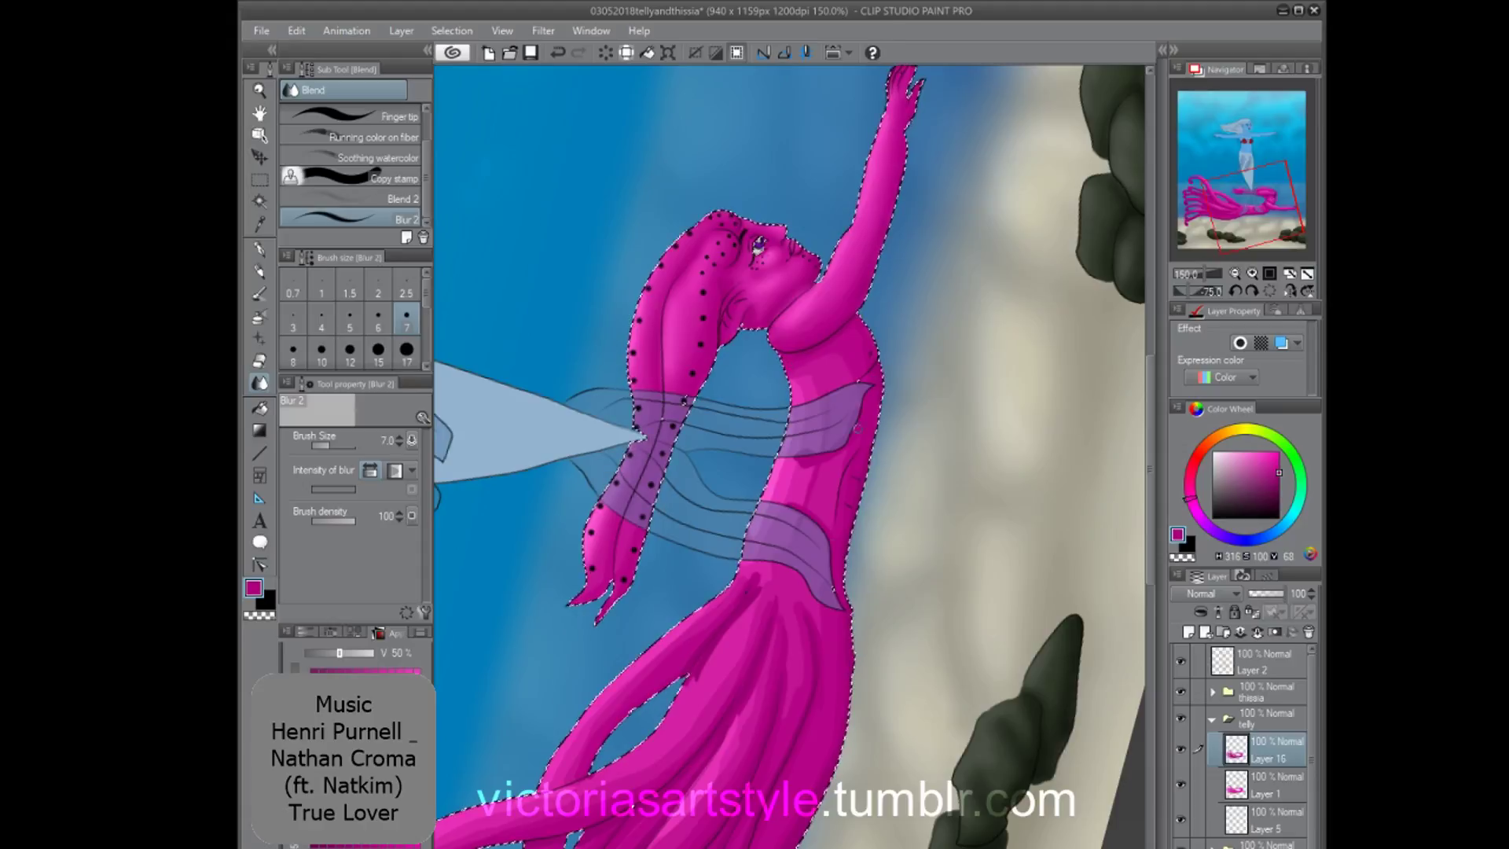
pyautogui.press(']')
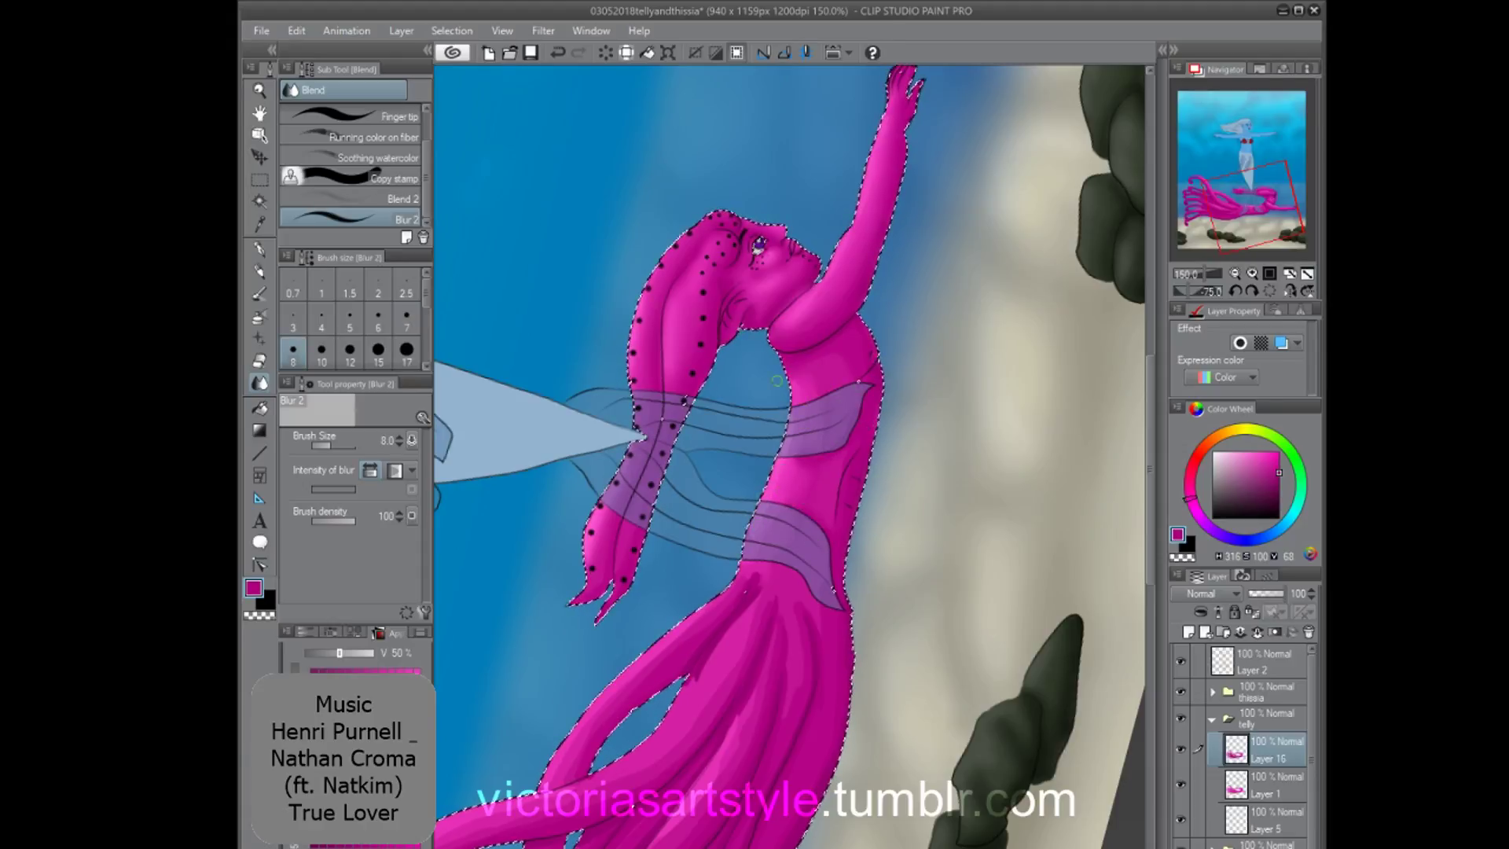
pyautogui.scroll(-2, 777, 381)
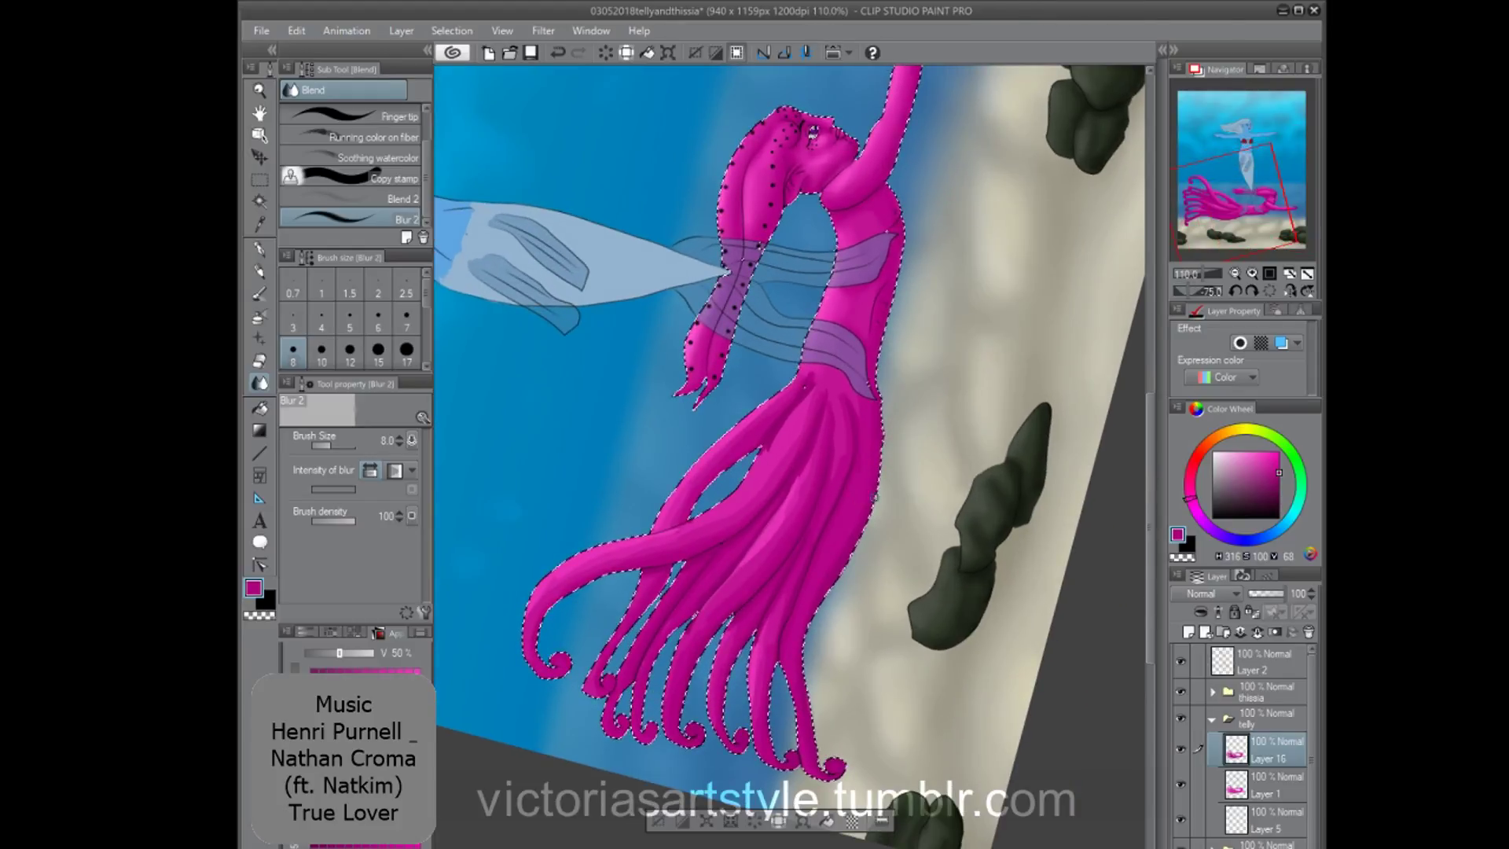
pyautogui.press(']')
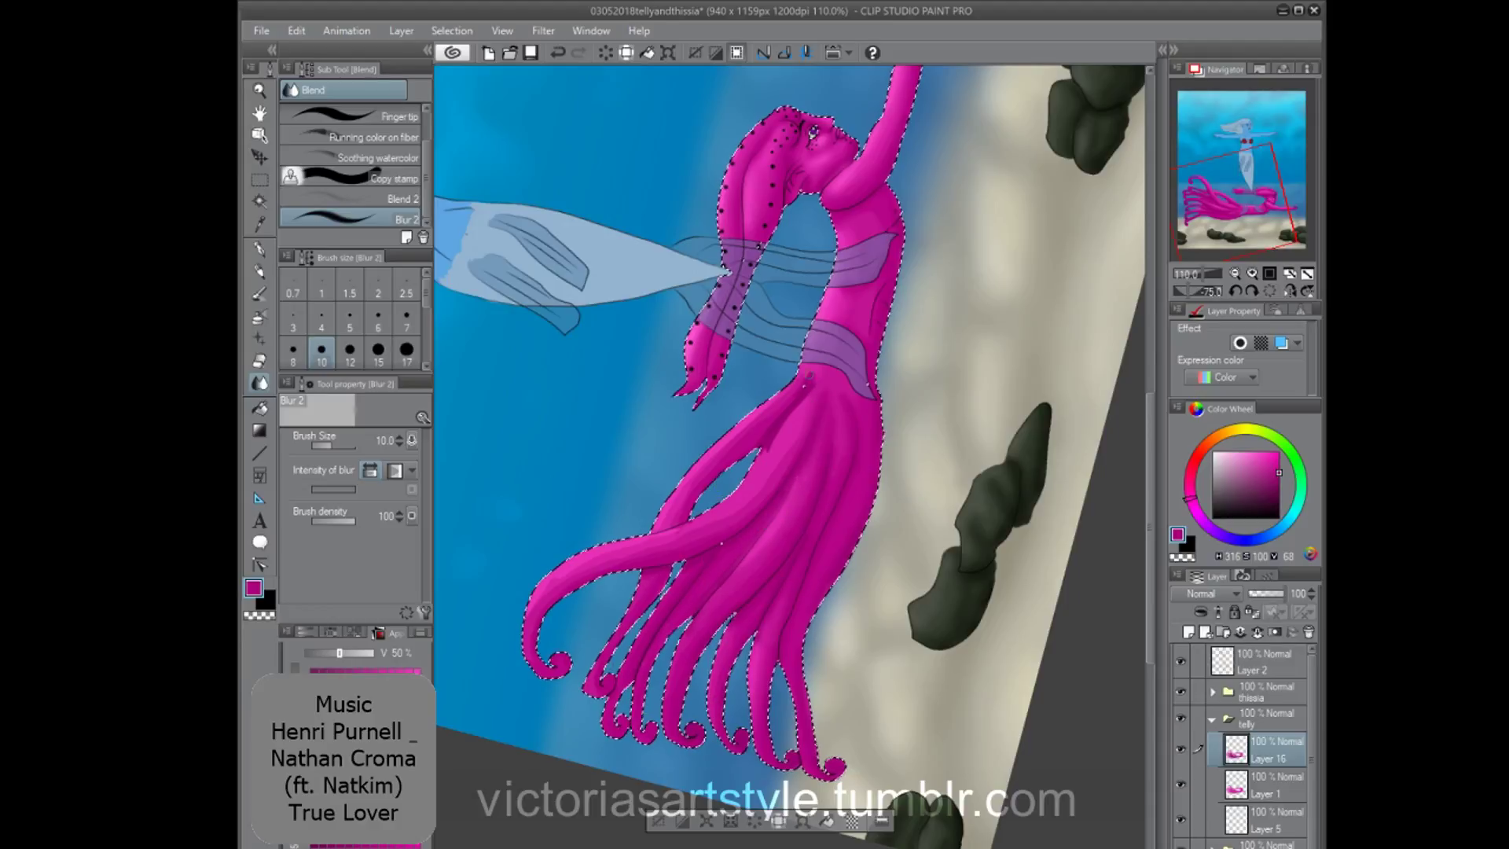
pyautogui.moveTo(763, 485); pyautogui.dragTo(750, 562)
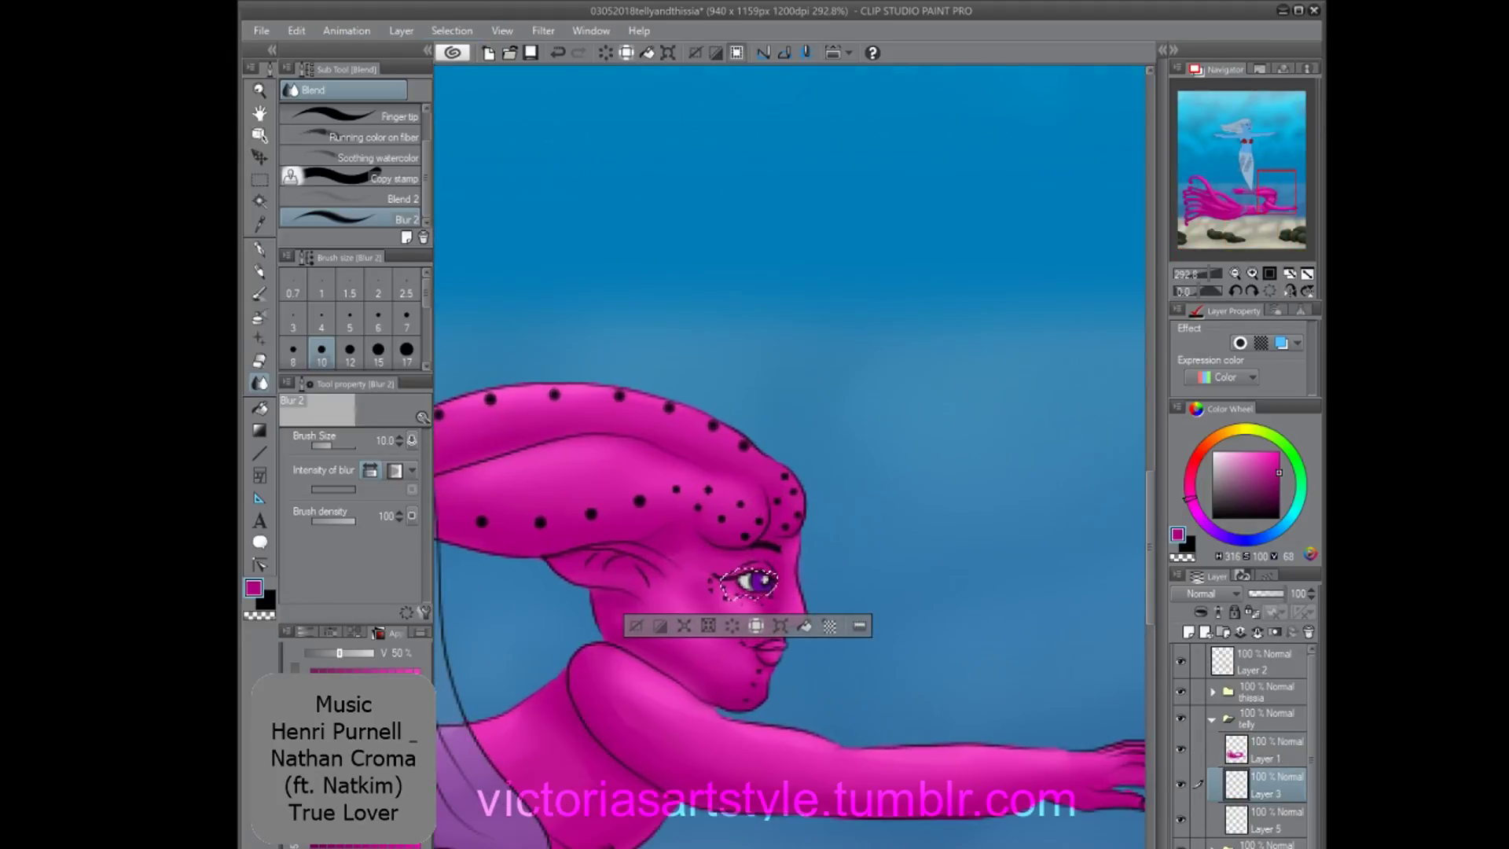
# Add lighter purple (saturation 71, value 86) to the pink mermaid's iris and soften it with Blur 2 at size 3.
pyautogui.keyDown('alt'); pyautogui.click(767, 574); pyautogui.keyUp('alt')
pyautogui.click(416, 672)
pyautogui.press('j')
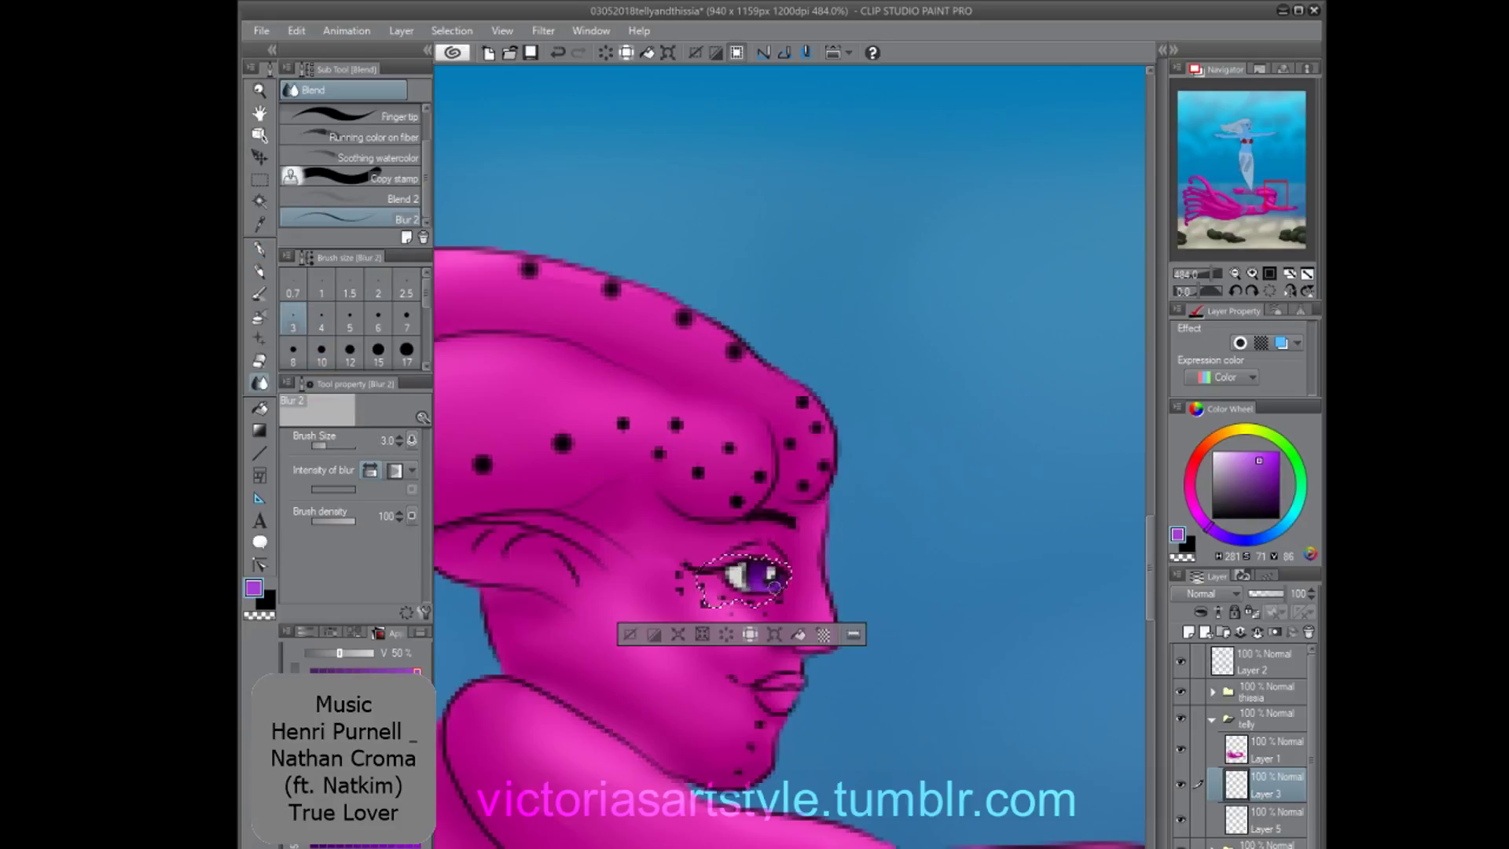
pyautogui.scroll(-2, 775, 586)
pyautogui.hotkey('ctrl', 'd')
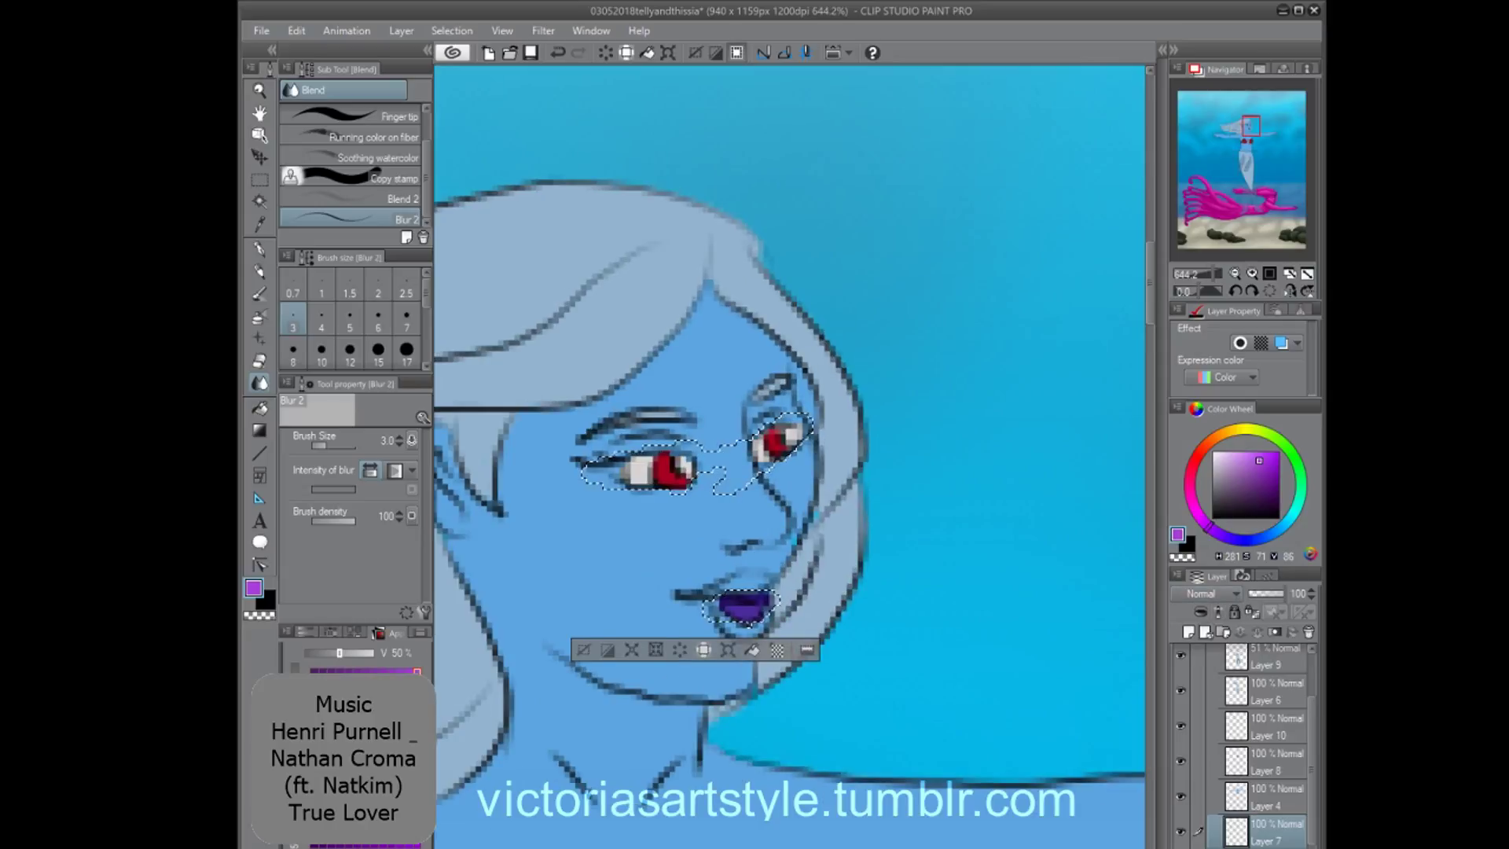
# Shade the blue mermaid's red irises with dark red (value 42) on a new layer, using the Turnip pen at size 3.
pyautogui.scroll(3, 618, 474)
pyautogui.hotkey('ctrl', 'shift', 'n')
pyautogui.press('p')
pyautogui.keyDown('alt'); pyautogui.click(682, 473); pyautogui.keyUp('alt')
pyautogui.click(415, 786)
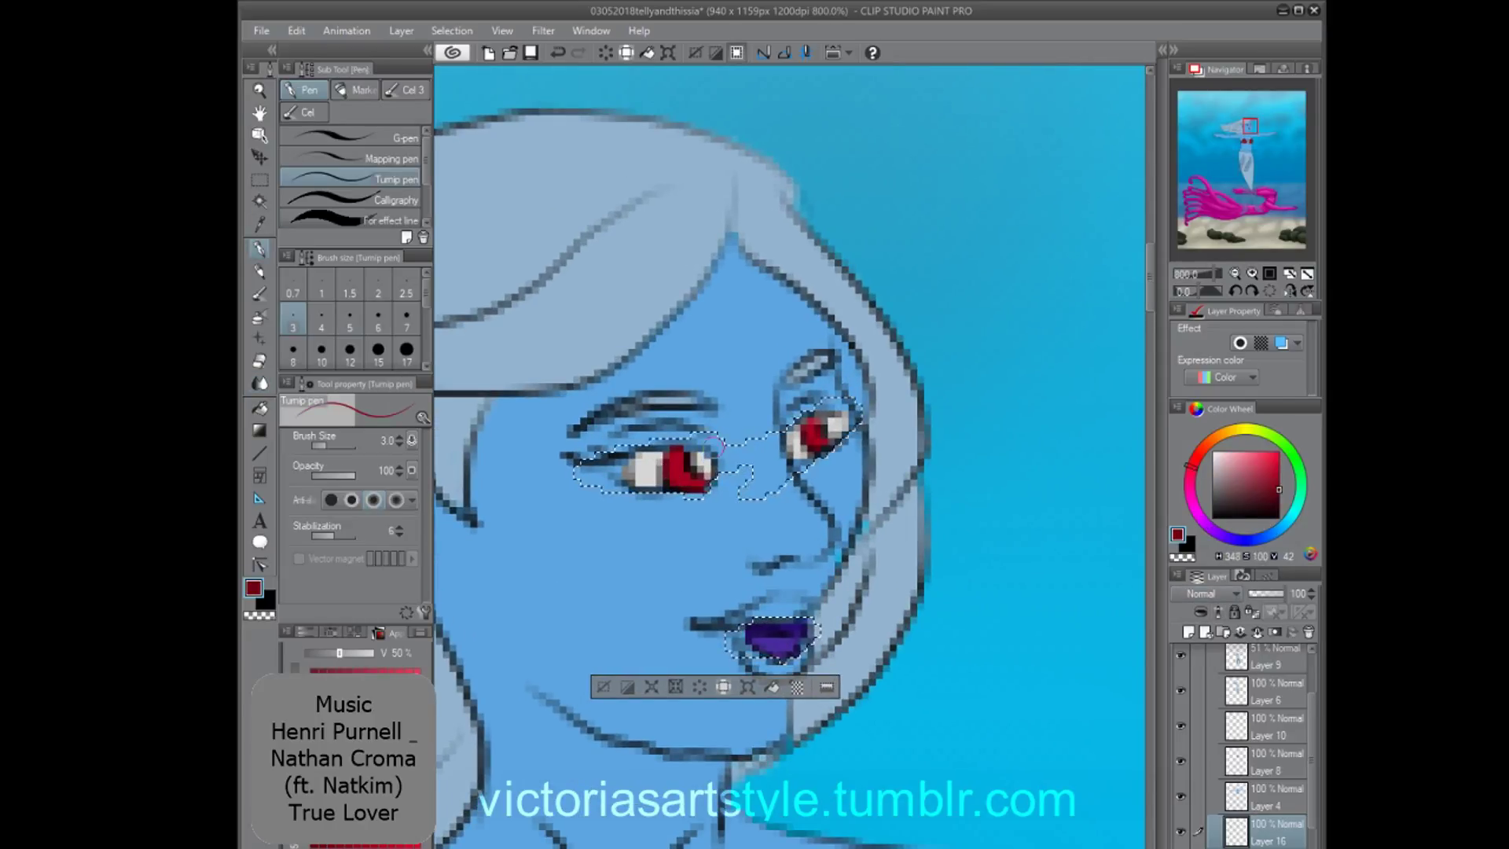
# Add brighter red to the blue mermaid's irises and light purple (saturation 57, value 81) to her lips, ready for blurring.
pyautogui.click(1260, 458)
pyautogui.keyDown('alt'); pyautogui.click(778, 646); pyautogui.keyUp('alt')
pyautogui.click(1249, 464)
pyautogui.moveTo(764, 643); pyautogui.dragTo(789, 646)
pyautogui.click(259, 383)
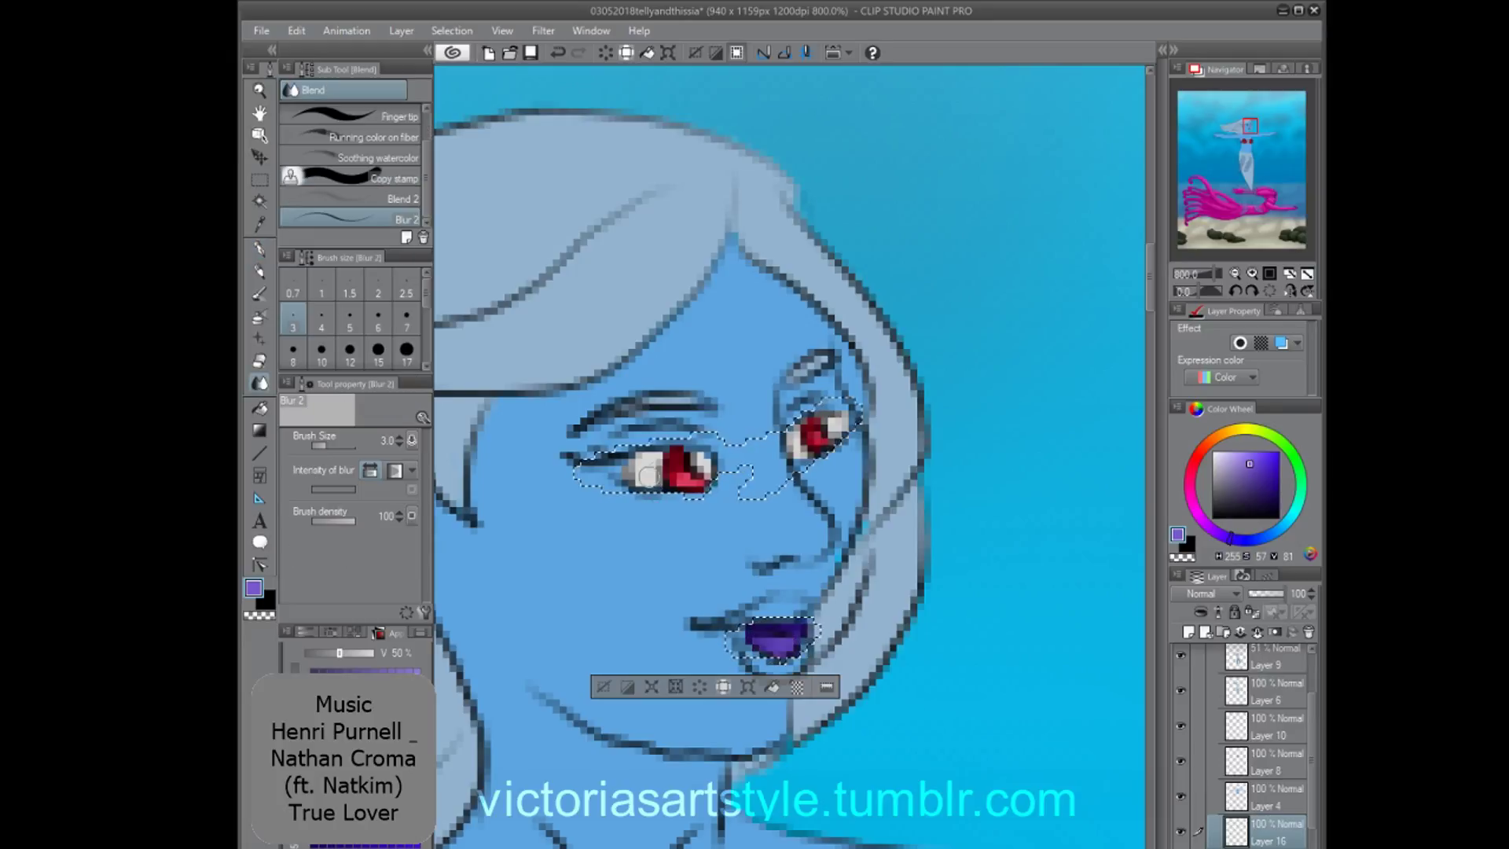
# On a new layer above Layer 4, paint dark blue (hue 207, saturation 83) shadows on the blue mermaid's face, neck and collarbones at size 5.
pyautogui.keyDown('alt'); pyautogui.click(606, 573); pyautogui.keyUp('alt')
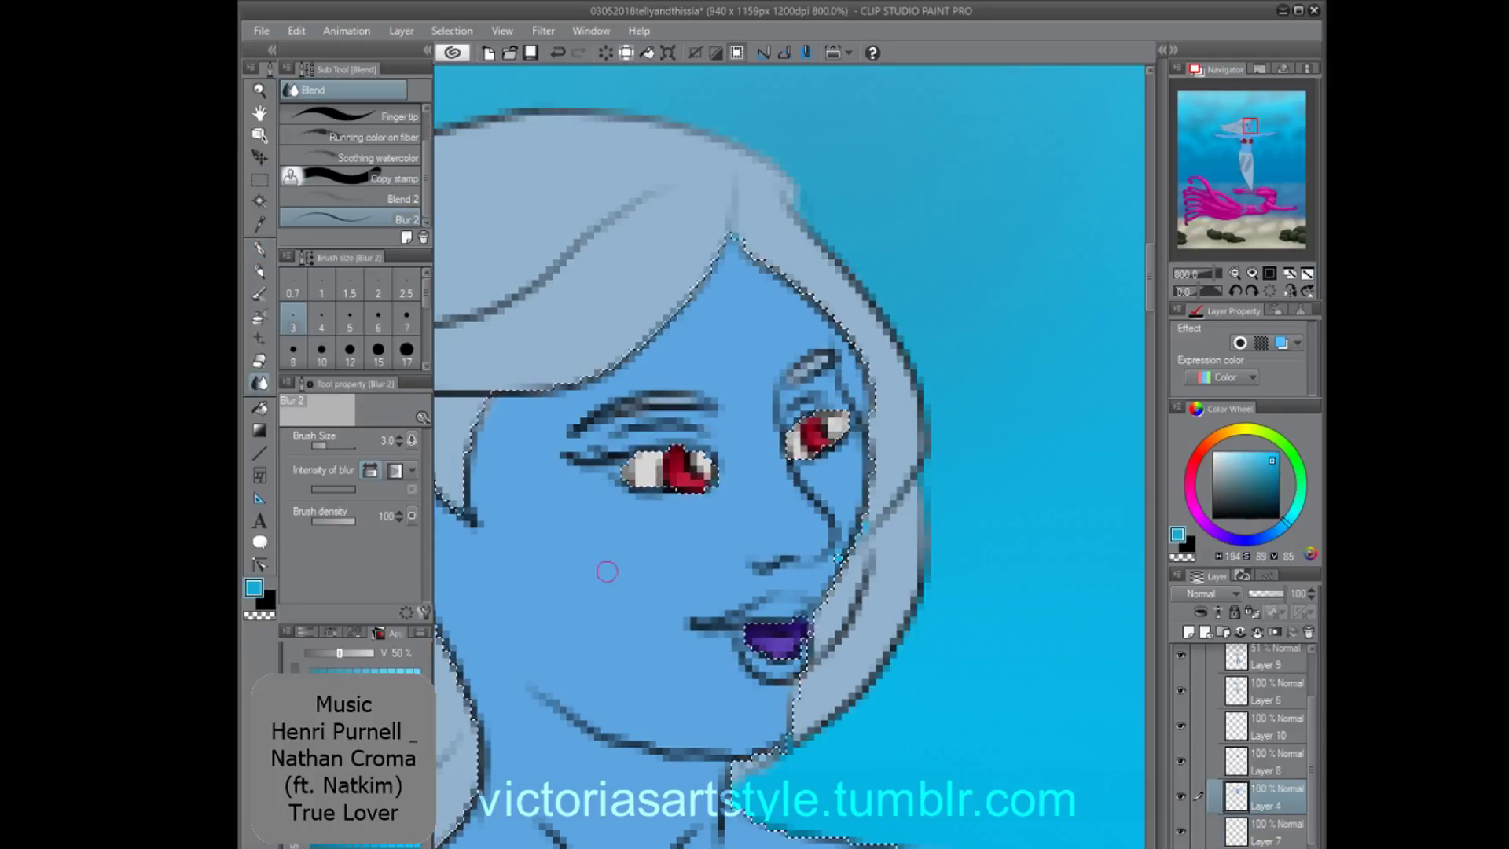
pyautogui.scroll(-4, 606, 573)
pyautogui.click(1188, 632)
pyautogui.scroll(3, 1020, 716)
pyautogui.click(1267, 472)
pyautogui.click(259, 249)
pyautogui.click(350, 318)
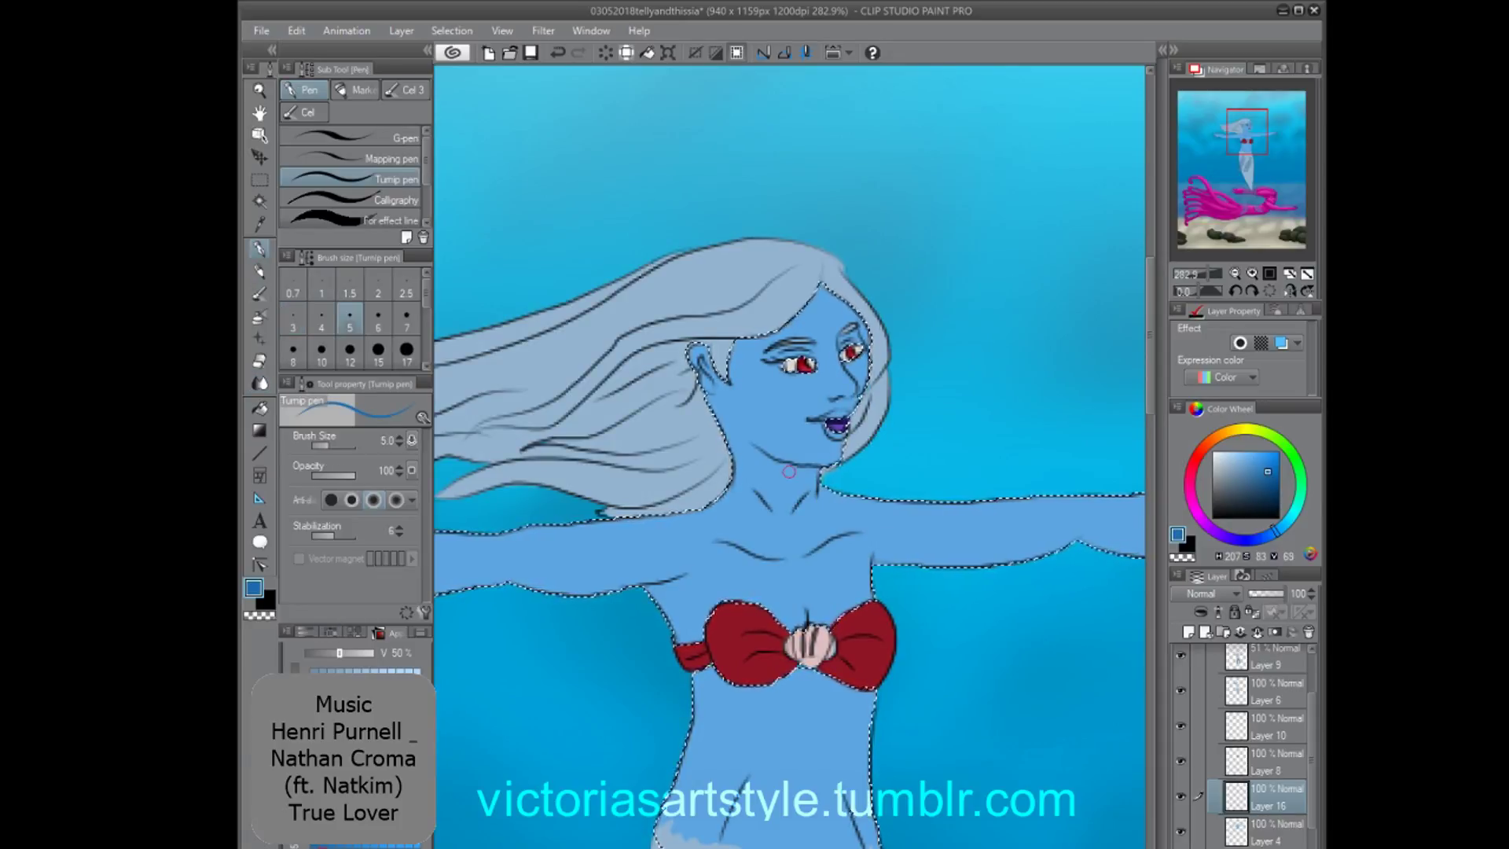
pyautogui.moveTo(754, 450)
pyautogui.mouseDown()
pyautogui.moveTo(817, 469)
pyautogui.moveTo(764, 511)
pyautogui.mouseUp()
pyautogui.moveTo(799, 495); pyautogui.dragTo(793, 507)
pyautogui.moveTo(745, 551); pyautogui.dragTo(793, 560)
# Paint dark blue shadows around the blue mermaid's red top and along the sides of her abdomen.
pyautogui.moveTo(806, 597); pyautogui.dragTo(807, 618)
pyautogui.moveTo(798, 670); pyautogui.dragTo(823, 673)
pyautogui.scroll(-2, 880, 510)
pyautogui.moveTo(776, 719); pyautogui.dragTo(749, 777)
pyautogui.moveTo(846, 722); pyautogui.dragTo(867, 787)
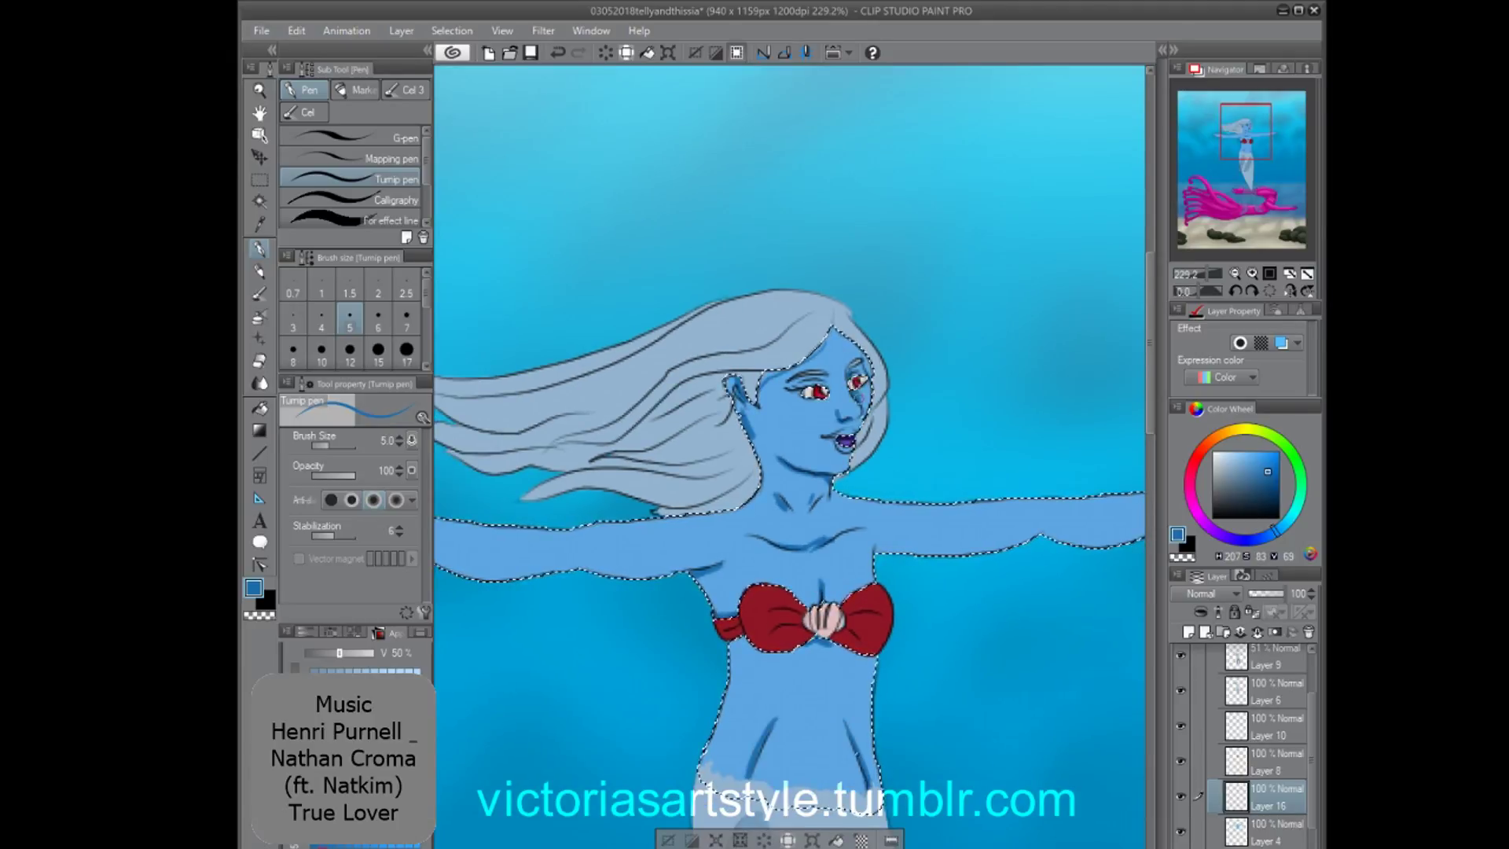
# Paint dark blue shadows along the undersides of the blue mermaid's outstretched arms.
pyautogui.scroll(-1, 819, 514)
pyautogui.press('-')
pyautogui.press('-')
pyautogui.press('-')
pyautogui.press('-')
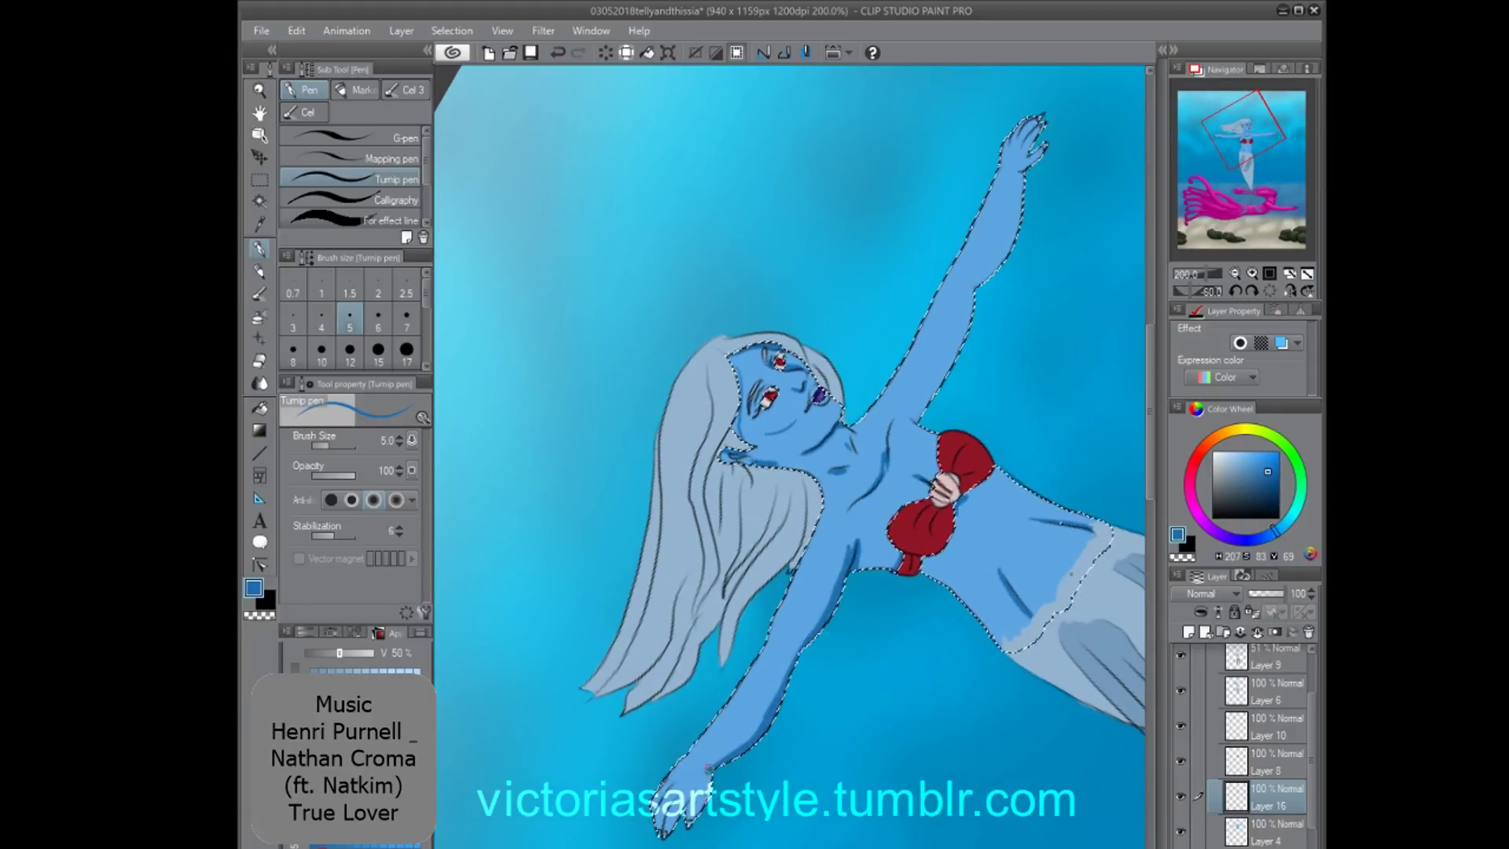
pyautogui.keyDown('space'); pyautogui.moveTo(864, 377); pyautogui.dragTo(814, 511); pyautogui.keyUp('space')
pyautogui.scroll(1, 790, 456)
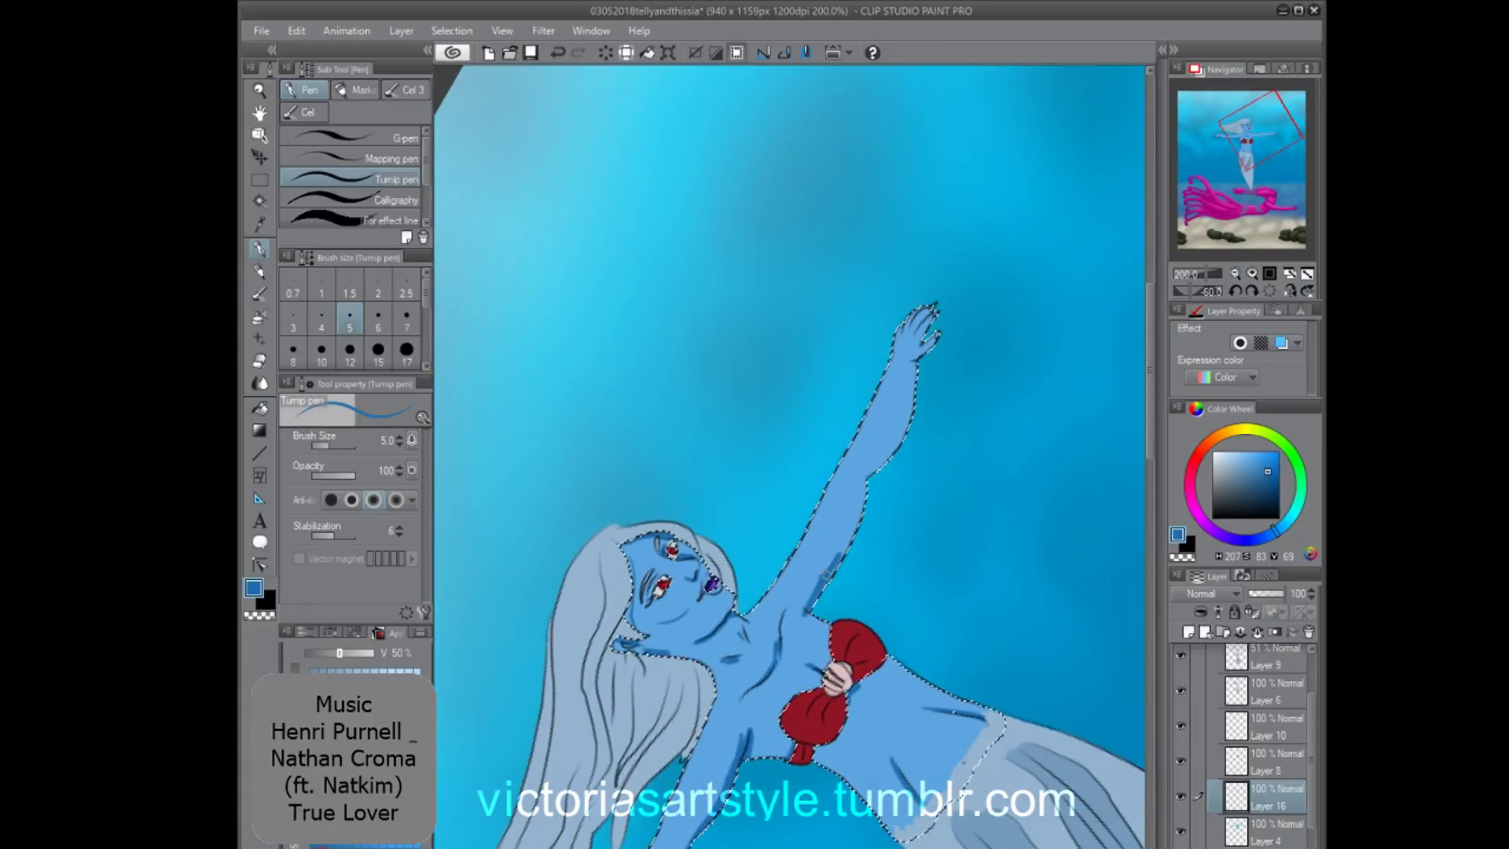
pyautogui.scroll(-2, 790, 456)
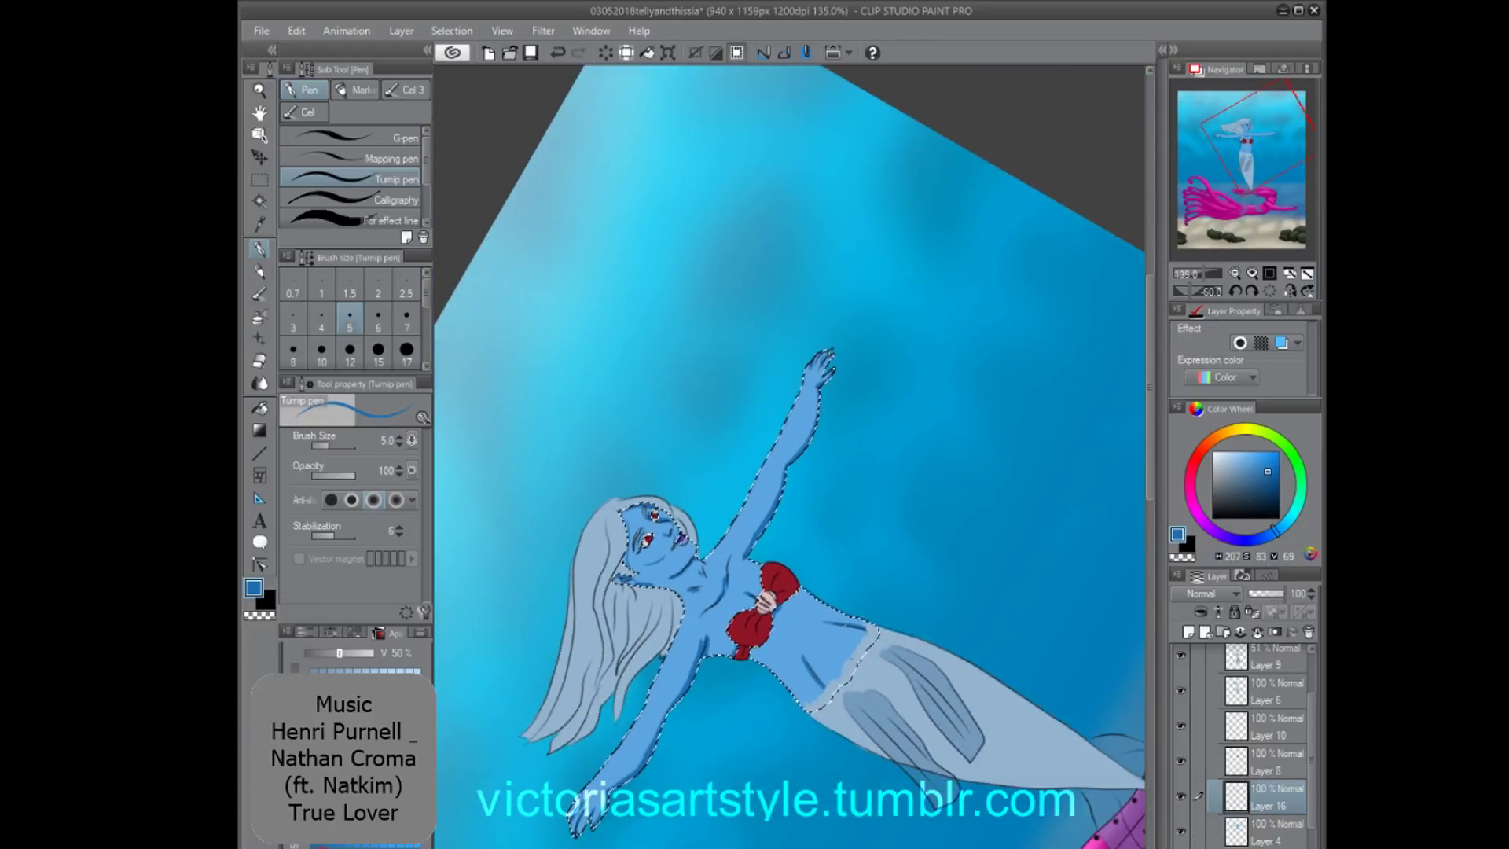
# On a new layer above Layer 4, paint medium blue (saturation 78, value 73) shadows on the blue mermaid's arms, torso and face.
pyautogui.click(1277, 832)
pyautogui.click(1188, 631)
pyautogui.click(1265, 469)
pyautogui.scroll(2, 789, 456)
pyautogui.scroll(1, 790, 456)
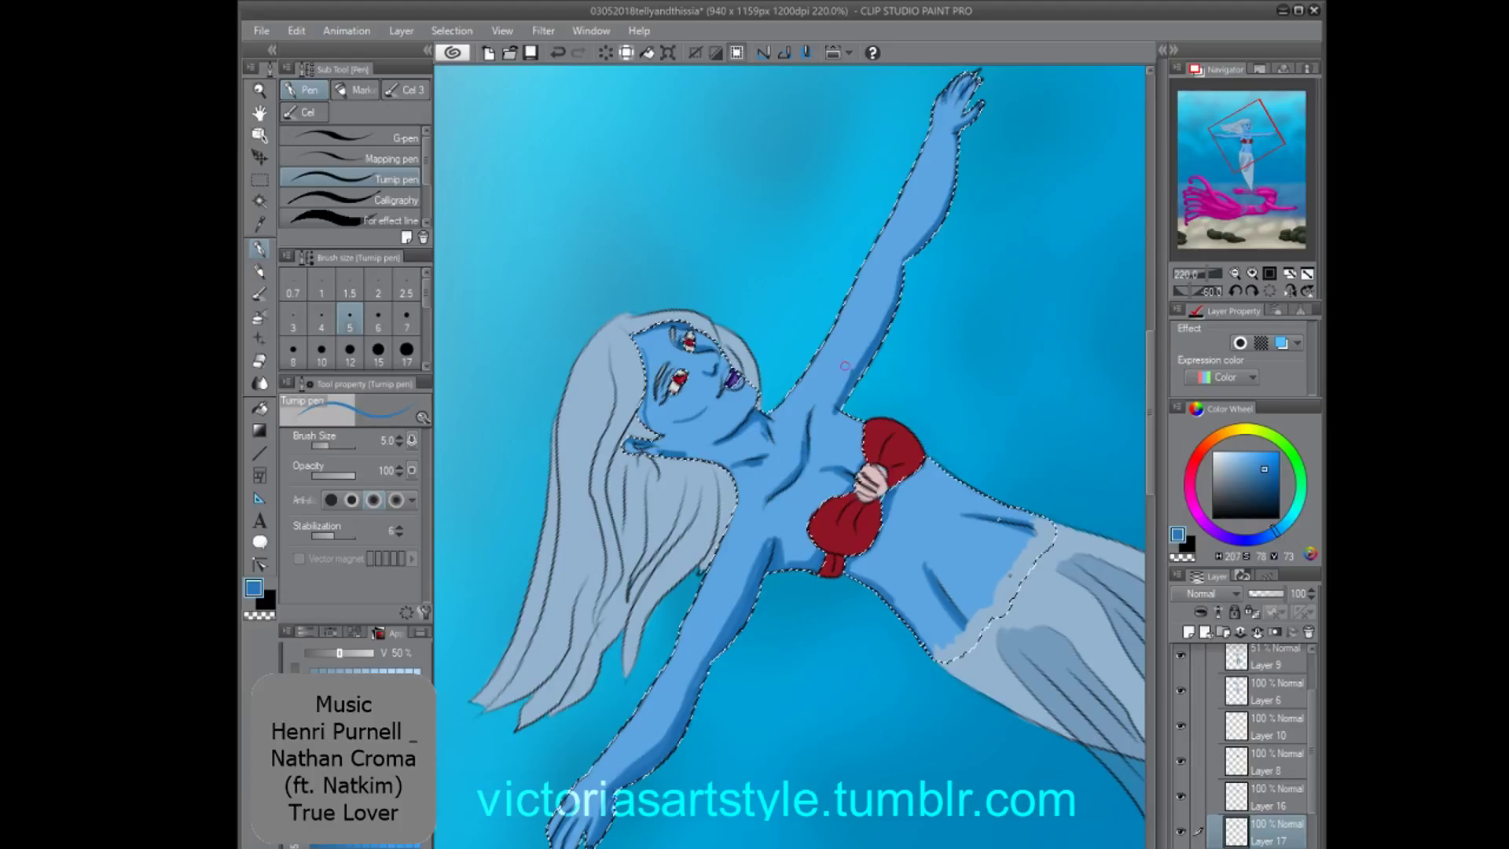
pyautogui.scroll(3, 733, 142)
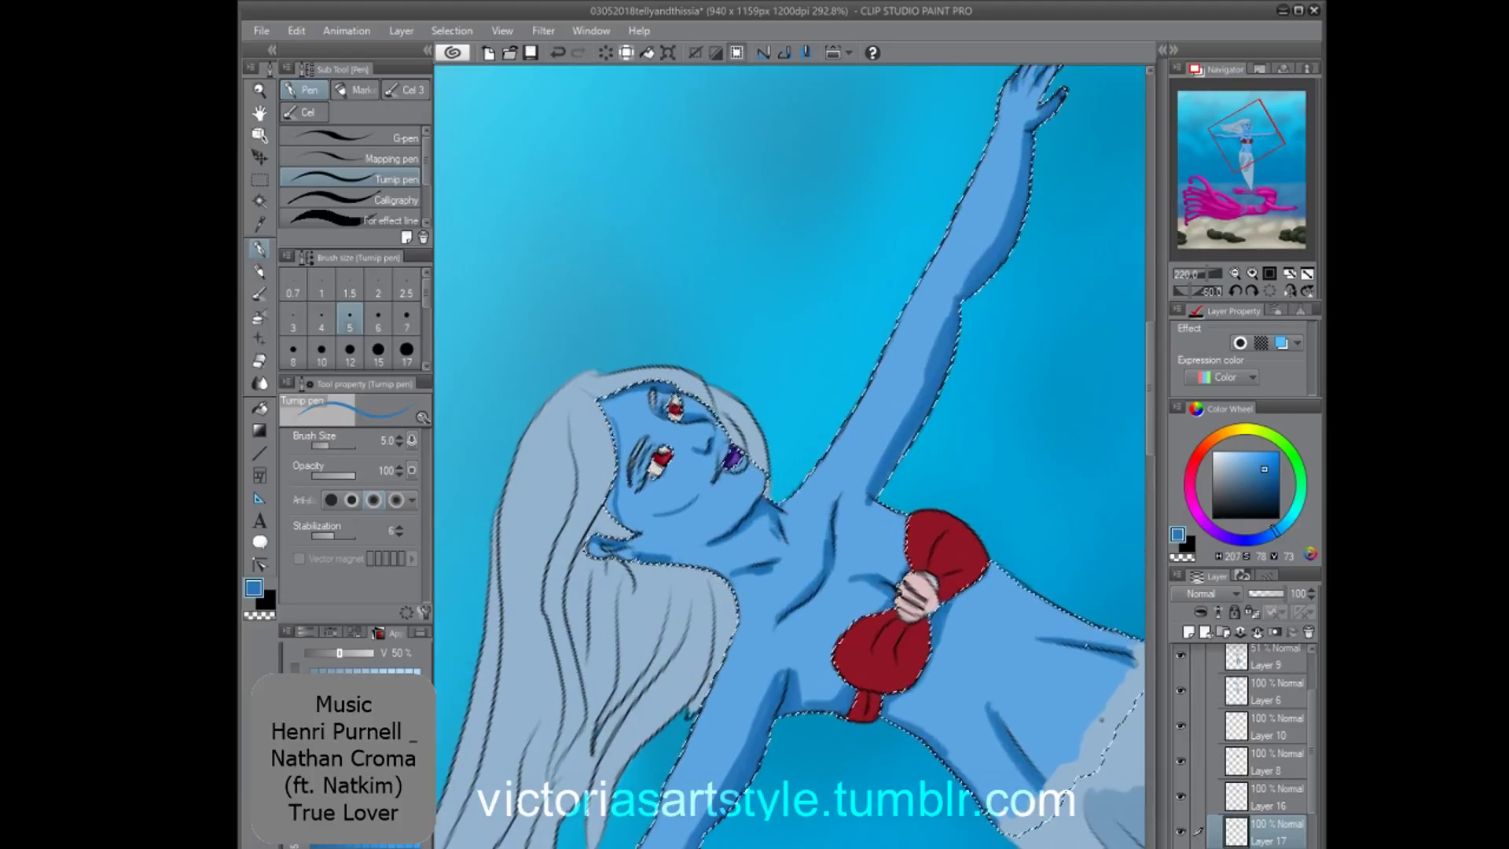
pyautogui.scroll(3, 669, 189)
pyautogui.moveTo(643, 496)
pyautogui.mouseDown()
pyautogui.moveTo(651, 562)
pyautogui.moveTo(626, 589)
pyautogui.mouseUp()
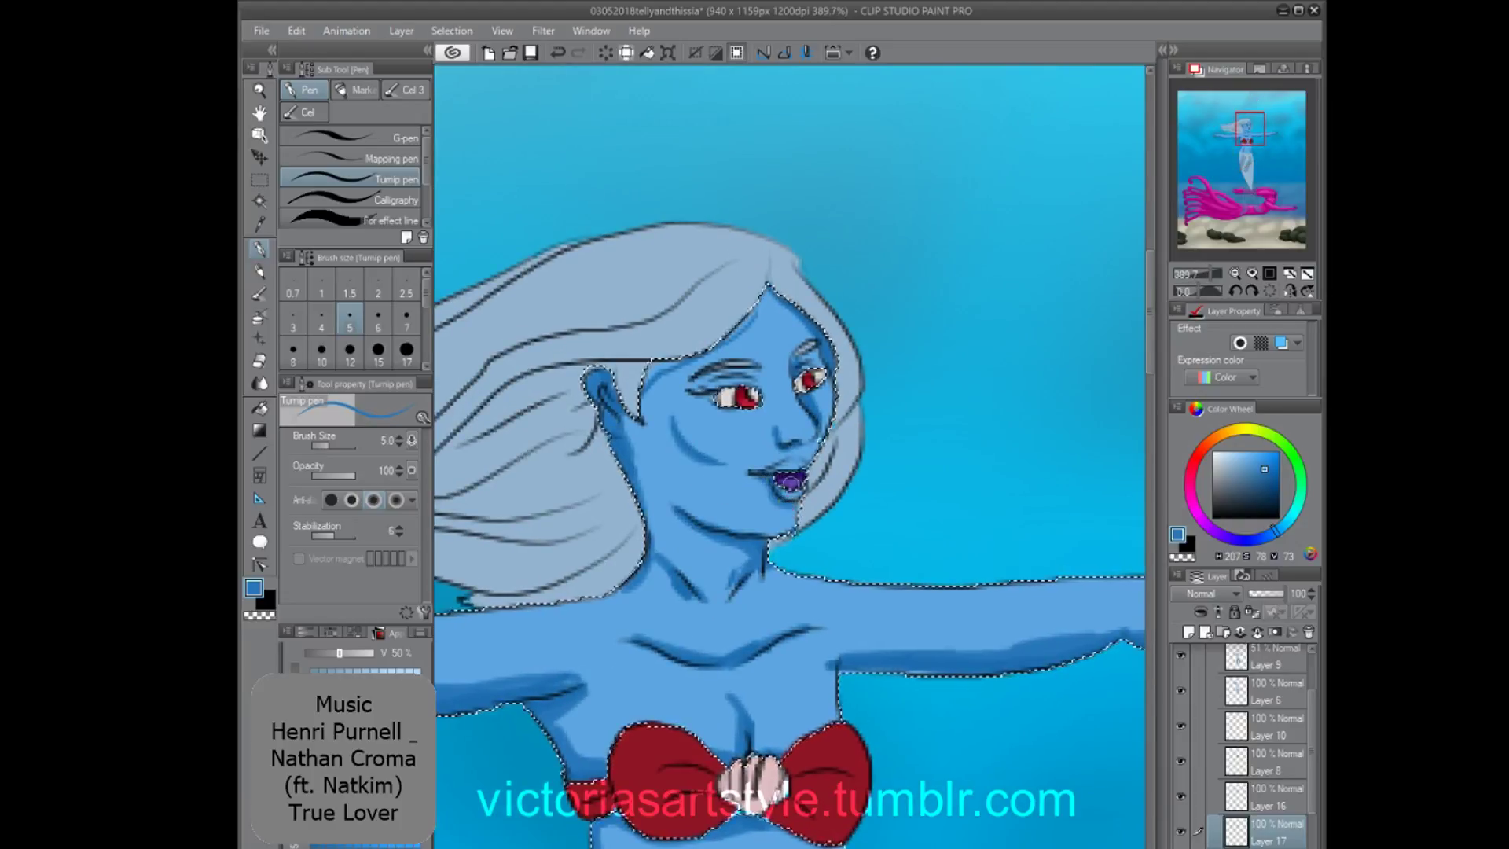
# Merge Layer 16 into Layer 17 and paint light blue highlights (saturation 51) on the blue mermaid's arms and chest.
pyautogui.scroll(-2, 636, 382)
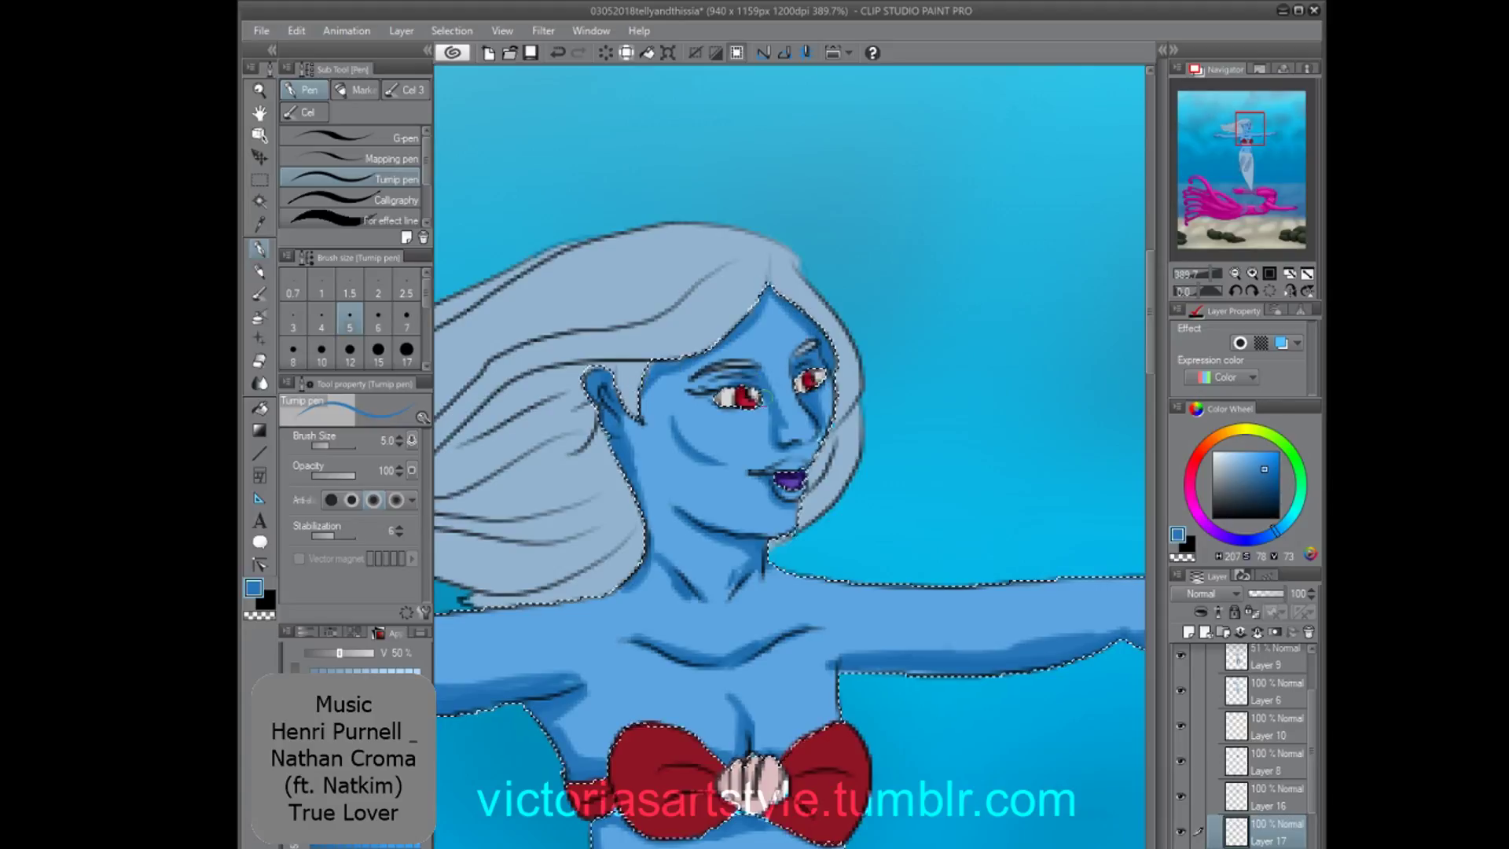
pyautogui.scroll(-2, 636, 382)
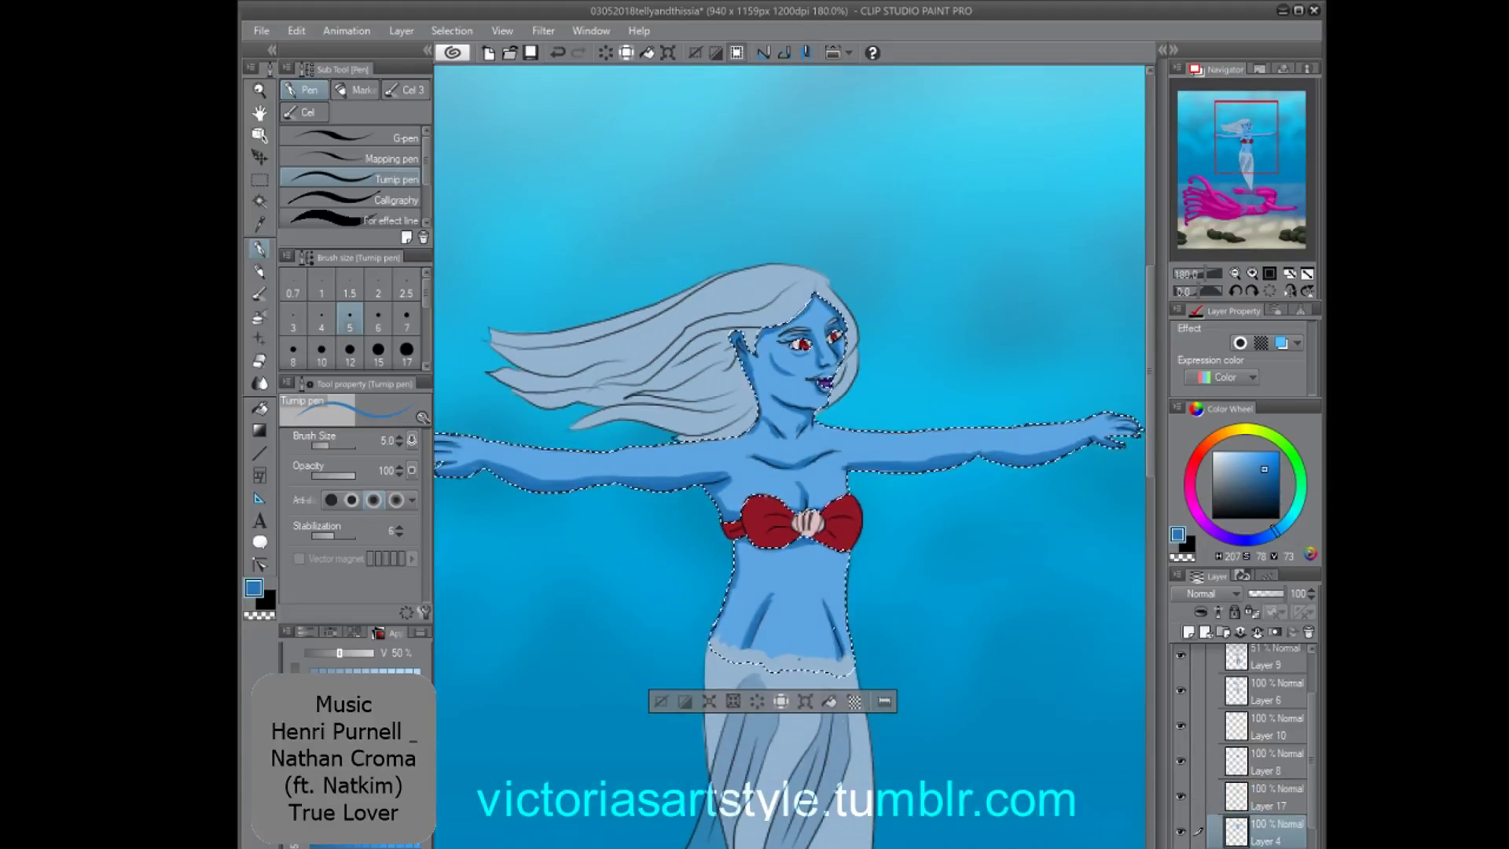
pyautogui.scroll(3, 851, 582)
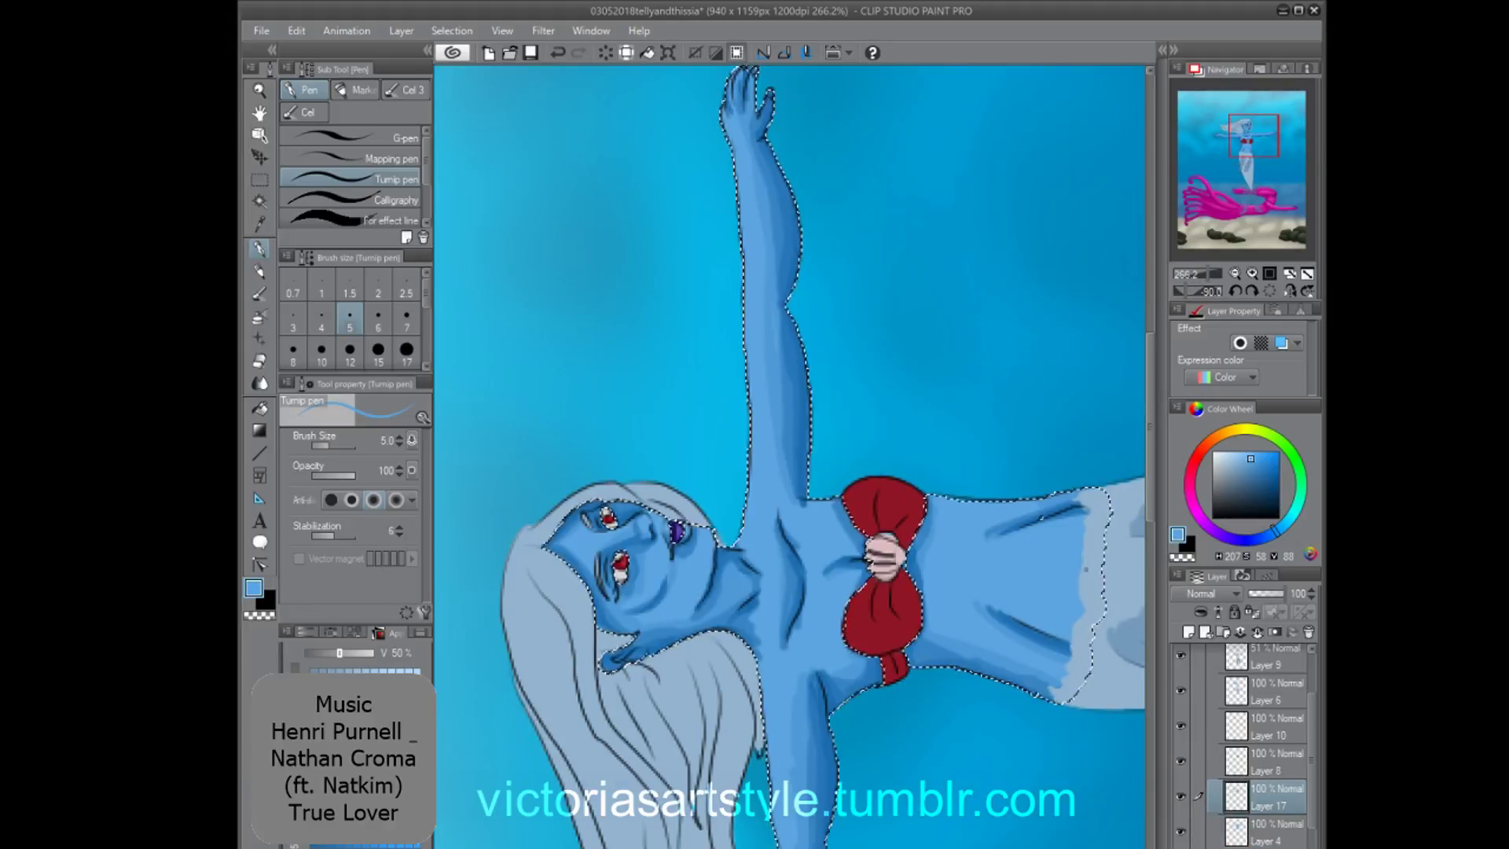
pyautogui.moveTo(737, 150); pyautogui.dragTo(757, 409)
pyautogui.moveTo(812, 524); pyautogui.dragTo(822, 662)
pyautogui.moveTo(1149, 426); pyautogui.dragTo(1149, 508)
pyautogui.moveTo(771, 206); pyautogui.dragTo(777, 497)
pyautogui.moveTo(783, 567); pyautogui.dragTo(763, 779)
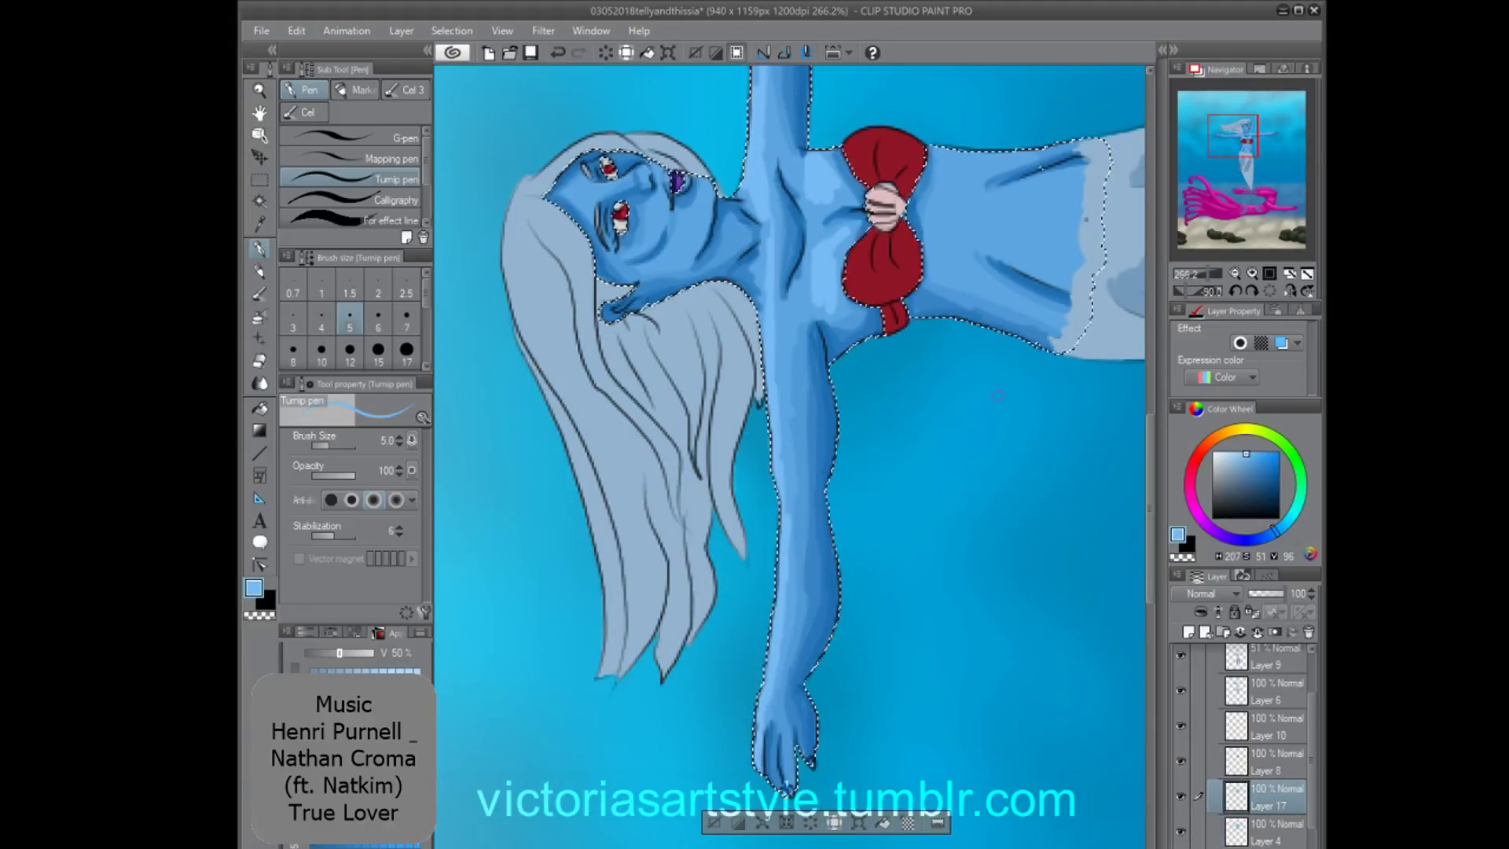
# Paint light blue highlights across the blue mermaid's abdomen with the Turnip pen at size 7.
pyautogui.moveTo(943, 598); pyautogui.dragTo(995, 418)
pyautogui.scroll(-2, 786, 629)
pyautogui.click(1269, 291)
pyautogui.moveTo(1053, 471); pyautogui.dragTo(711, 315)
pyautogui.click(406, 317)
pyautogui.moveTo(707, 470)
pyautogui.mouseDown()
pyautogui.moveTo(717, 562)
pyautogui.moveTo(743, 513)
pyautogui.mouseUp()
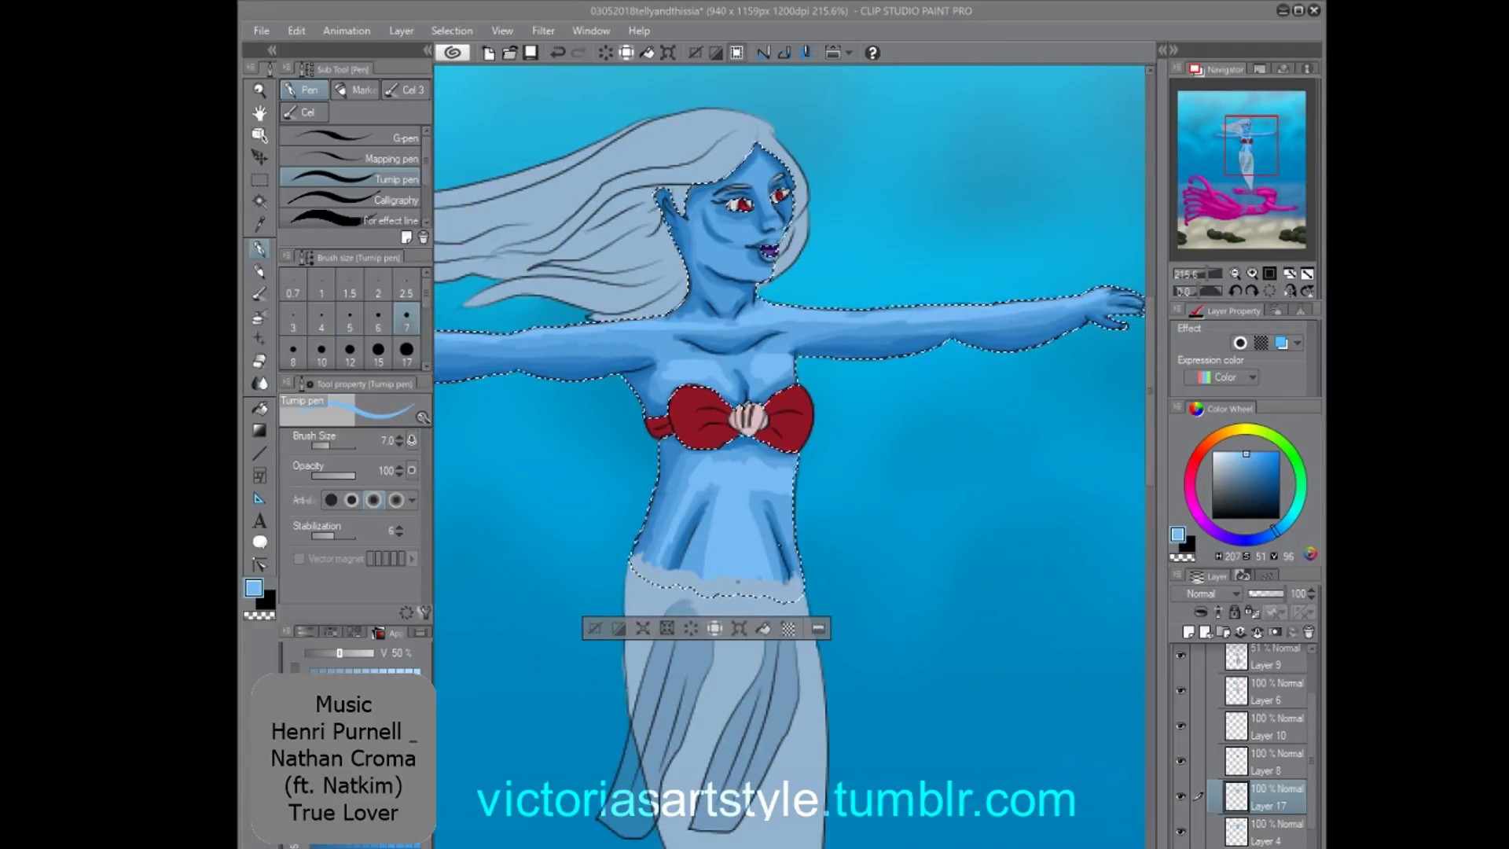
# Add light blue highlights to the blue mermaid's face.
pyautogui.moveTo(762, 252)
pyautogui.mouseDown()
pyautogui.moveTo(799, 299)
pyautogui.moveTo(773, 283)
pyautogui.moveTo(797, 326)
pyautogui.mouseUp()
pyautogui.moveTo(788, 209); pyautogui.dragTo(761, 238)
pyautogui.scroll(-2, 786, 356)
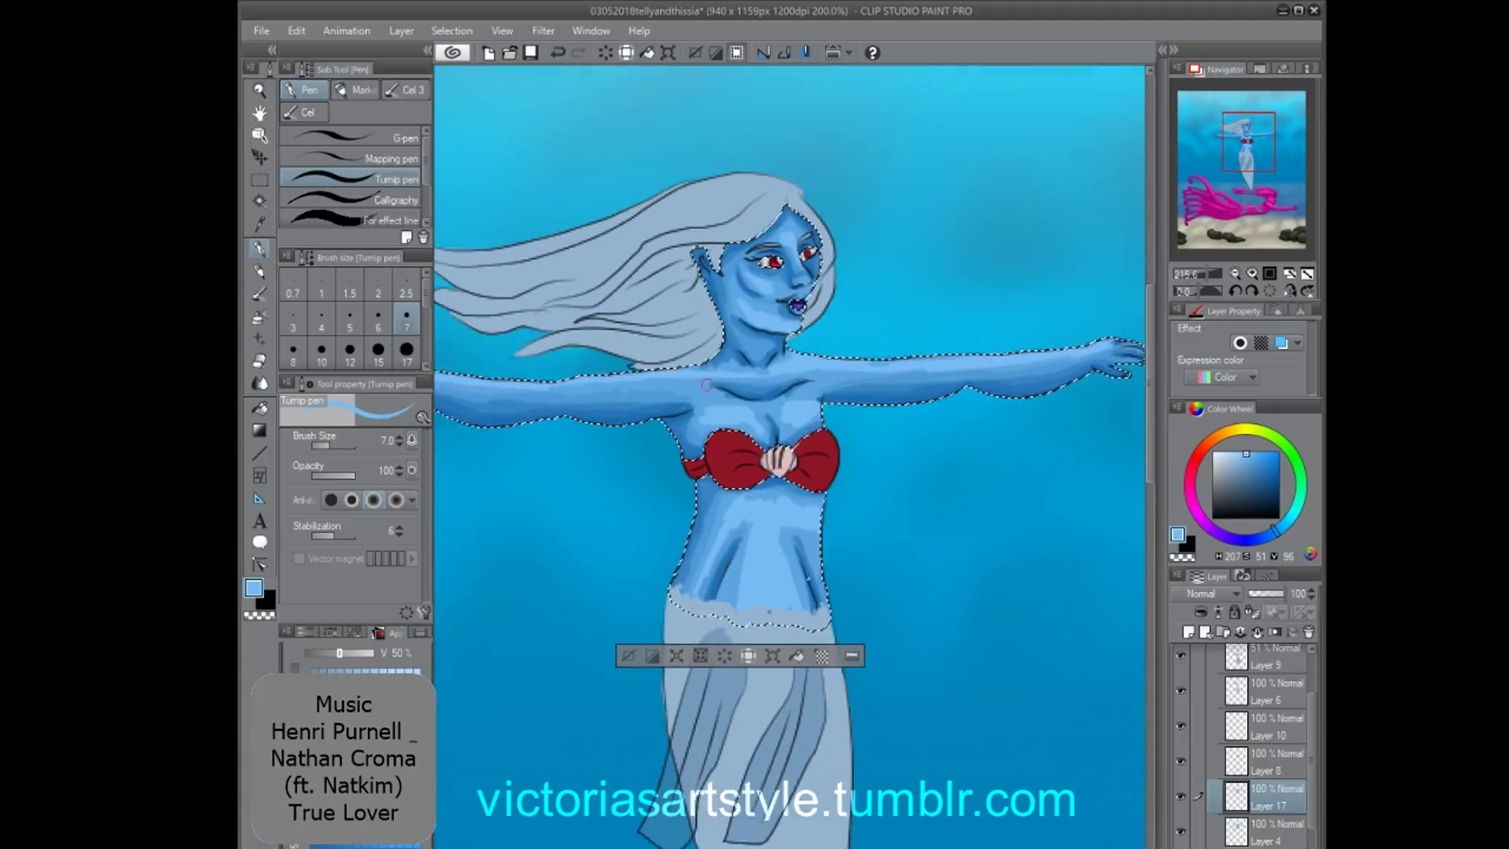
pyautogui.scroll(1, 724, 413)
# Soften the shading on the blue mermaid's abdomen with the Blur 2 tool at size 7.
pyautogui.click(259, 383)
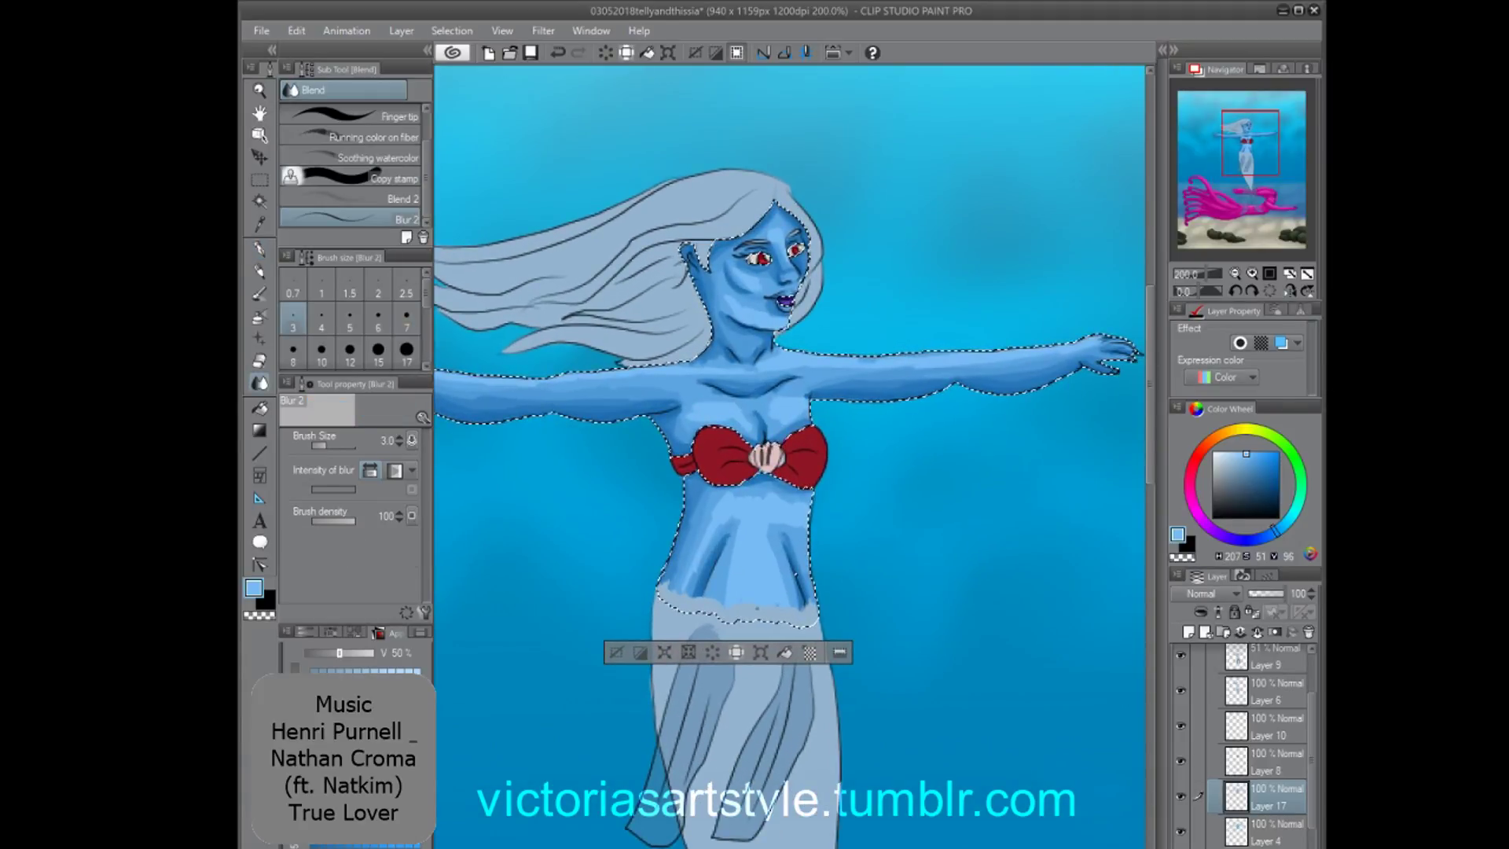
pyautogui.scroll(6, 700, 503)
pyautogui.moveTo(675, 624)
pyautogui.mouseDown()
pyautogui.moveTo(751, 561)
pyautogui.moveTo(715, 580)
pyautogui.moveTo(733, 484)
pyautogui.moveTo(714, 518)
pyautogui.moveTo(708, 495)
pyautogui.moveTo(757, 479)
pyautogui.moveTo(838, 493)
pyautogui.mouseUp()
pyautogui.click(407, 318)
pyautogui.moveTo(752, 528); pyautogui.dragTo(738, 628)
pyautogui.moveTo(828, 638)
pyautogui.mouseDown()
pyautogui.moveTo(819, 544)
pyautogui.moveTo(852, 655)
pyautogui.mouseUp()
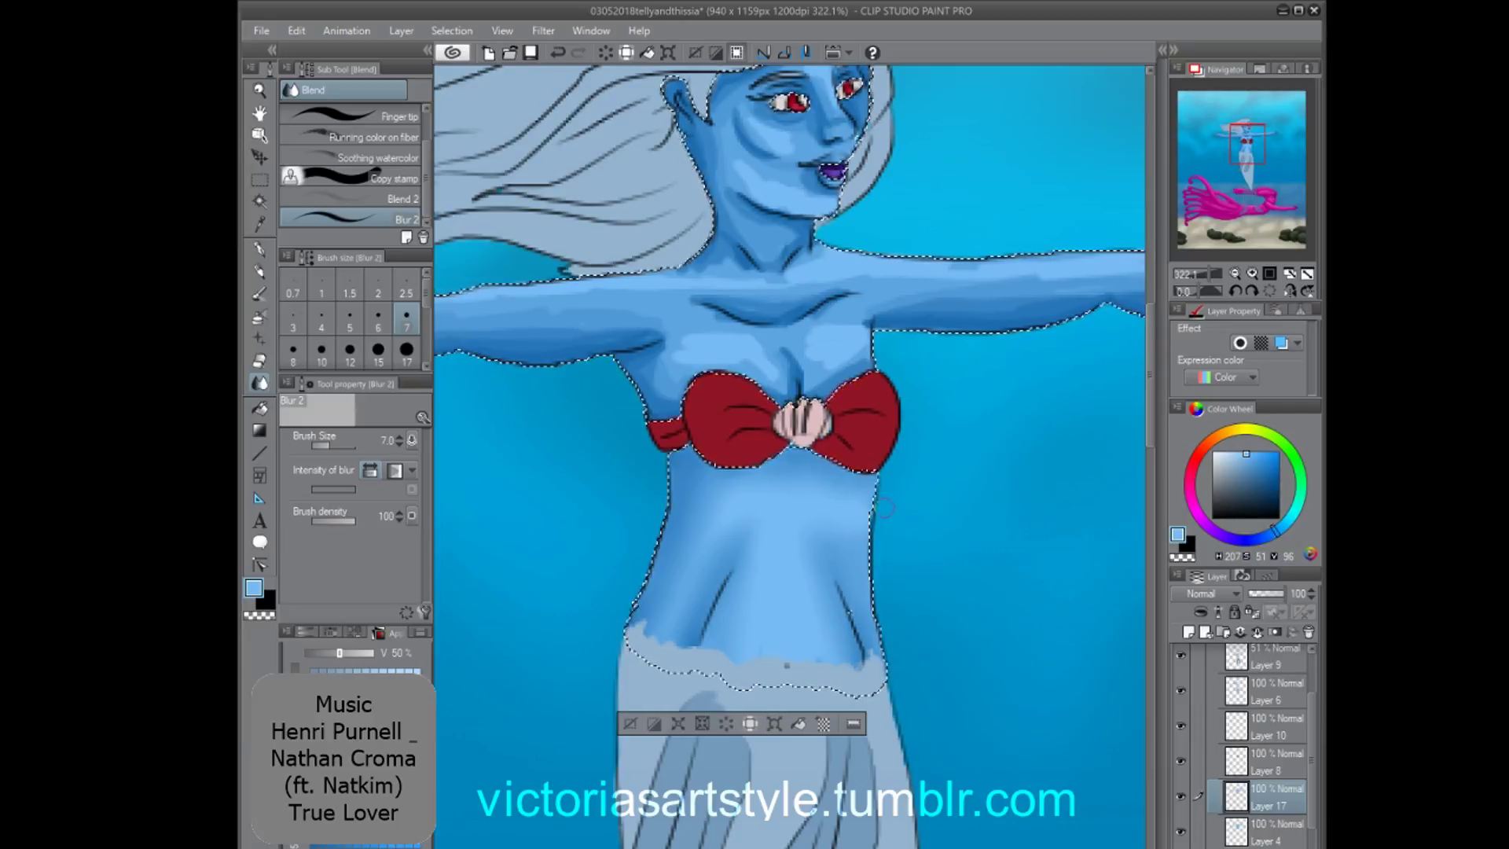
# Blur the shading on the blue mermaid's chest above the red top, using sizes 5 and 7.
pyautogui.scroll(4, 814, 477)
pyautogui.click(350, 318)
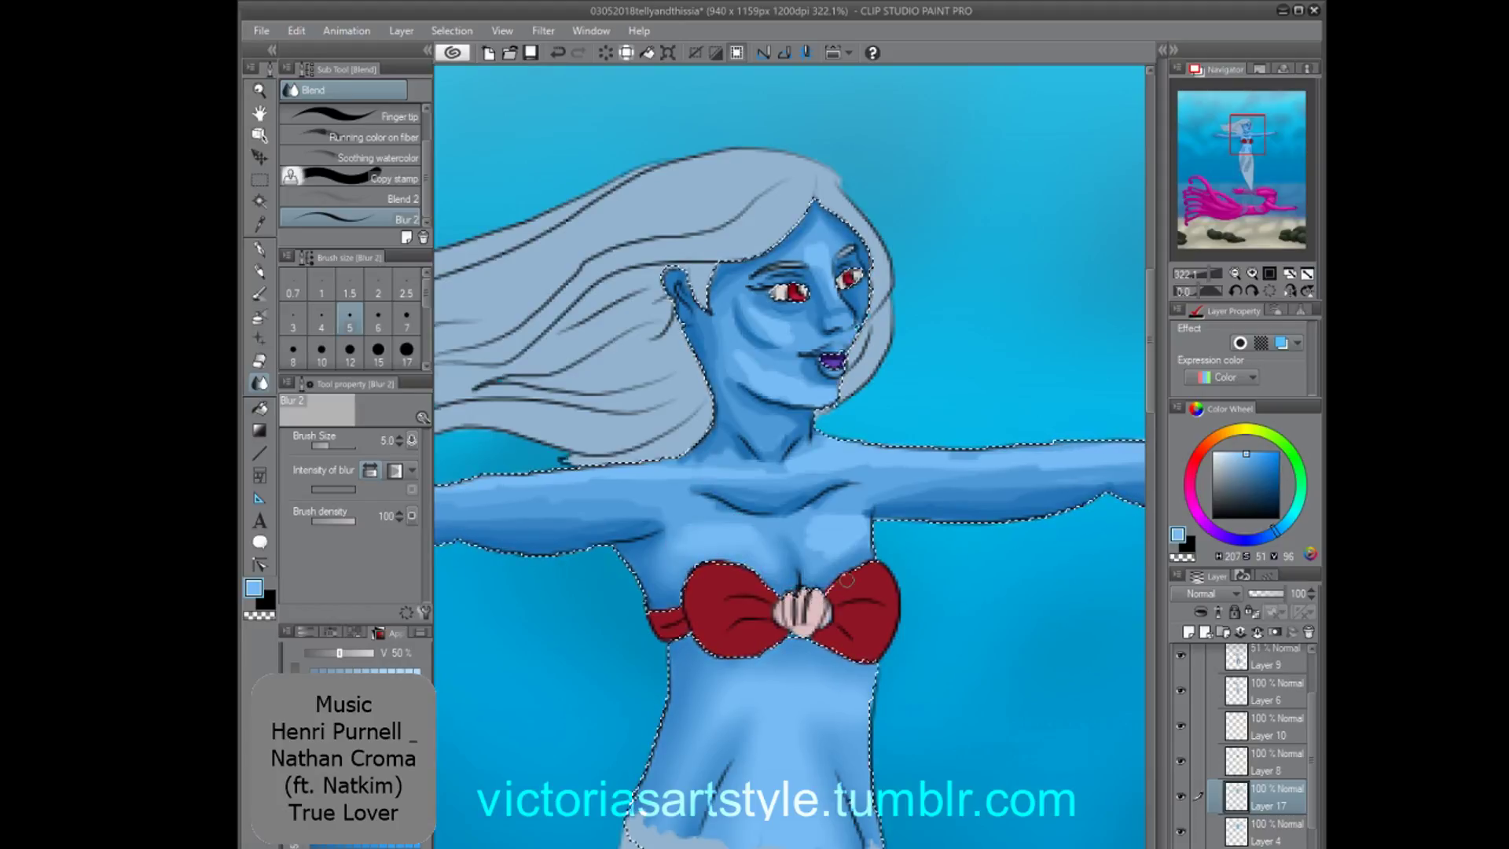
pyautogui.press(']')
pyautogui.press(']')
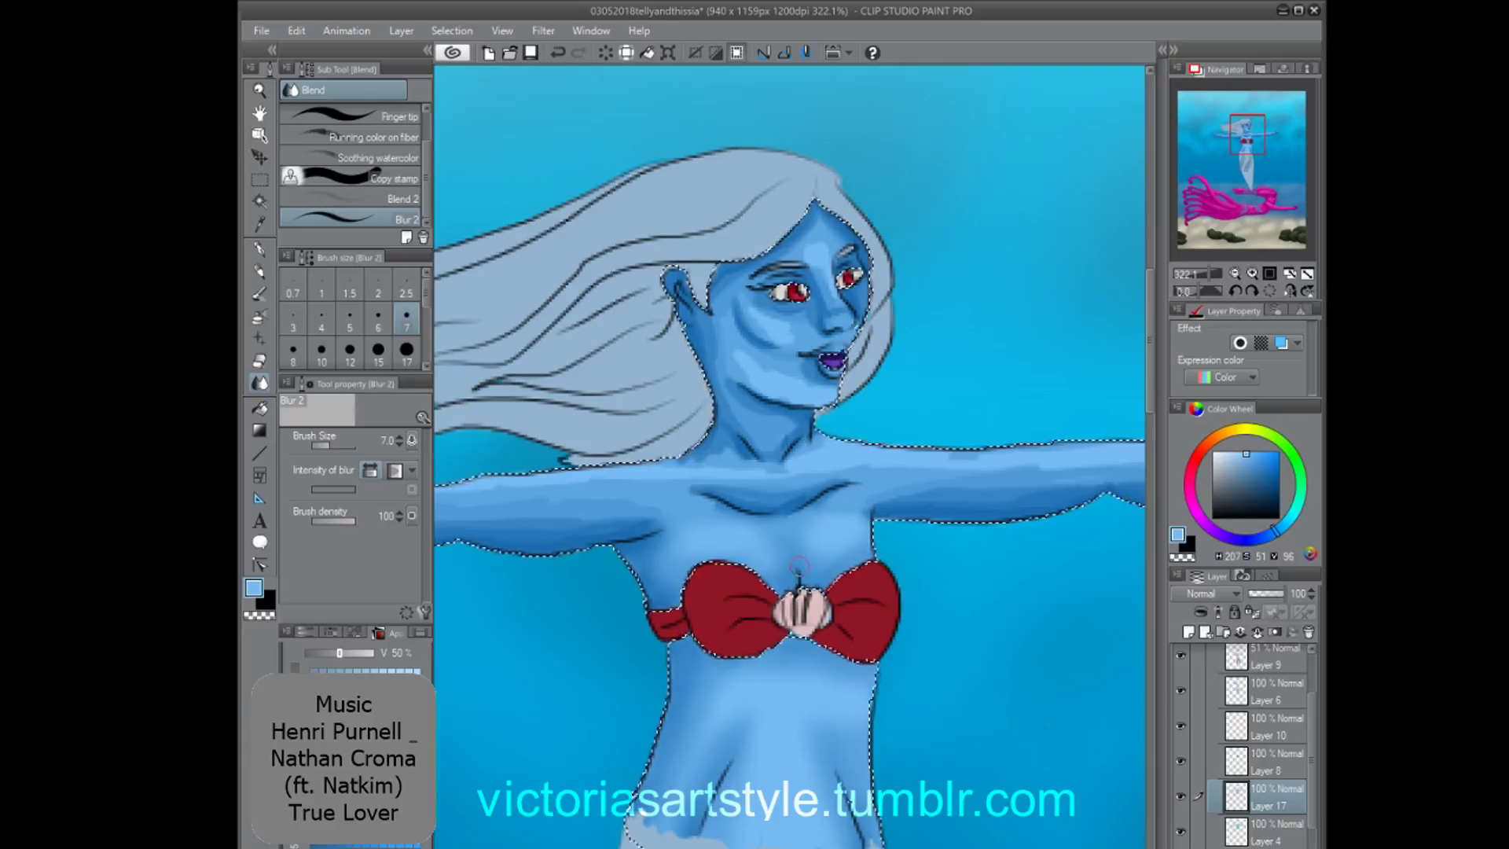
# Soften the shading along the blue mermaid's raised arm in the rotated view with the Blur 2 tool at sizes 7 and 6.
pyautogui.scroll(-4, 779, 424)
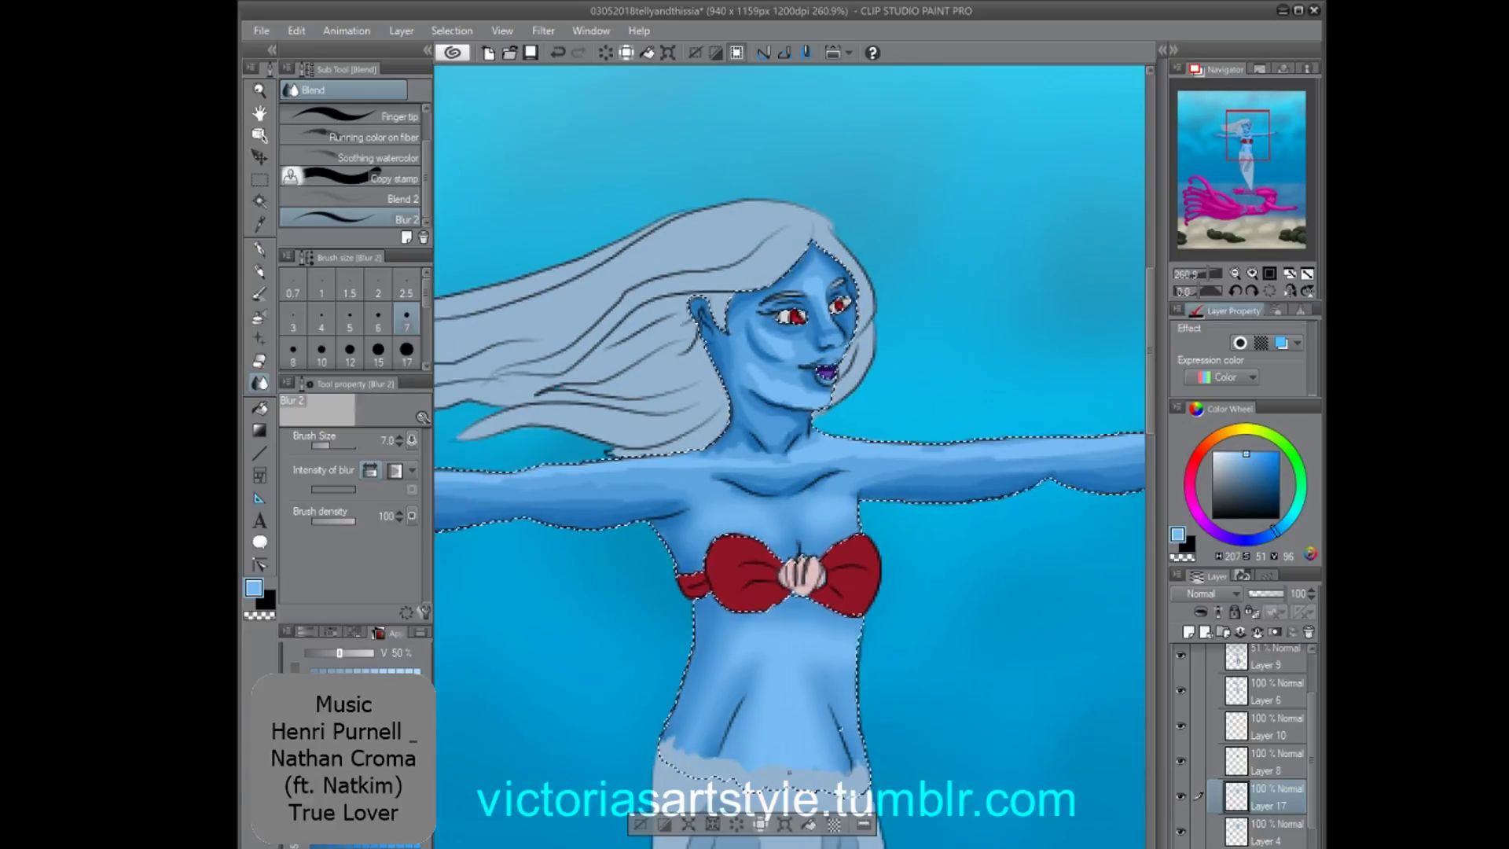
pyautogui.press('-')
pyautogui.scroll(1, 991, 201)
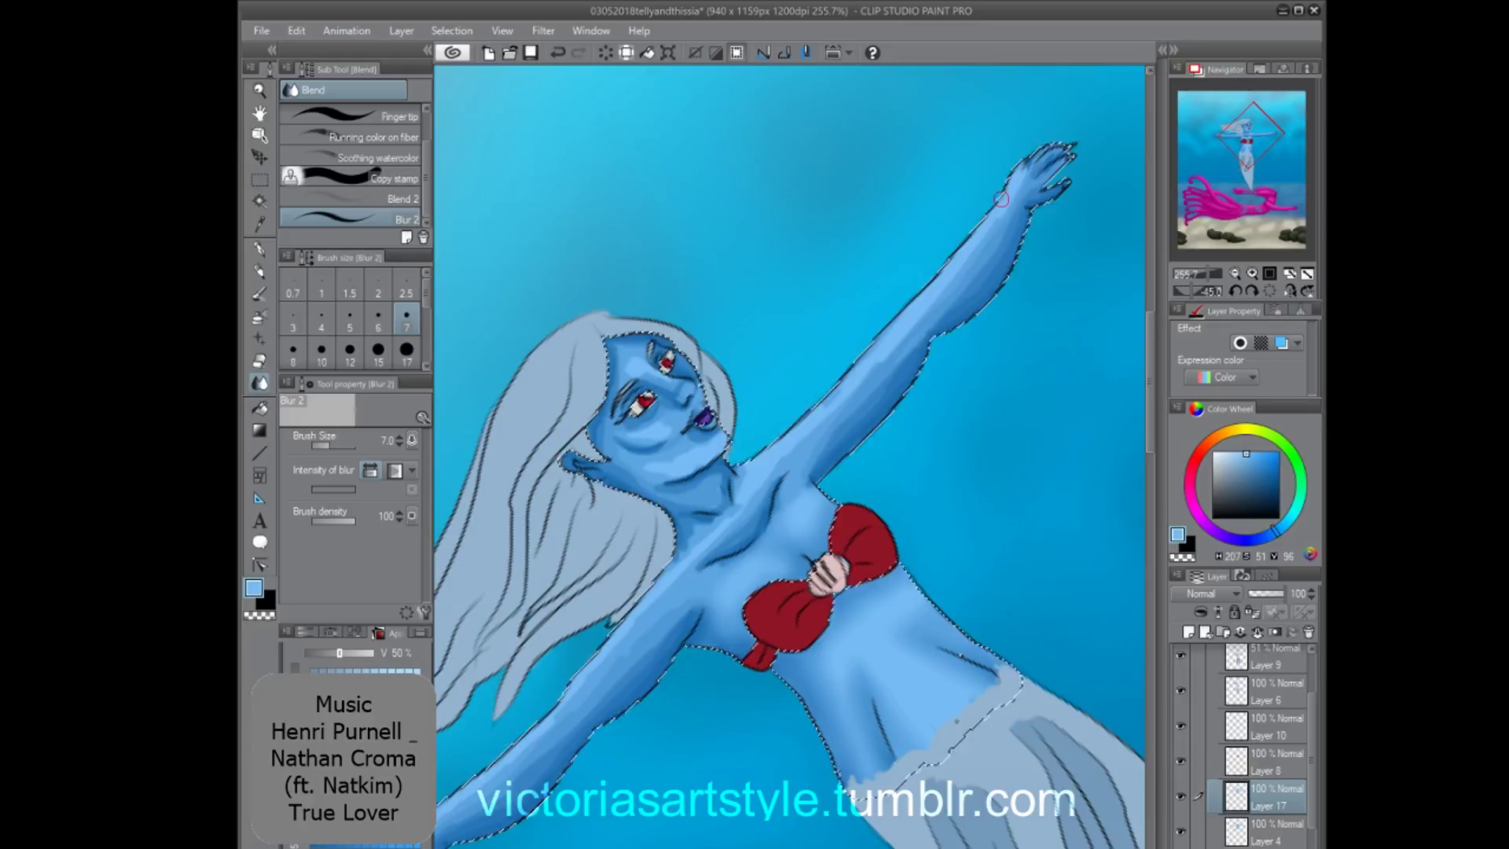
pyautogui.scroll(-2, 995, 199)
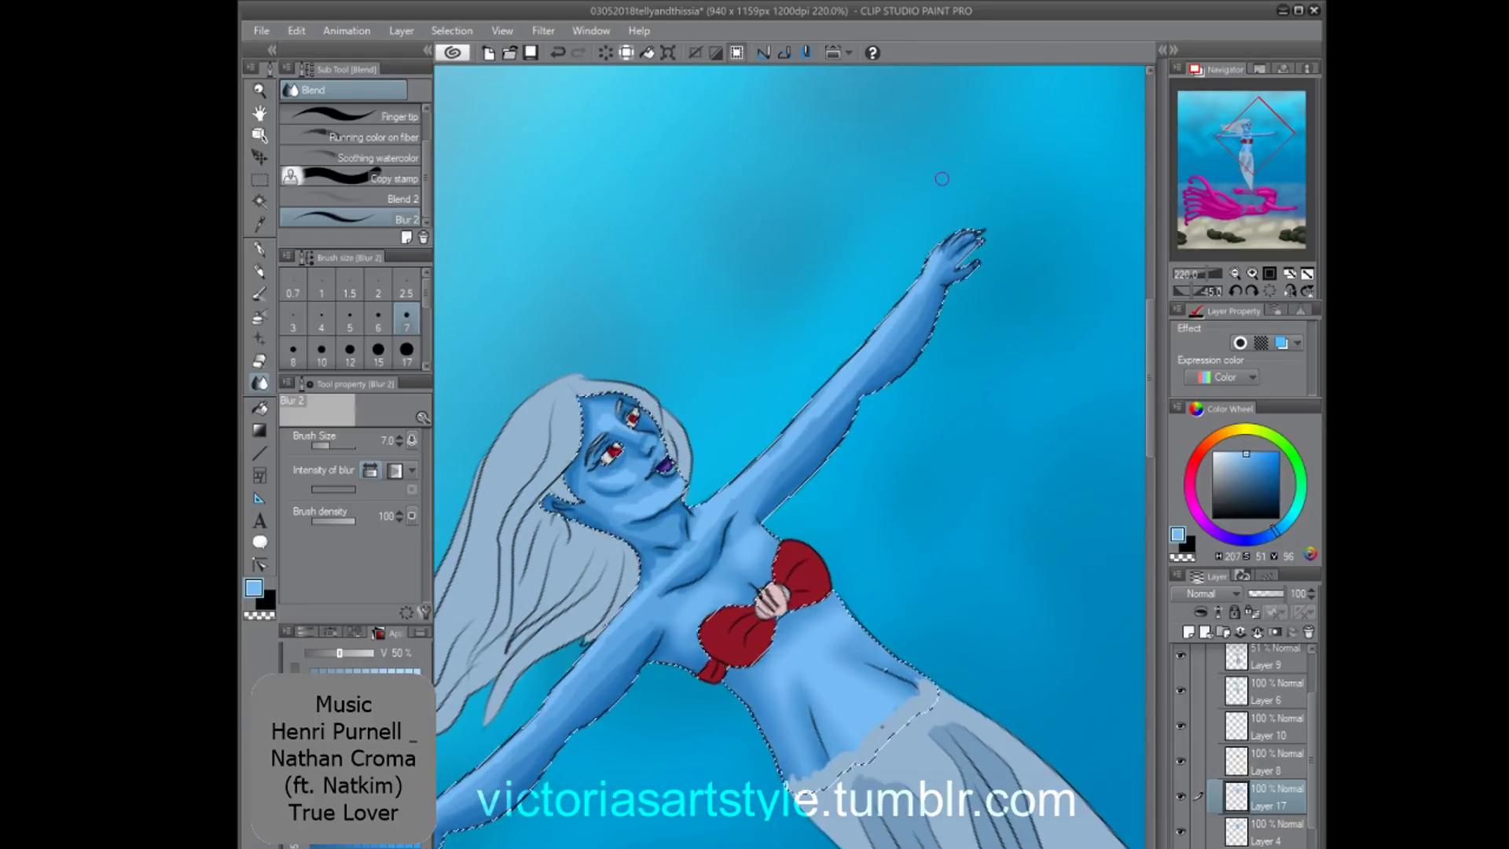
pyautogui.press('[')
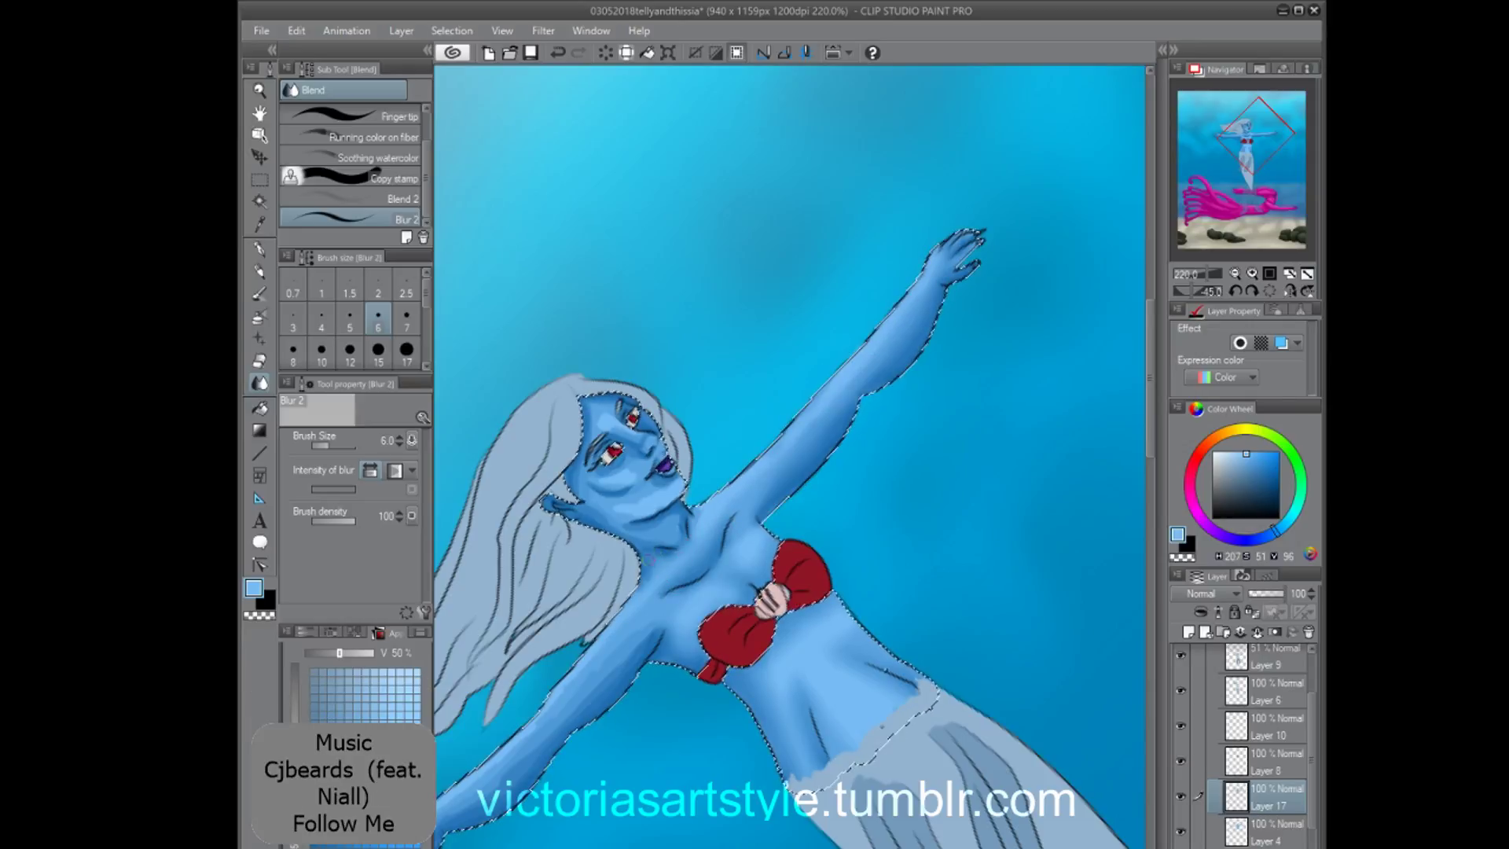
# Blur the shading on the blue mermaid's arm beneath the hair and on her face with the Blur 2 tool at size 6.
pyautogui.scroll(-4, 818, 599)
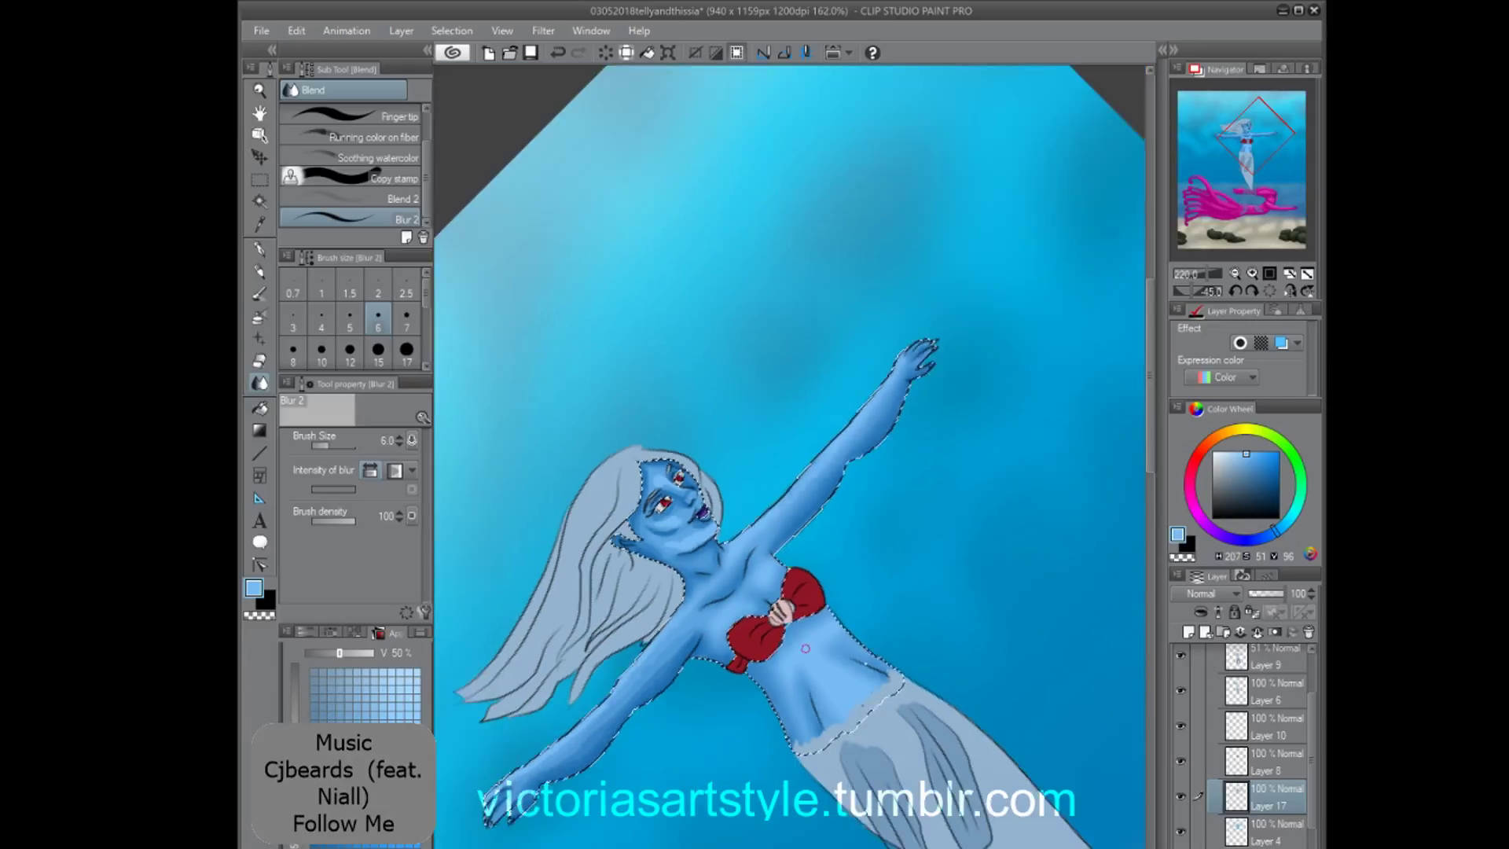
pyautogui.scroll(4, 629, 717)
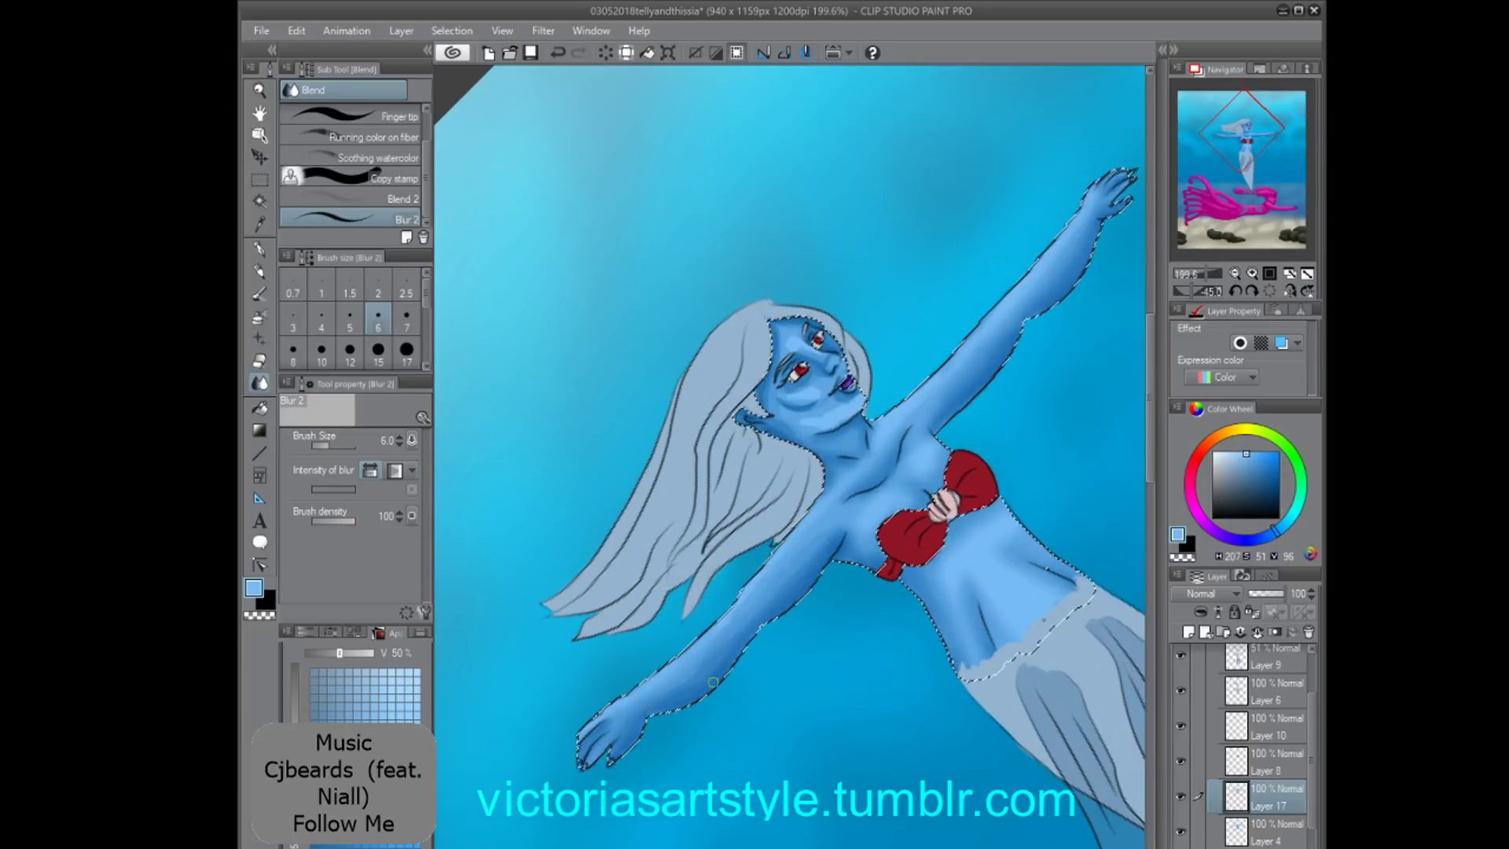
pyautogui.scroll(6, 873, 211)
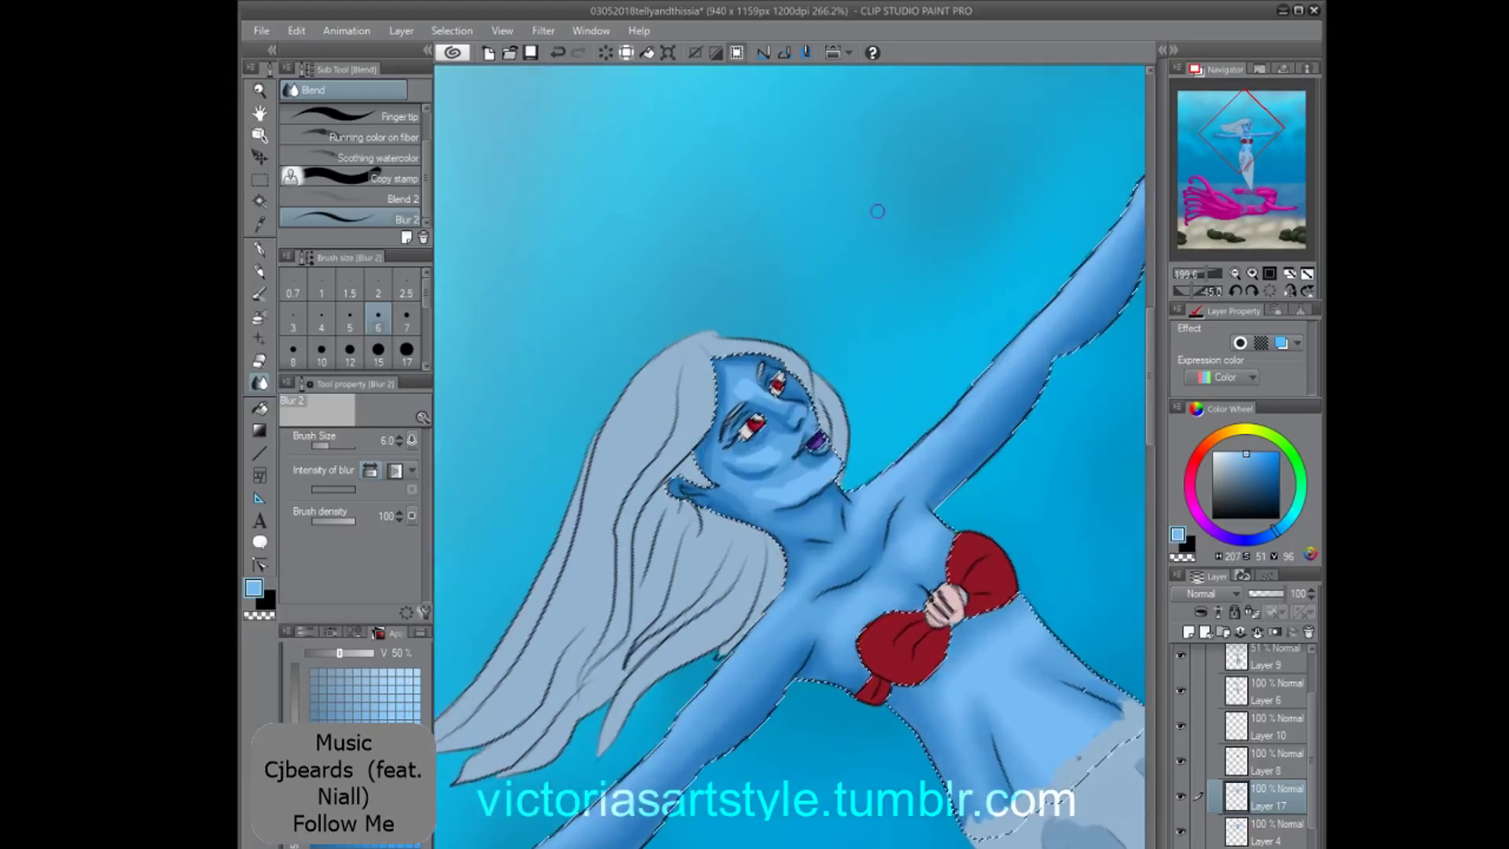
pyautogui.moveTo(678, 579); pyautogui.dragTo(745, 577)
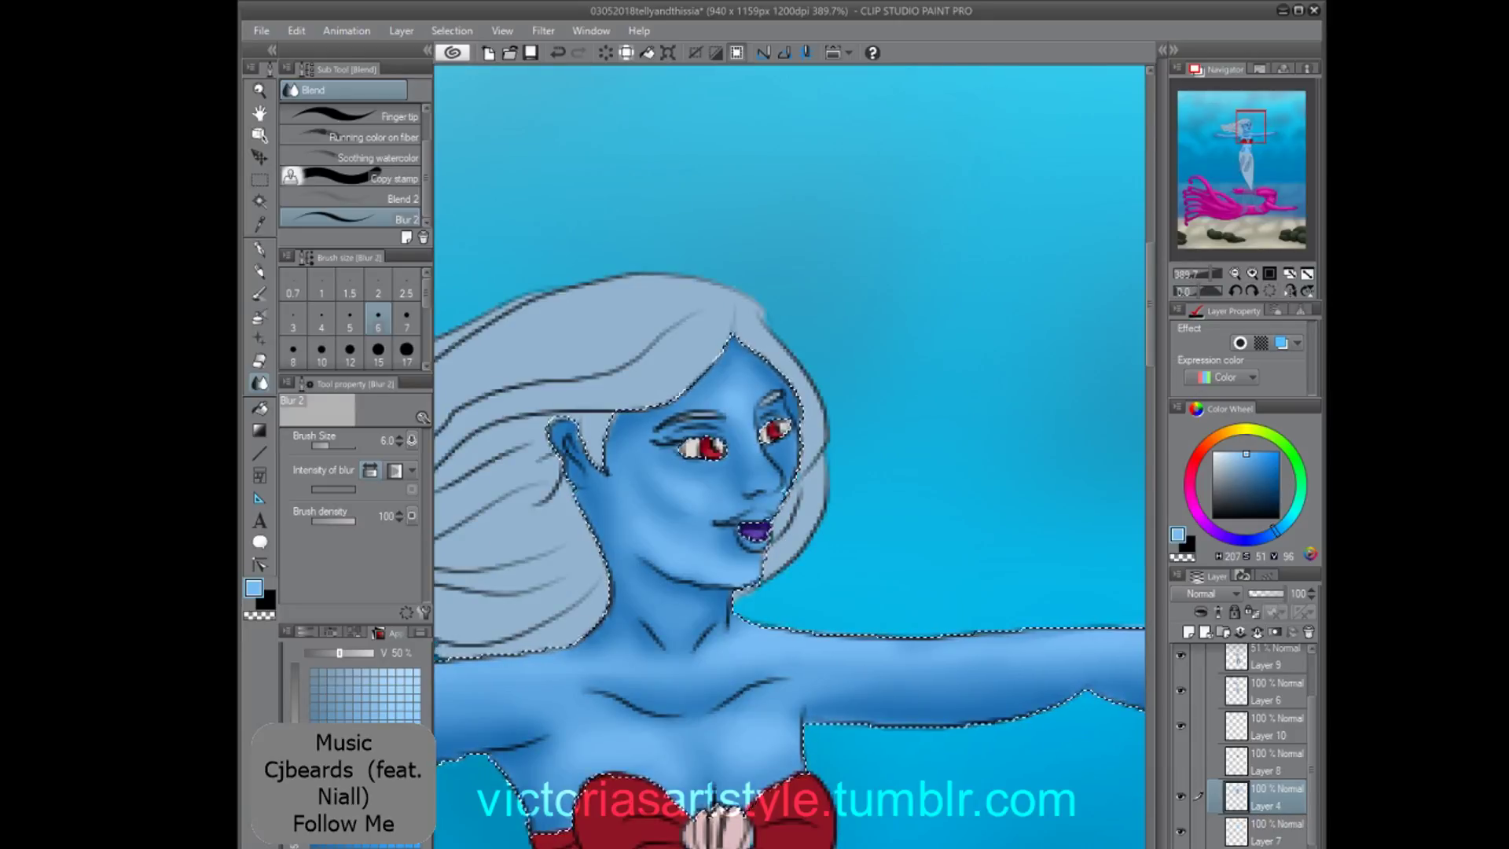
# Select the red top's area and paint dark red shadows on a new layer with the Turnip pen at size 5.
pyautogui.click(1277, 761)
pyautogui.keyDown('ctrl'); pyautogui.click(1236, 762); pyautogui.keyUp('ctrl')
pyautogui.moveTo(774, 668)
pyautogui.mouseDown()
pyautogui.moveTo(828, 328)
pyautogui.moveTo(859, 415)
pyautogui.mouseUp()
pyautogui.keyDown('alt'); pyautogui.click(711, 582); pyautogui.keyUp('alt')
pyautogui.click(1188, 631)
pyautogui.scroll(2, 864, 590)
pyautogui.click(1278, 493)
pyautogui.click(260, 249)
pyautogui.press('[')
pyautogui.press('[')
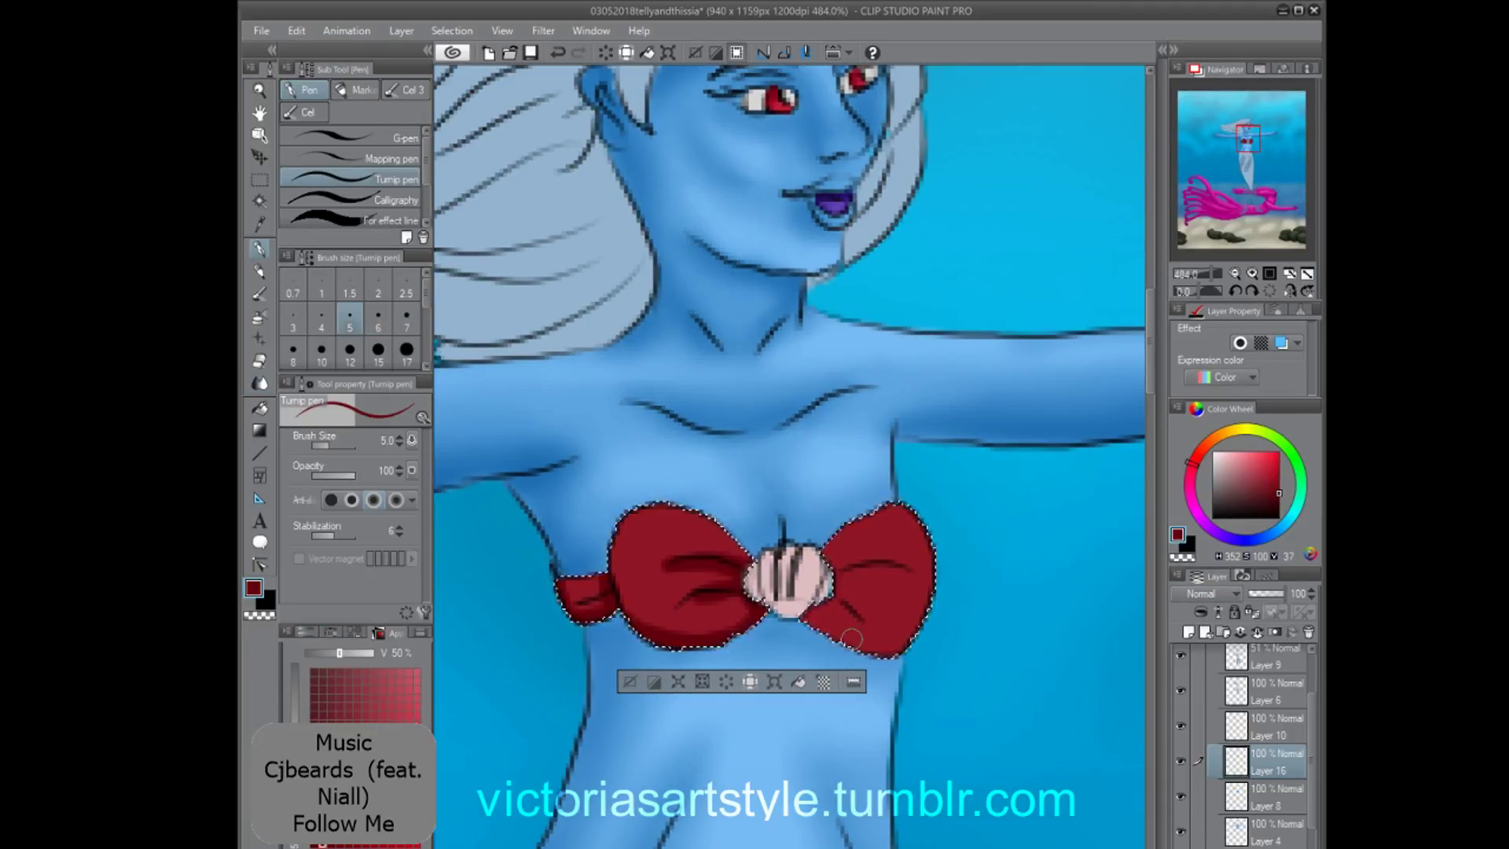
# Layer intermediate dark red tones between the red top's shadows and its base color with the Turnip pen at size 5.
pyautogui.hotkey('alt', '[')
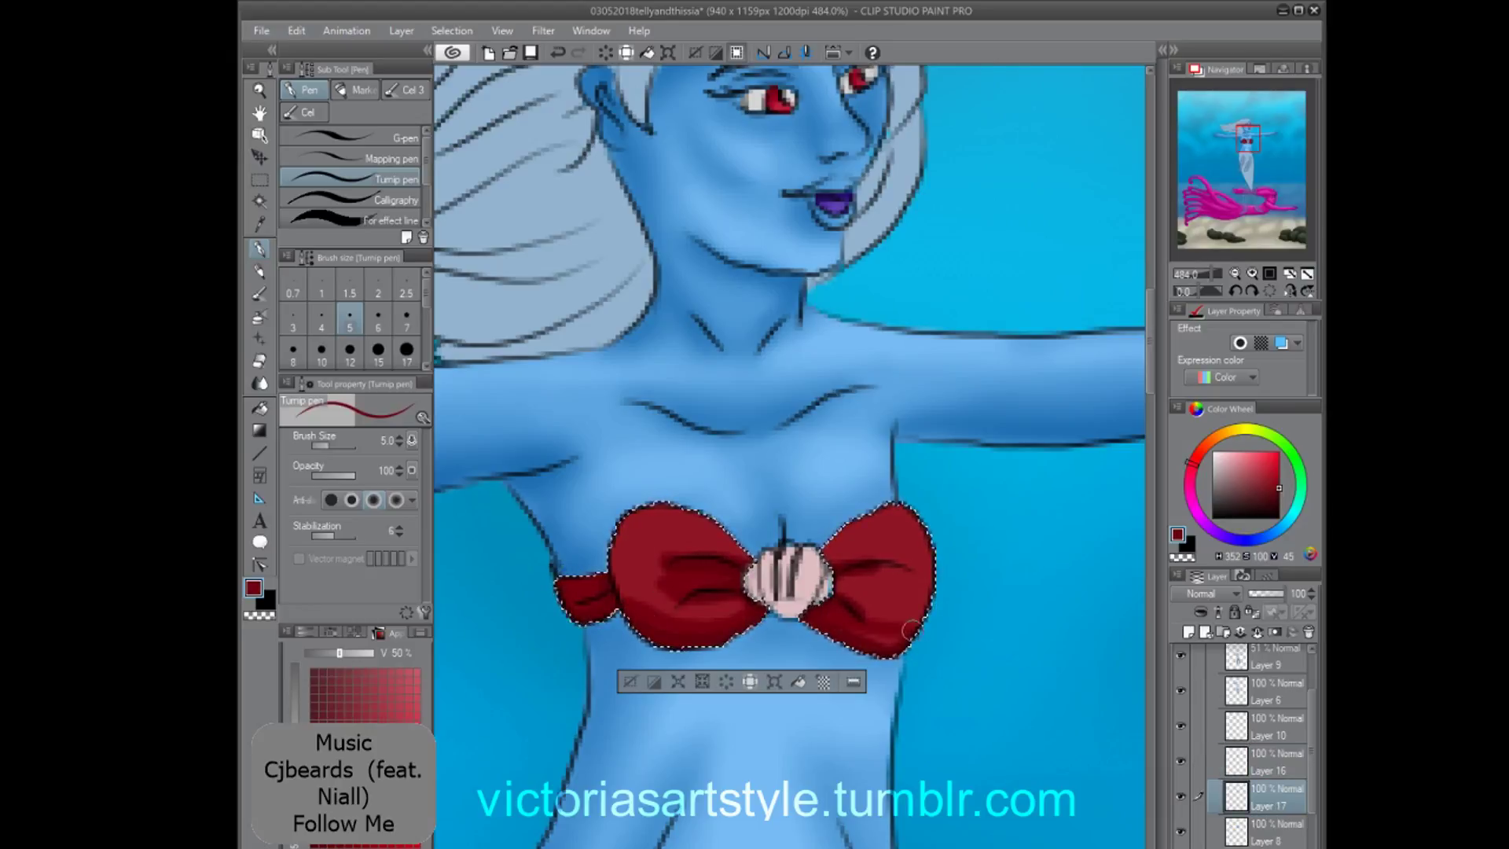
pyautogui.hotkey('alt', ']')
pyautogui.hotkey('ctrl', 'e')
pyautogui.keyDown('alt'); pyautogui.click(634, 550); pyautogui.keyUp('alt')
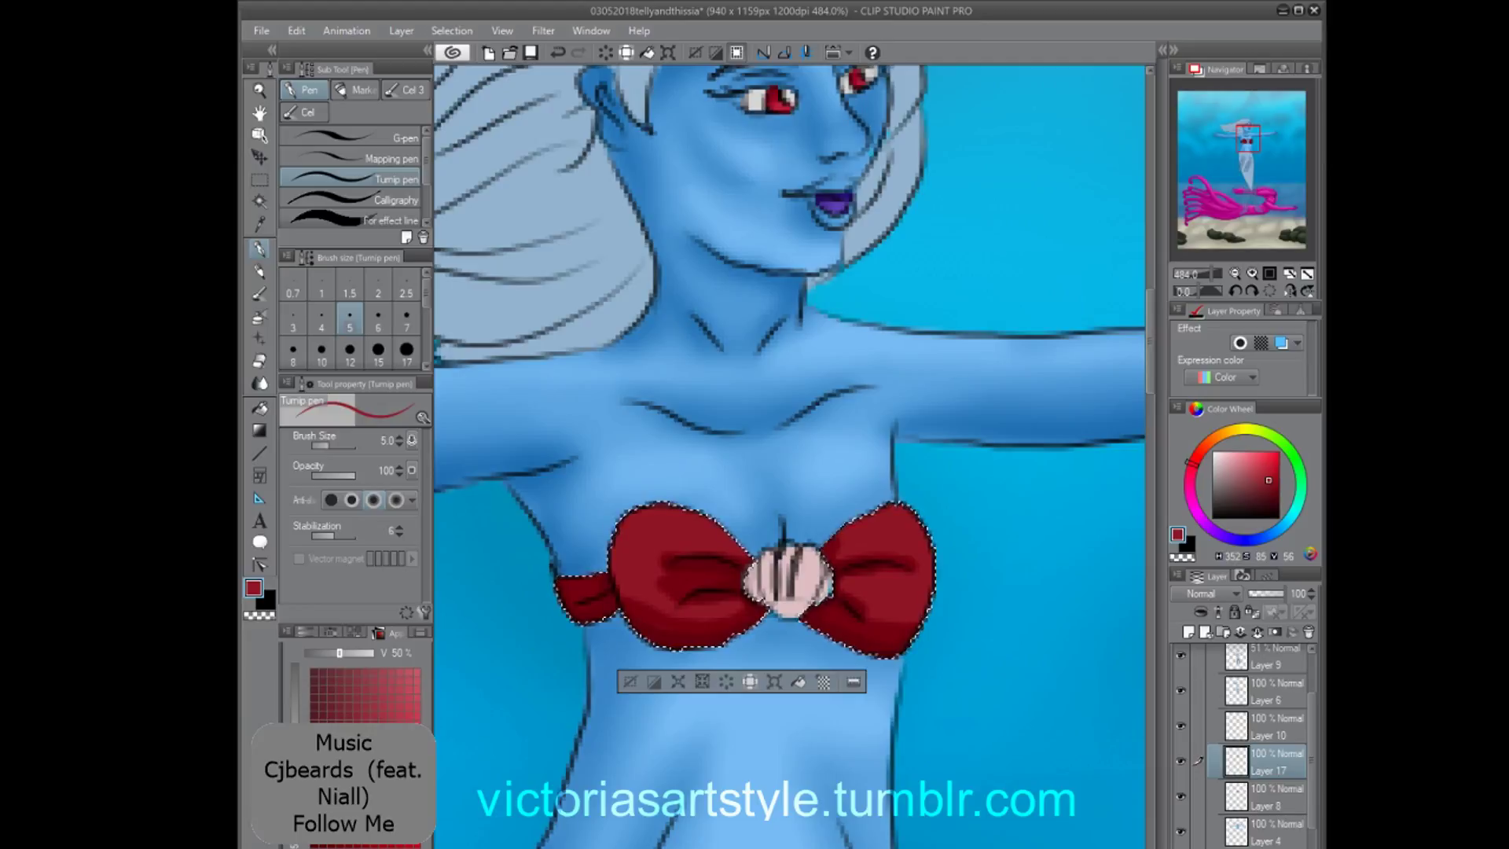
pyautogui.keyDown('alt'); pyautogui.click(677, 559); pyautogui.keyUp('alt')
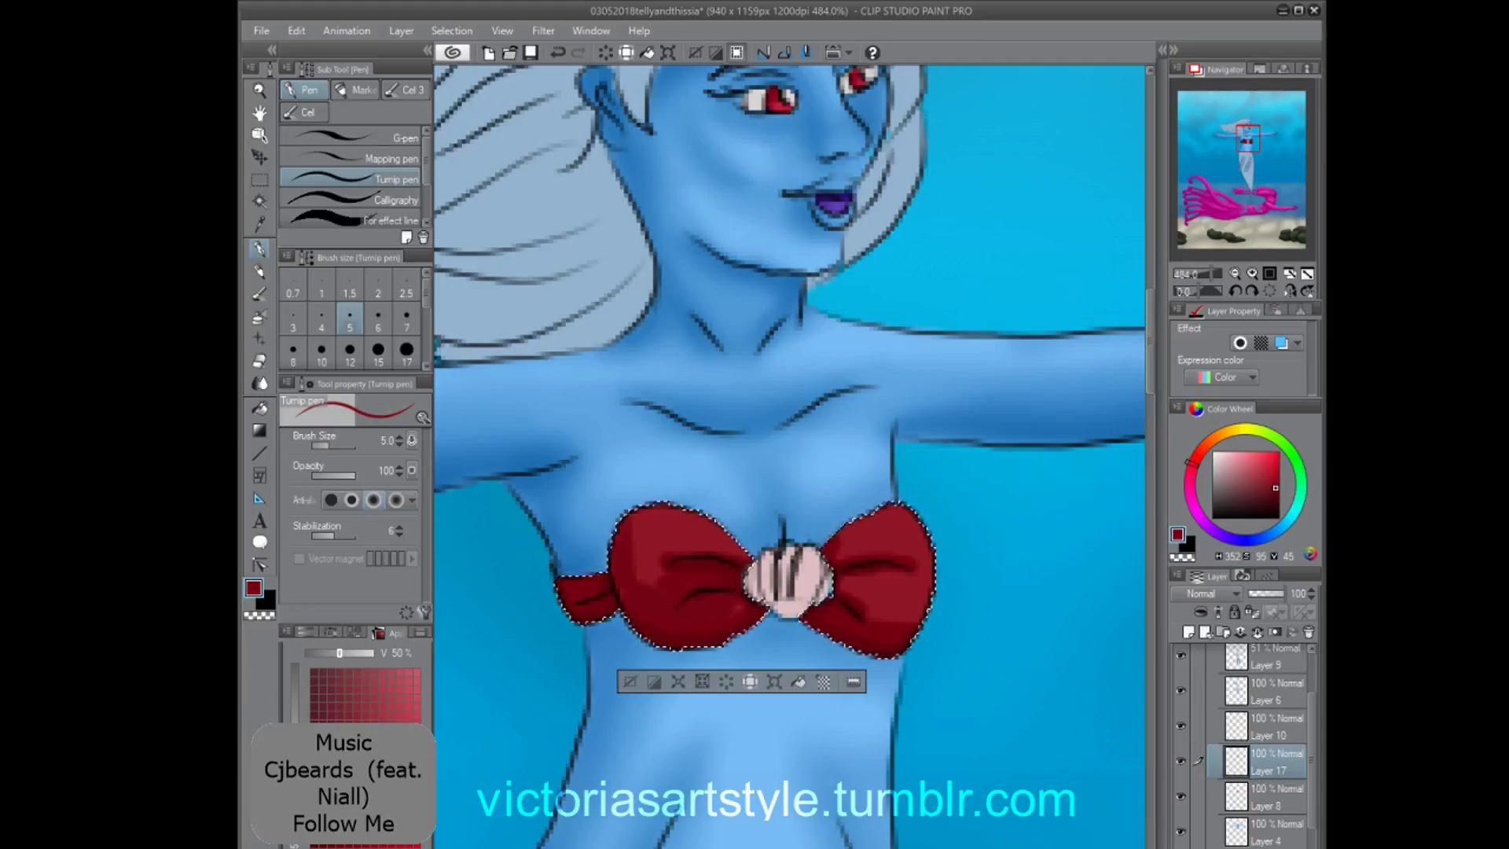
pyautogui.hotkey('ctrl', 'z')
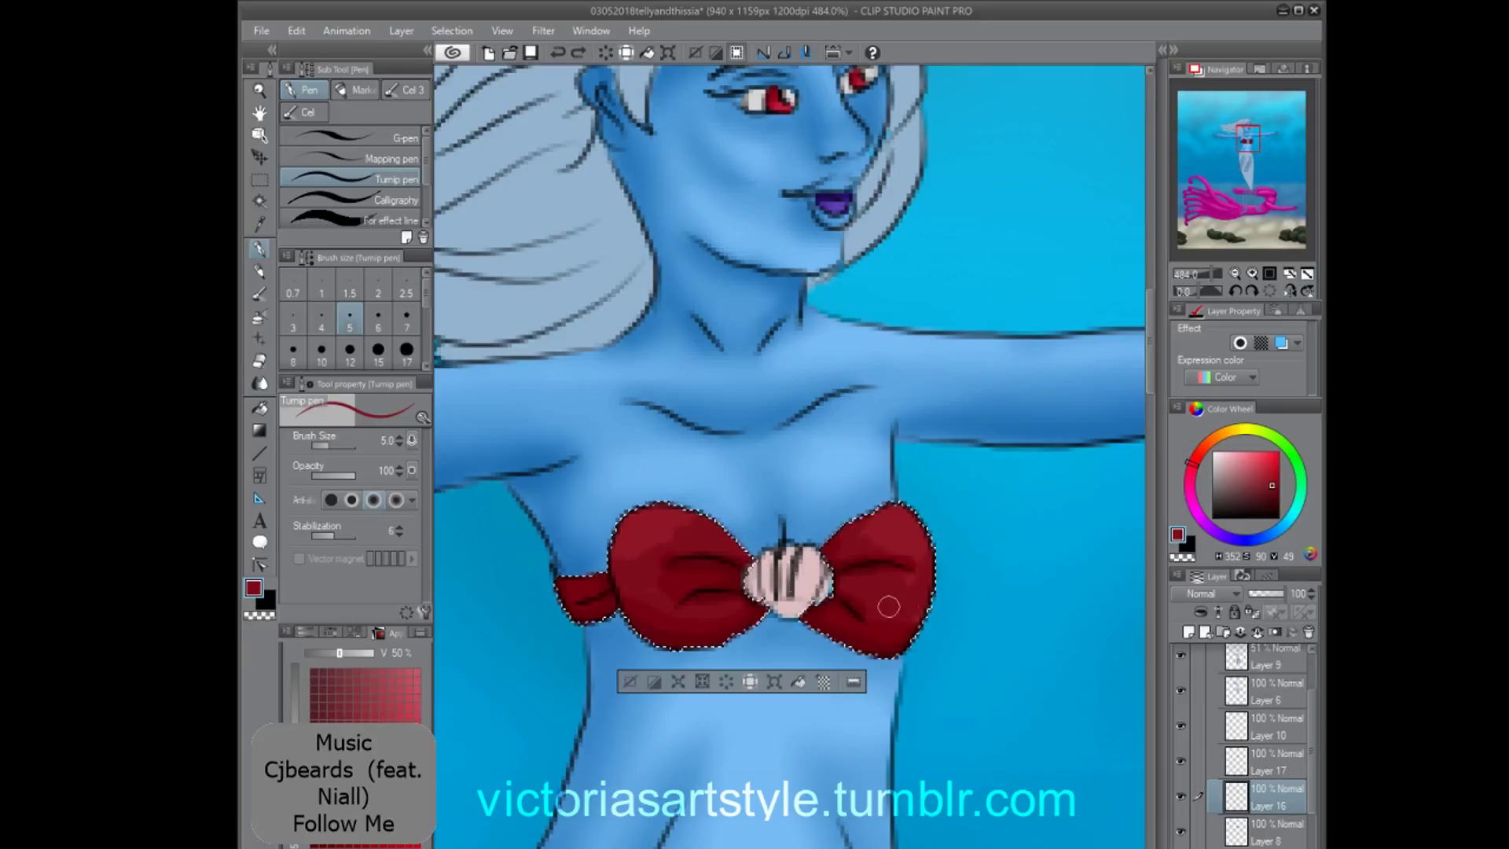
pyautogui.hotkey('ctrl', 'y')
# Blend the red top's shading with the Blur 2 tool at size 4 and clear the selection.
pyautogui.press('j')
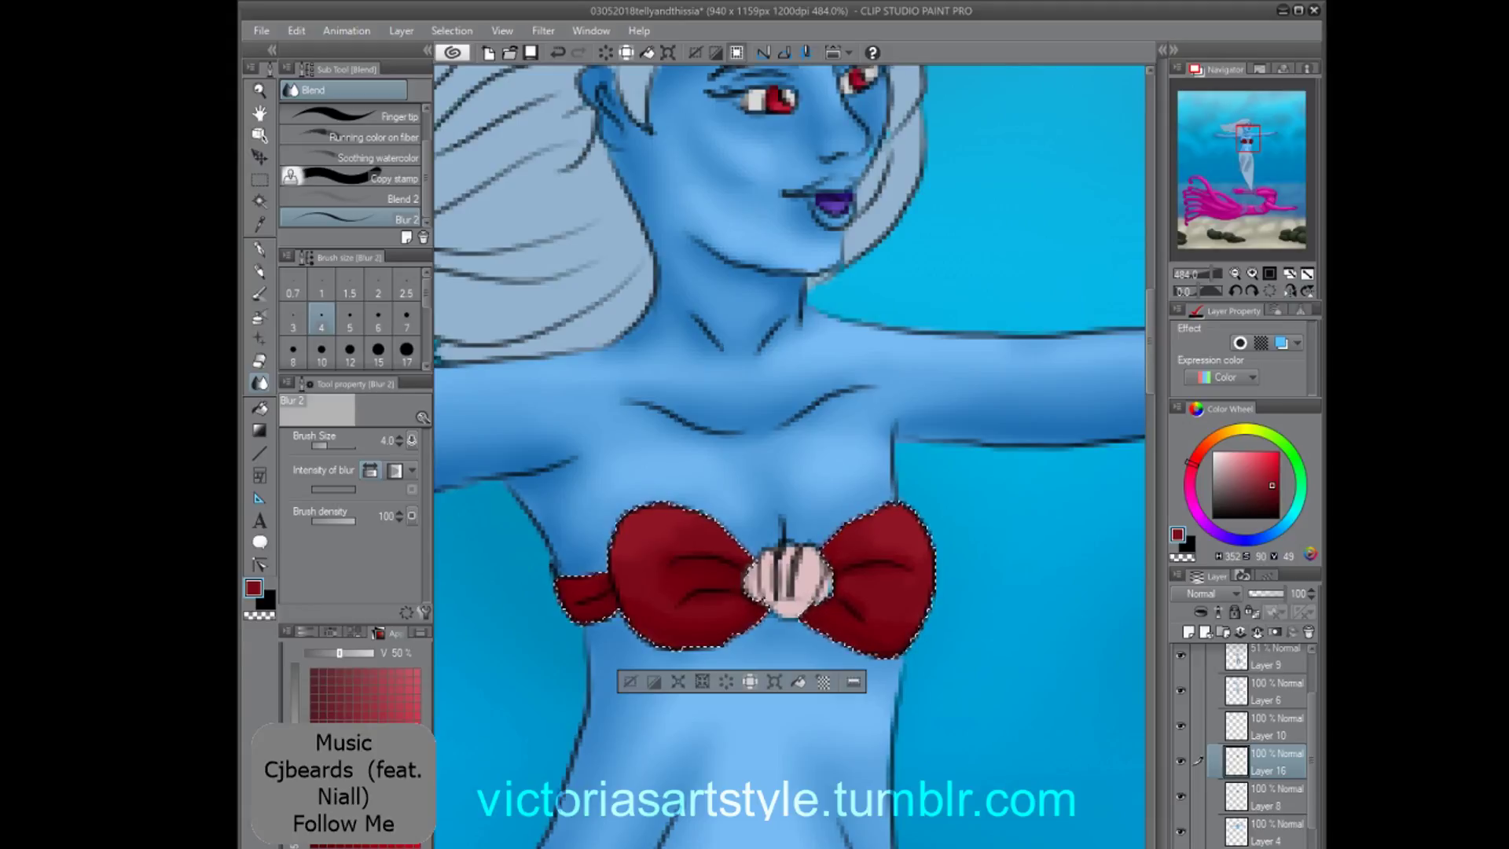
pyautogui.hotkey('ctrl', 'z')
pyautogui.hotkey('ctrl', 'd')
# Clean up the shell's pale pink fill with the size 5 Turnip pen and the size 4 Hard eraser.
pyautogui.press('p')
pyautogui.keyDown('alt'); pyautogui.click(813, 586); pyautogui.keyUp('alt')
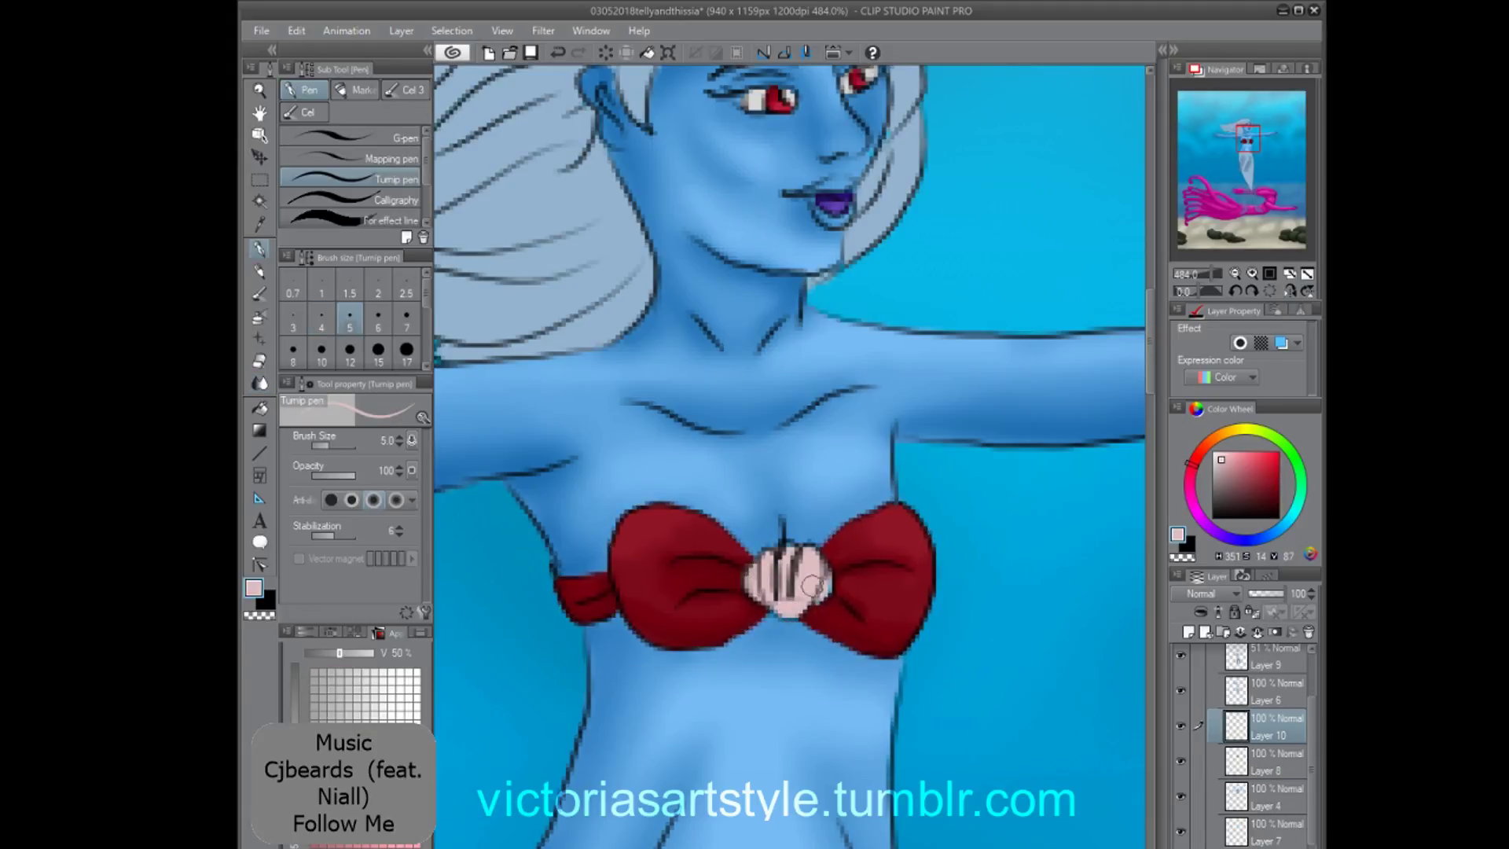
pyautogui.press('e')
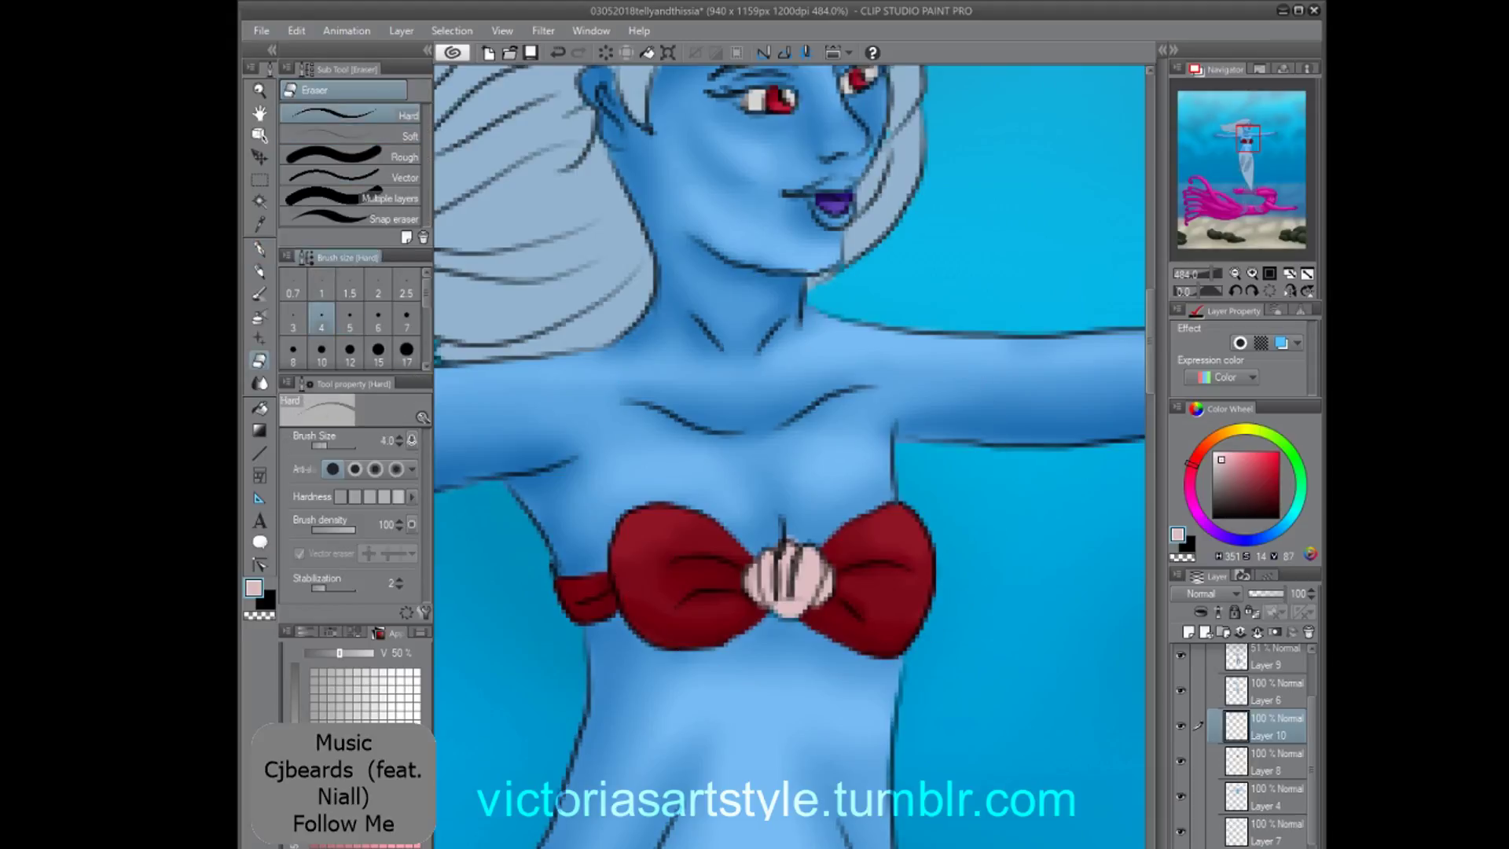
pyautogui.hotkey('ctrl', 'z')
# Shade the selected shell with a darker pink on a new layer and blend it with the Blur 2 tool at size 4.
pyautogui.scroll(3, 916, 589)
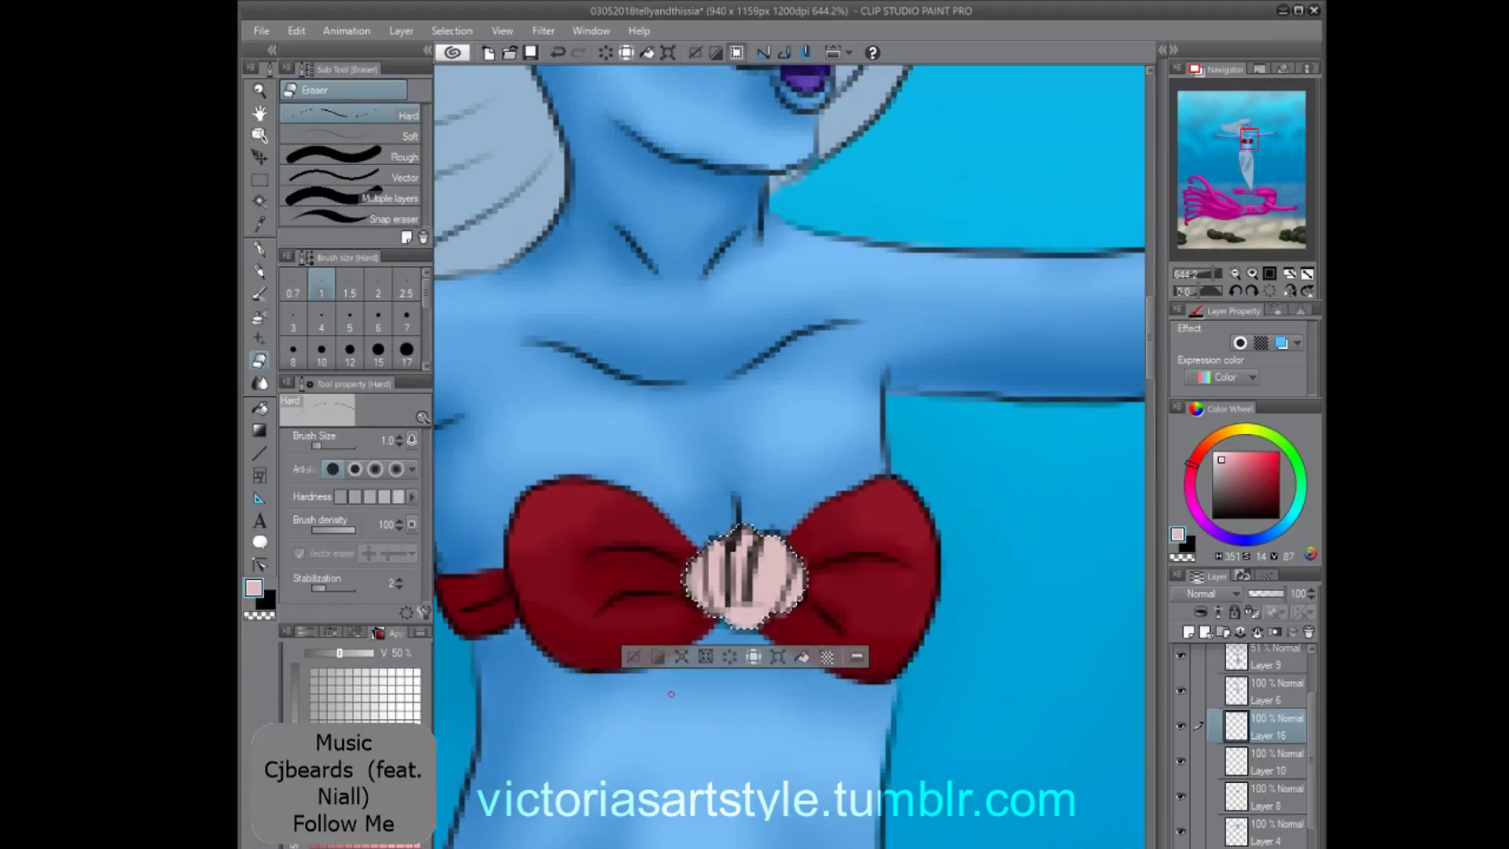
pyautogui.press('p')
pyautogui.keyDown('alt'); pyautogui.click(767, 588); pyautogui.keyUp('alt')
pyautogui.press('j')
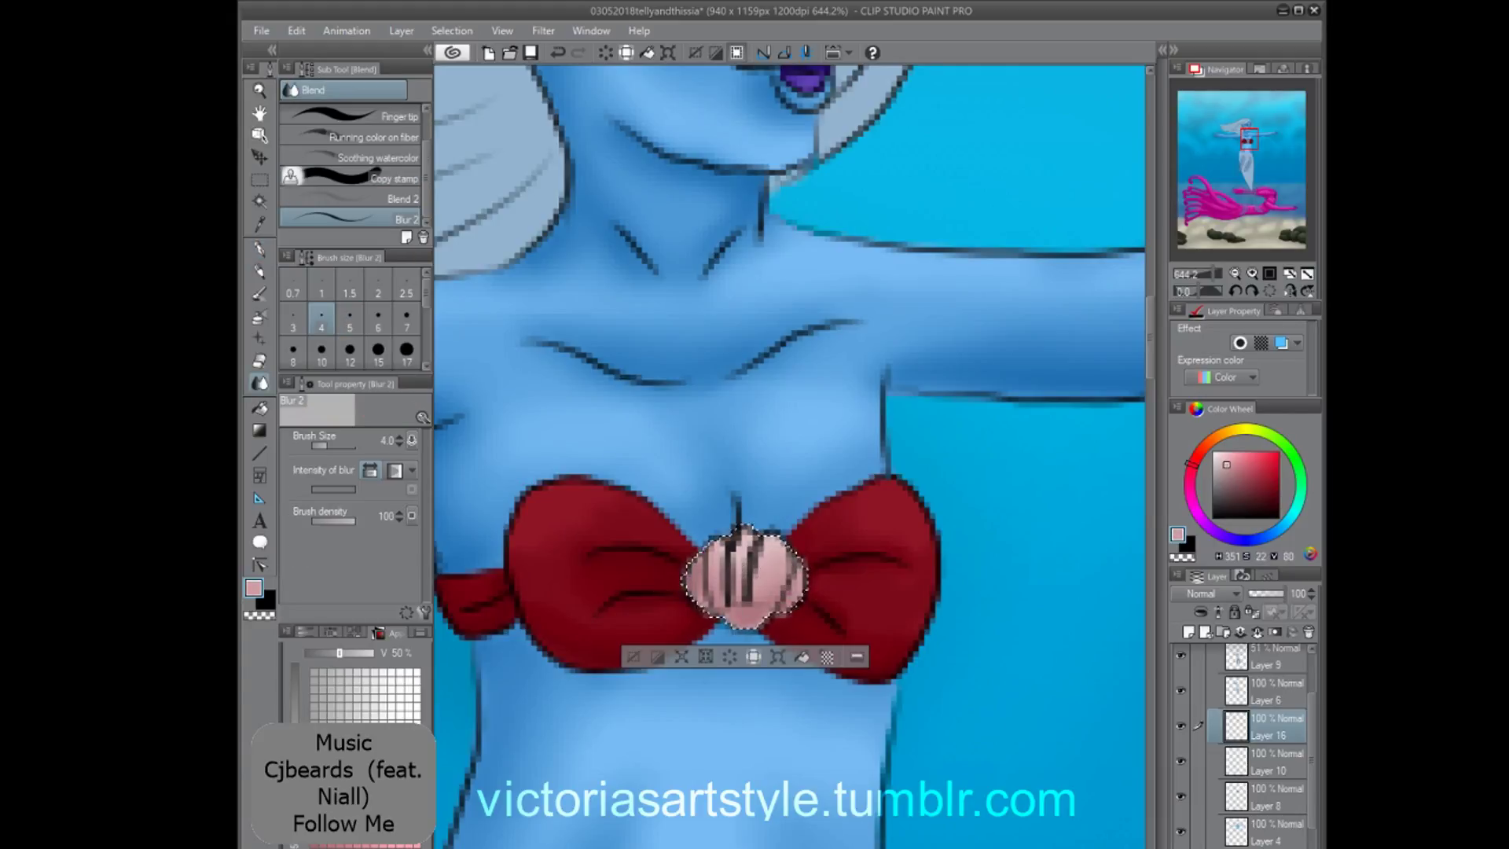
# Select the blue mermaid's hair and tail area, with Layer 16 above its fill, and choose a darker blue from the hair color.
pyautogui.moveTo(1267, 727); pyautogui.dragTo(1267, 677)
pyautogui.keyDown('ctrl'); pyautogui.click(1237, 726); pyautogui.keyUp('ctrl')
pyautogui.scroll(-3, 862, 586)
pyautogui.keyDown('alt'); pyautogui.click(861, 346); pyautogui.keyUp('alt')
pyautogui.scroll(-3, 831, 378)
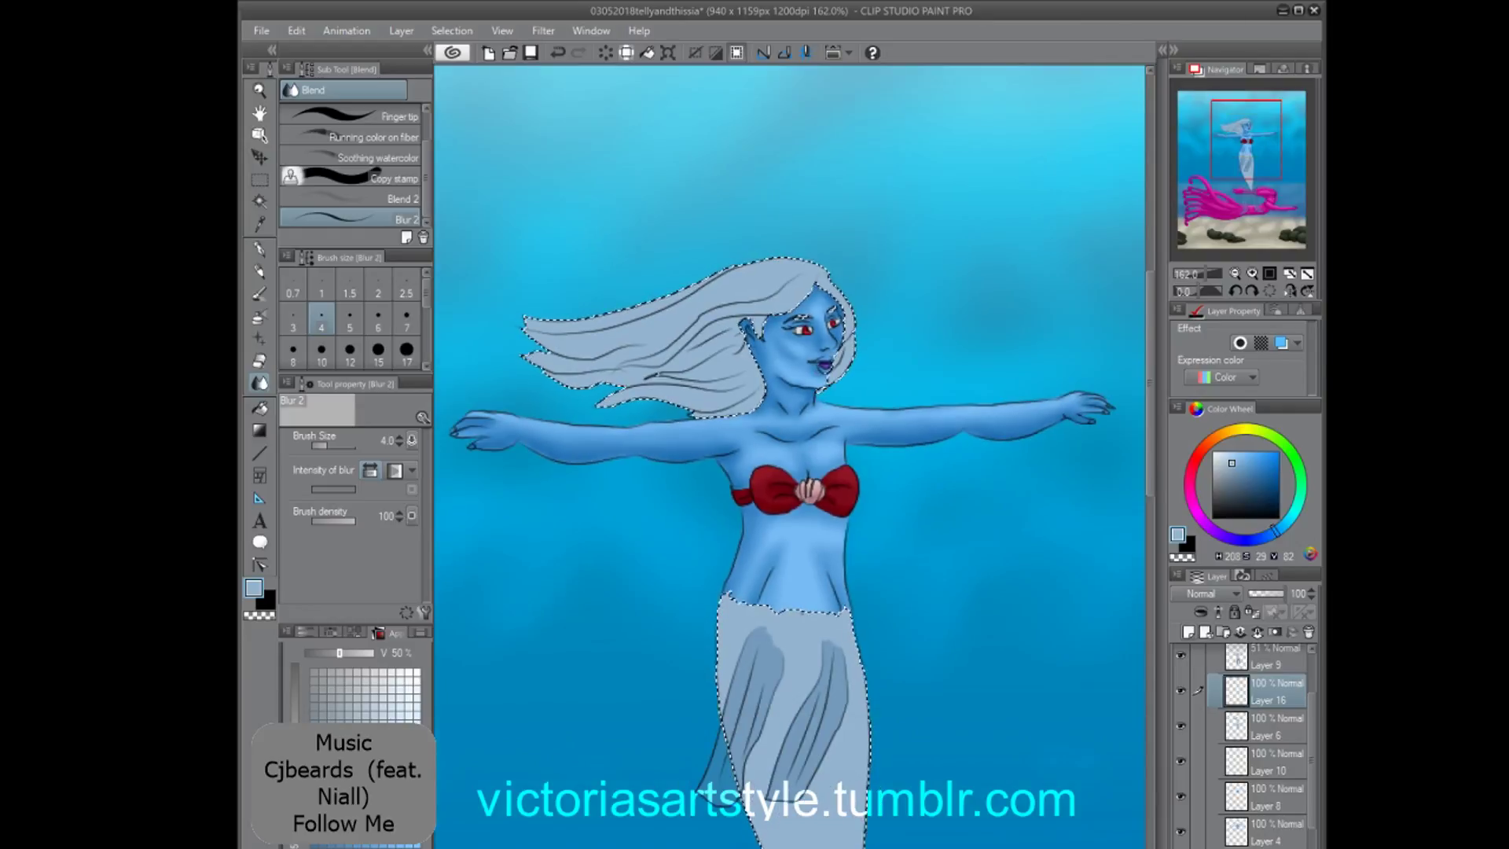
pyautogui.scroll(-4, 737, 403)
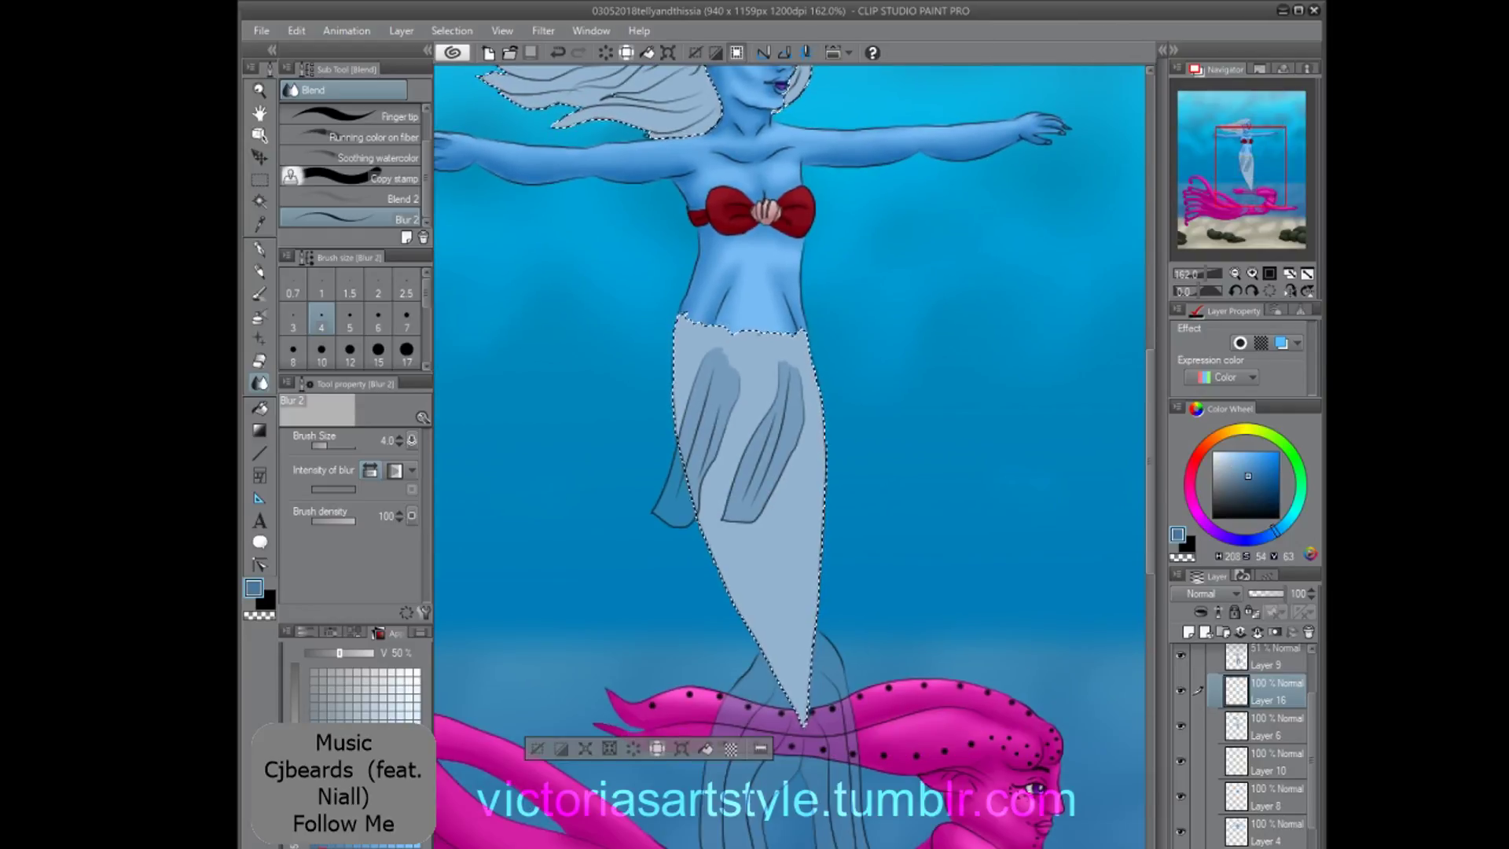
# Paint darker blue shadows beside the side fins and down the tail with the Turnip pen at size 12.
pyautogui.press('p')
pyautogui.keyDown('alt'); pyautogui.click(738, 403); pyautogui.keyUp('alt')
pyautogui.moveTo(737, 403); pyautogui.dragTo(698, 512)
pyautogui.moveTo(804, 394)
pyautogui.mouseDown()
pyautogui.moveTo(749, 527)
pyautogui.moveTo(804, 721)
pyautogui.mouseUp()
# Hide the shadow layer and blur the tail's waist edge on Layer 6 with the Blur 2 tool at size 7.
pyautogui.click(1180, 690)
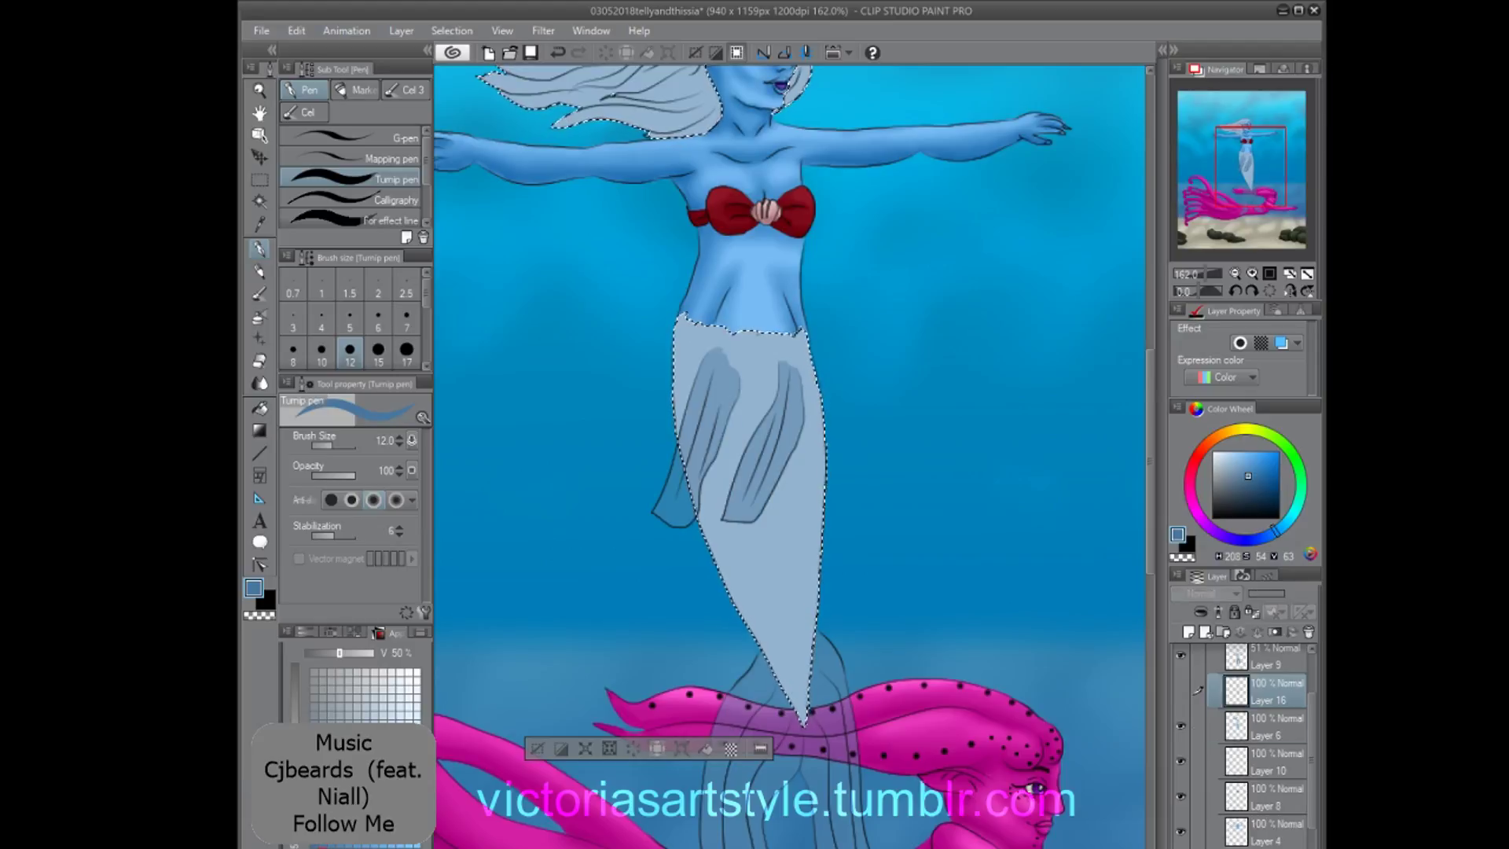
pyautogui.click(1276, 726)
pyautogui.hotkey('ctrl', 'd')
pyautogui.click(259, 383)
pyautogui.scroll(7, 716, 258)
pyautogui.moveTo(646, 372); pyautogui.dragTo(657, 385)
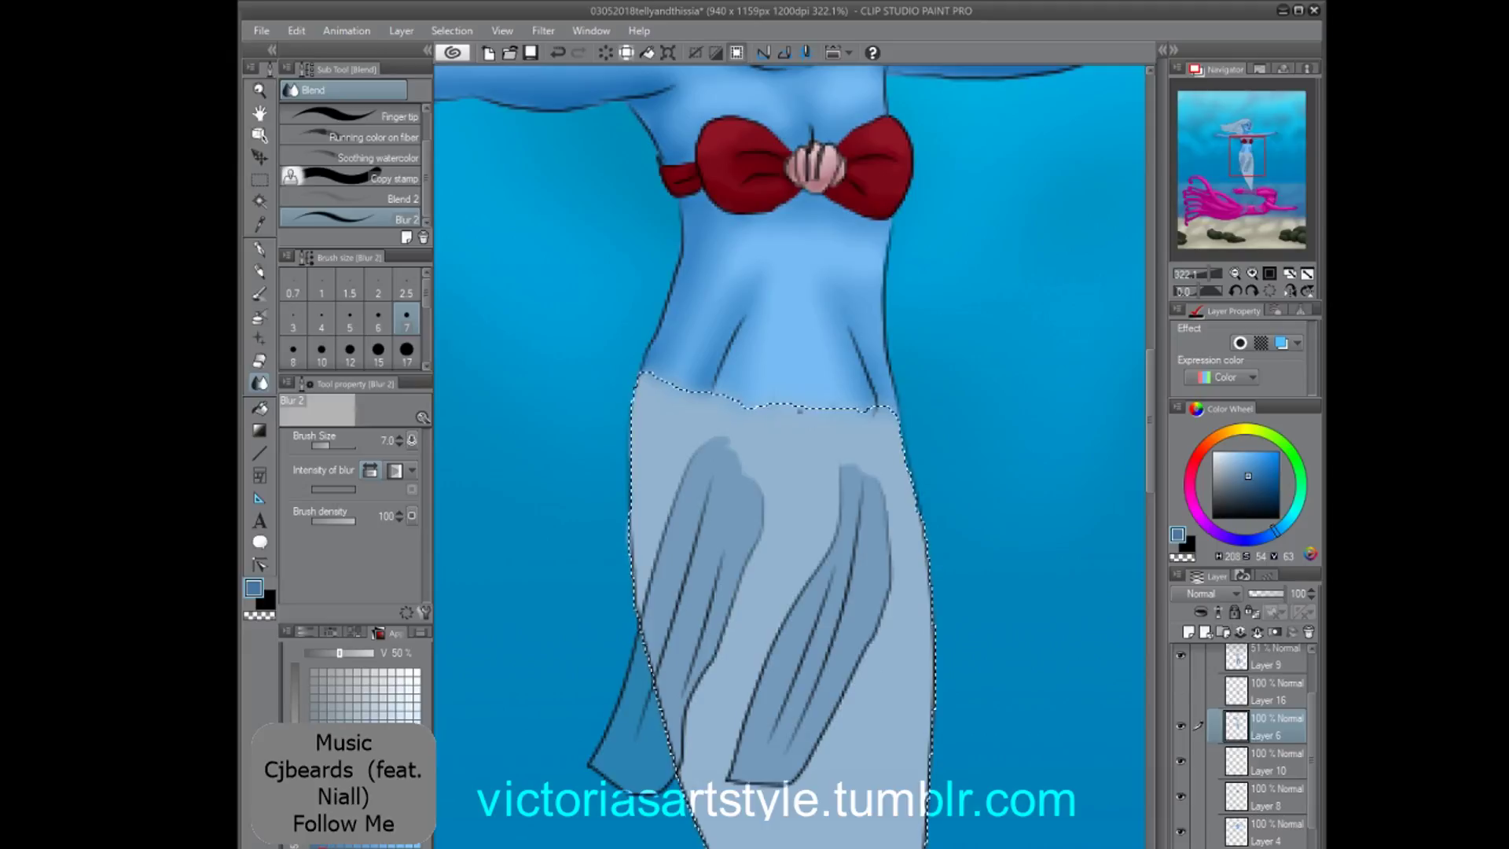
# Show Layer 16 again and continue the tail's dark blue shadows with the Turnip pen at size 10.
pyautogui.click(1180, 690)
pyautogui.click(1276, 692)
pyautogui.click(259, 248)
pyautogui.scroll(-4, 707, 321)
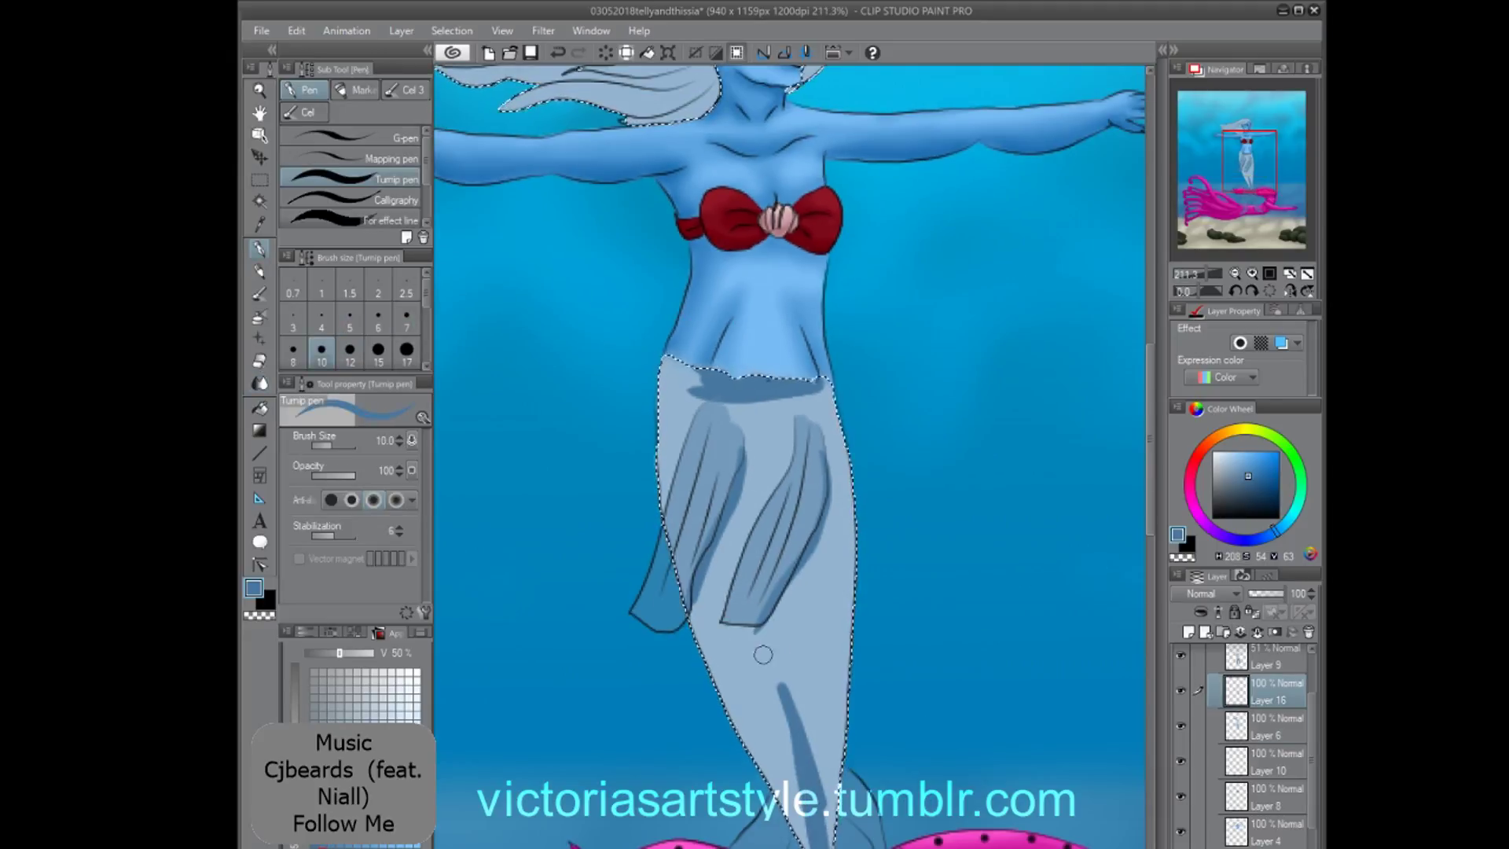
# Paint dark blue shadow strokes in the hair behind the ear and near the crown with the Turnip pen at size 6.
pyautogui.moveTo(754, 236); pyautogui.dragTo(949, 656)
pyautogui.scroll(4, 1093, 377)
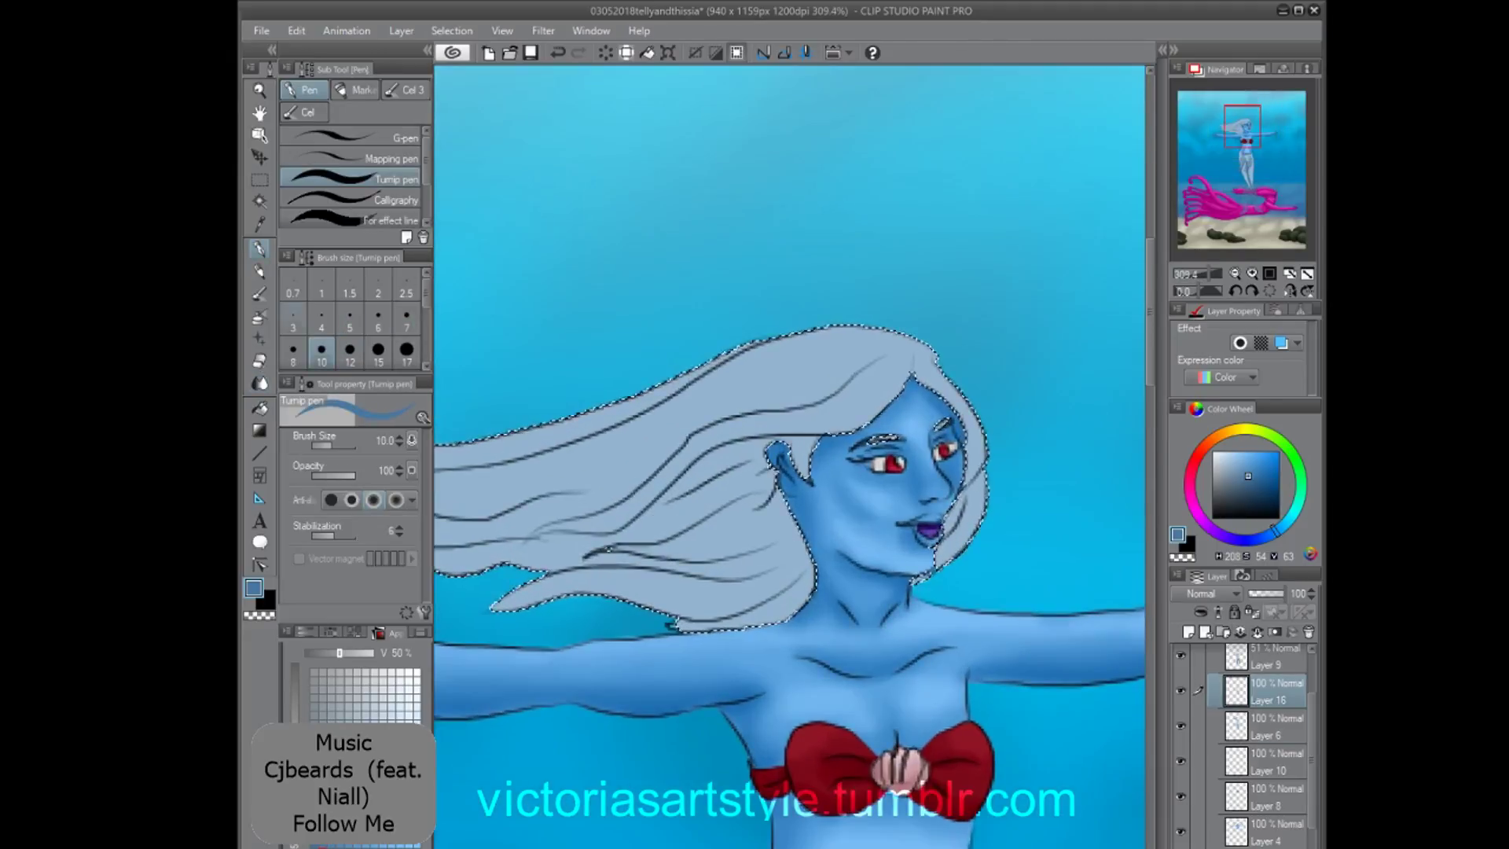
pyautogui.click(321, 319)
pyautogui.click(378, 319)
pyautogui.moveTo(751, 459); pyautogui.dragTo(695, 489)
pyautogui.moveTo(766, 492); pyautogui.dragTo(671, 533)
pyautogui.moveTo(778, 541); pyautogui.dragTo(683, 565)
pyautogui.moveTo(789, 559)
pyautogui.mouseDown()
pyautogui.moveTo(681, 583)
pyautogui.moveTo(680, 627)
pyautogui.mouseUp()
pyautogui.moveTo(897, 489); pyautogui.dragTo(890, 403)
# Extend the dark blue shadow strokes along the flowing hair strands toward their tips.
pyautogui.scroll(-1, 889, 403)
pyautogui.moveTo(728, 408); pyautogui.dragTo(672, 582)
pyautogui.moveTo(815, 338)
pyautogui.mouseDown()
pyautogui.moveTo(730, 627)
pyautogui.moveTo(668, 693)
pyautogui.mouseUp()
pyautogui.moveTo(666, 617); pyautogui.dragTo(562, 722)
pyautogui.moveTo(710, 522); pyautogui.dragTo(683, 593)
pyautogui.moveTo(703, 706); pyautogui.dragTo(628, 761)
pyautogui.moveTo(860, 629); pyautogui.dragTo(750, 722)
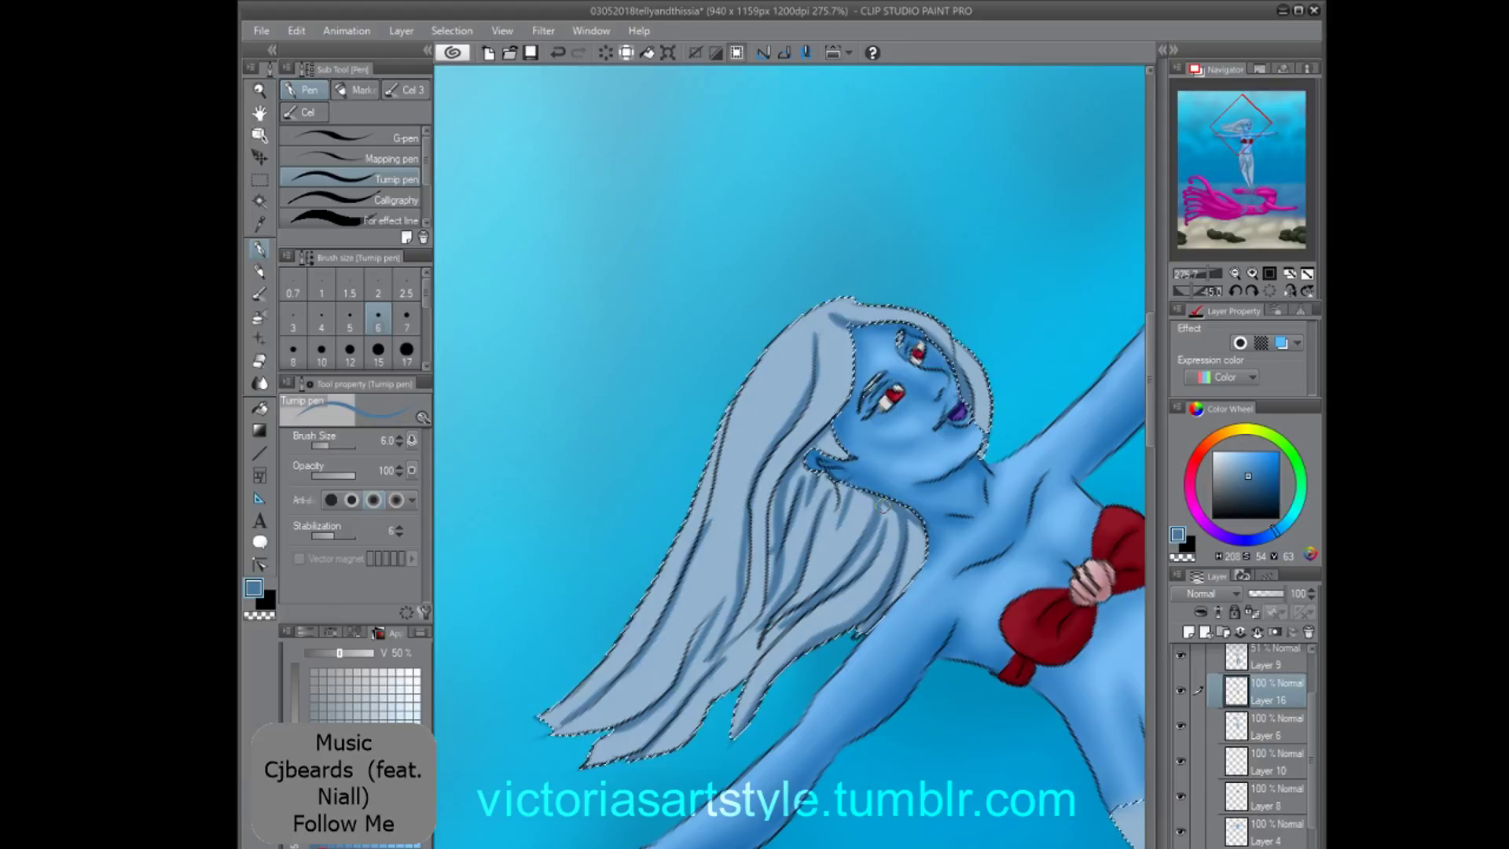
# Add a new layer and paint slightly lighter blue strokes beside the hair's dark shadows.
pyautogui.hotkey('ctrl', 'shift', 'n')
pyautogui.click(1243, 471)
pyautogui.moveTo(807, 483); pyautogui.dragTo(772, 597)
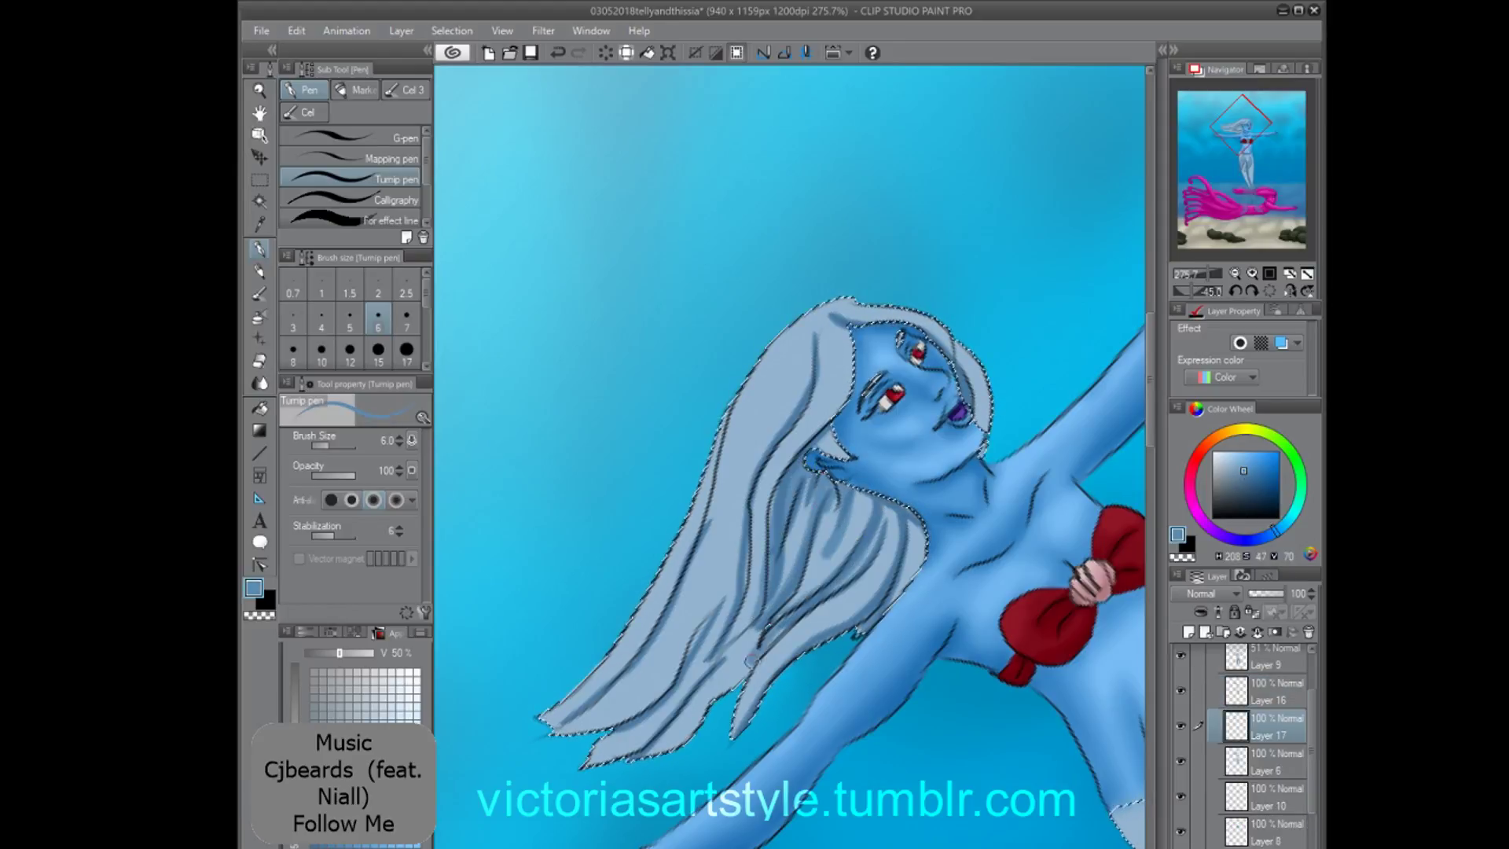
pyautogui.moveTo(918, 542); pyautogui.dragTo(835, 626)
pyautogui.moveTo(736, 606); pyautogui.dragTo(707, 658)
pyautogui.moveTo(711, 682); pyautogui.dragTo(646, 752)
pyautogui.moveTo(698, 543); pyautogui.dragTo(580, 714)
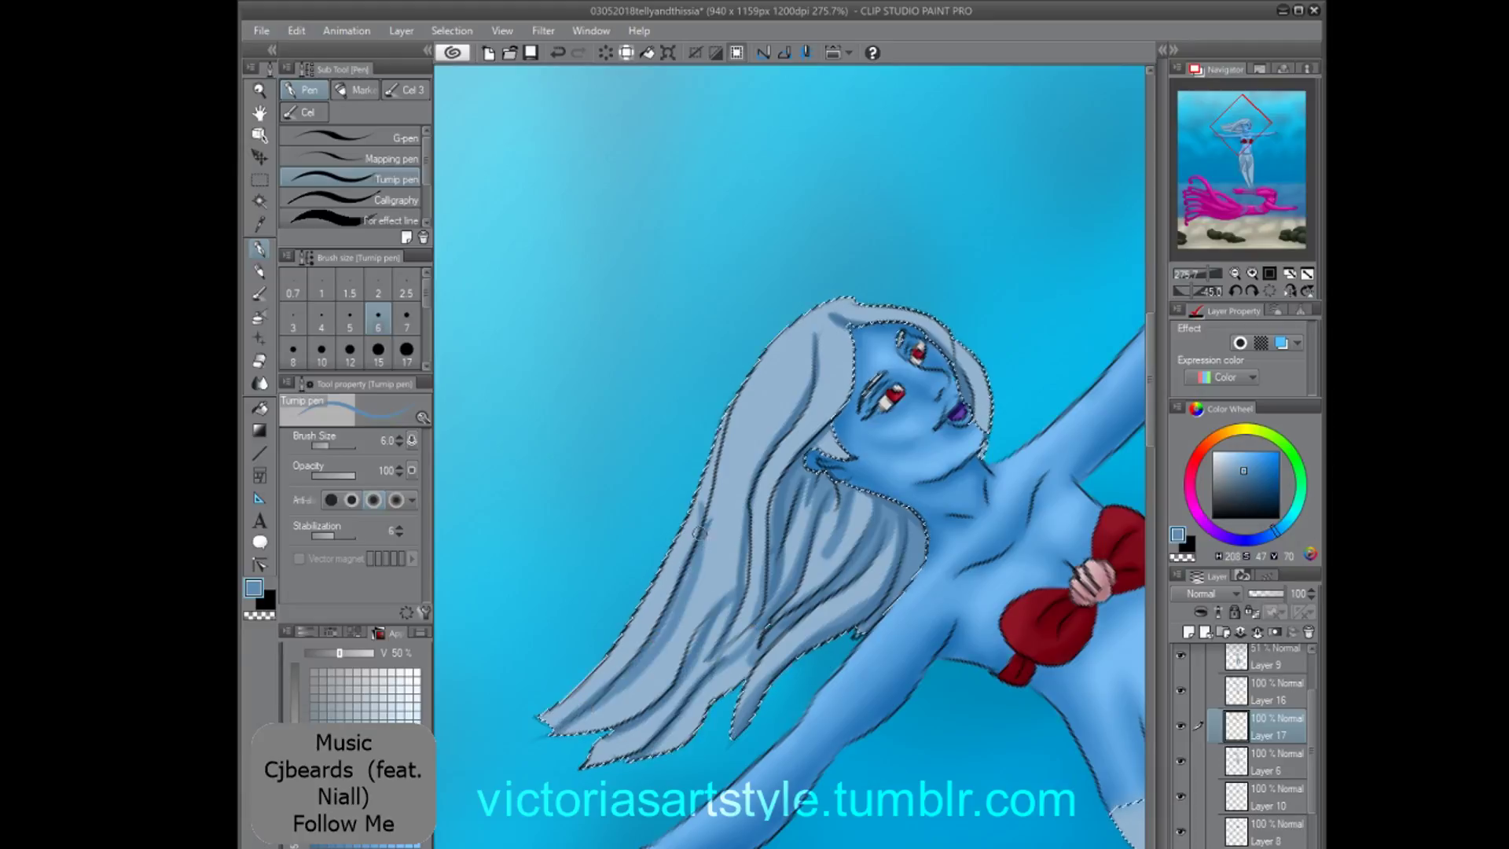
pyautogui.moveTo(1061, 676); pyautogui.dragTo(514, 286)
pyautogui.moveTo(778, 452); pyautogui.dragTo(920, 550)
# Paint two progressively lighter layers of grey-blue shading along the tail with the Turnip pen at size 10.
pyautogui.hotkey('ctrl', '0')
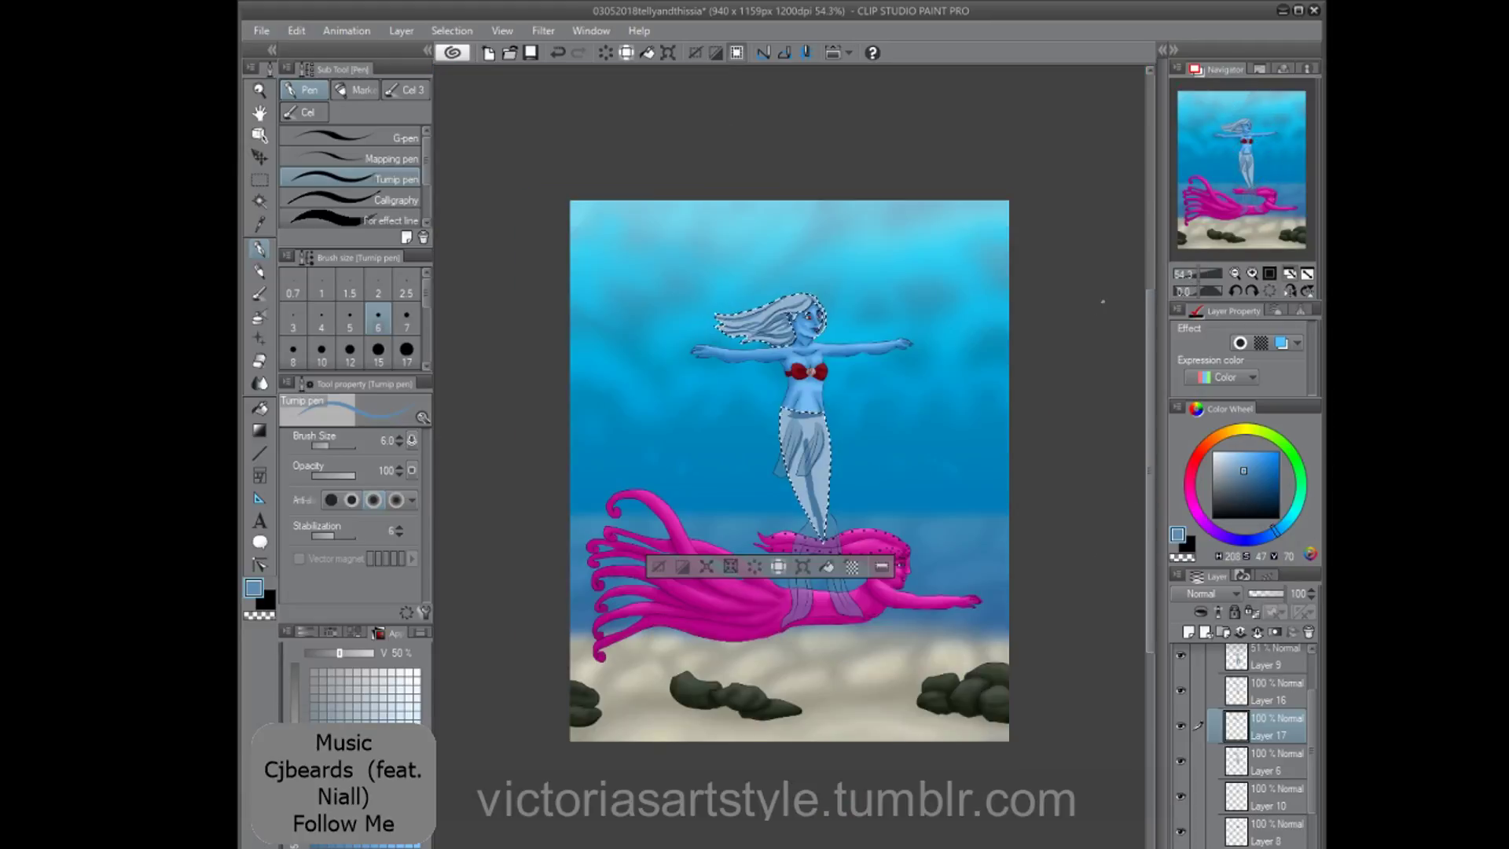
pyautogui.scroll(8, 949, 334)
pyautogui.moveTo(630, 642); pyautogui.dragTo(607, 705)
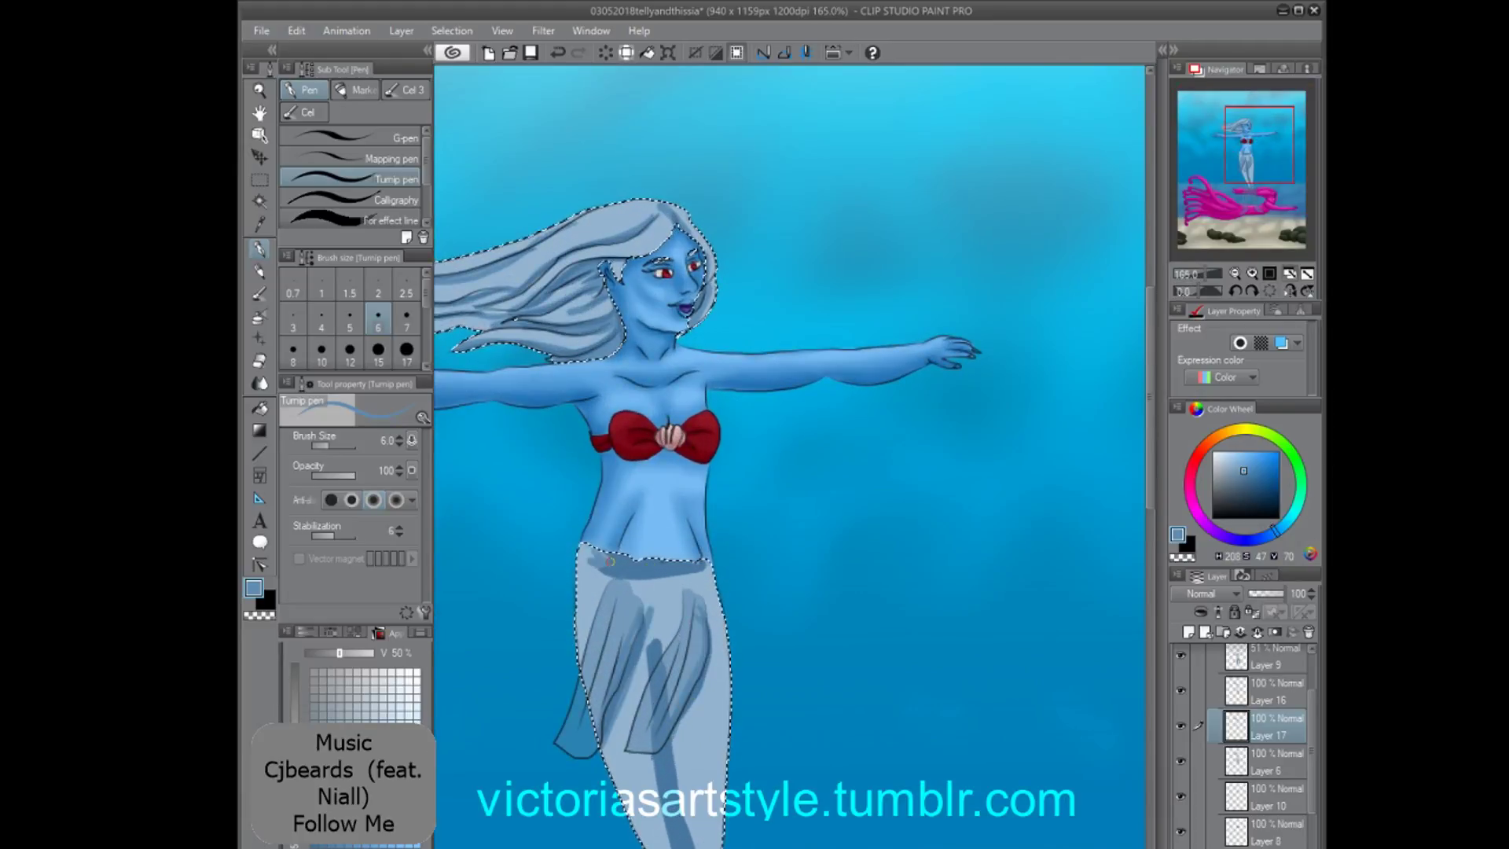
pyautogui.press(']')
pyautogui.press(']')
pyautogui.press(']')
pyautogui.scroll(-5, 663, 774)
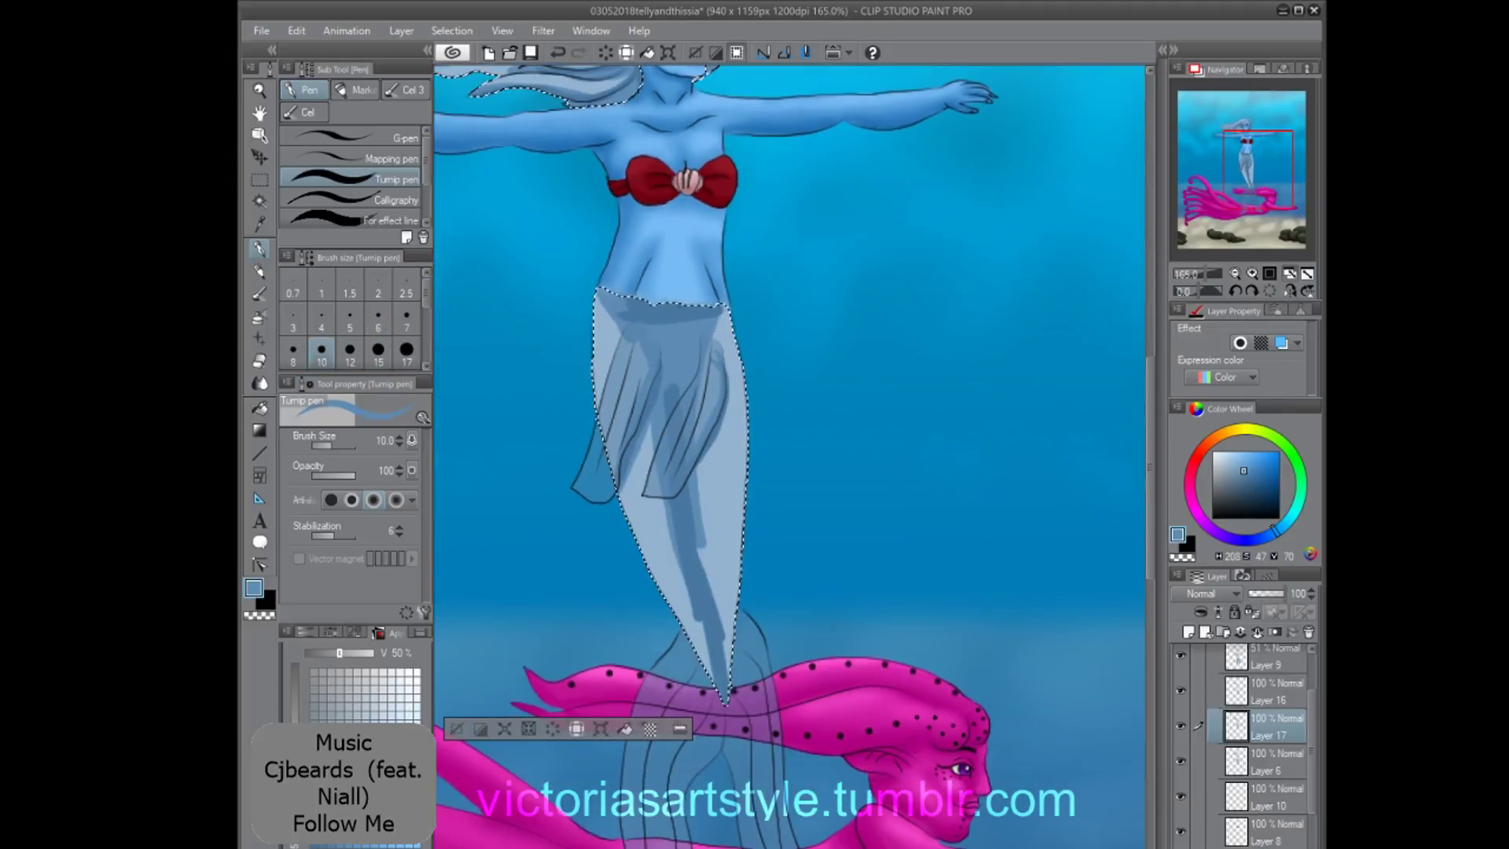
pyautogui.moveTo(1266, 691); pyautogui.dragTo(1267, 738)
pyautogui.keyDown('alt'); pyautogui.click(641, 320); pyautogui.keyUp('alt')
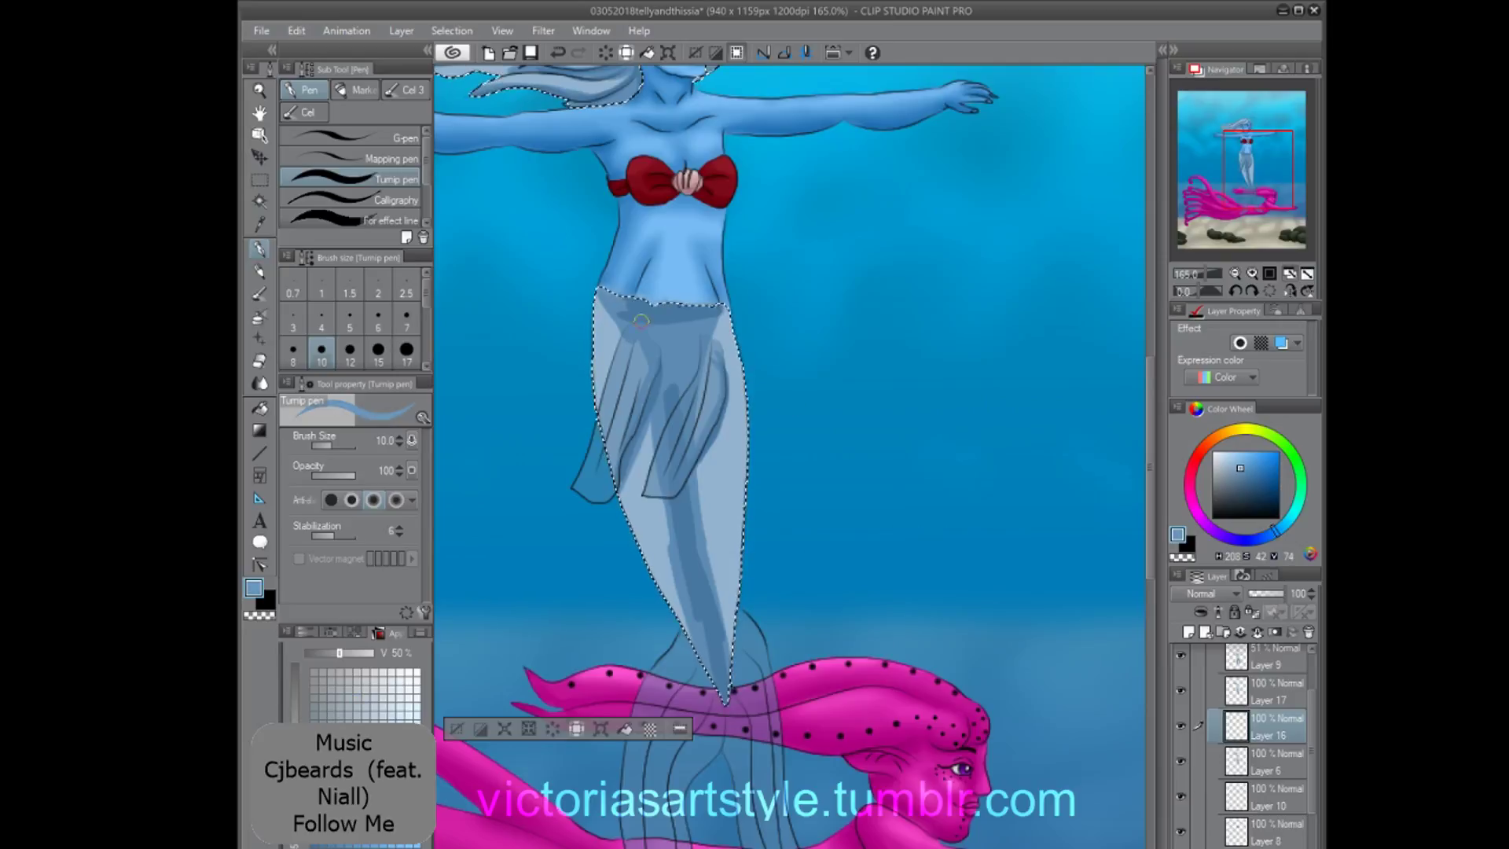
# Paint the lighter grey-blue tone along the hair strands on Layer 16 with the Turnip pen at size 6.
pyautogui.moveTo(755, 315); pyautogui.dragTo(904, 764)
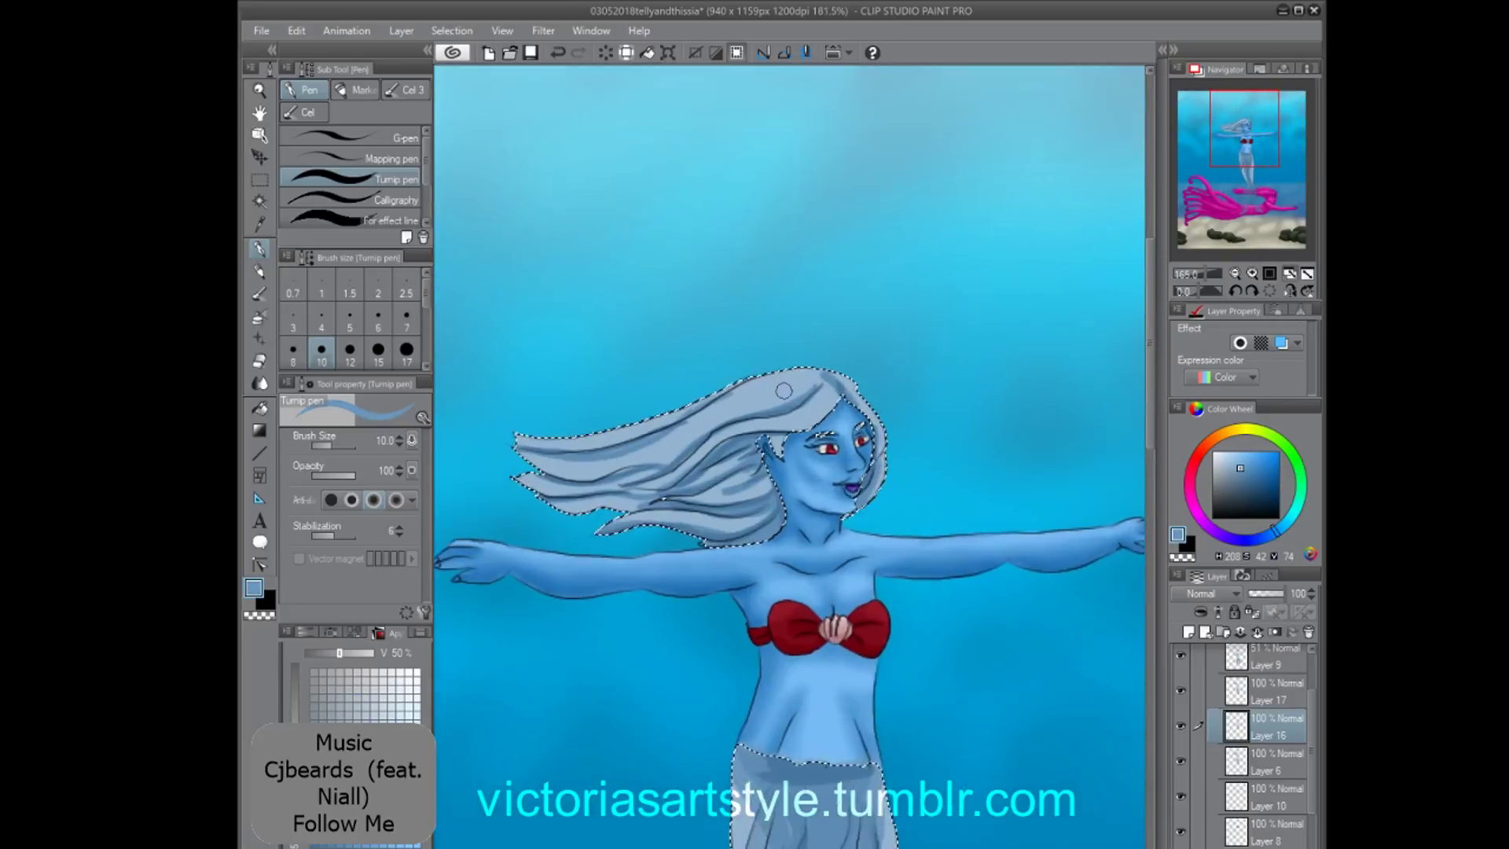
pyautogui.scroll(3, 794, 487)
pyautogui.press('[')
pyautogui.press('[')
pyautogui.press('[')
pyautogui.moveTo(881, 352); pyautogui.dragTo(927, 562)
pyautogui.press('-')
pyautogui.press('-')
pyautogui.press('-')
pyautogui.press('-')
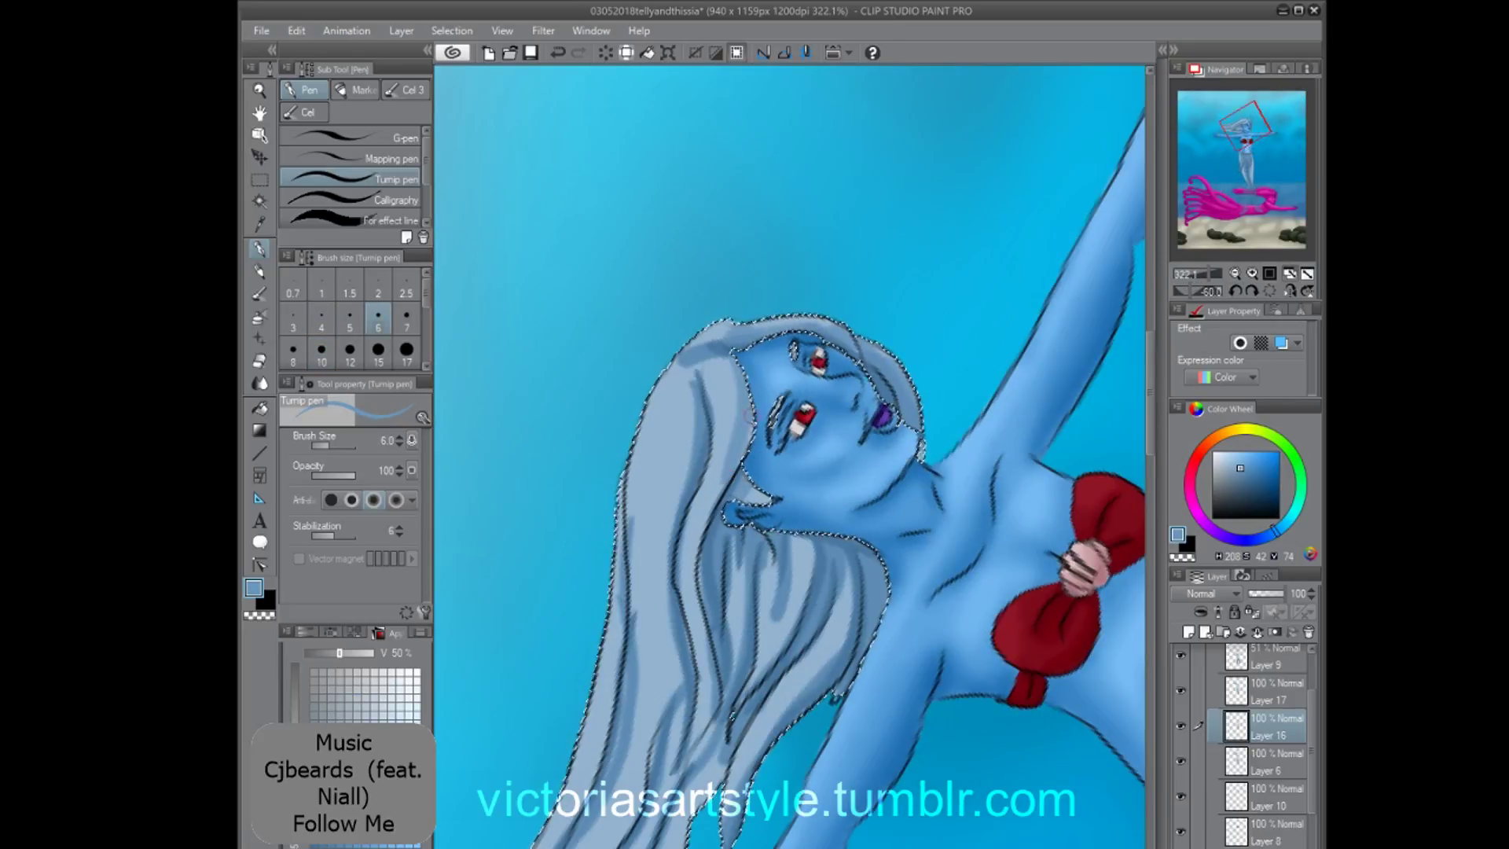
pyautogui.scroll(-1, 755, 597)
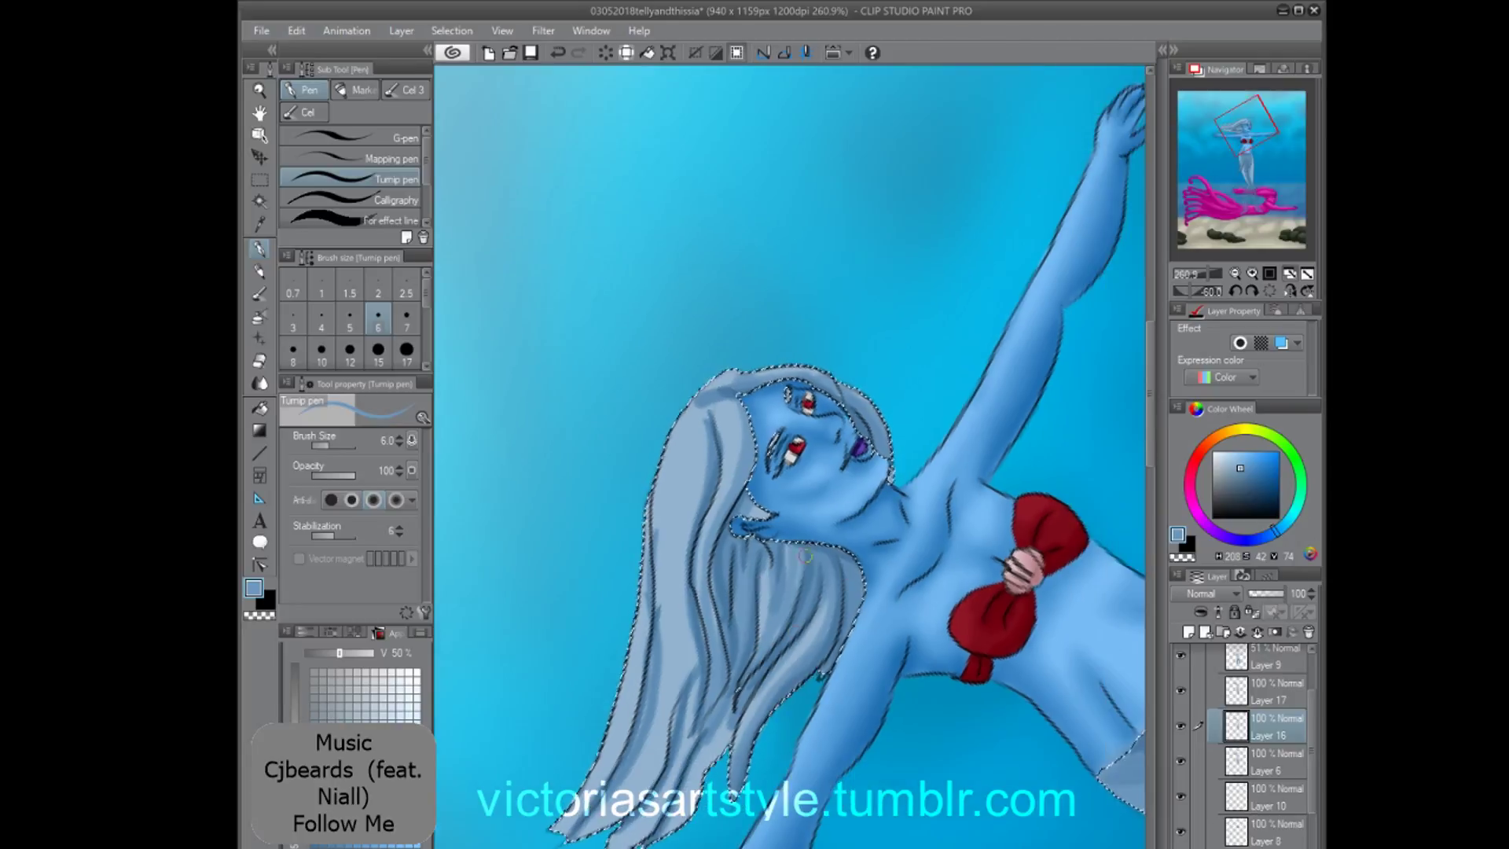
pyautogui.moveTo(731, 710); pyautogui.dragTo(691, 778)
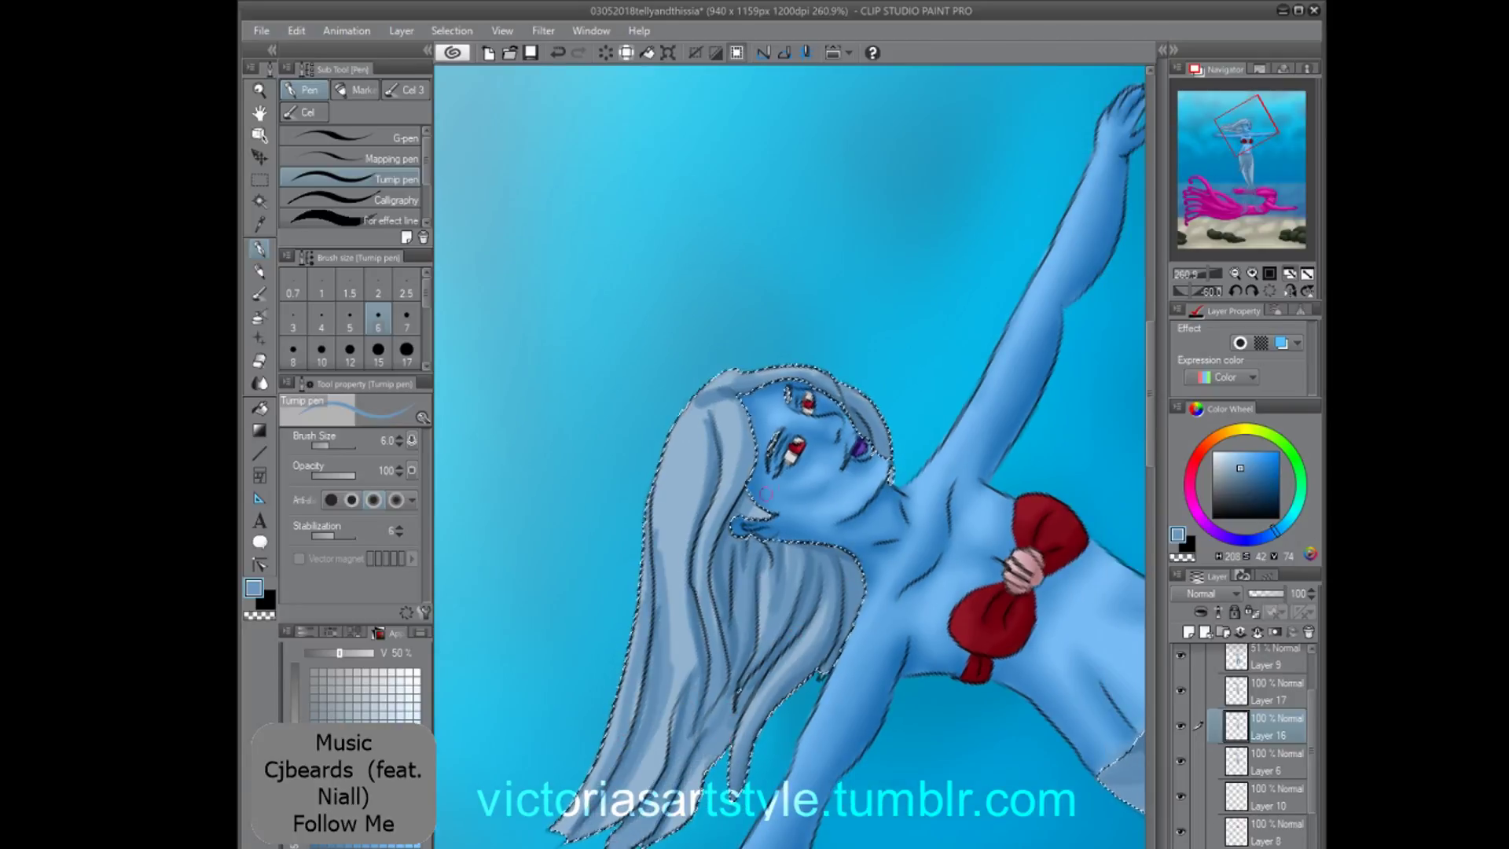
# Merge the hair shading on Layer 17 down into Layer 16.
pyautogui.press('^')
pyautogui.press('^')
pyautogui.press('^')
pyautogui.press('^')
pyautogui.click(1268, 692)
pyautogui.hotkey('ctrl', 'e')
# Add a layer beneath Layer 16 and paint pale blue strokes (H 208, S 24, V 86) along the hair strands.
pyautogui.click(1268, 727)
pyautogui.scroll(-1, 833, 503)
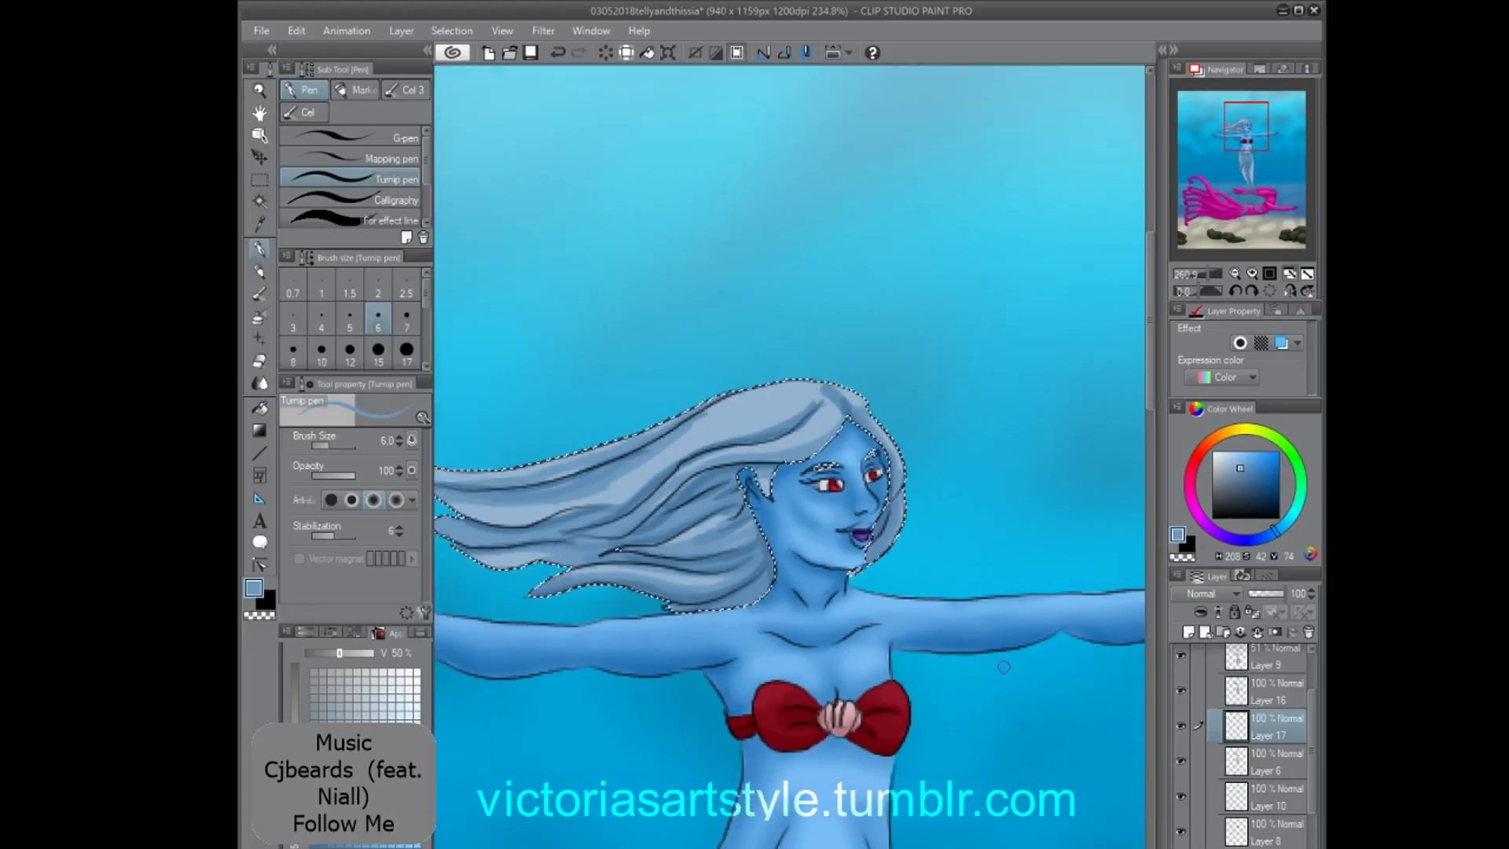
pyautogui.moveTo(825, 471); pyautogui.dragTo(865, 522)
pyautogui.click(1189, 632)
pyautogui.click(1228, 461)
pyautogui.press('-')
pyautogui.press('-')
pyautogui.press('-')
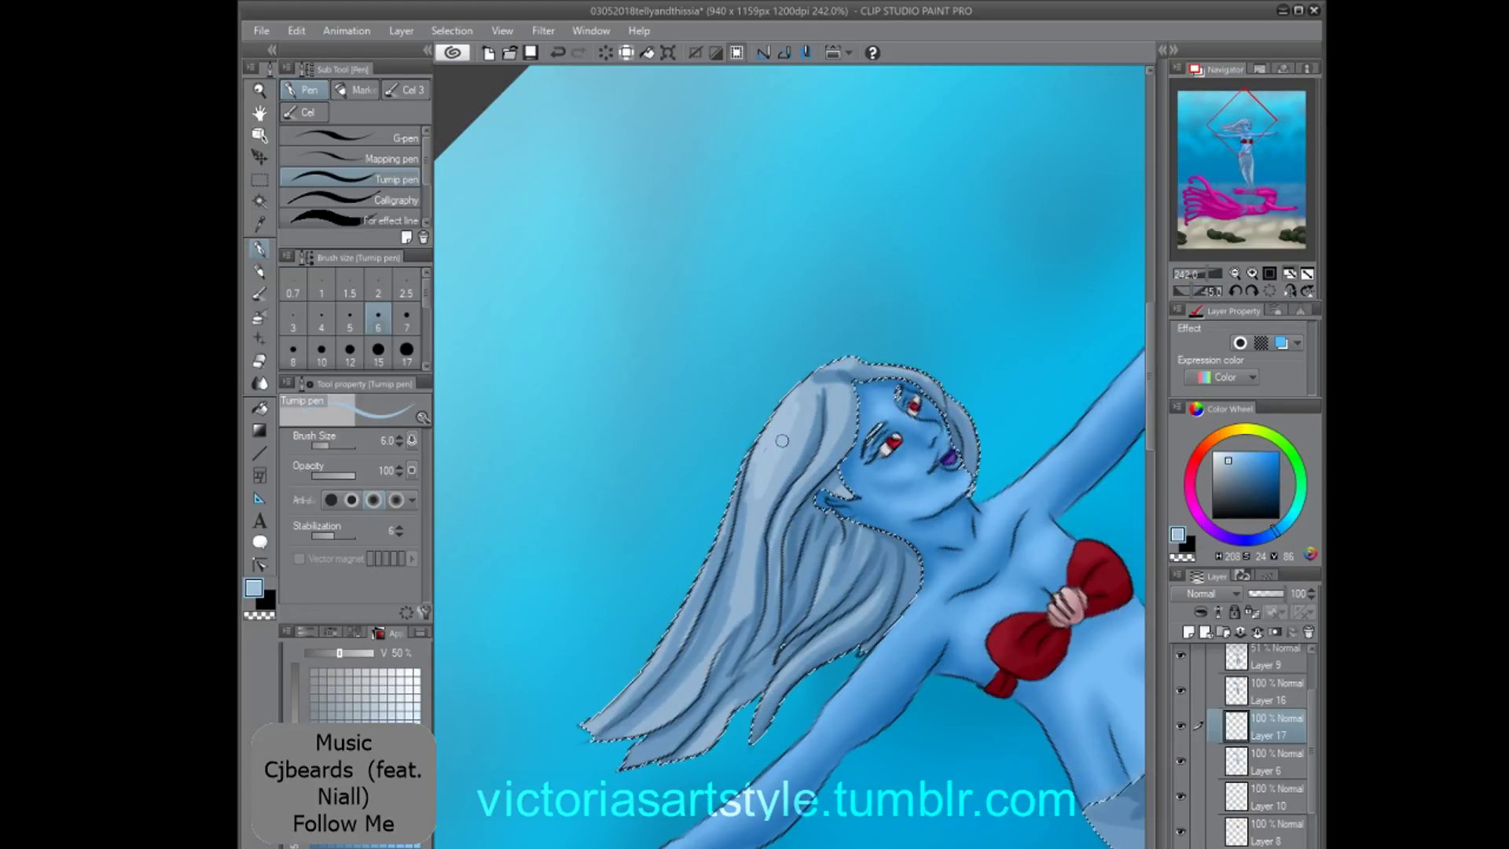
# Paint the same pale blue along both sides of the tail with the Turnip pen at size 12.
pyautogui.moveTo(1100, 786); pyautogui.dragTo(444, 394)
pyautogui.moveTo(825, 530); pyautogui.dragTo(915, 637)
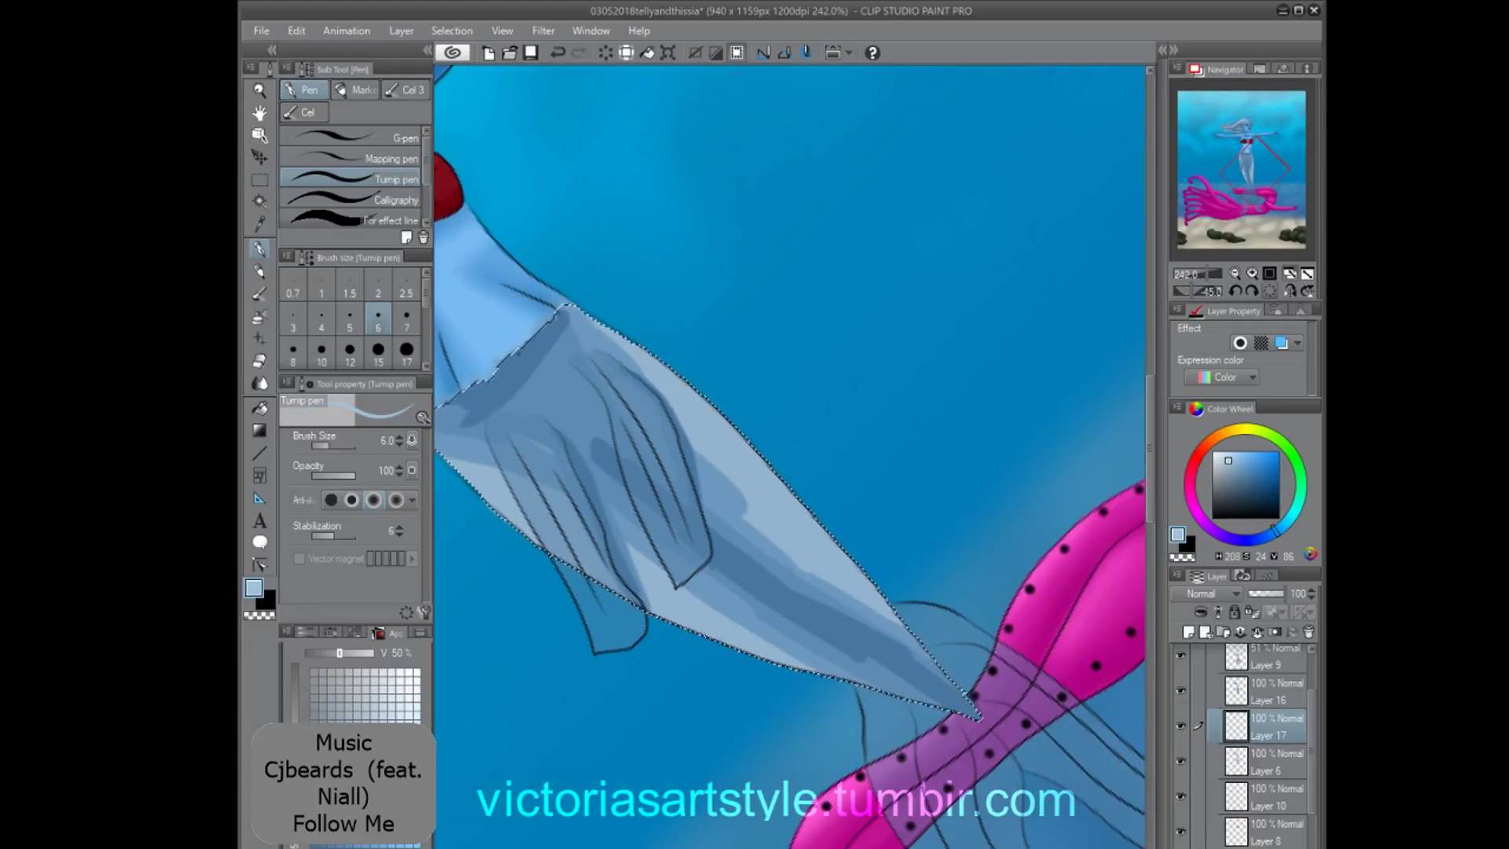
pyautogui.press('^')
pyautogui.press('^')
pyautogui.press('^')
pyautogui.press(']')
pyautogui.press(']')
pyautogui.press(']')
pyautogui.press(']')
pyautogui.moveTo(559, 259); pyautogui.dragTo(572, 365)
pyautogui.moveTo(607, 475); pyautogui.dragTo(640, 586)
pyautogui.moveTo(773, 393)
pyautogui.mouseDown()
pyautogui.moveTo(765, 621)
pyautogui.moveTo(762, 569)
pyautogui.mouseUp()
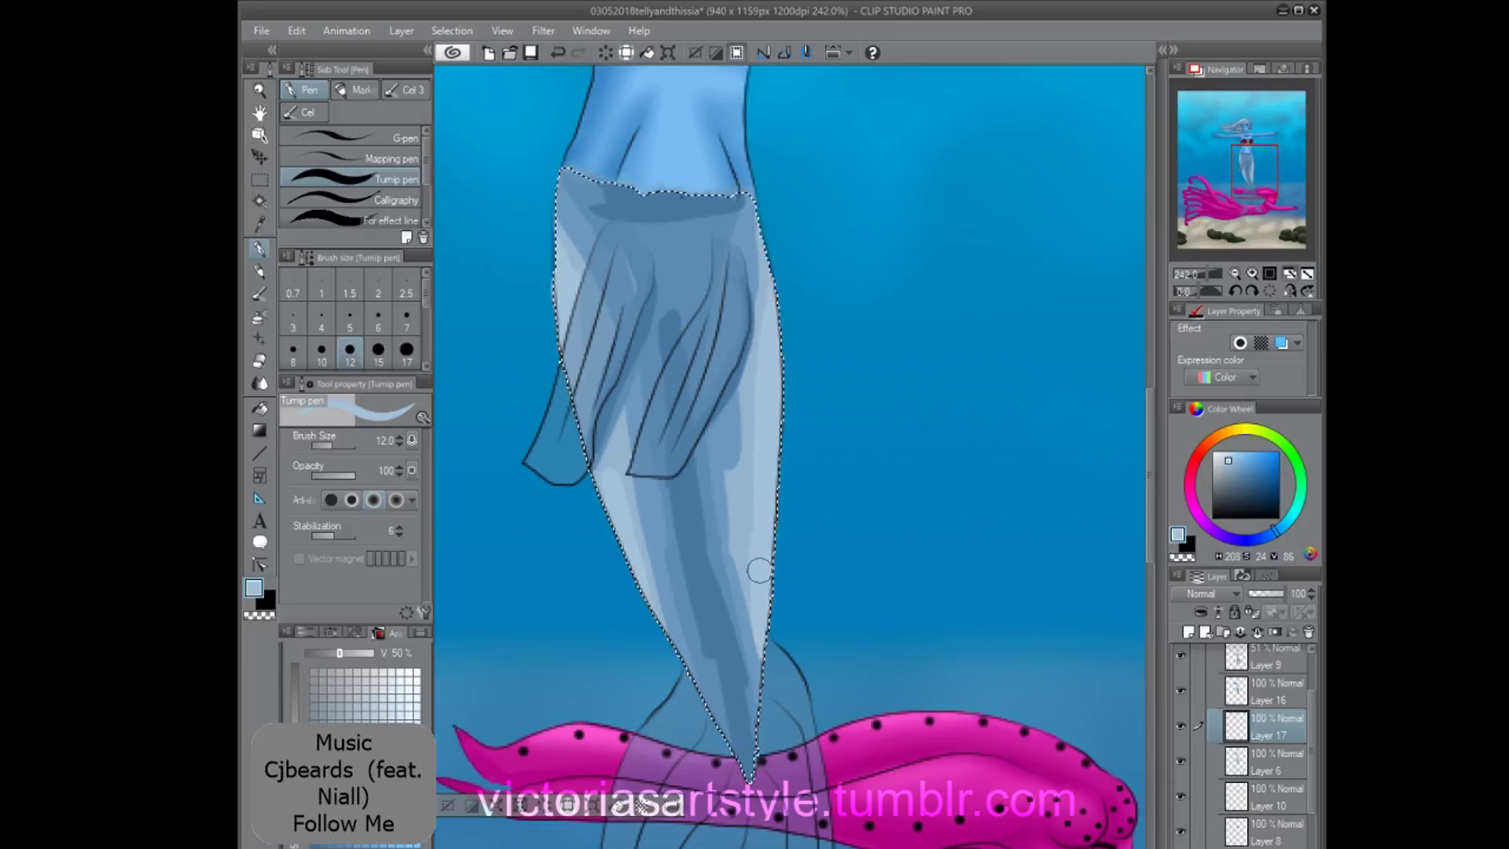
# Merge Layer 16 into Layer 17 and paint highlights in H 208, S 17, V 93 on the tail edges and, at size 5, the hair.
pyautogui.click(1276, 691)
pyautogui.click(1257, 632)
pyautogui.click(391, 720)
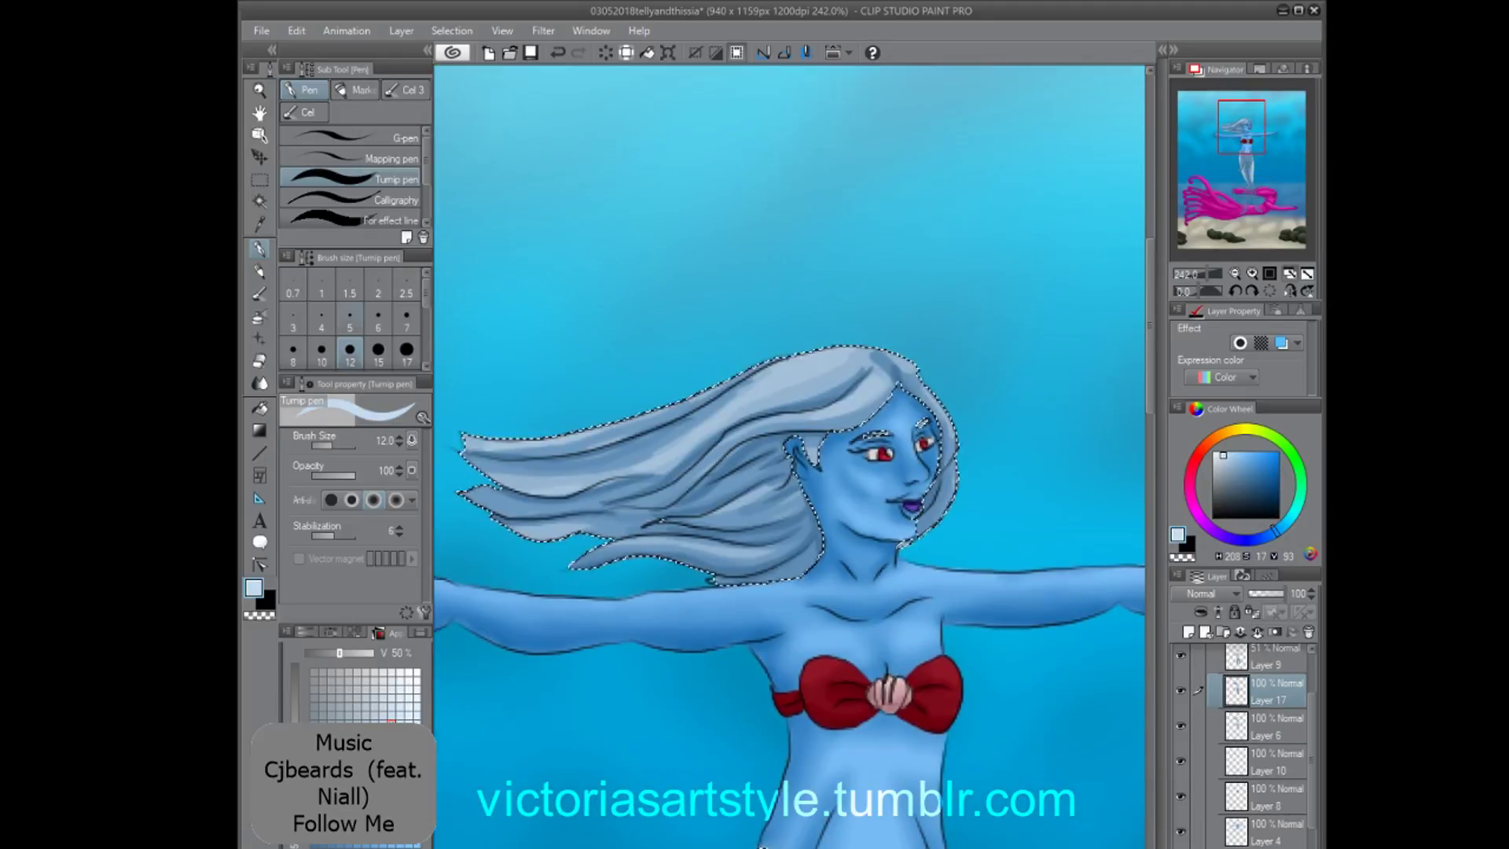
pyautogui.press('[')
pyautogui.press('[')
pyautogui.press('[')
pyautogui.press('[')
pyautogui.press('[')
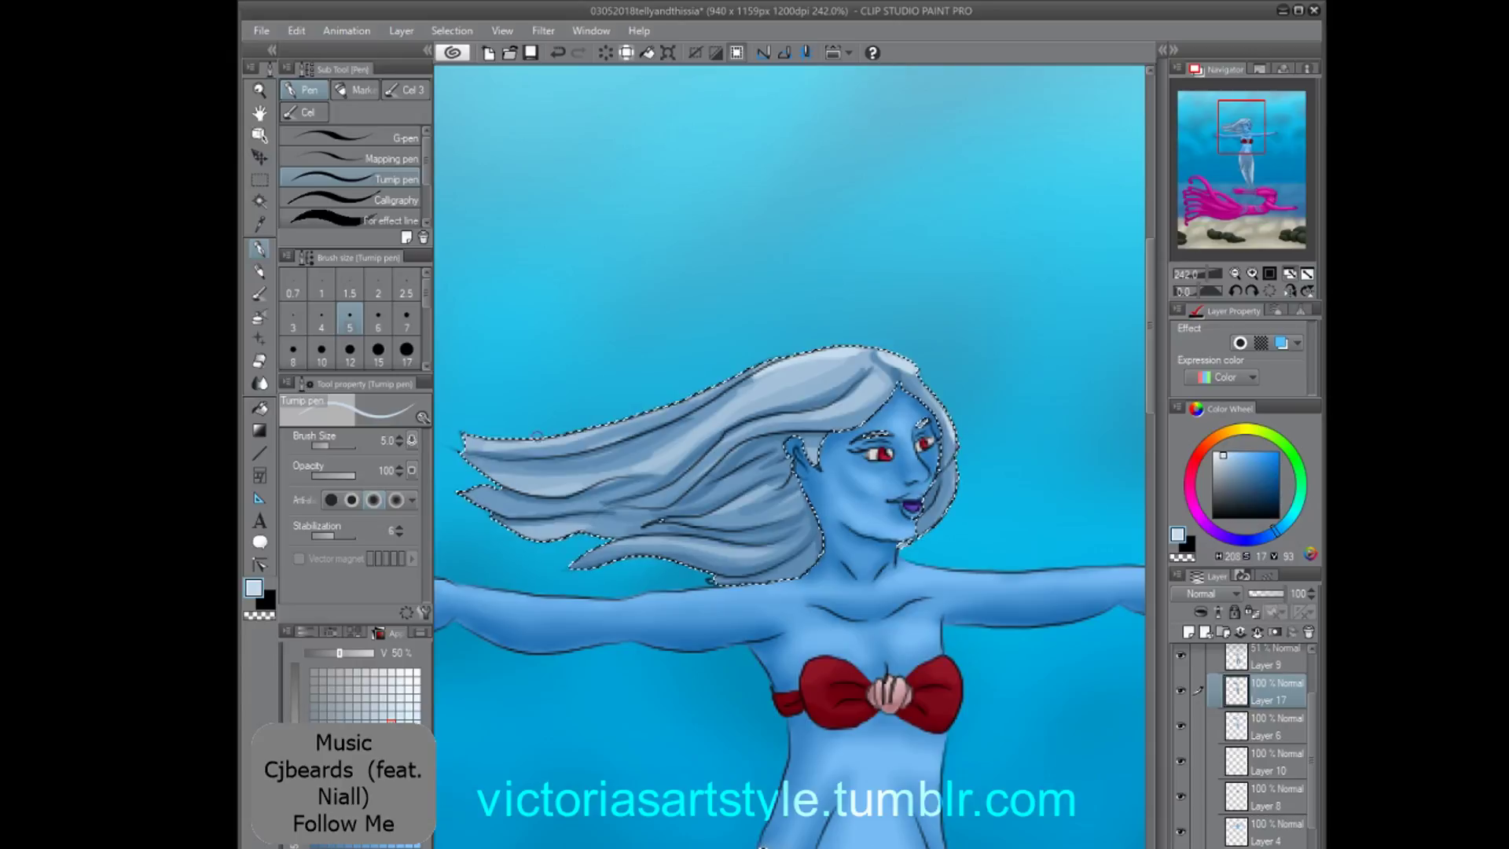
# Blend the tail's shading bands into smooth gradients with the Blur 2 tool, varying the brush between sizes 6 and 17.
pyautogui.press('j')
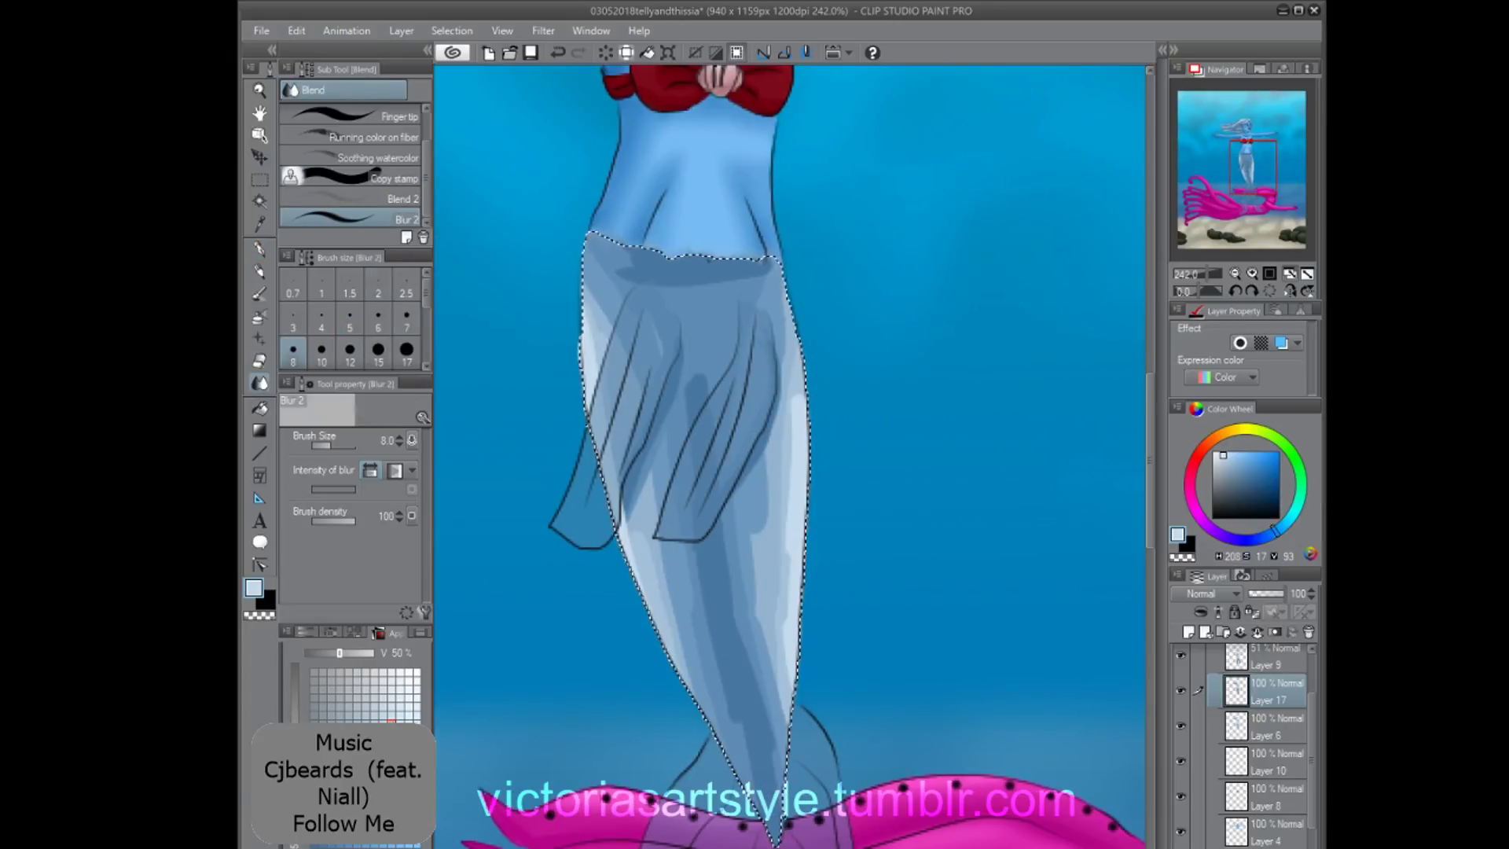
pyautogui.press(']')
pyautogui.press(']')
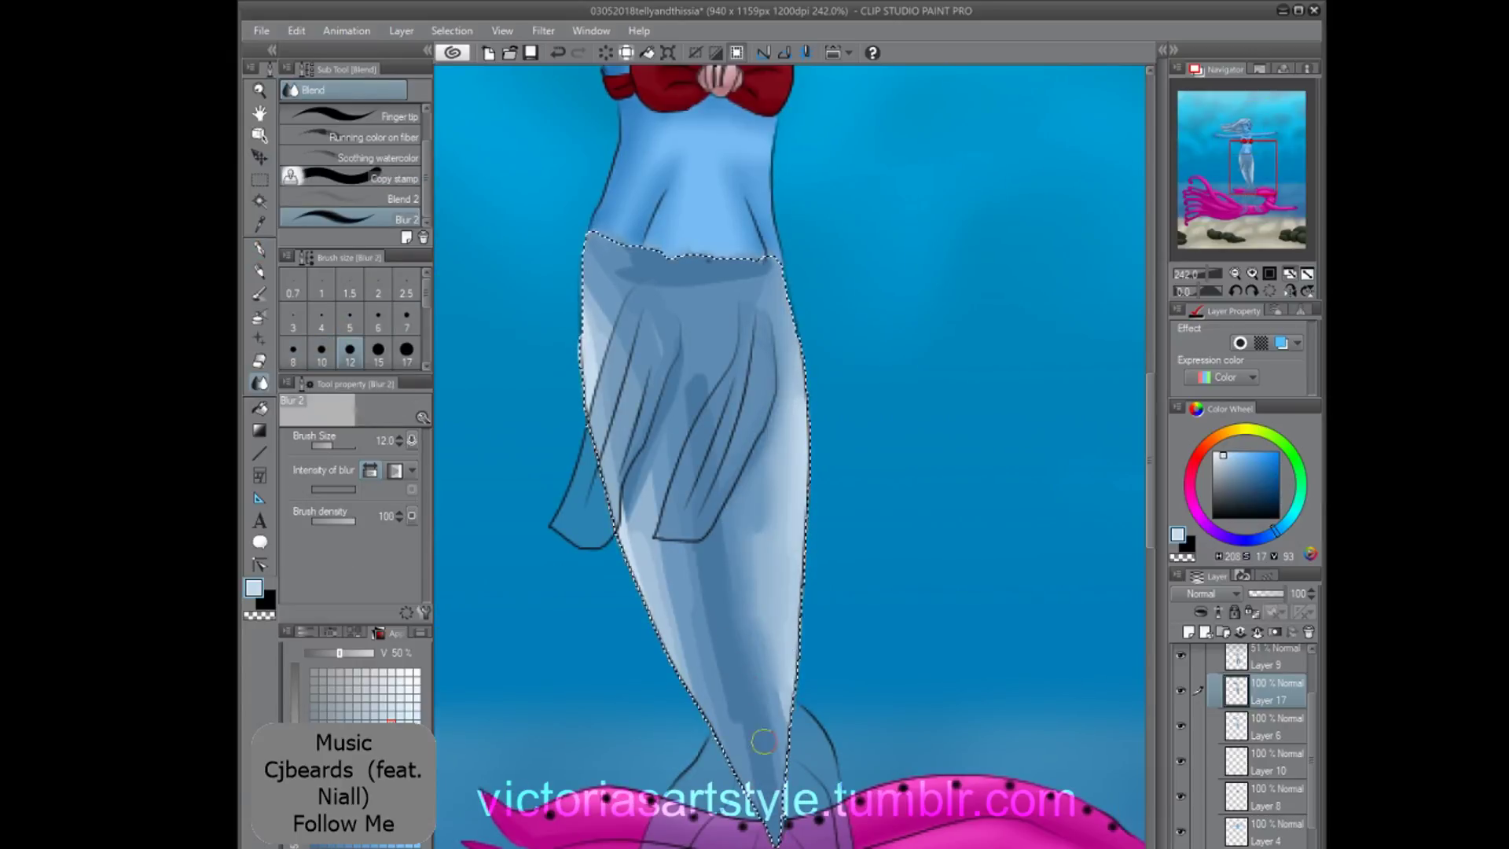
pyautogui.moveTo(773, 347); pyautogui.dragTo(786, 332)
pyautogui.press(']')
pyautogui.press(']')
pyautogui.press('[')
pyautogui.press('[')
pyautogui.press('[')
pyautogui.press('[')
pyautogui.press('[')
pyautogui.press('[')
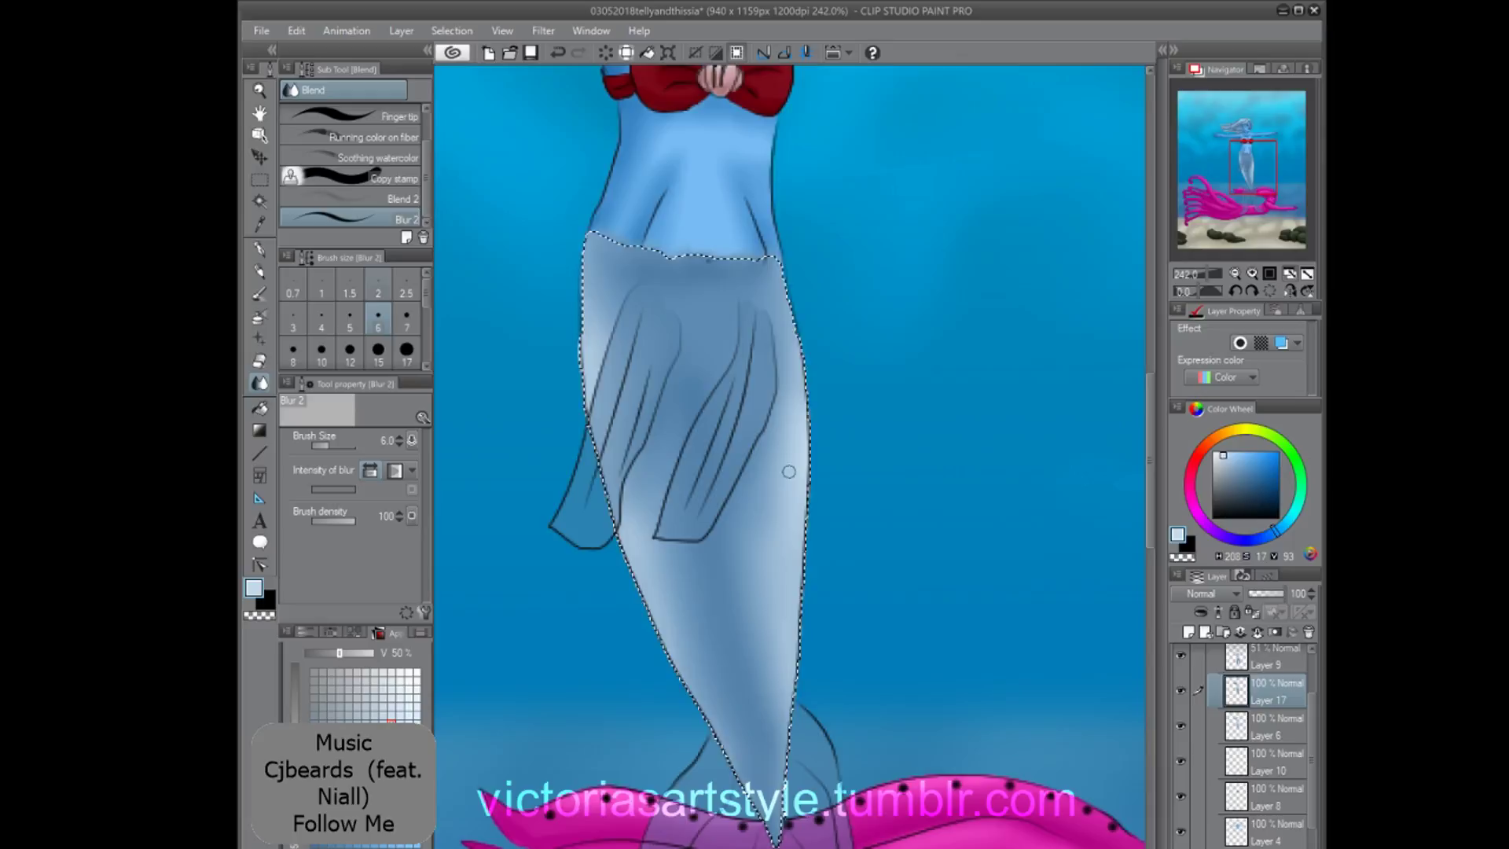
# Blend the shading along the hair strands with the Blur 2 tool at size 6.
pyautogui.scroll(-6, 788, 472)
pyautogui.moveTo(684, 236); pyautogui.dragTo(826, 534)
pyautogui.scroll(3, 774, 381)
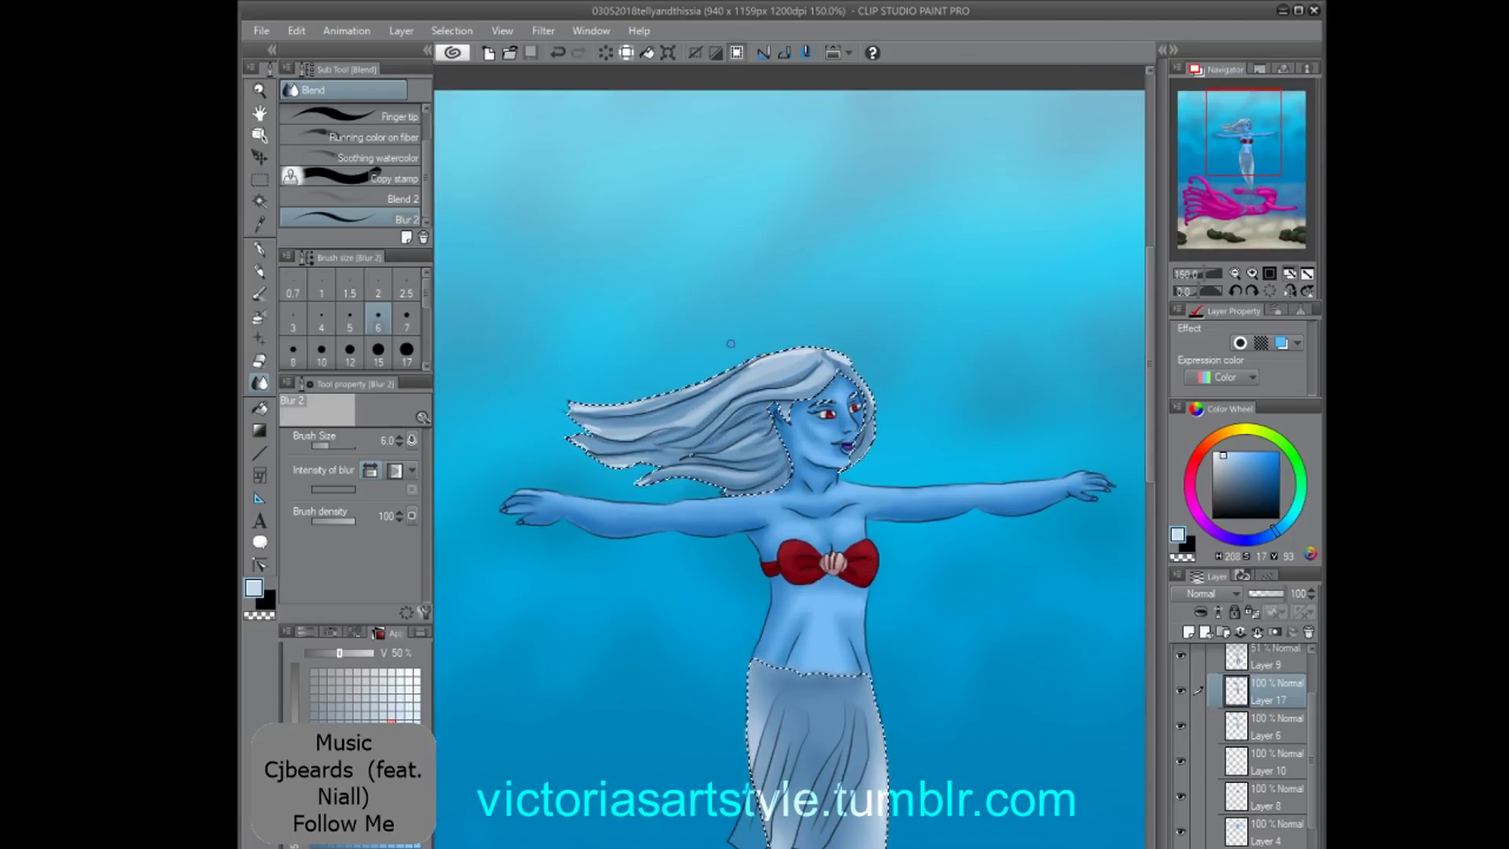
pyautogui.scroll(2, 808, 330)
pyautogui.scroll(1, 951, 450)
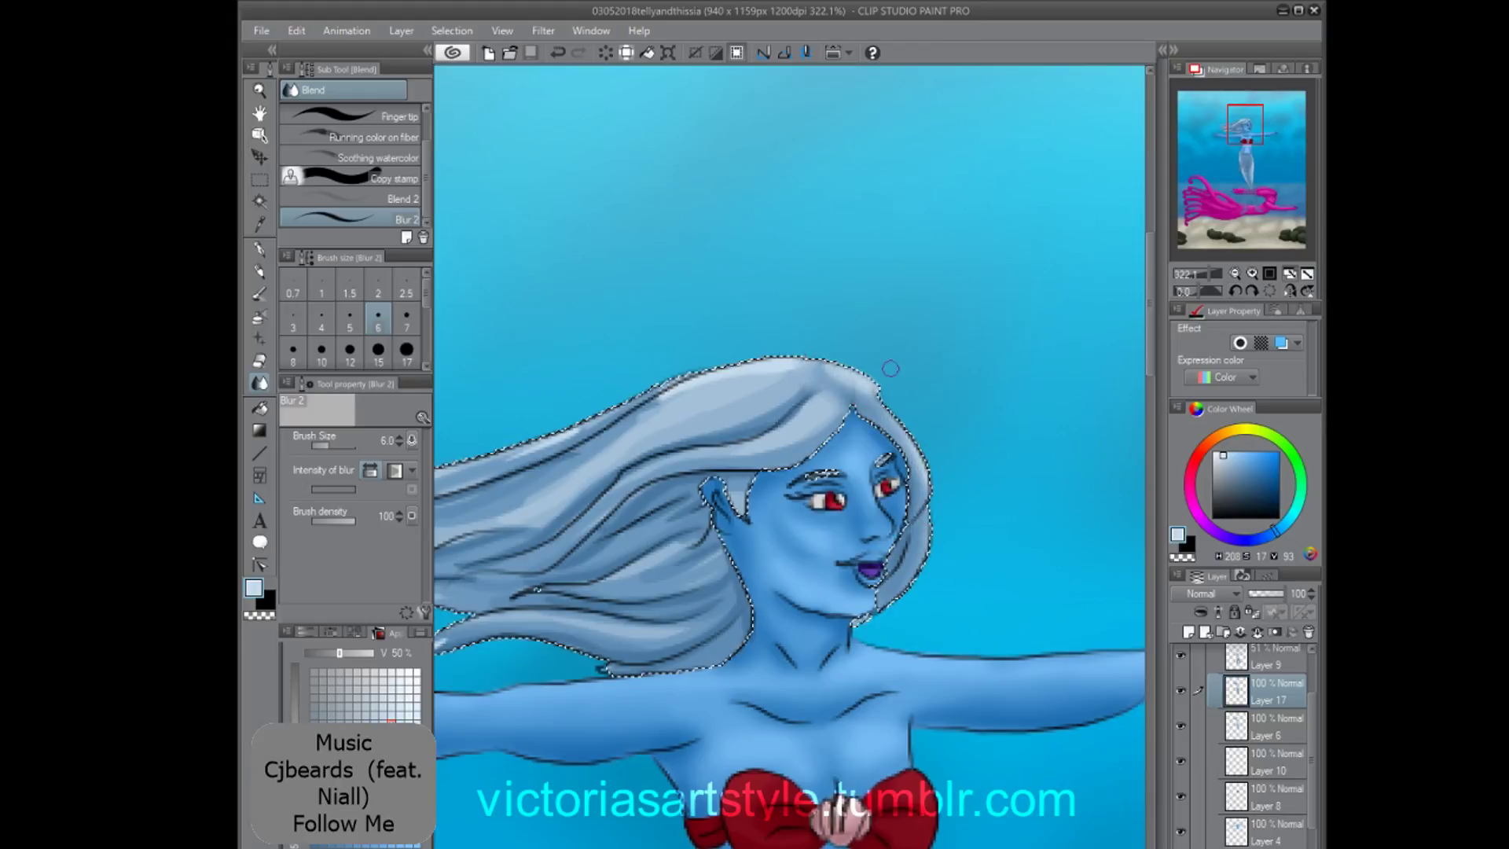
pyautogui.moveTo(890, 369); pyautogui.dragTo(762, 330)
pyautogui.moveTo(711, 402); pyautogui.dragTo(750, 183)
pyautogui.moveTo(766, 167); pyautogui.dragTo(749, 191)
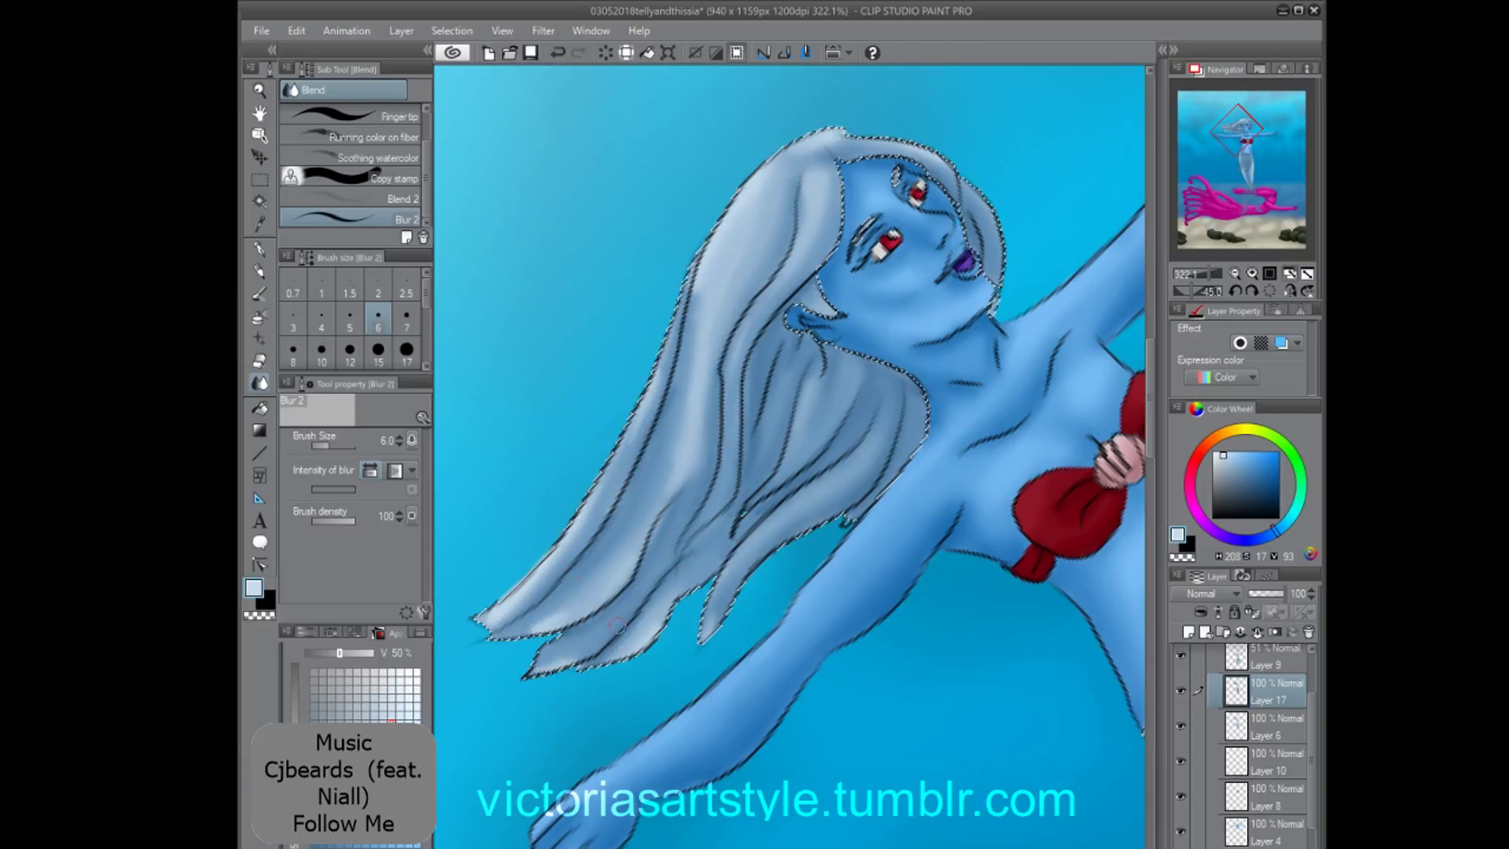
pyautogui.moveTo(720, 273); pyautogui.dragTo(880, 299)
# Merge the deselected hair and tail shading layer down, and load the fin shapes on Layer 9 as the selection.
pyautogui.hotkey('ctrl', 'd')
pyautogui.hotkey('ctrl', 'e')
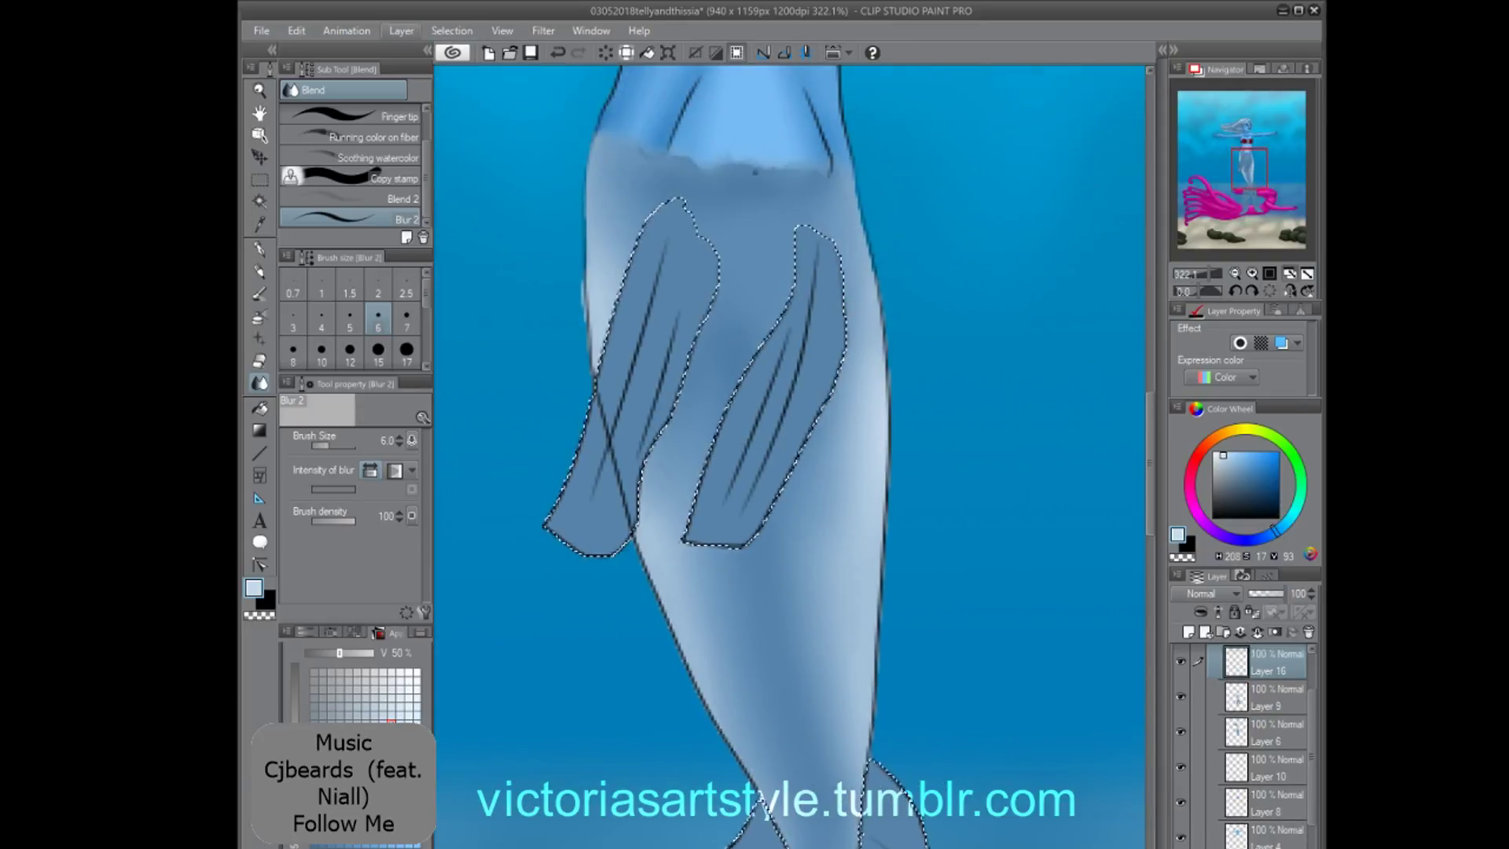
pyautogui.keyDown('ctrl'); pyautogui.click(1236, 697); pyautogui.keyUp('ctrl')
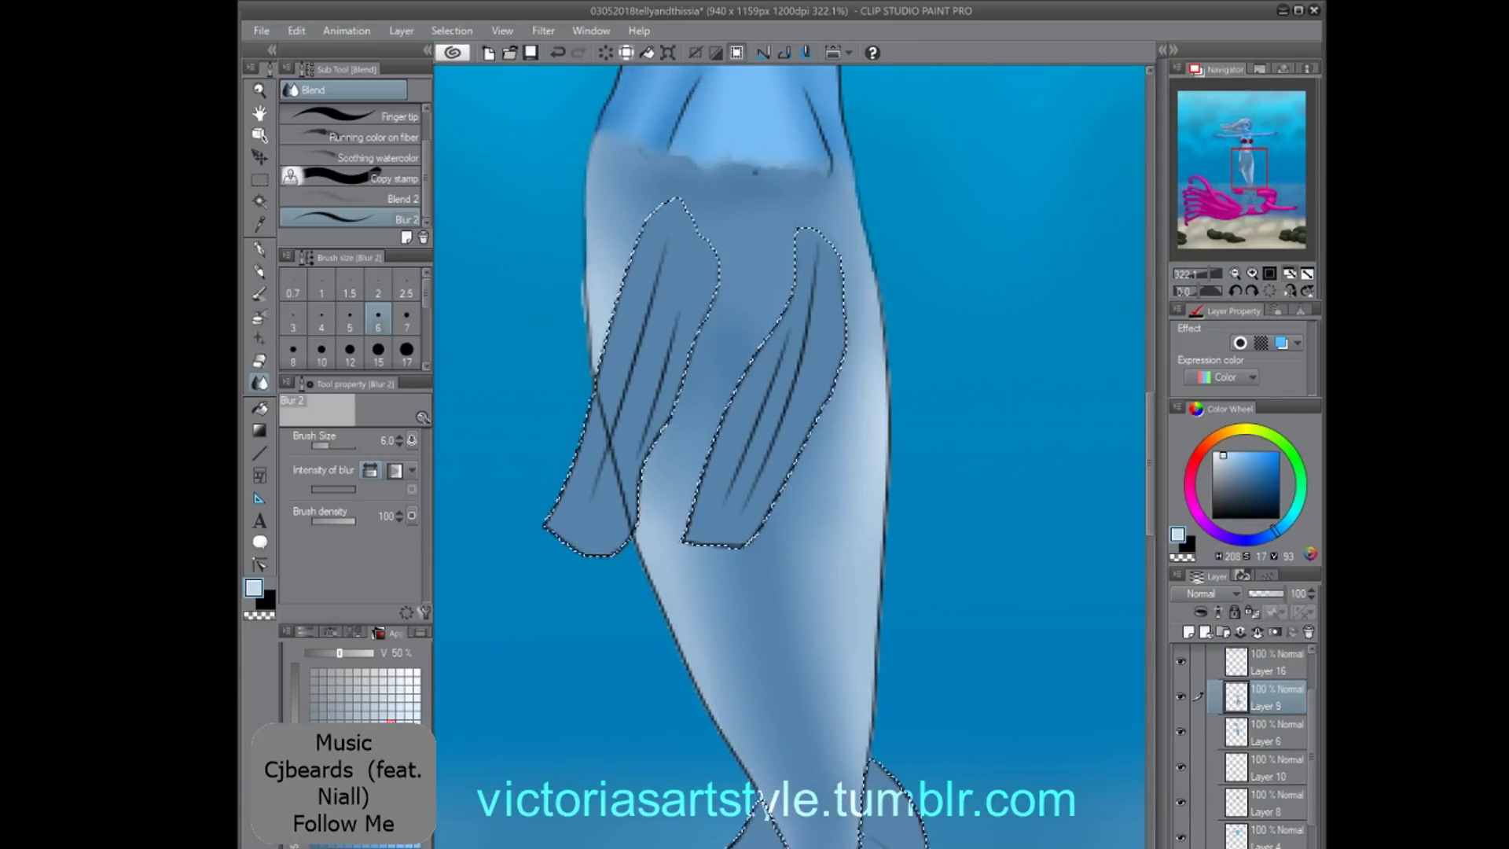
# Paint dark blue shadows (H 207, S 69, V 51) on the hip fins on Layer 16 with the Turnip pen at size 7.
pyautogui.click(1270, 663)
pyautogui.keyDown('alt'); pyautogui.click(821, 330); pyautogui.keyUp('alt')
pyautogui.click(1258, 483)
pyautogui.click(259, 250)
pyautogui.click(406, 317)
pyautogui.moveTo(701, 234)
pyautogui.mouseDown()
pyautogui.moveTo(686, 379)
pyautogui.moveTo(642, 470)
pyautogui.mouseUp()
pyautogui.moveTo(633, 530); pyautogui.dragTo(602, 554)
pyautogui.moveTo(821, 230)
pyautogui.mouseDown()
pyautogui.moveTo(842, 362)
pyautogui.moveTo(752, 539)
pyautogui.mouseUp()
# Paint the dark blue shadows along the folds and tips of both tail flukes.
pyautogui.scroll(-5, 680, 453)
pyautogui.scroll(-2, 679, 436)
pyautogui.scroll(4, 726, 707)
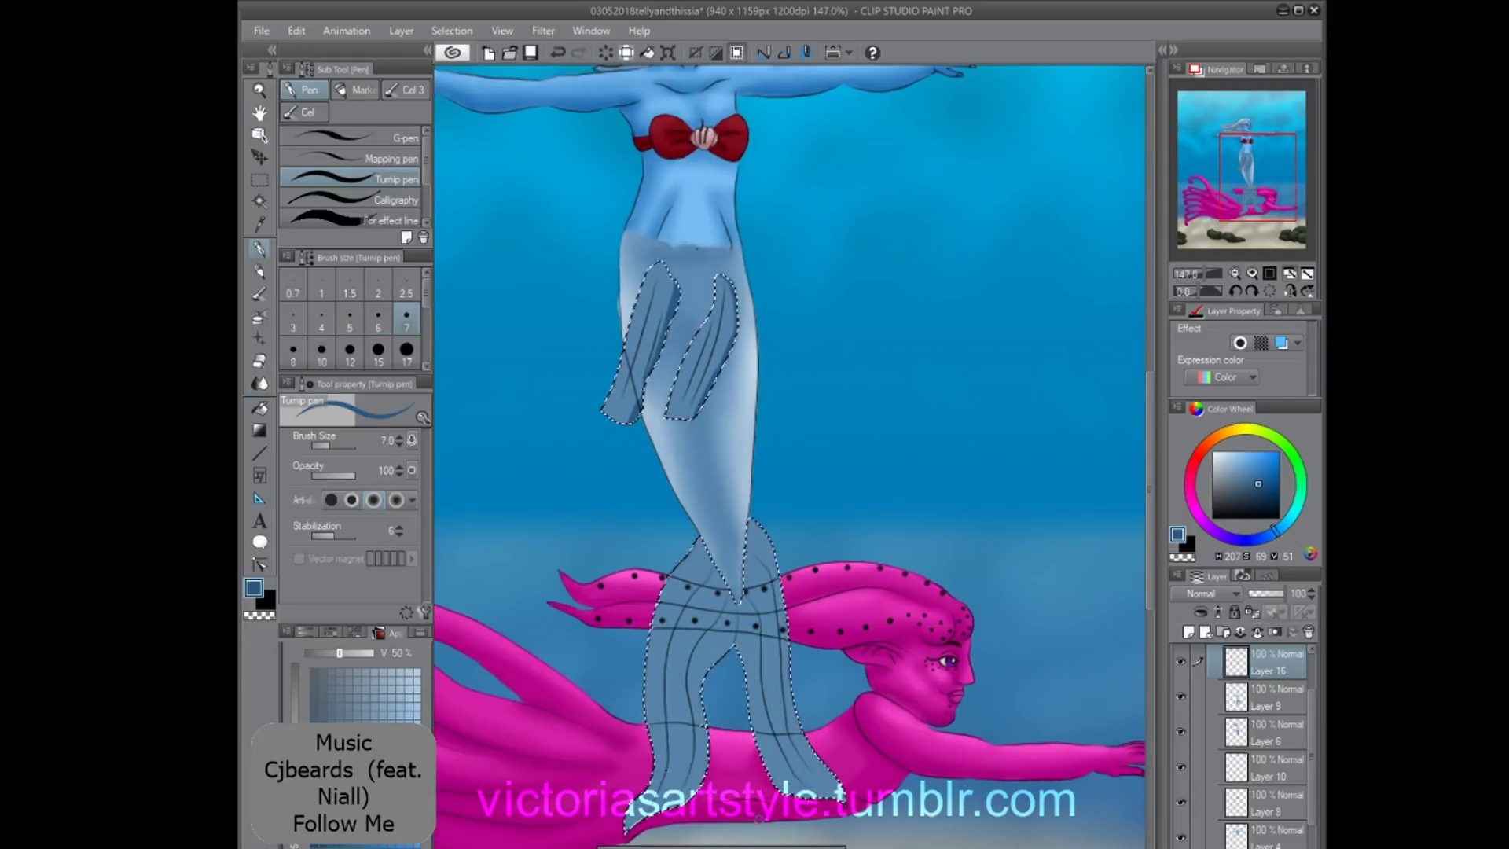
pyautogui.scroll(3, 774, 754)
pyautogui.moveTo(610, 774); pyautogui.dragTo(651, 780)
pyautogui.moveTo(839, 756); pyautogui.dragTo(819, 775)
pyautogui.moveTo(728, 529); pyautogui.dragTo(659, 767)
pyautogui.moveTo(731, 534); pyautogui.dragTo(786, 719)
pyautogui.moveTo(690, 471); pyautogui.dragTo(635, 691)
pyautogui.moveTo(740, 444); pyautogui.dragTo(787, 546)
pyautogui.moveTo(764, 645); pyautogui.dragTo(783, 700)
# Add a layer above Layer 9 and paint slightly lighter blue strokes (H 207, S 59, V 55) beside the shadows of the flukes and hip fins.
pyautogui.click(1269, 698)
pyautogui.click(1188, 632)
pyautogui.click(1251, 478)
pyautogui.moveTo(609, 780)
pyautogui.mouseDown()
pyautogui.moveTo(667, 770)
pyautogui.moveTo(599, 570)
pyautogui.mouseUp()
pyautogui.moveTo(778, 605); pyautogui.dragTo(796, 697)
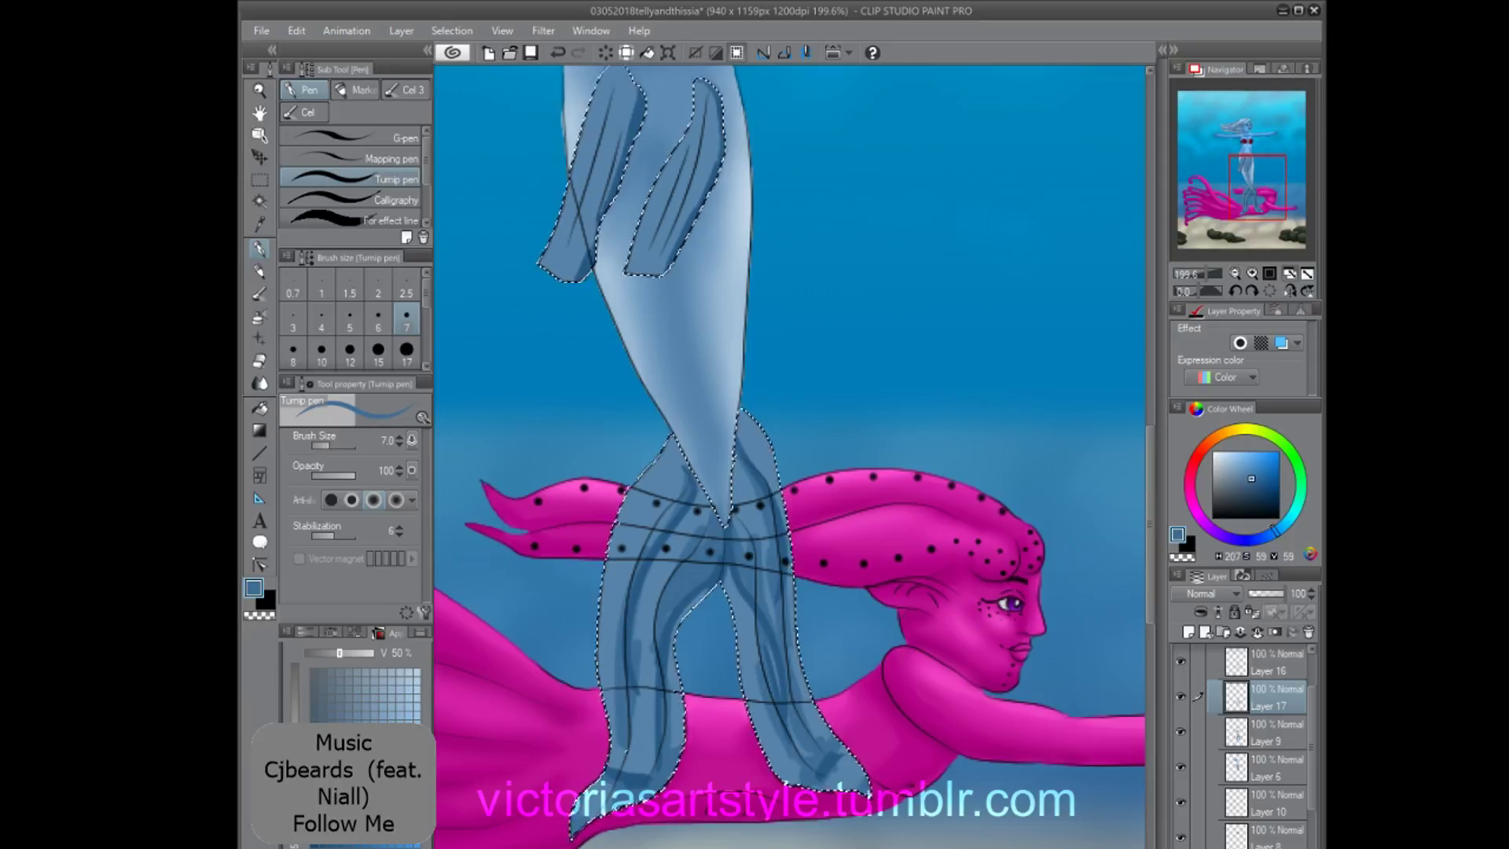
pyautogui.moveTo(576, 263); pyautogui.dragTo(620, 569)
# Paint H 207, S 51, V 63 strokes on the fins and flukes on Layer 16, and merge Layer 17 into it.
pyautogui.moveTo(1270, 662); pyautogui.dragTo(1270, 711)
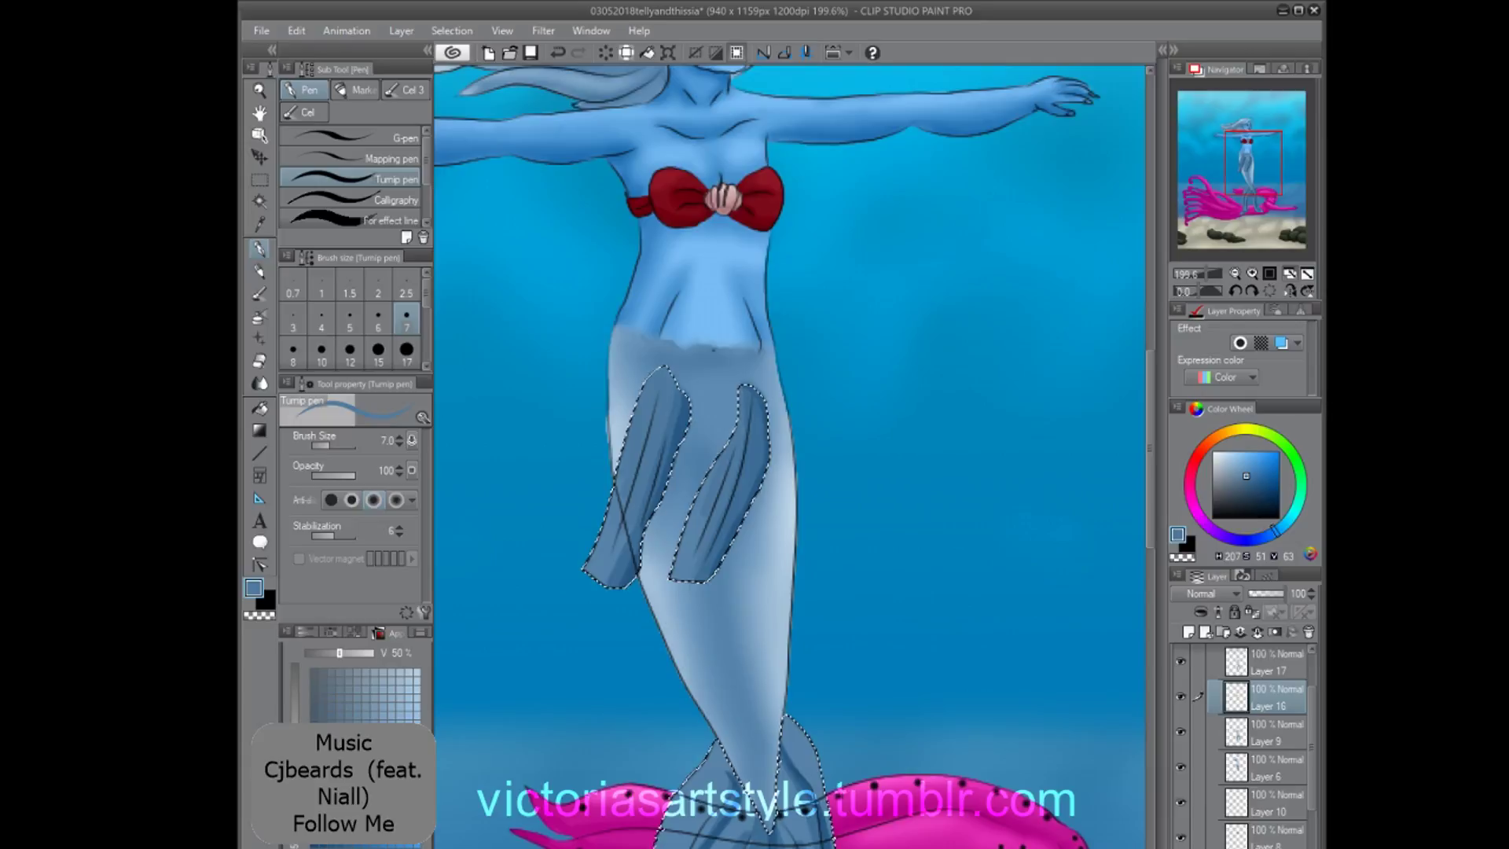
pyautogui.moveTo(704, 676); pyautogui.dragTo(785, 223)
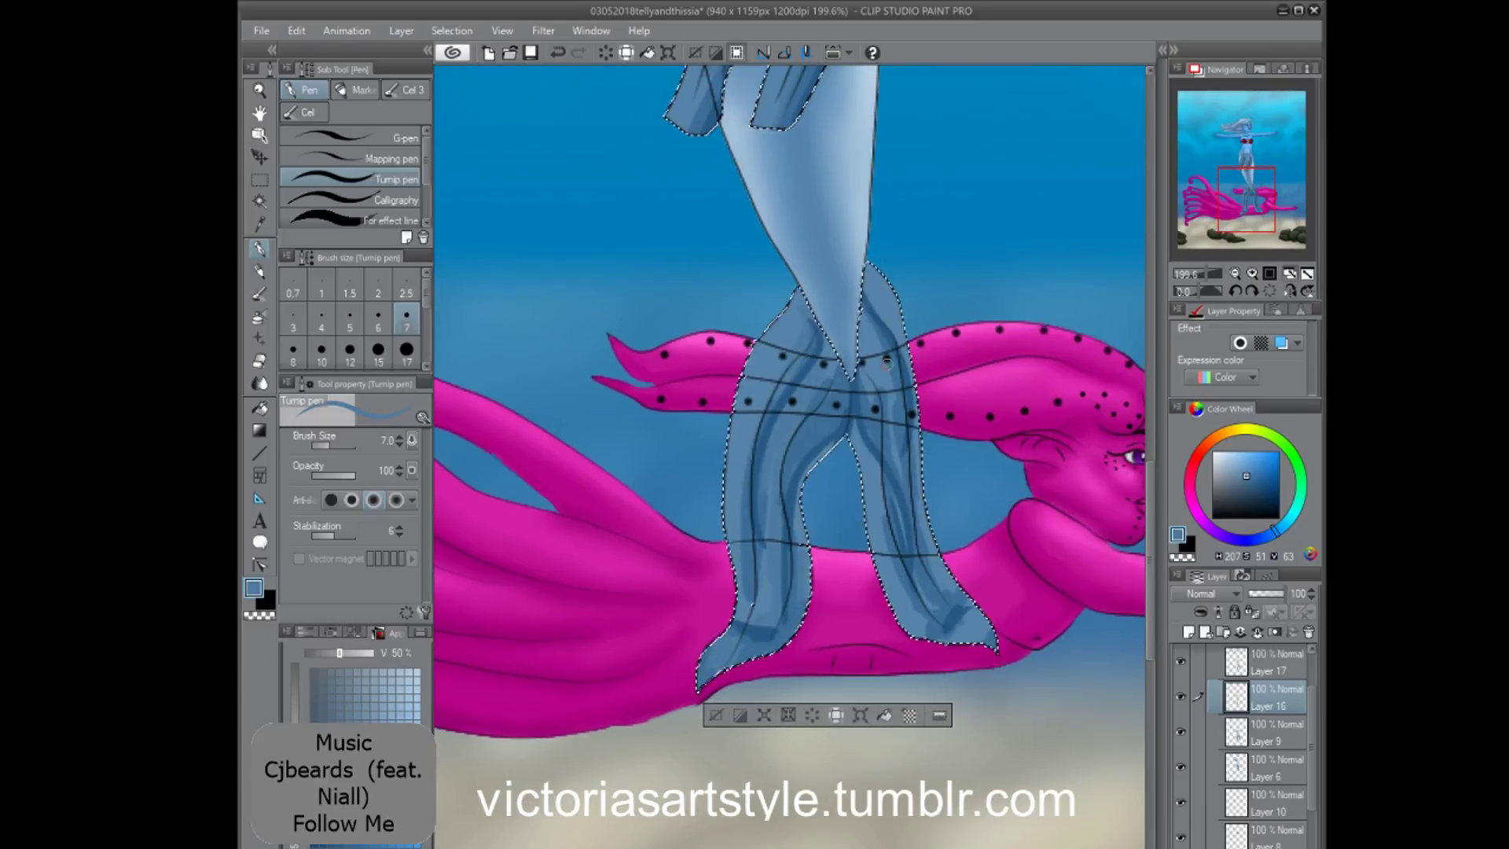
pyautogui.click(1270, 662)
pyautogui.hotkey('ctrl', 'e')
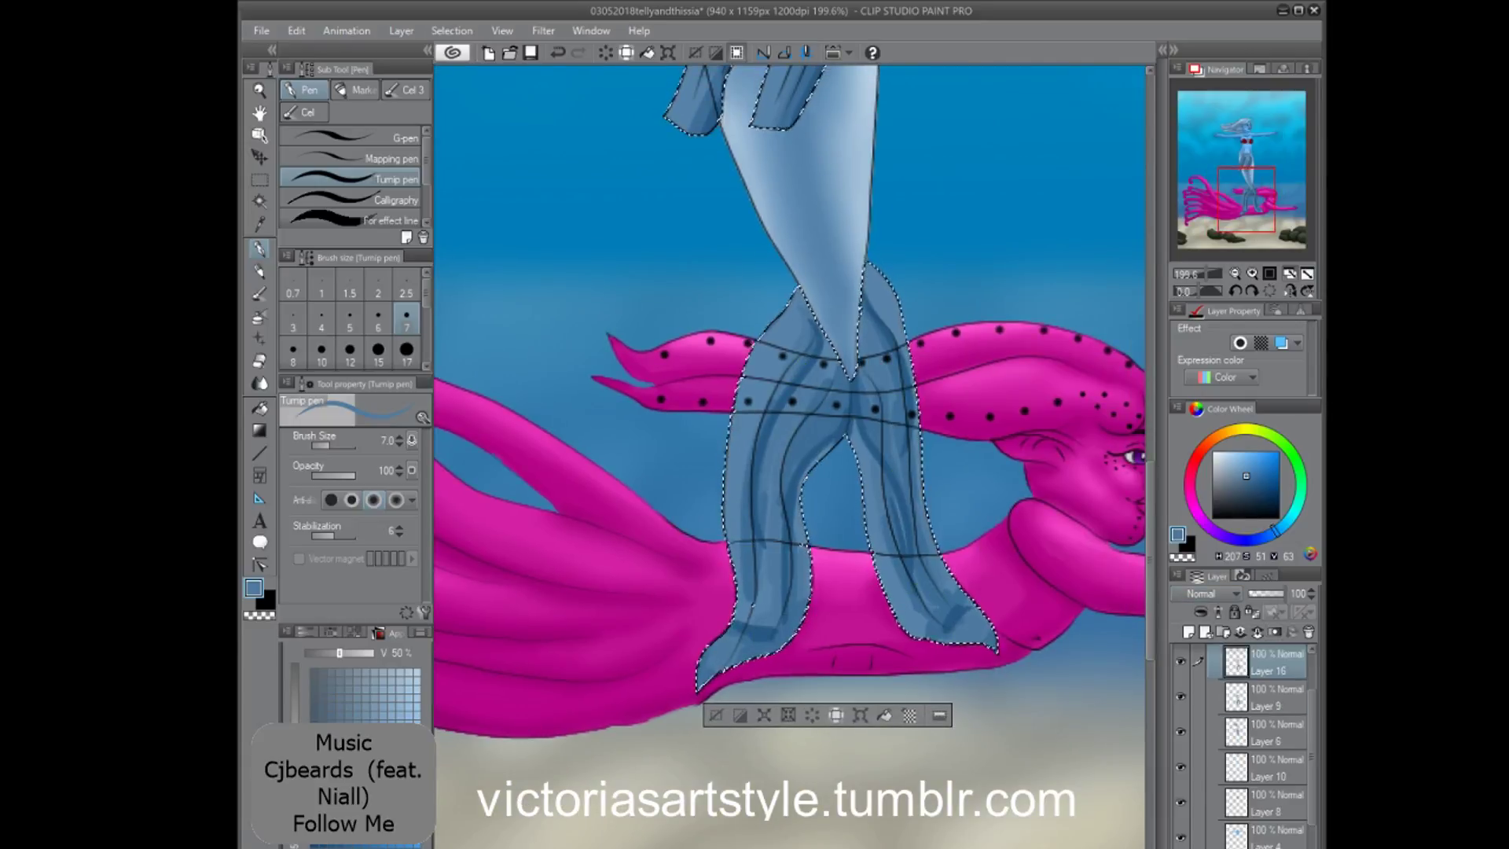
# Paint progressively lighter blue highlights on the flukes and hip fins, ending with H 207, S 29, V 90 at size 7.
pyautogui.click(1239, 466)
pyautogui.moveTo(791, 301); pyautogui.dragTo(759, 339)
pyautogui.moveTo(805, 562); pyautogui.dragTo(803, 599)
pyautogui.moveTo(850, 437); pyautogui.dragTo(894, 607)
pyautogui.moveTo(870, 268); pyautogui.dragTo(910, 381)
pyautogui.moveTo(1149, 560); pyautogui.dragTo(1149, 451)
pyautogui.moveTo(703, 460); pyautogui.dragTo(673, 555)
pyautogui.moveTo(740, 360); pyautogui.dragTo(718, 440)
pyautogui.click(417, 698)
pyautogui.scroll(-6, 847, 432)
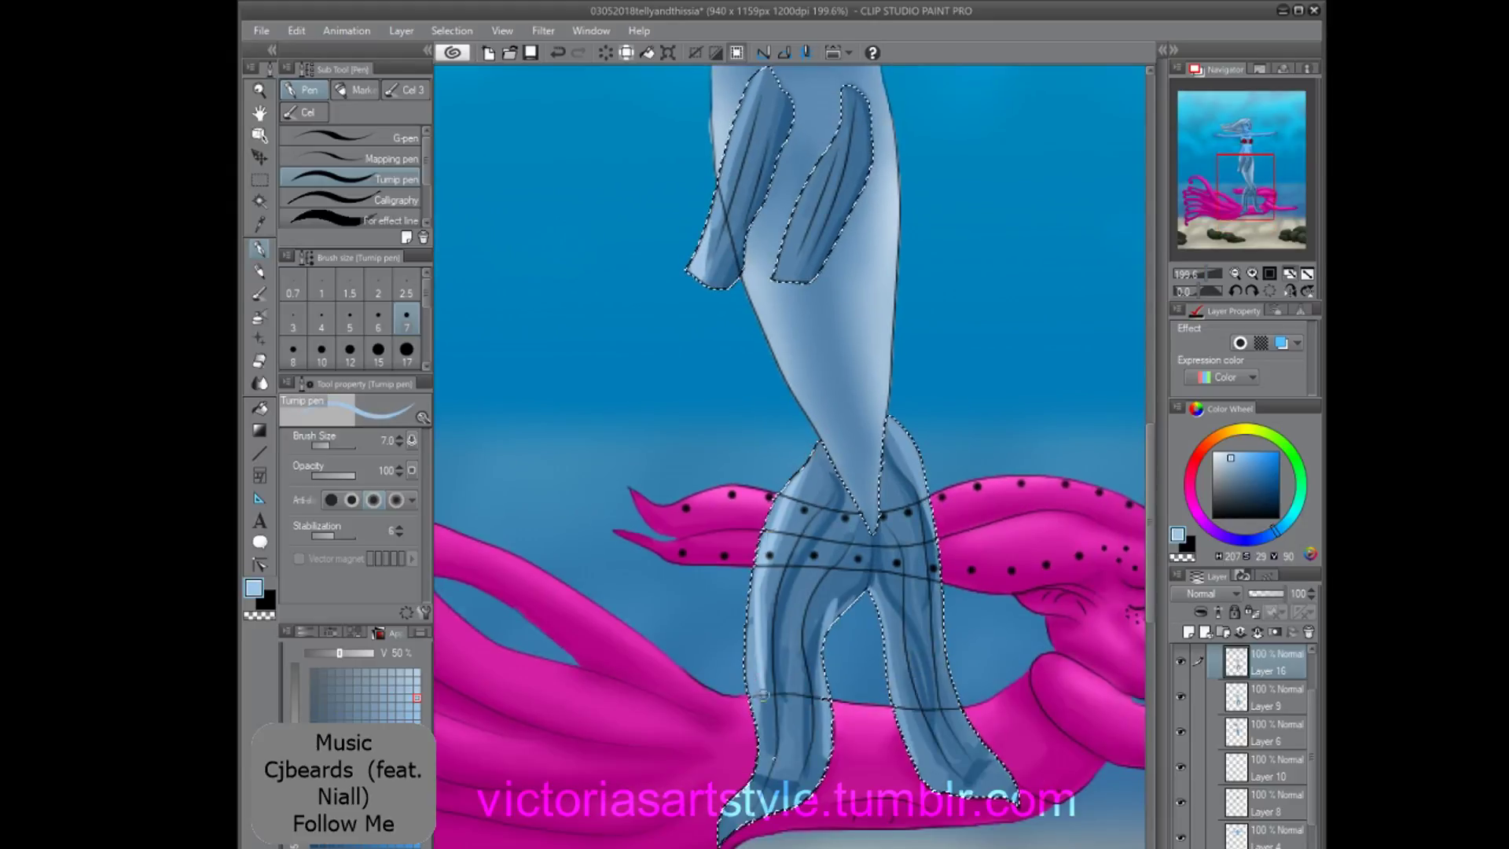
# Blend the shading on the hip fins and tail flukes with the Blur 2 tool at sizes 7 and 10.
pyautogui.scroll(-2, 890, 700)
pyautogui.click(259, 383)
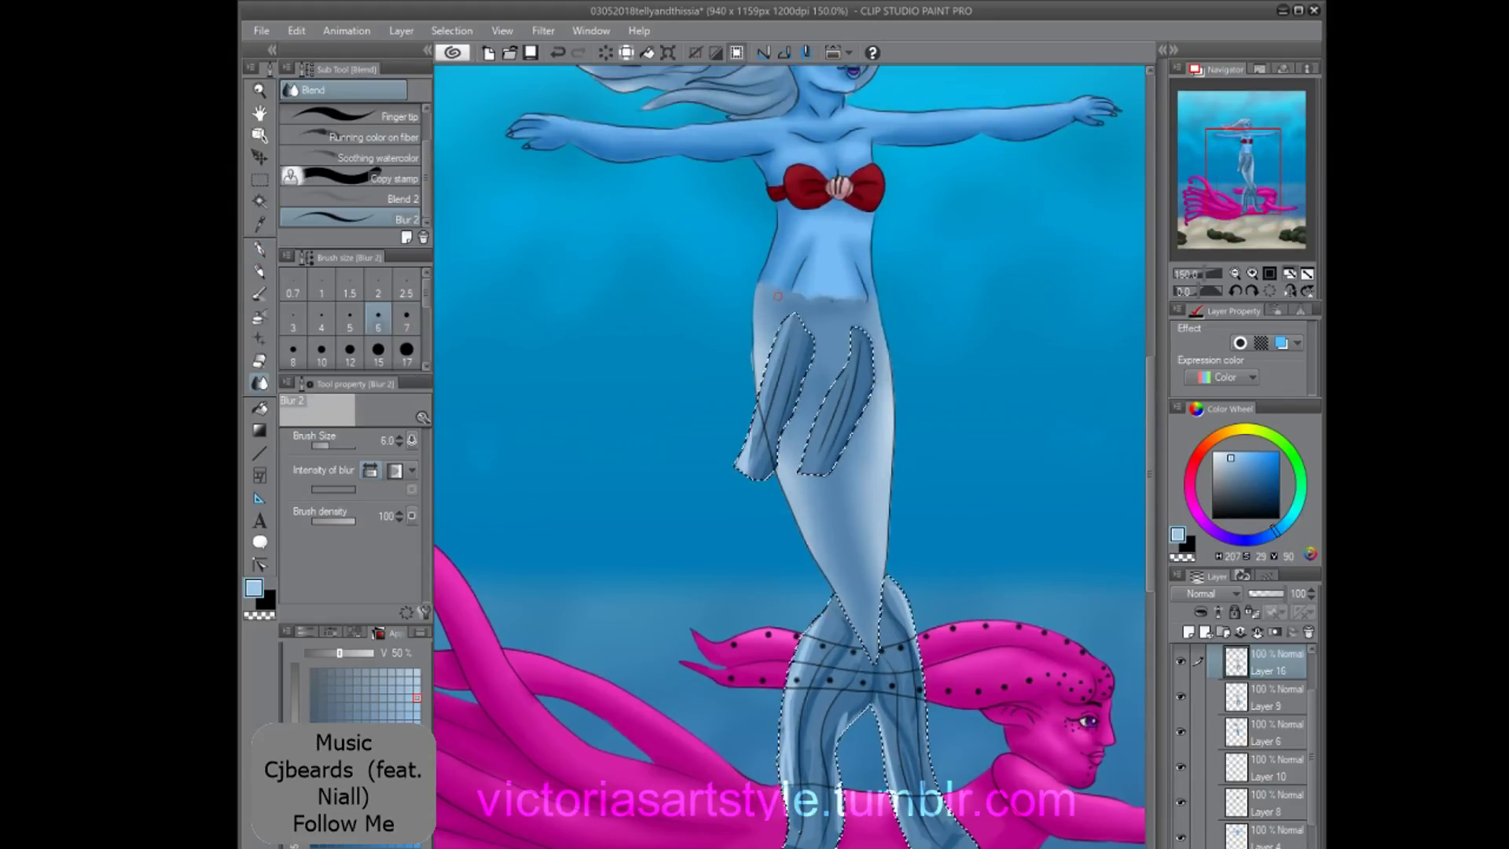
pyautogui.press(']')
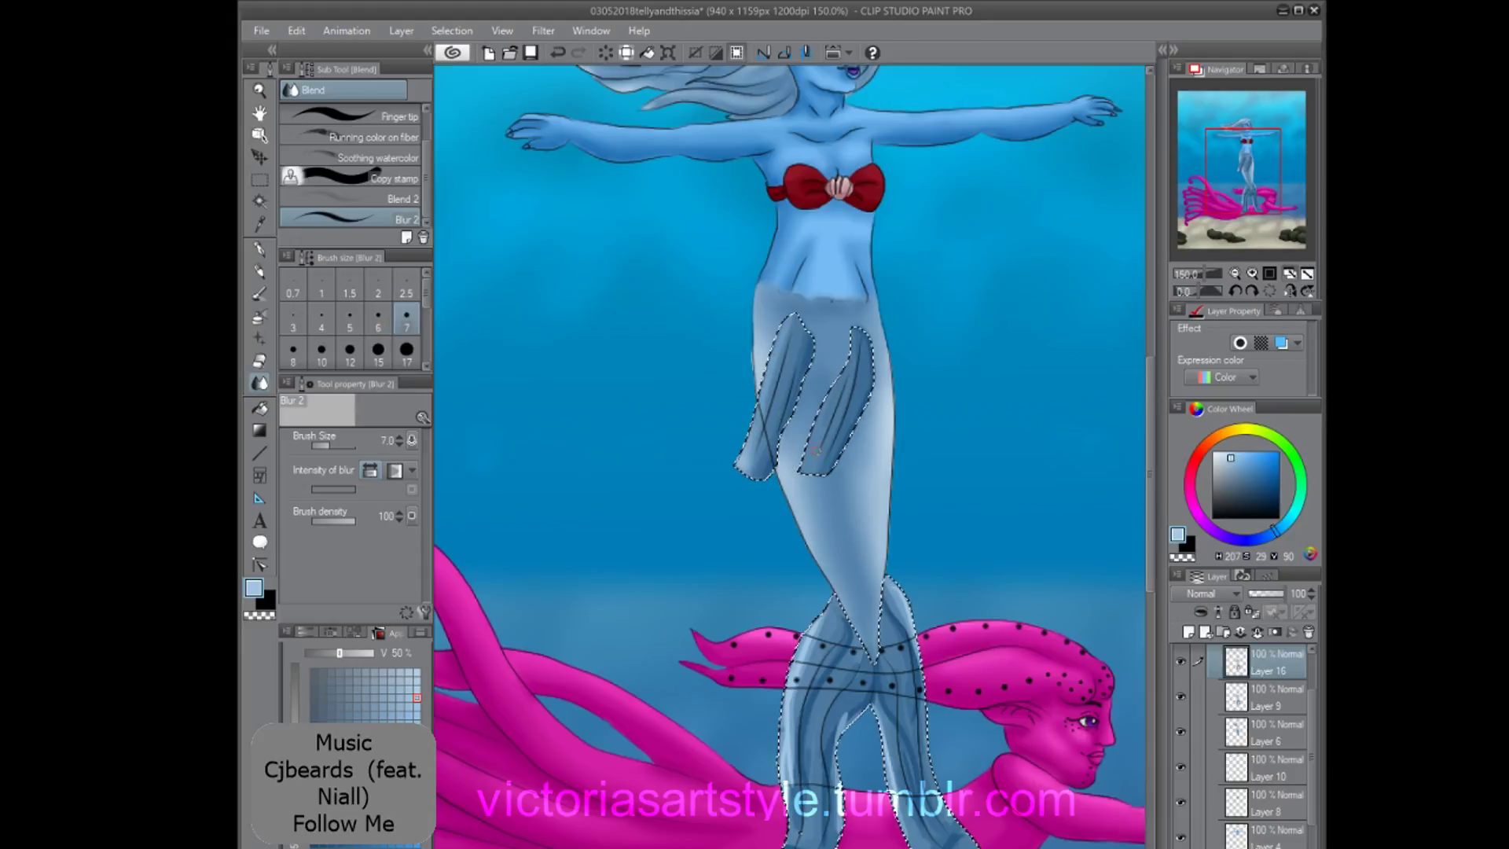
pyautogui.moveTo(856, 376); pyautogui.dragTo(698, 214)
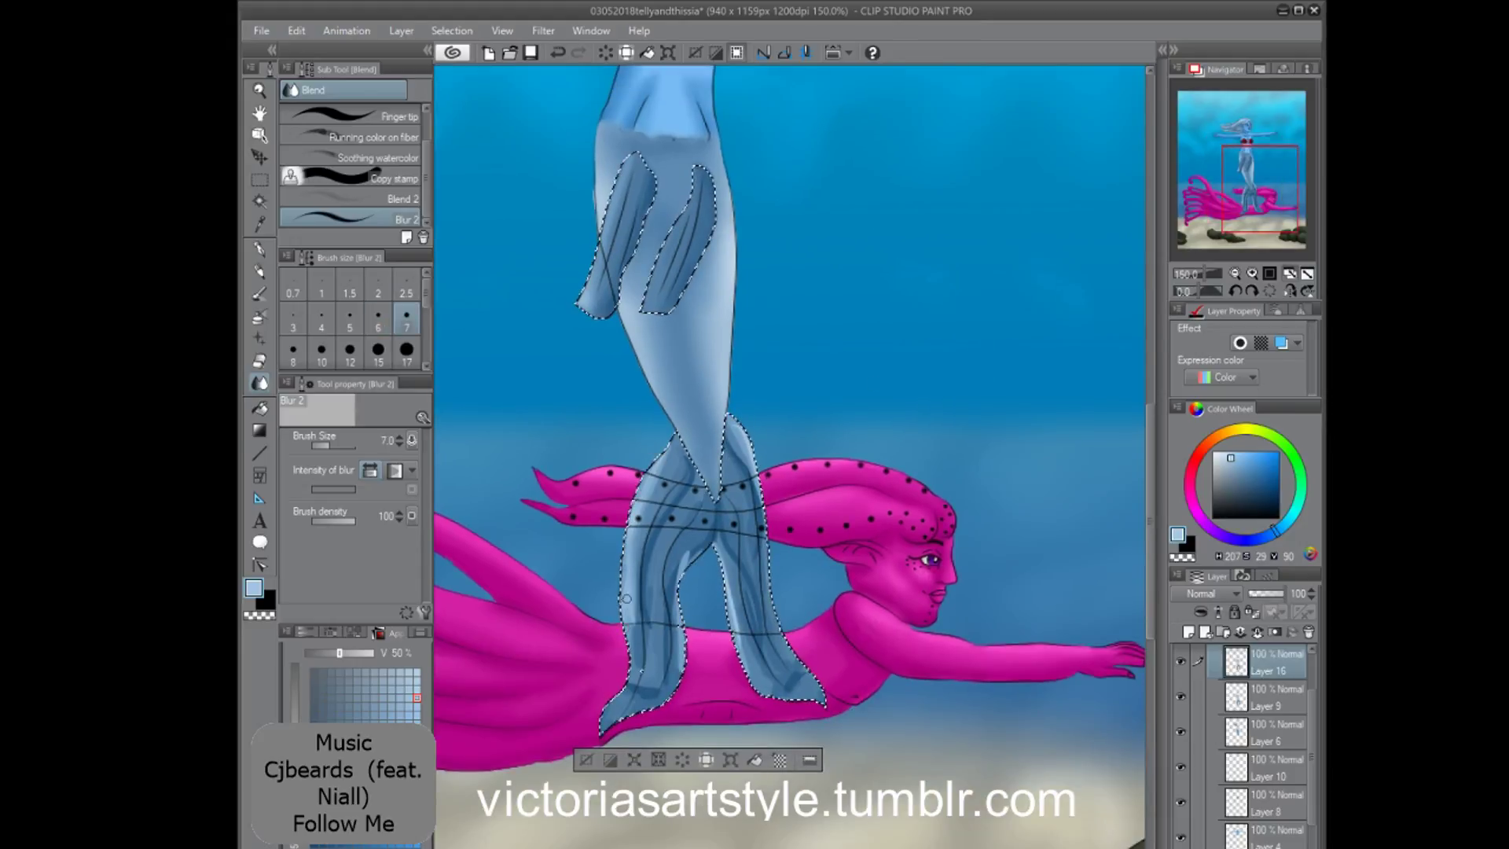
pyautogui.press(']')
pyautogui.press(']')
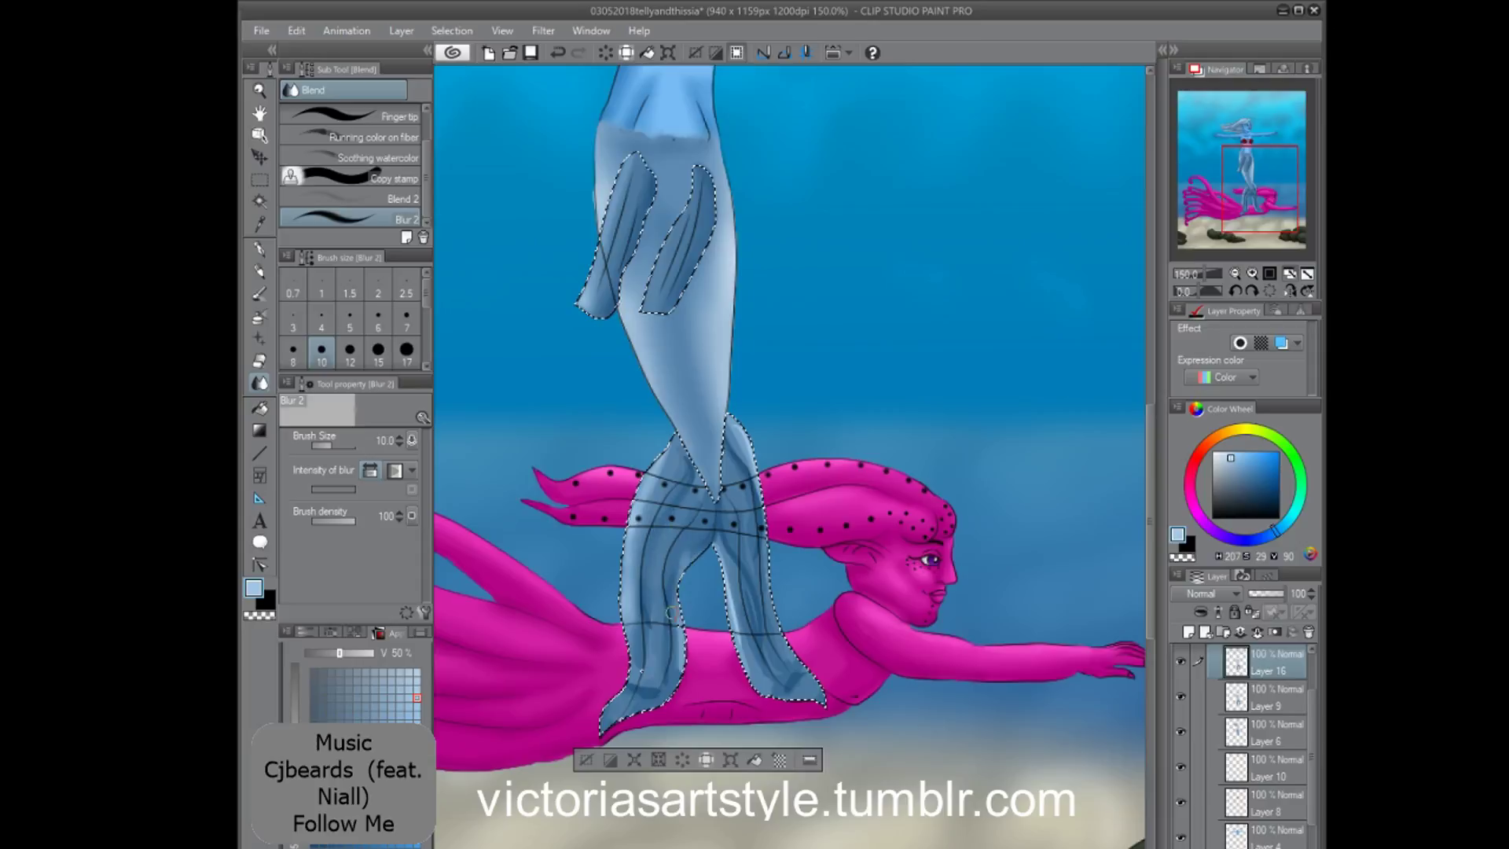